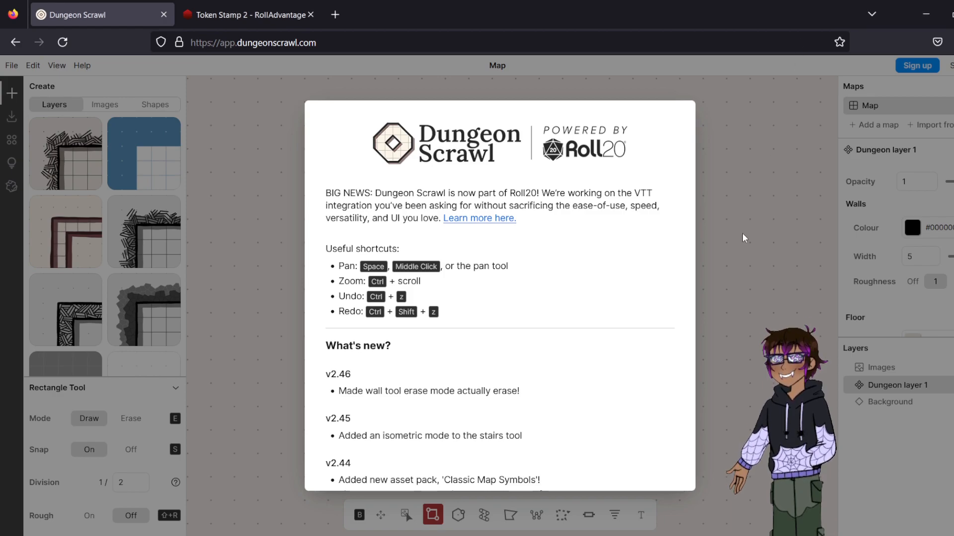
# - Look through the version notes in the welcome window and close it to reach the map canvas
pyautogui.scroll(-3, 596, 295)
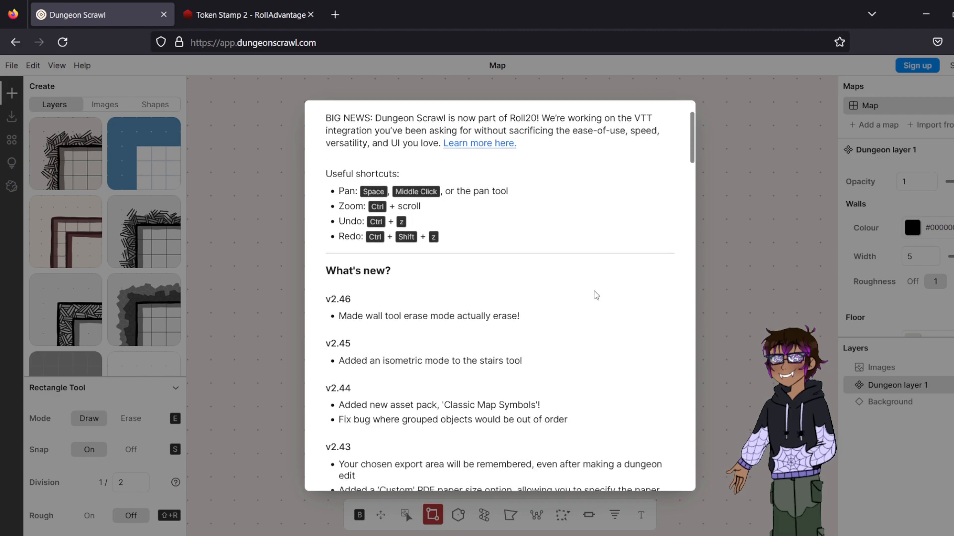
pyautogui.scroll(3, 596, 296)
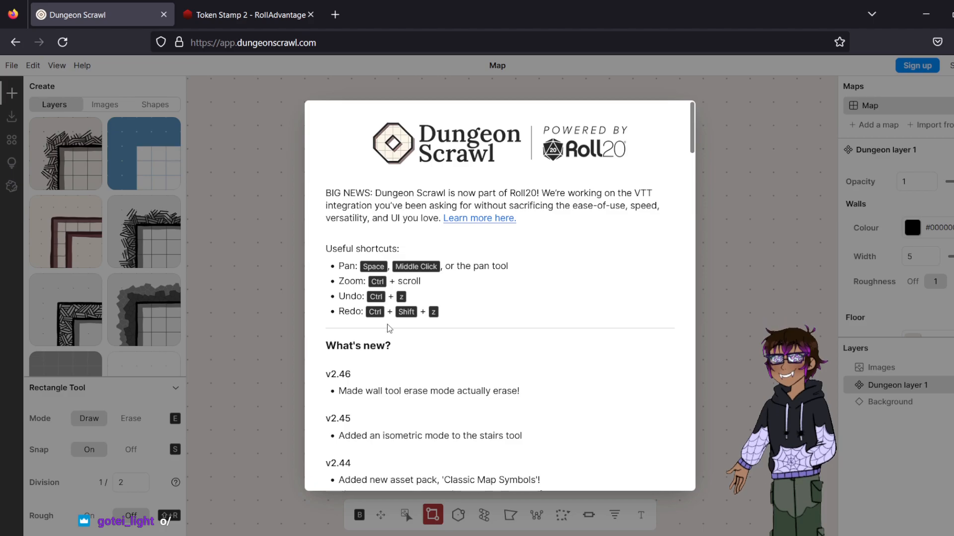
pyautogui.scroll(-5, 395, 347)
pyautogui.scroll(-18, 395, 348)
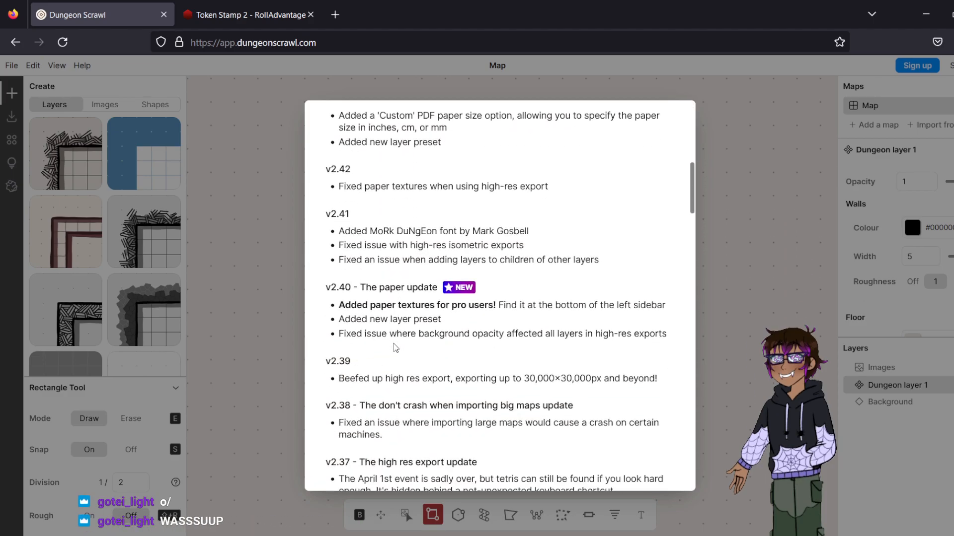
pyautogui.scroll(20, 394, 348)
pyautogui.click(749, 297)
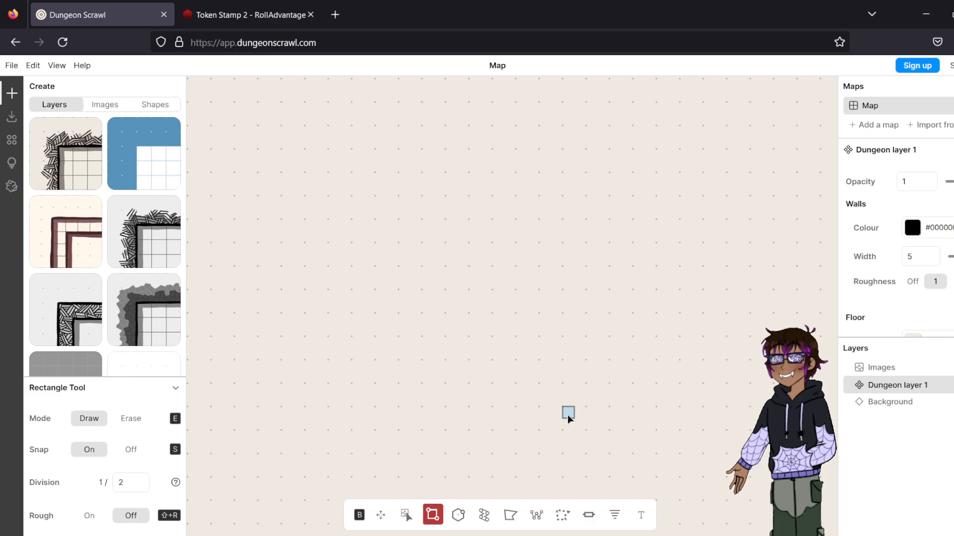
# - Apply the black layer preset with a white grid floor to the current dungeon layer
pyautogui.moveTo(115, 124)
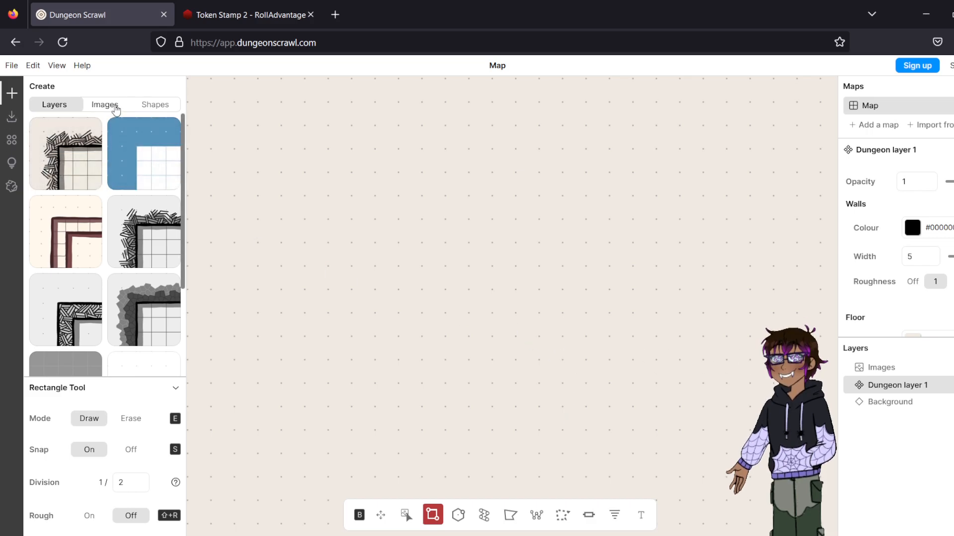
pyautogui.moveTo(77, 165)
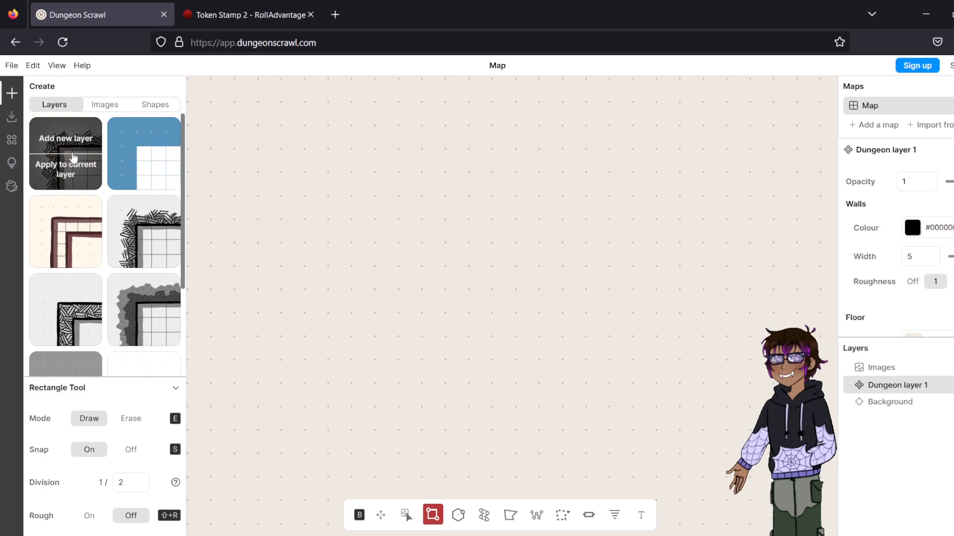
pyautogui.scroll(-3, 75, 164)
pyautogui.moveTo(89, 275)
pyautogui.moveTo(84, 354)
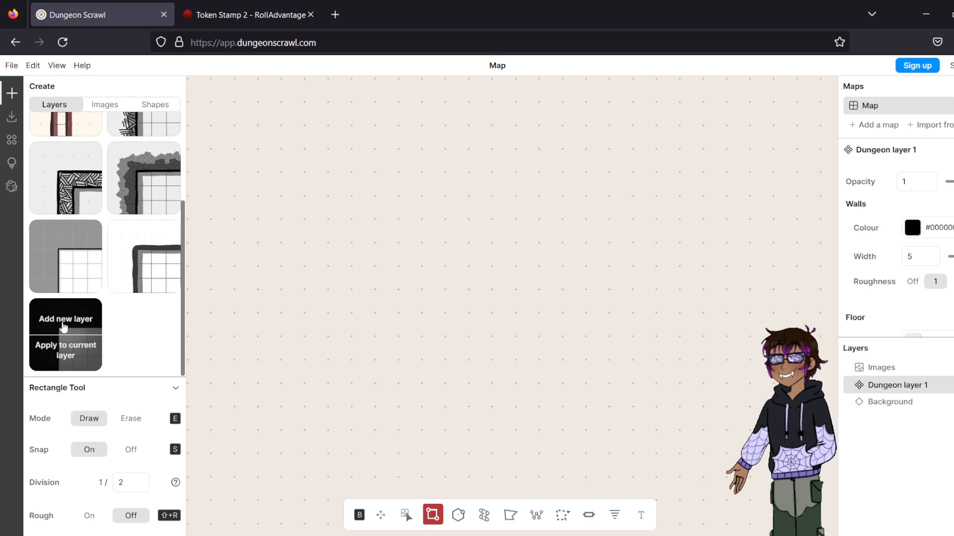
pyautogui.click(58, 347)
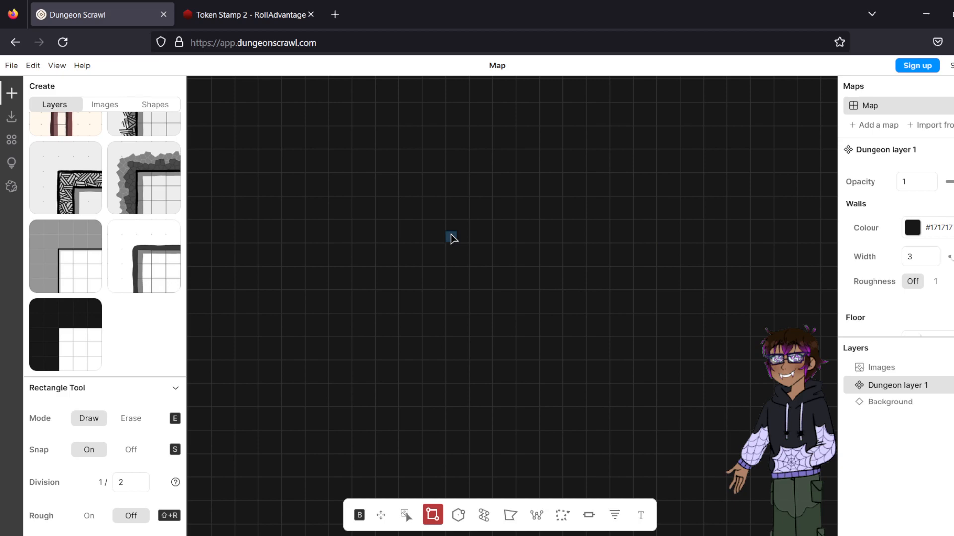
# - Restyle the current dungeon layer with the beige preset that has cross-hatched black walls
pyautogui.scroll(3, 103, 253)
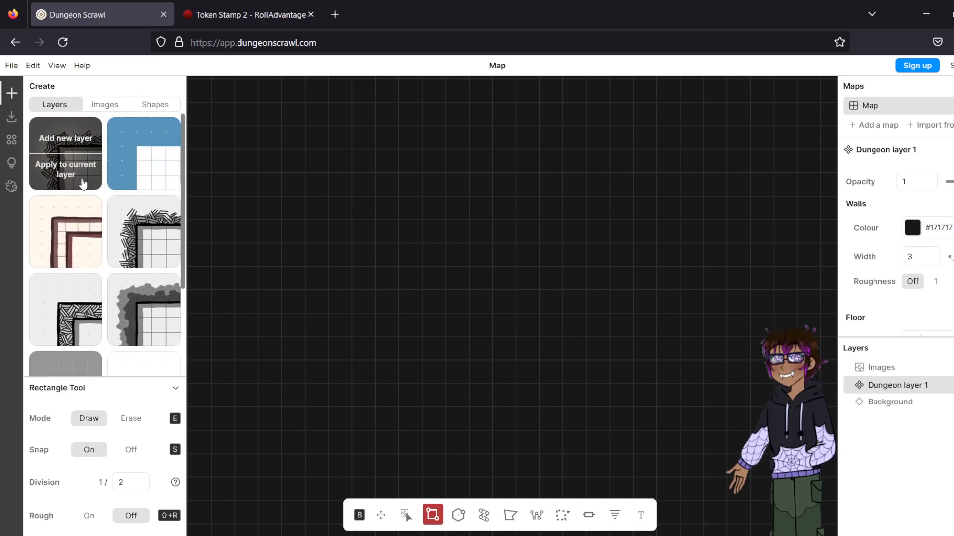
pyautogui.click(74, 174)
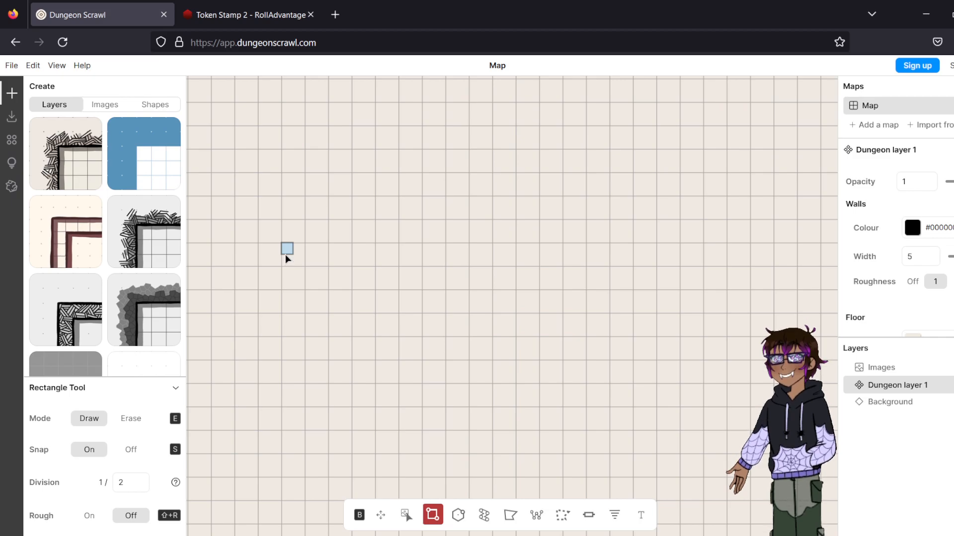
pyautogui.moveTo(86, 168)
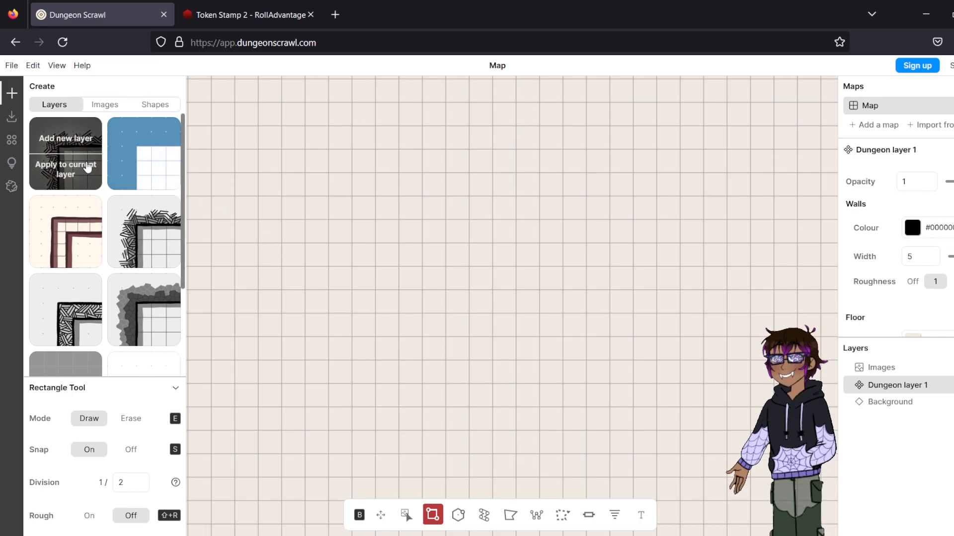
pyautogui.scroll(-3, 85, 167)
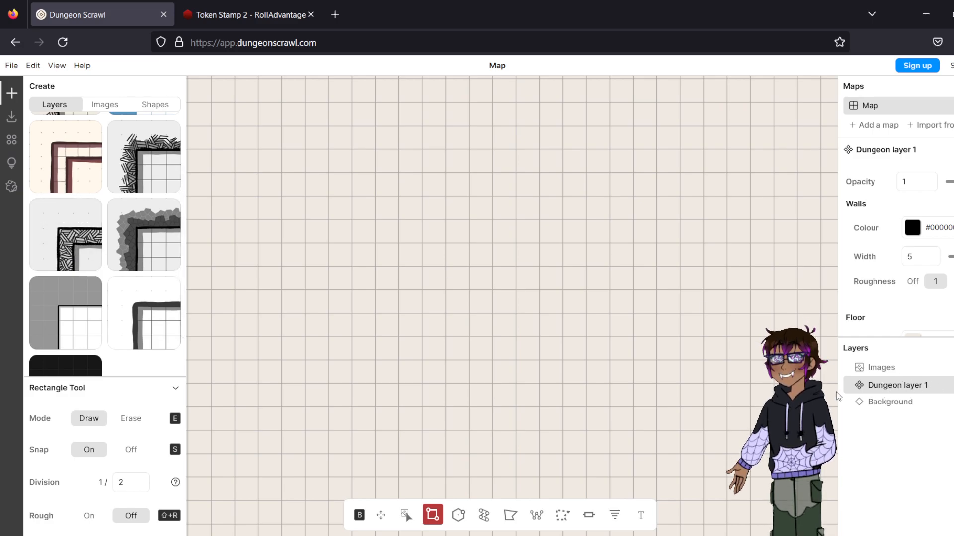
pyautogui.moveTo(52, 221)
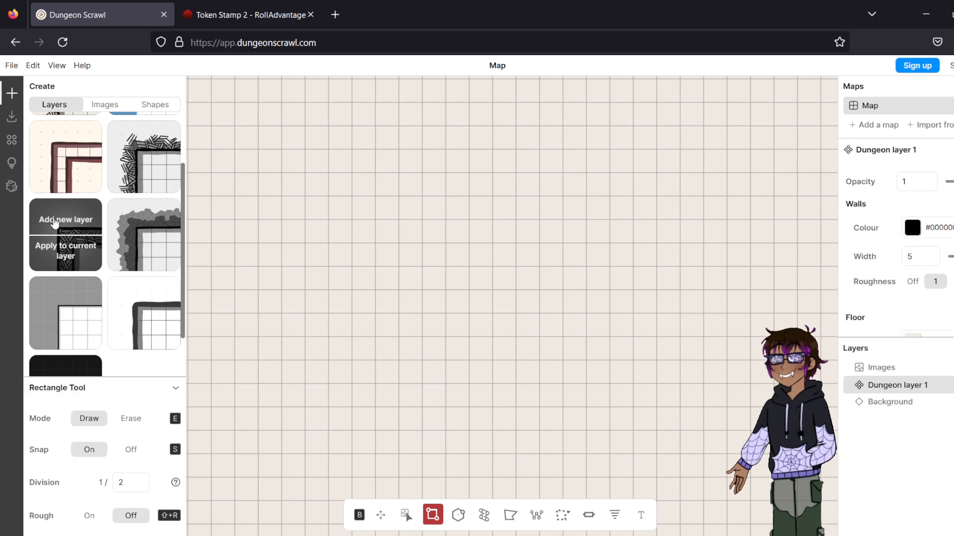
pyautogui.scroll(2, 55, 222)
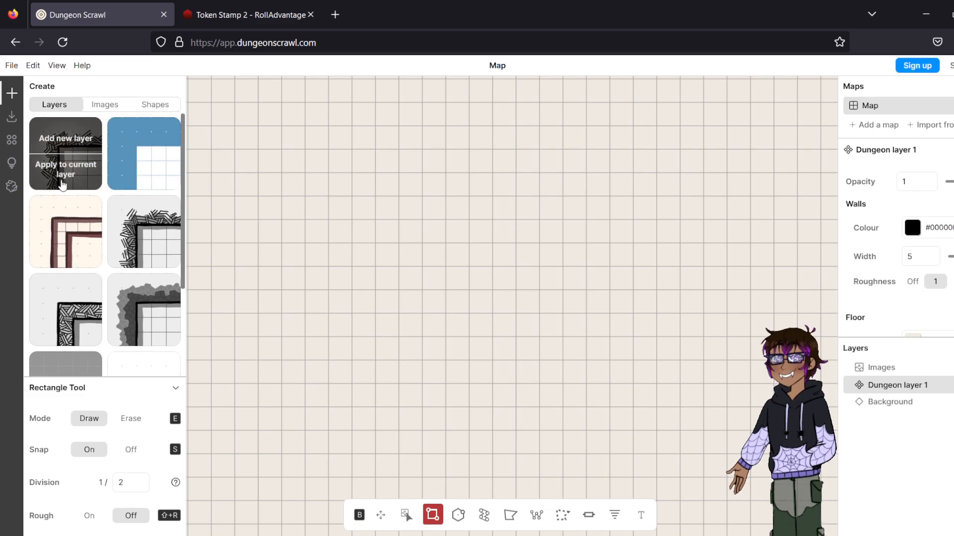
# - Draw a square room about 10 by 10 grid squares near the middle of the map with the Rectangle Tool
pyautogui.scroll(-3, 418, 219)
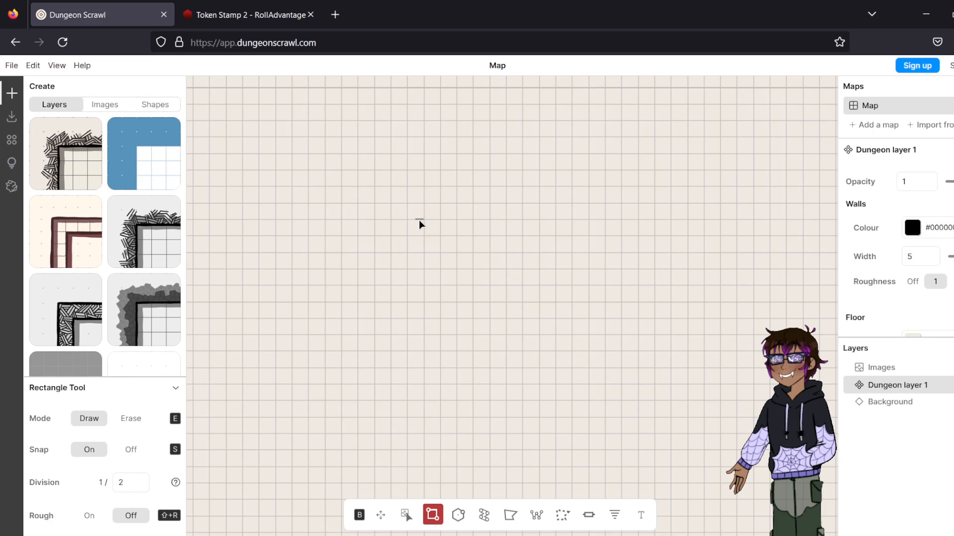
pyautogui.moveTo(413, 241); pyautogui.dragTo(568, 401)
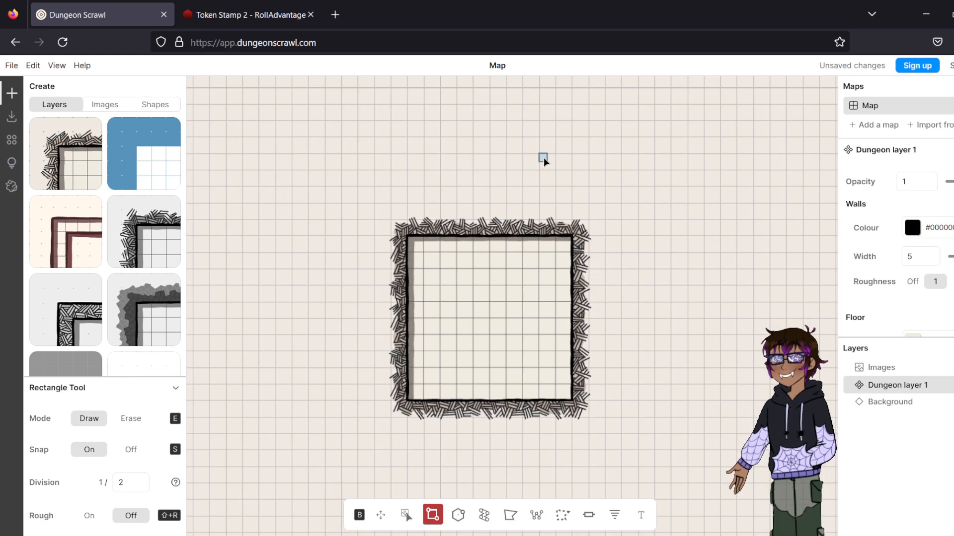
# - Switch the map to the Isometric projection and bring the square room into the middle of the canvas
pyautogui.click(56, 69)
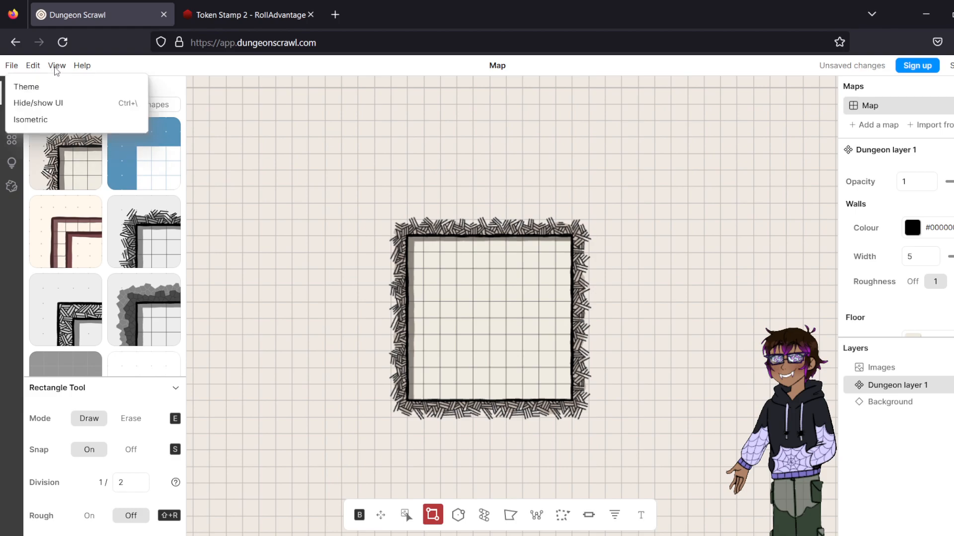
pyautogui.moveTo(29, 123)
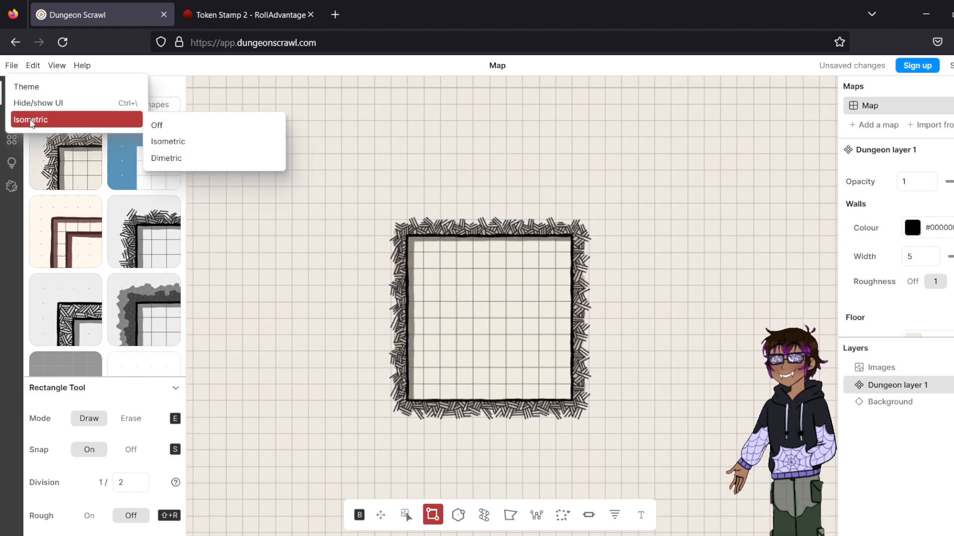
pyautogui.click(183, 142)
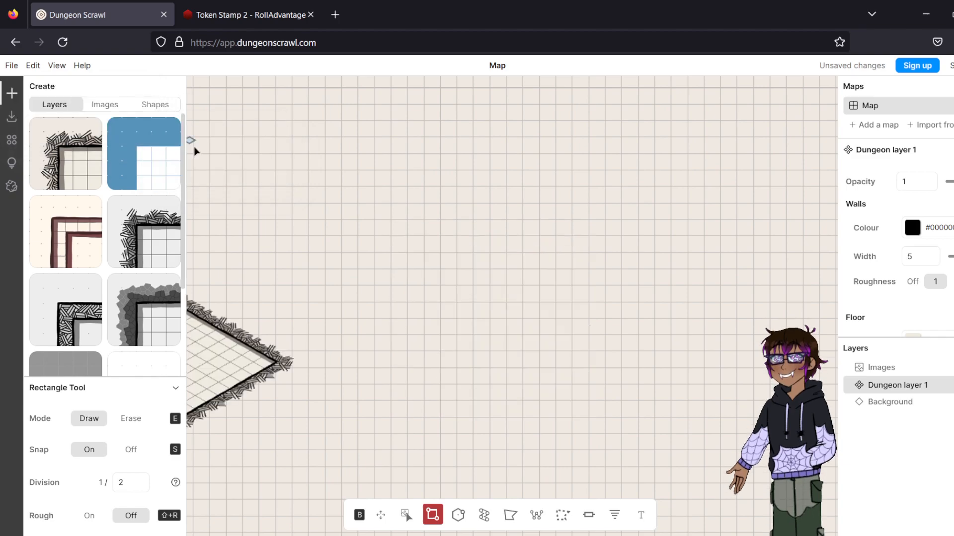
pyautogui.moveTo(340, 389); pyautogui.dragTo(636, 357)
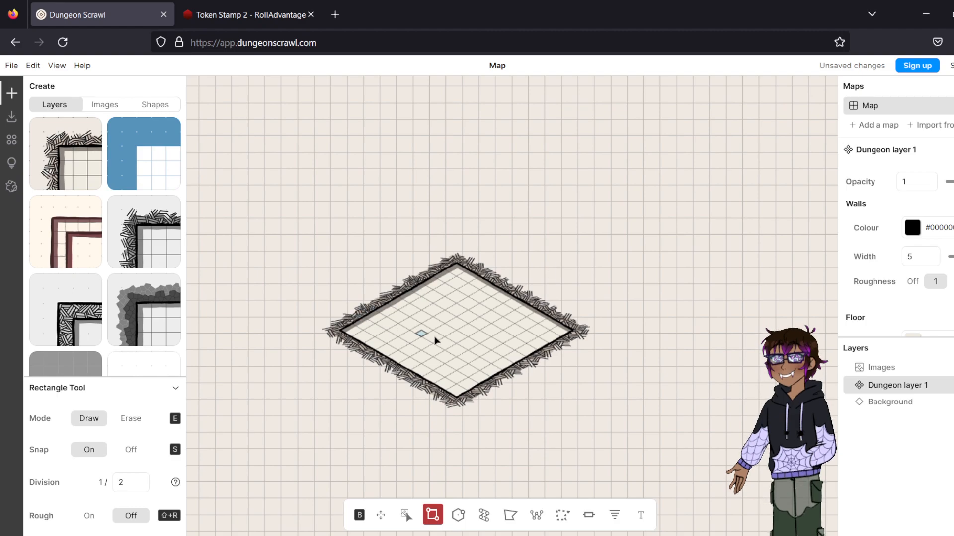
pyautogui.moveTo(655, 240); pyautogui.dragTo(553, 282)
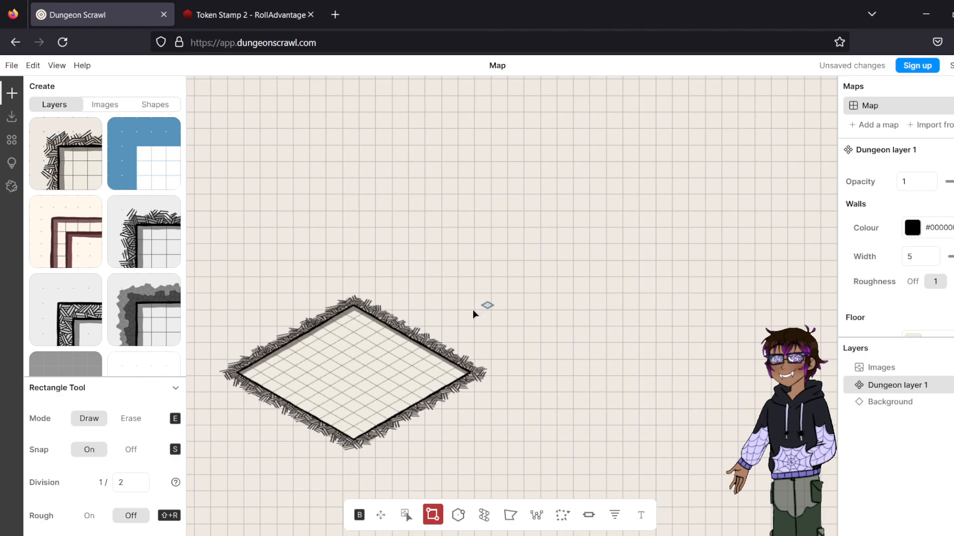
pyautogui.moveTo(524, 262); pyautogui.dragTo(639, 263)
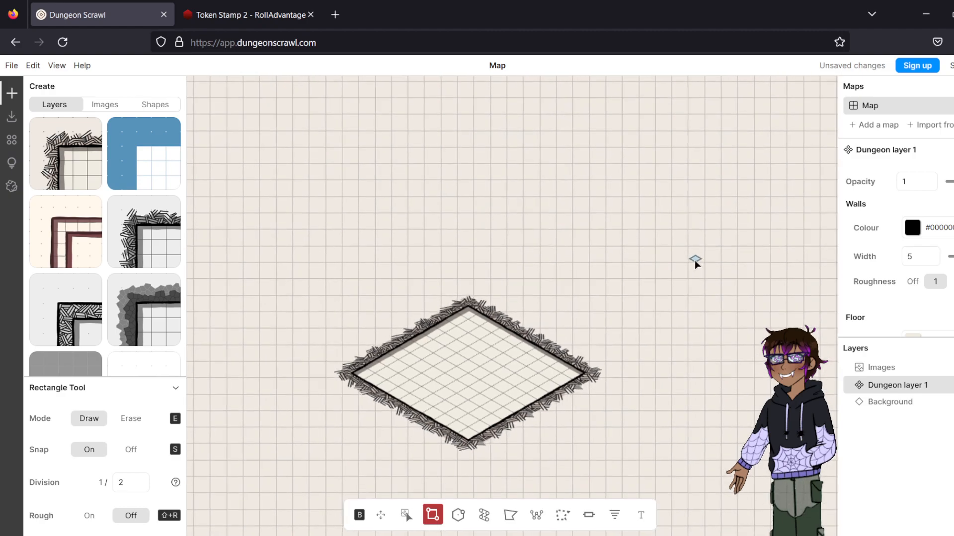
# - Turn the isometric projection off and bring the square room back into the middle of the canvas
pyautogui.click(32, 67)
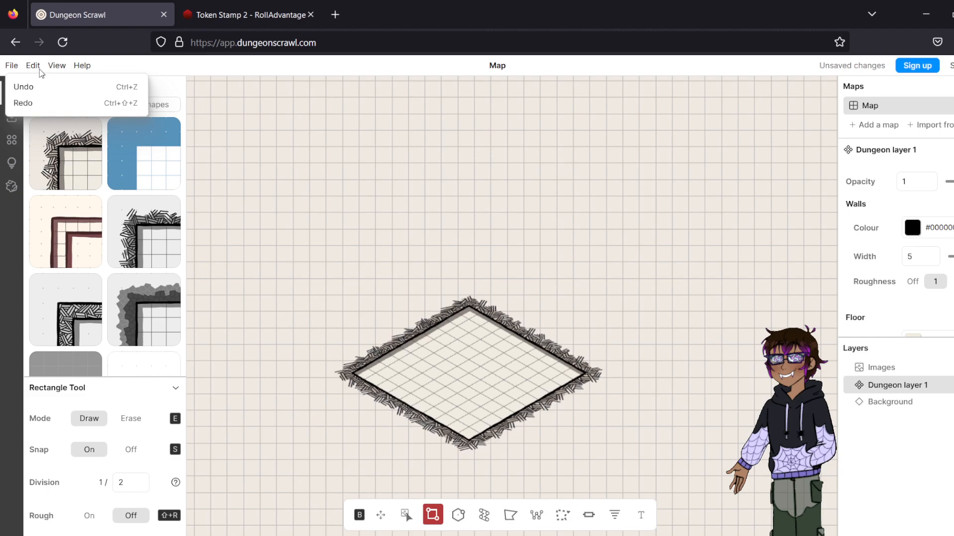
pyautogui.click(63, 69)
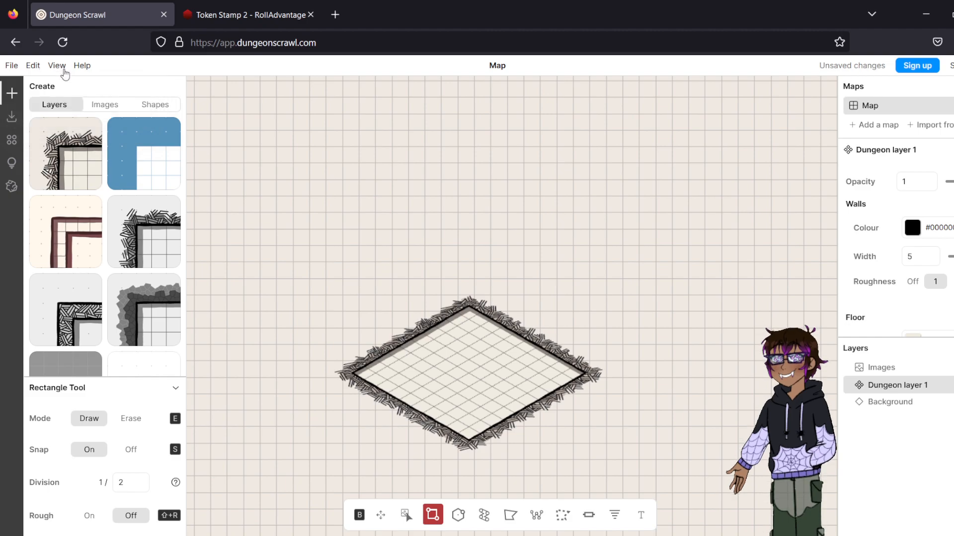
pyautogui.click(63, 69)
pyautogui.moveTo(64, 126)
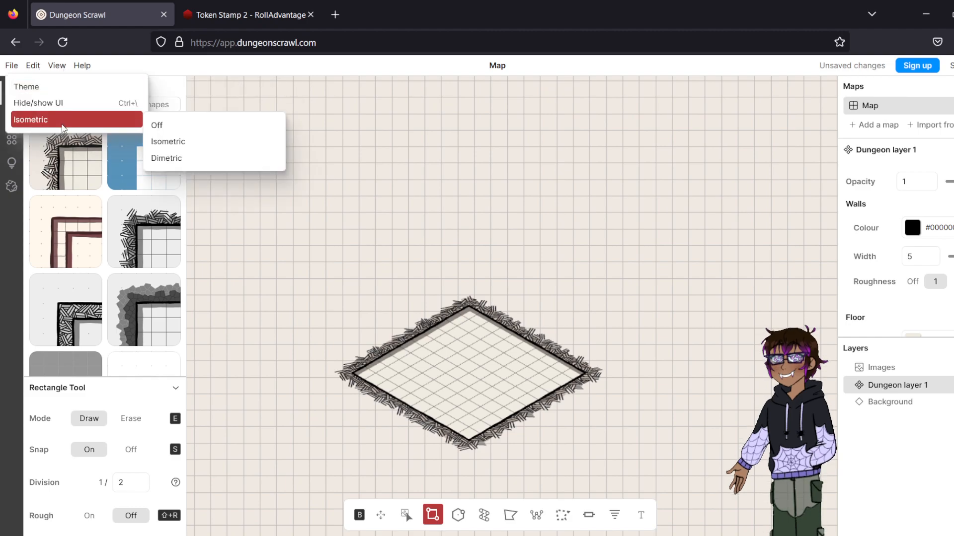
pyautogui.click(193, 124)
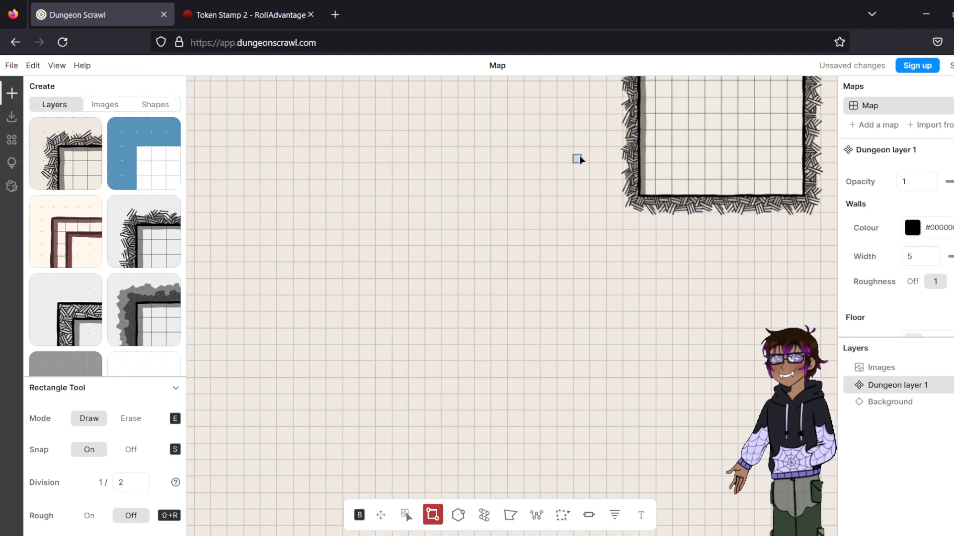
pyautogui.moveTo(727, 155); pyautogui.dragTo(513, 419)
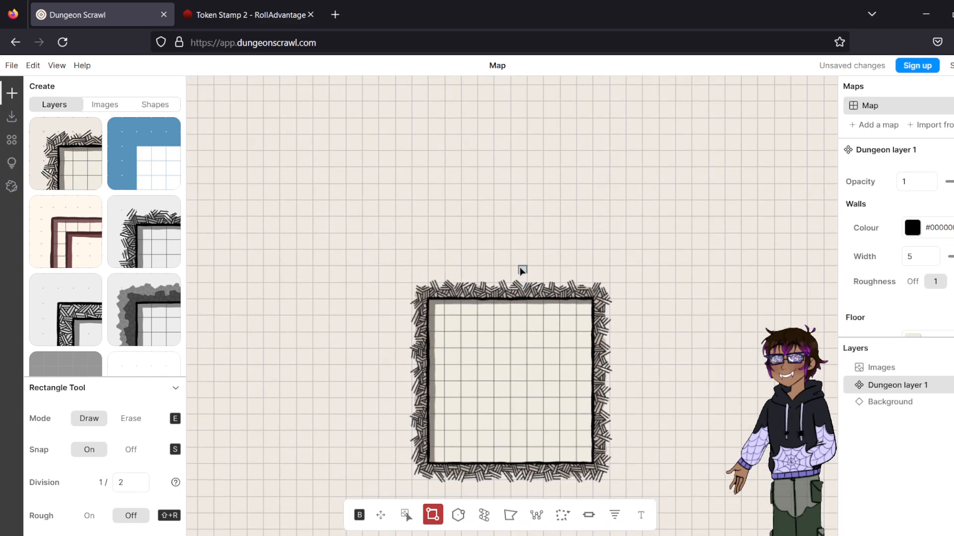
# - Draw a 27 × 16 rectangular room just above the square room
pyautogui.scroll(-3, 529, 278)
pyautogui.scroll(2, 529, 278)
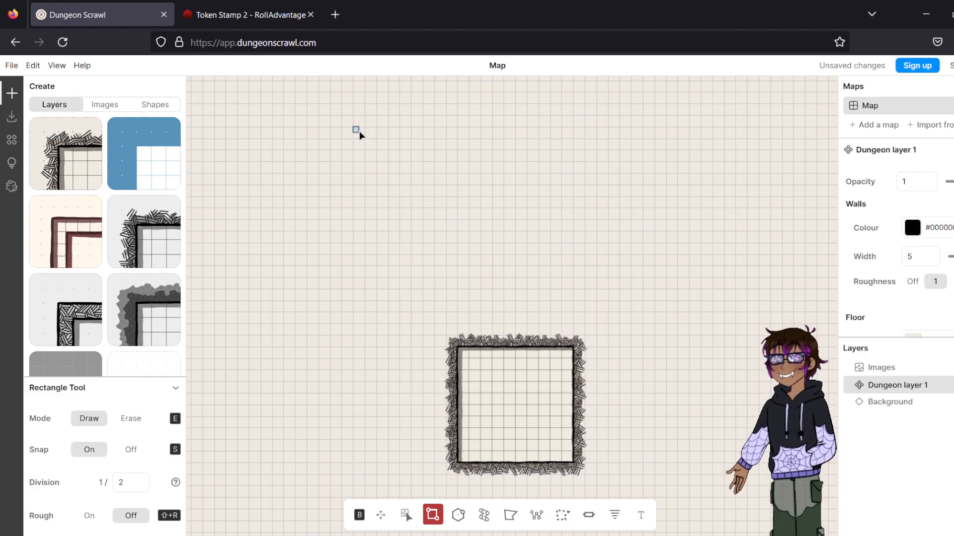
pyautogui.moveTo(358, 133); pyautogui.dragTo(667, 314)
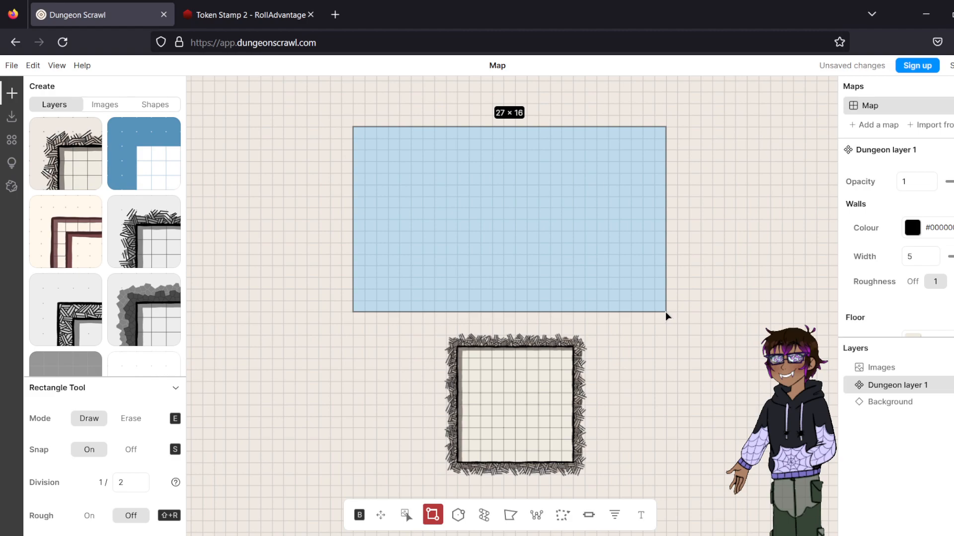
pyautogui.moveTo(666, 311); pyautogui.dragTo(665, 311)
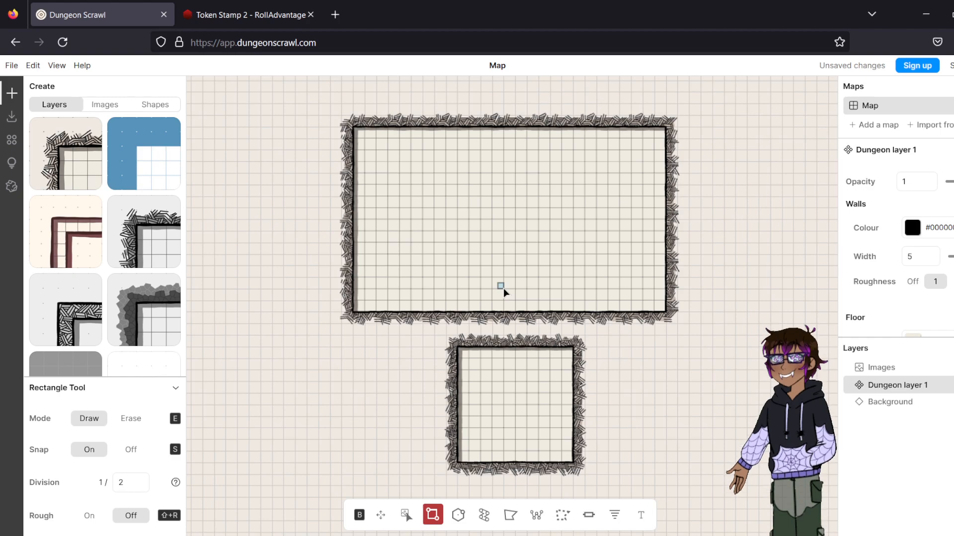
# - Connect the large upper room to the square room with a vertical corridor 3 grid squares wide
pyautogui.moveTo(504, 288); pyautogui.dragTo(530, 288)
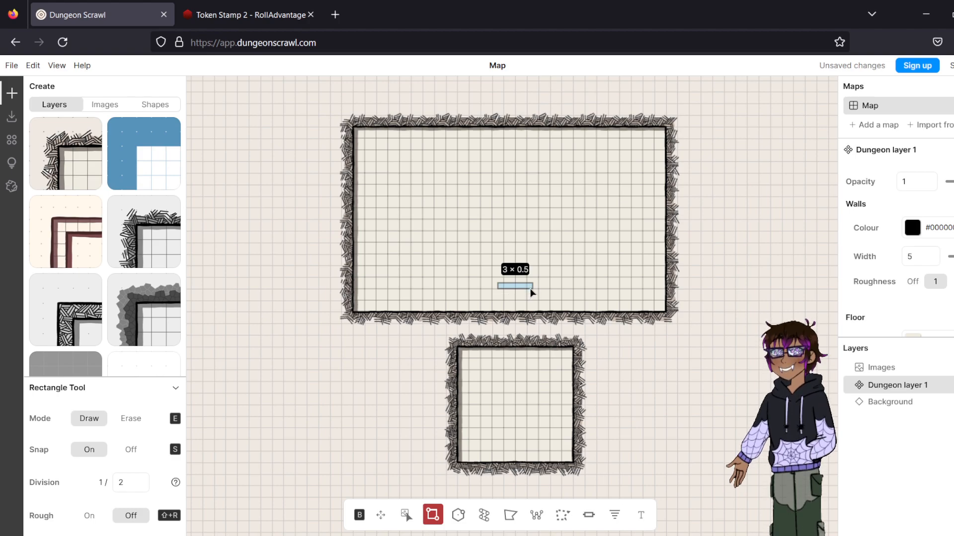
pyautogui.moveTo(530, 292); pyautogui.dragTo(528, 381)
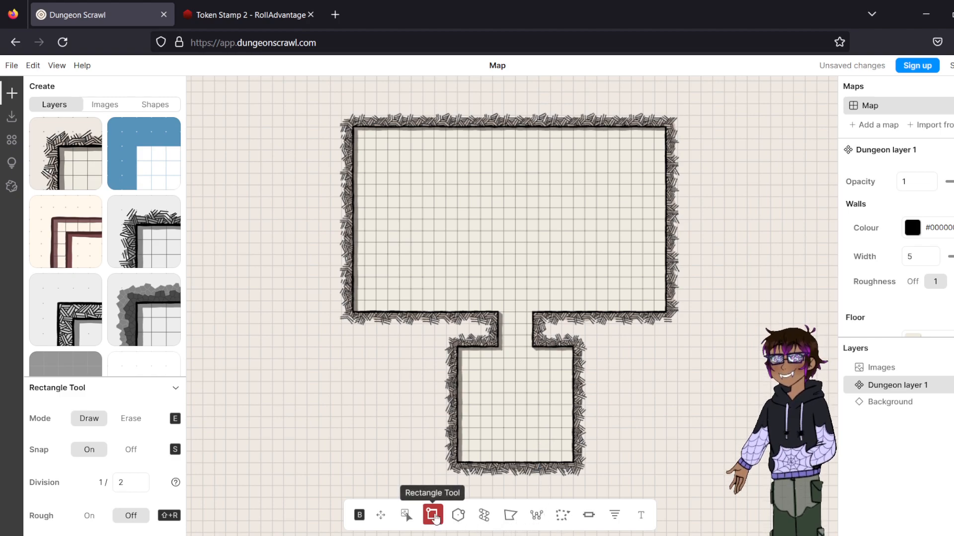
pyautogui.click(382, 516)
pyautogui.moveTo(394, 215)
pyautogui.mouseDown()
pyautogui.moveTo(596, 318)
pyautogui.moveTo(294, 127)
pyautogui.moveTo(445, 304)
pyautogui.moveTo(449, 194)
pyautogui.moveTo(326, 220)
pyautogui.moveTo(372, 245)
pyautogui.moveTo(379, 222)
pyautogui.mouseUp()
pyautogui.scroll(-3, 478, 226)
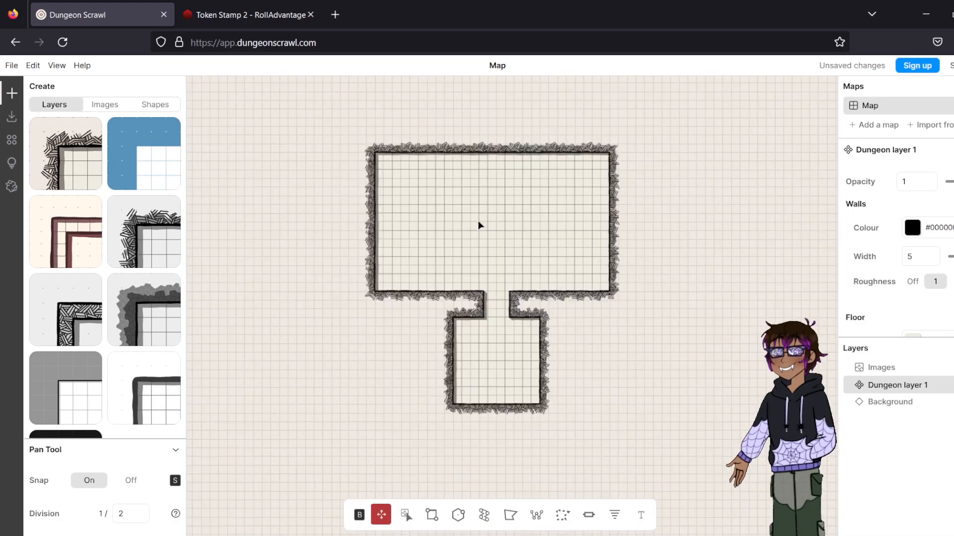
pyautogui.scroll(-4, 480, 222)
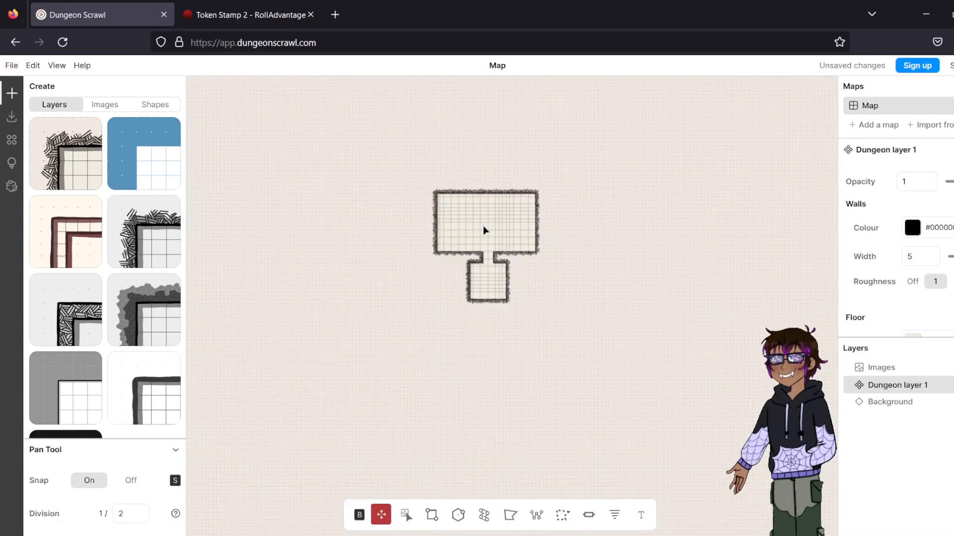
pyautogui.scroll(7, 483, 225)
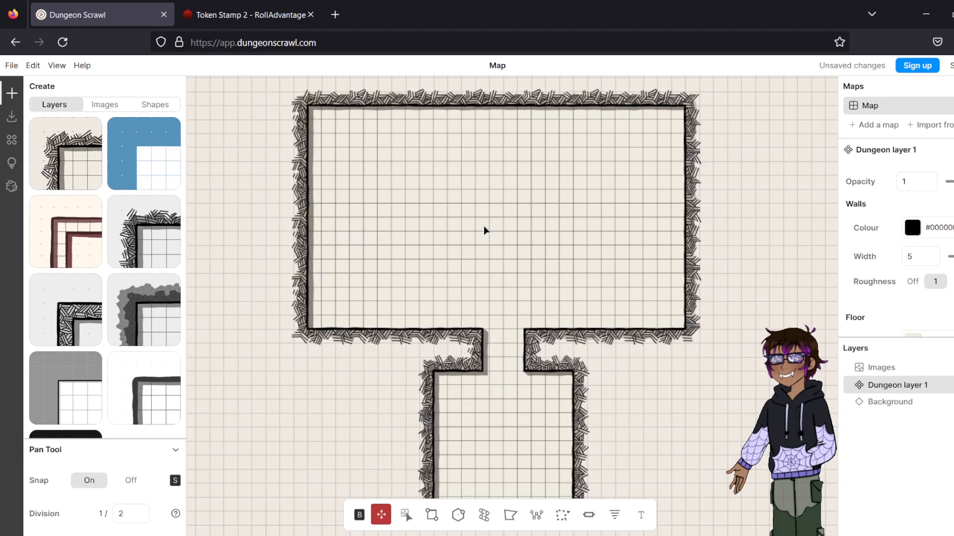
# - Draw a six-sided polygon room about 22 grid squares wide in the empty area above the large rectangular room
pyautogui.scroll(-2, 484, 228)
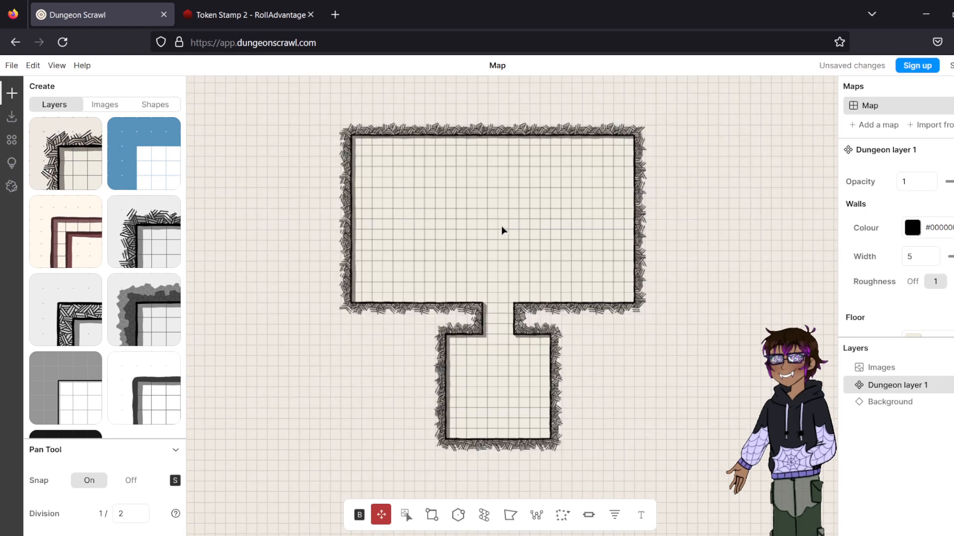
pyautogui.moveTo(534, 220); pyautogui.dragTo(595, 235)
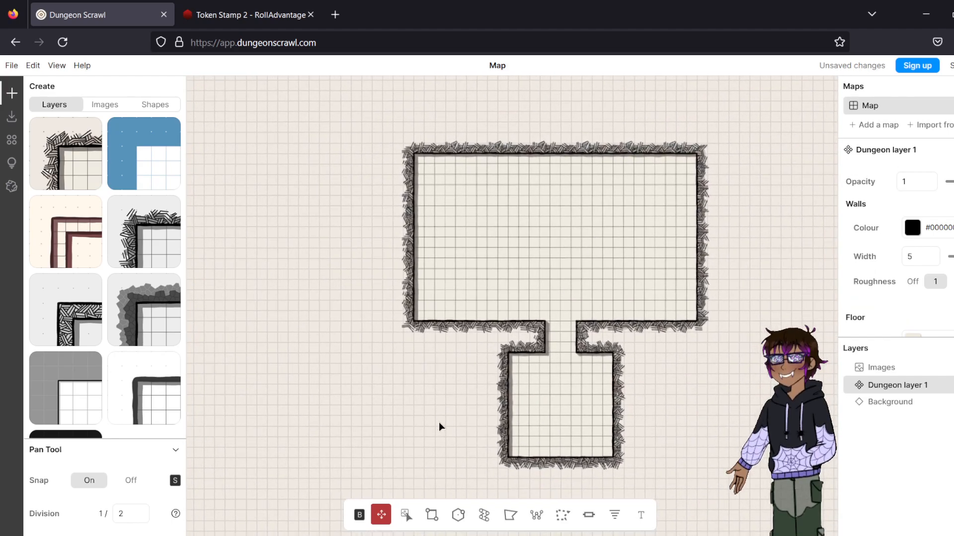
pyautogui.click(432, 516)
pyautogui.moveTo(484, 280)
pyautogui.mouseDown()
pyautogui.moveTo(597, 274)
pyautogui.moveTo(408, 194)
pyautogui.moveTo(383, 305)
pyautogui.moveTo(436, 290)
pyautogui.moveTo(437, 277)
pyautogui.mouseUp()
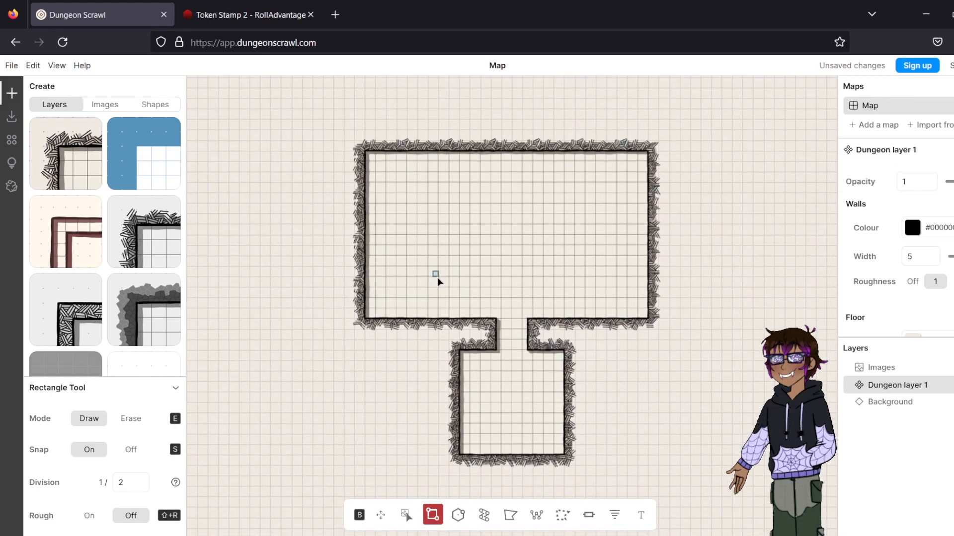
pyautogui.click(457, 515)
pyautogui.moveTo(625, 189); pyautogui.dragTo(480, 374)
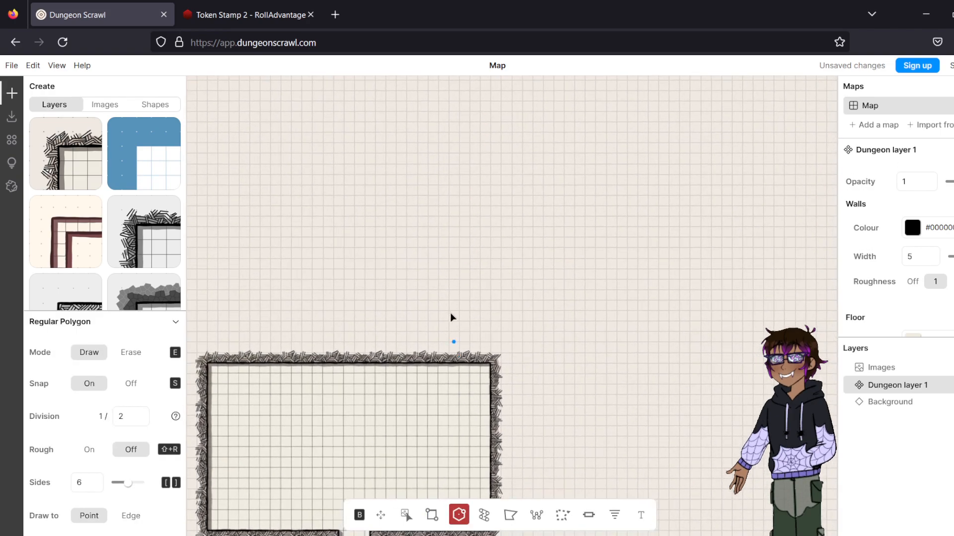
pyautogui.moveTo(479, 120); pyautogui.dragTo(598, 120)
pyautogui.moveTo(640, 199); pyautogui.dragTo(691, 305)
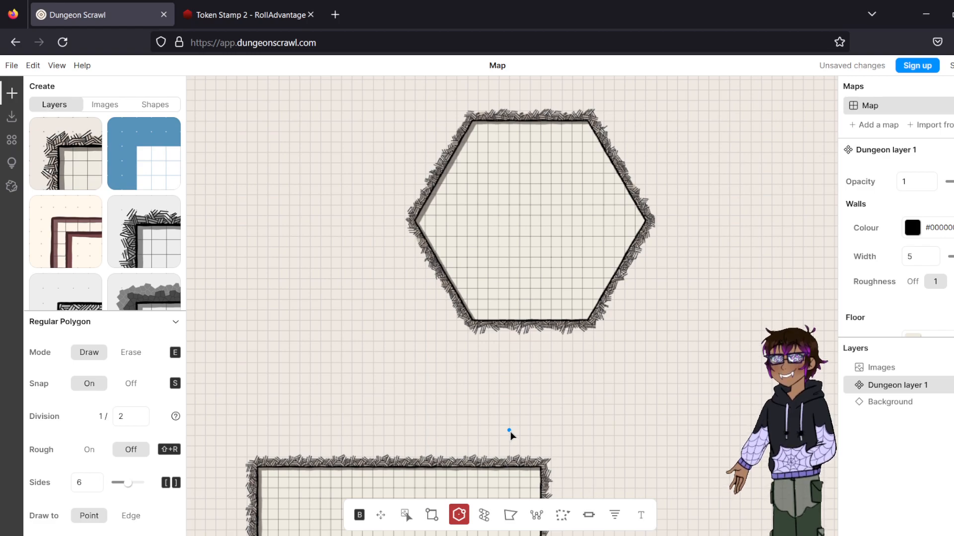
# - Undo the large hexagonal room above the rectangular room
pyautogui.moveTo(456, 393); pyautogui.dragTo(588, 274)
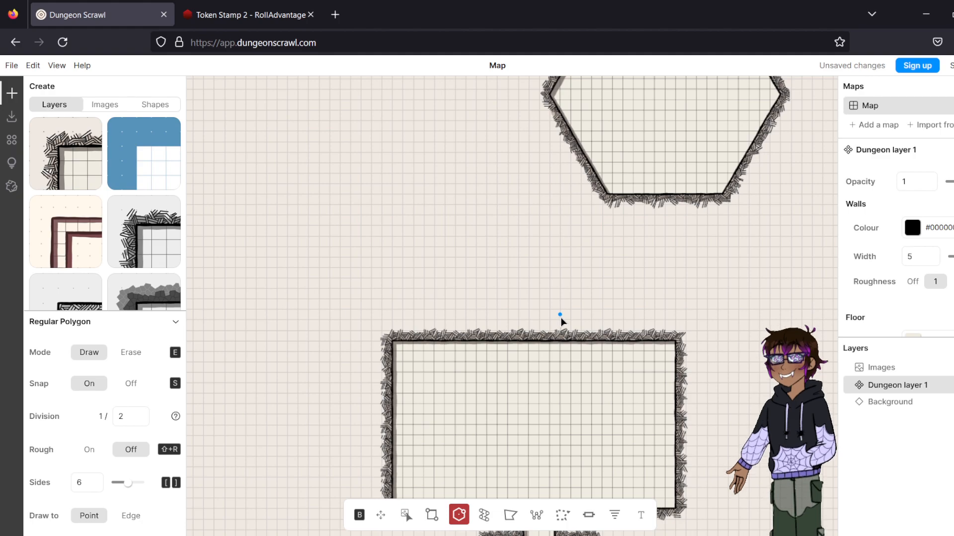
pyautogui.moveTo(560, 318); pyautogui.dragTo(521, 366)
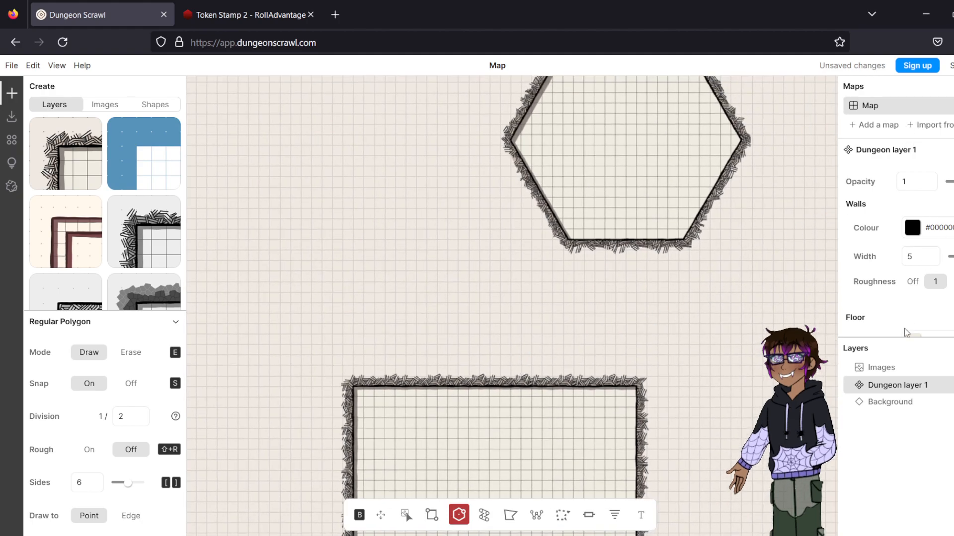
pyautogui.scroll(-5, 904, 331)
pyautogui.scroll(5, 905, 331)
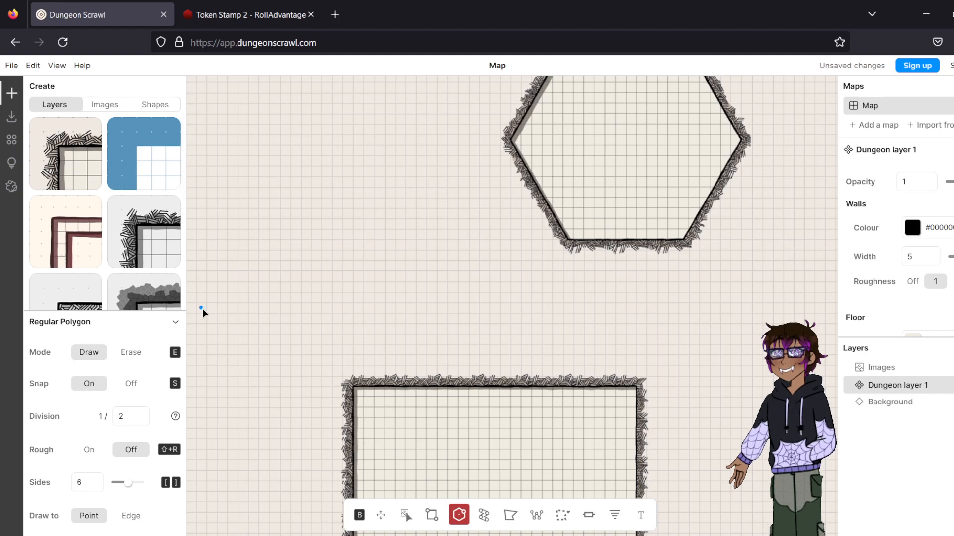
pyautogui.hotkey('ctrl', 'z')
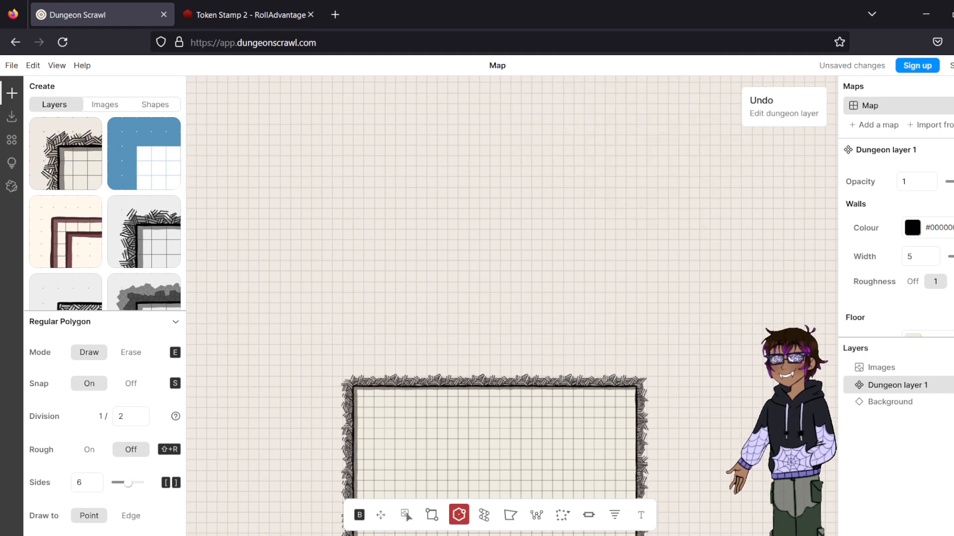
# - Add an advanced dungeon layer above Dungeon layer 1 and try to draw a hexagonal room on it
pyautogui.moveTo(679, 285); pyautogui.dragTo(694, 200)
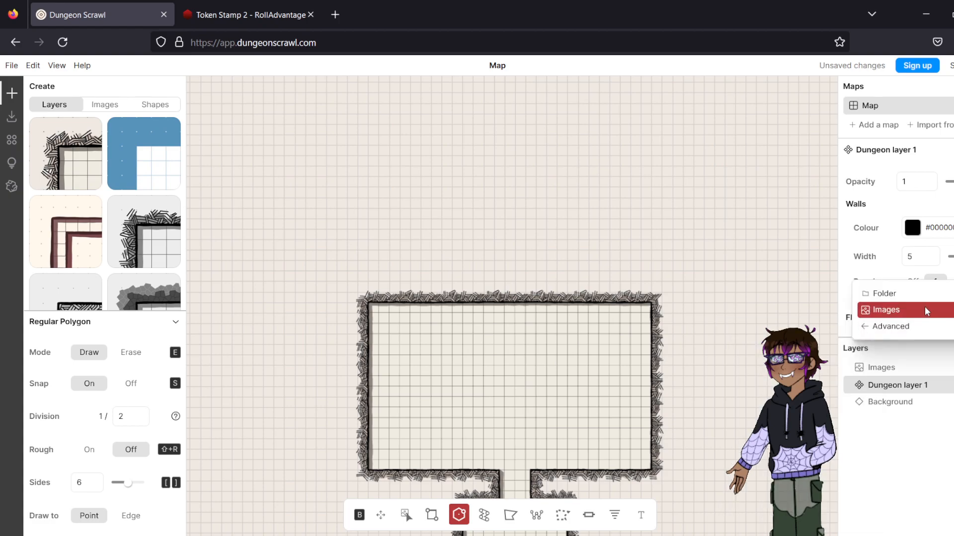
pyautogui.moveTo(892, 321)
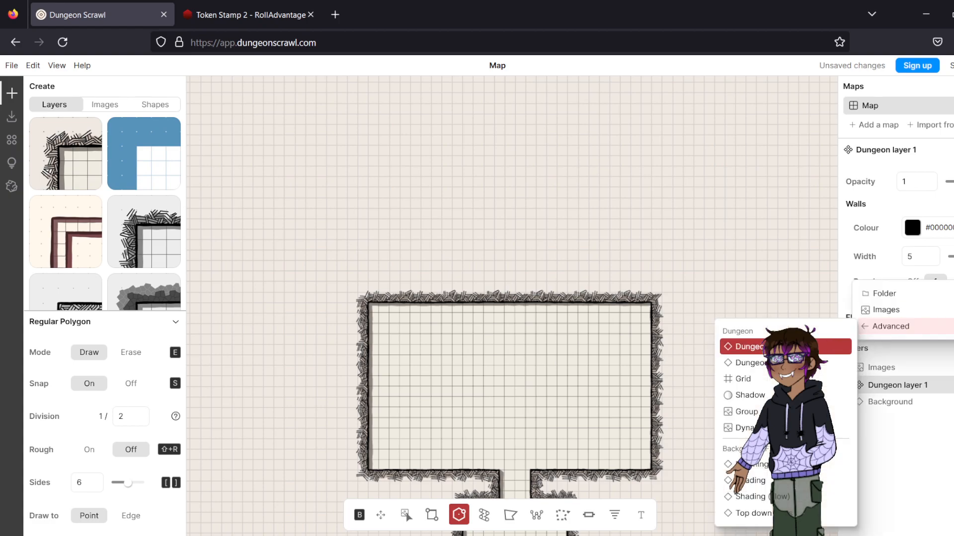
pyautogui.click(825, 346)
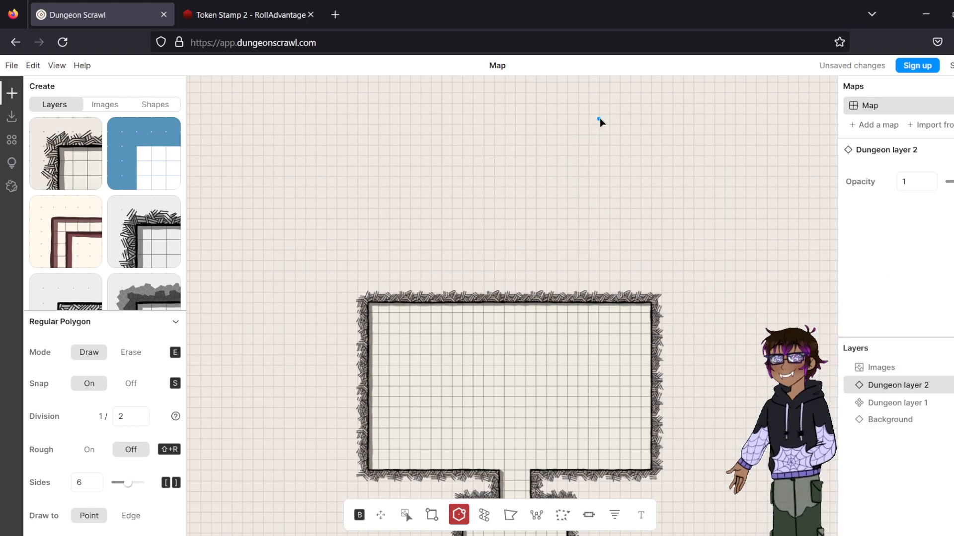
pyautogui.moveTo(611, 100); pyautogui.dragTo(726, 168)
pyautogui.scroll(-2, 792, 229)
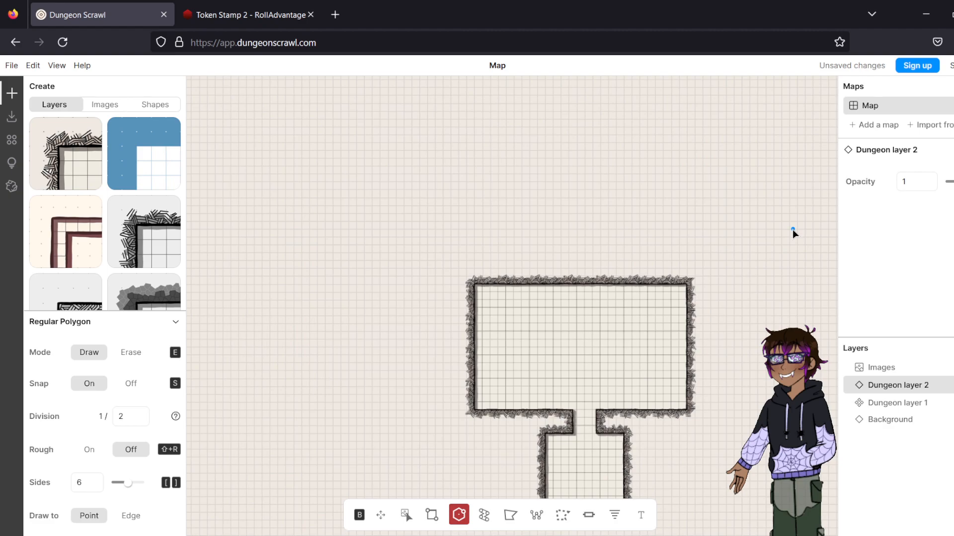
# - Try adjusting the opacity of Dungeon layer 2 and drawing a hexagon on it, and undo the changes
pyautogui.click(886, 404)
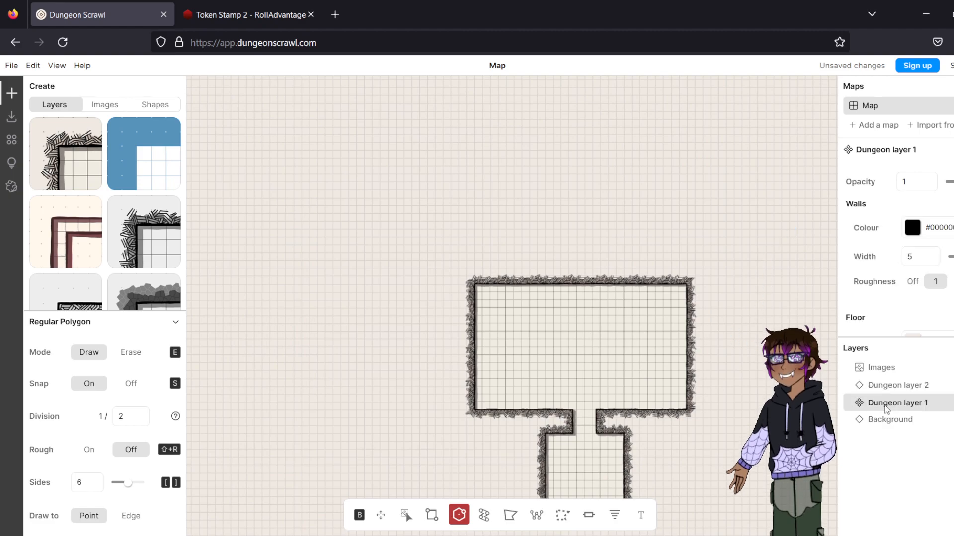
pyautogui.click(891, 385)
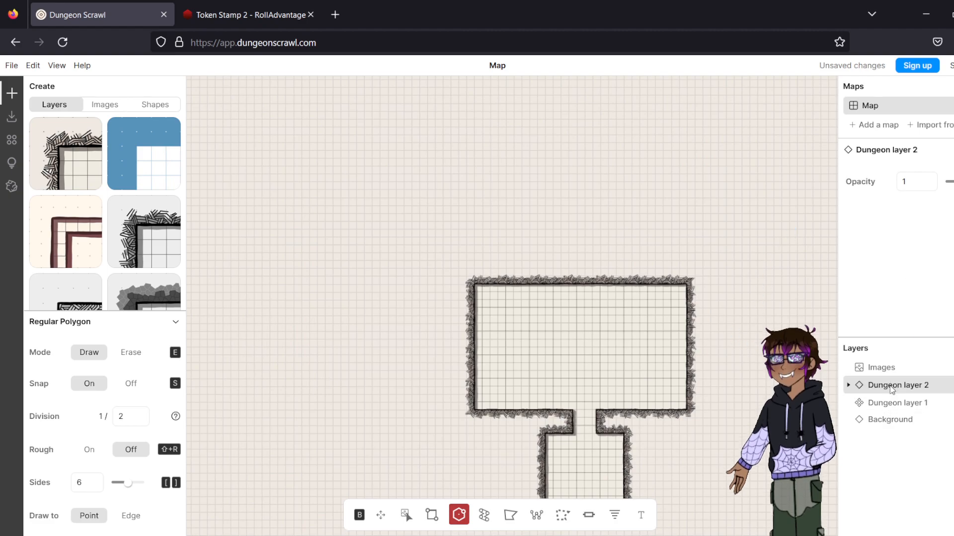
pyautogui.moveTo(953, 182)
pyautogui.mouseDown()
pyautogui.moveTo(943, 189)
pyautogui.moveTo(953, 187)
pyautogui.mouseUp()
pyautogui.moveTo(655, 159); pyautogui.dragTo(749, 192)
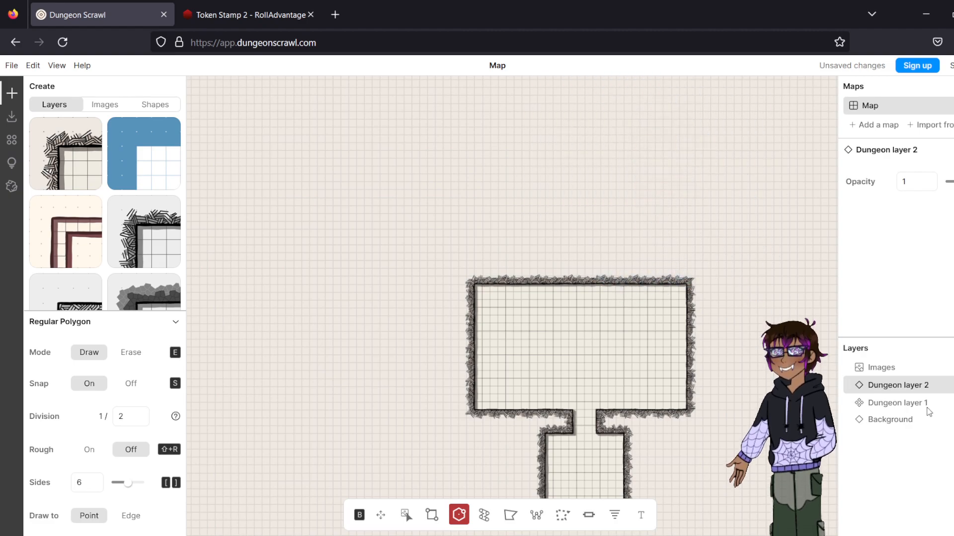
pyautogui.hotkey('ctrl', 'z')
pyautogui.hotkey('ctrl', 'z')
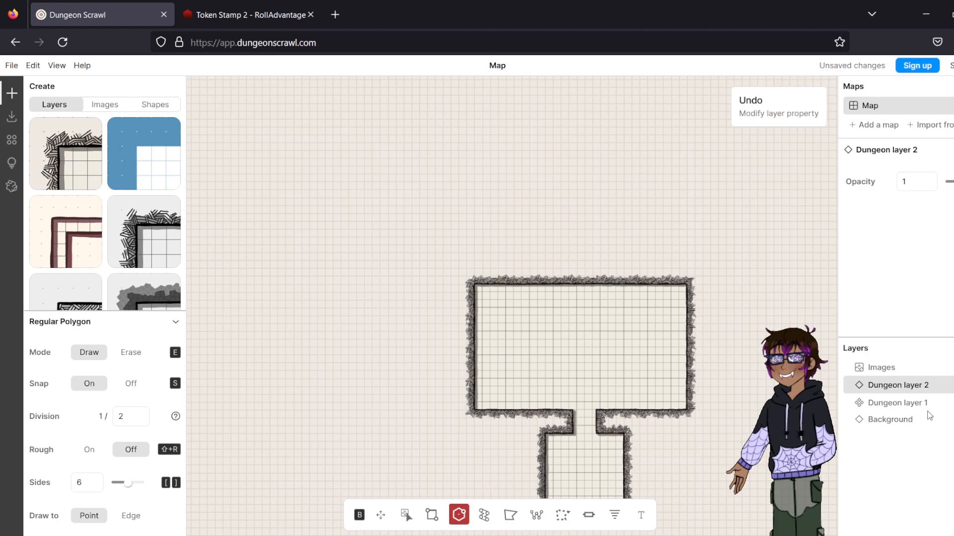
# - Bring Dungeon layer 2 in front of the Images layer and try drawing a hexagon on it again
pyautogui.rightClick(900, 385)
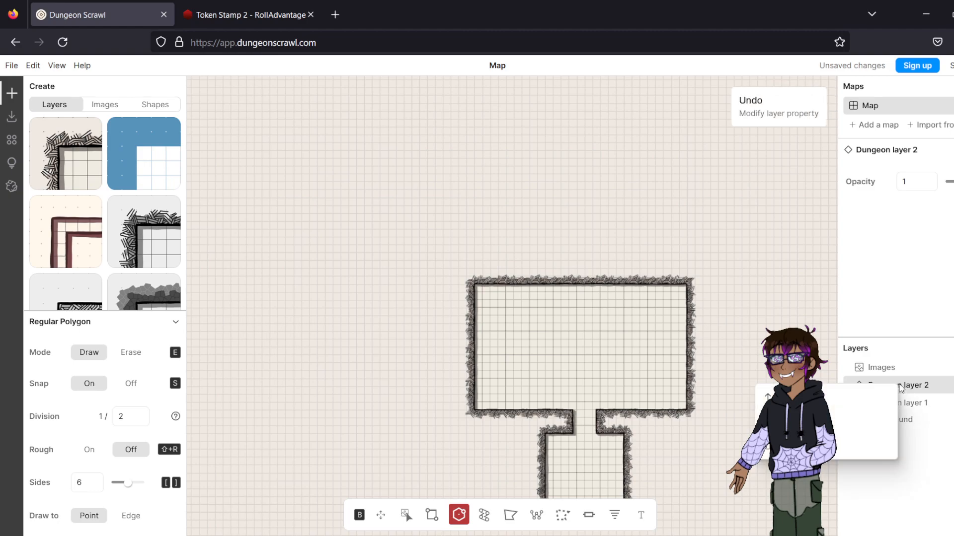
pyautogui.click(835, 400)
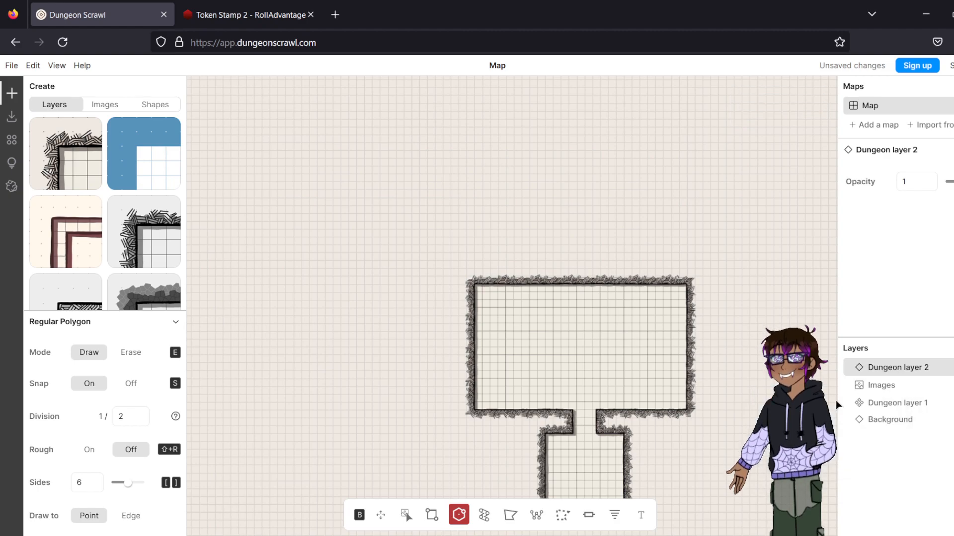
pyautogui.moveTo(652, 150); pyautogui.dragTo(745, 172)
# - Delete Dungeon layer 2 and make Dungeon layer 1 the active layer
pyautogui.moveTo(882, 371)
pyautogui.mouseDown()
pyautogui.moveTo(886, 415)
pyautogui.moveTo(884, 391)
pyautogui.moveTo(886, 413)
pyautogui.moveTo(907, 404)
pyautogui.moveTo(885, 365)
pyautogui.mouseUp()
pyautogui.rightClick(884, 368)
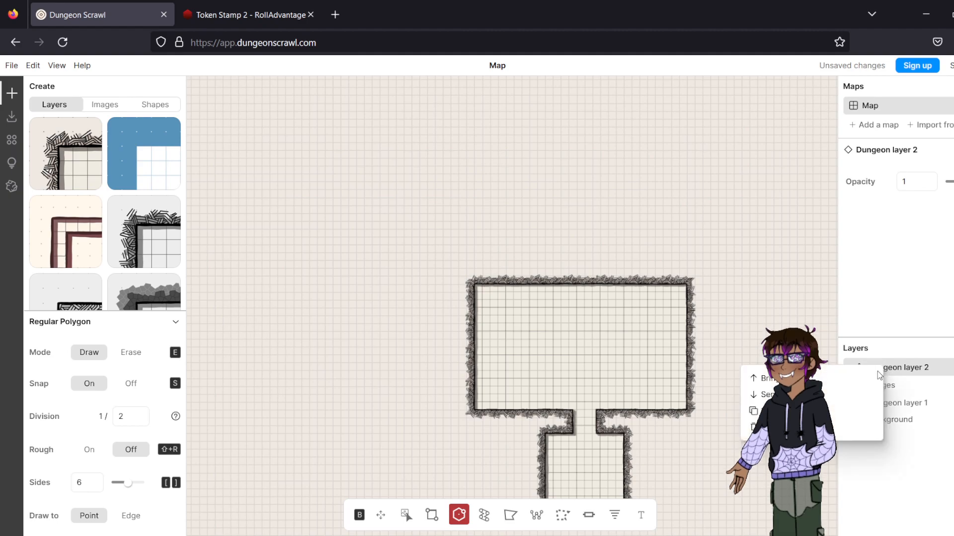
pyautogui.click(854, 427)
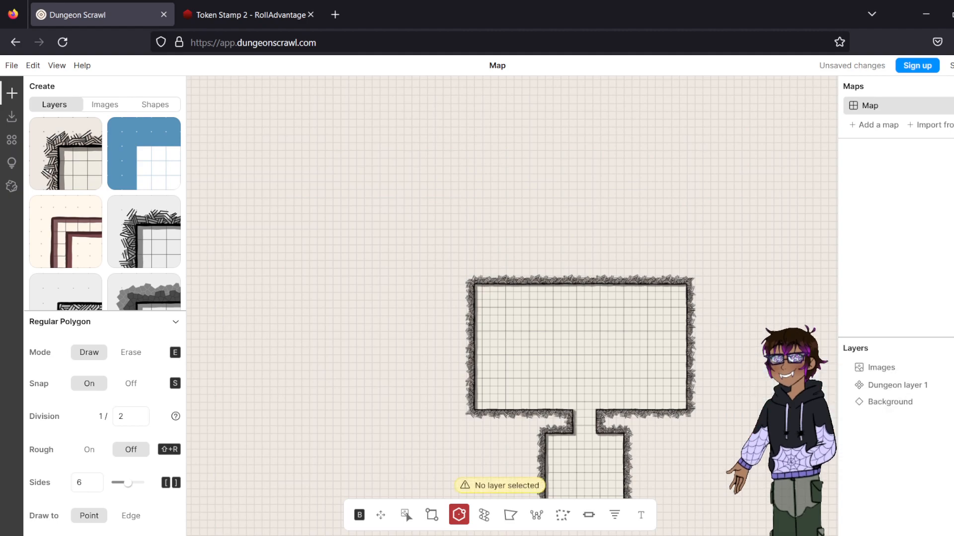
pyautogui.click(908, 391)
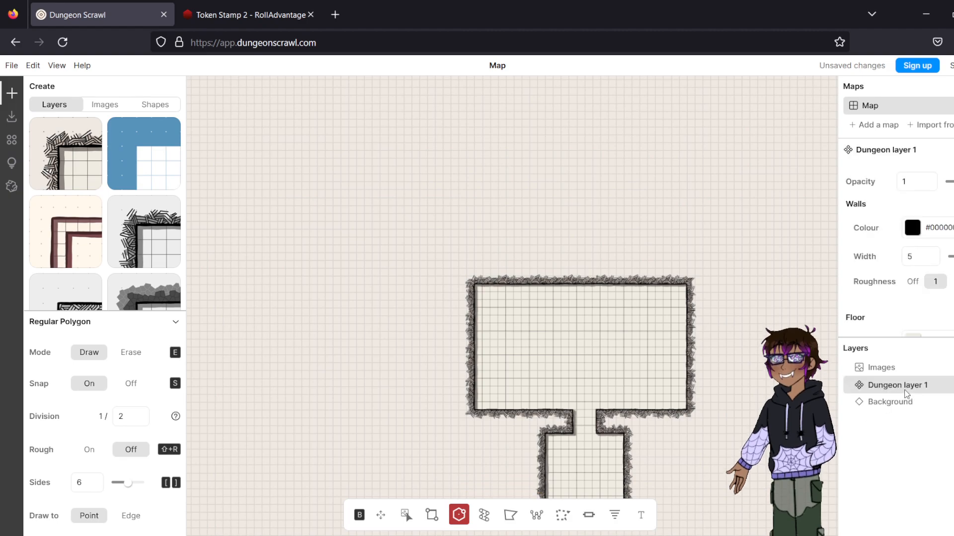
# - Draw a small hexagonal room about 10 grid squares wide, diagonally off the large room's upper-right corner
pyautogui.moveTo(708, 228); pyautogui.dragTo(673, 203)
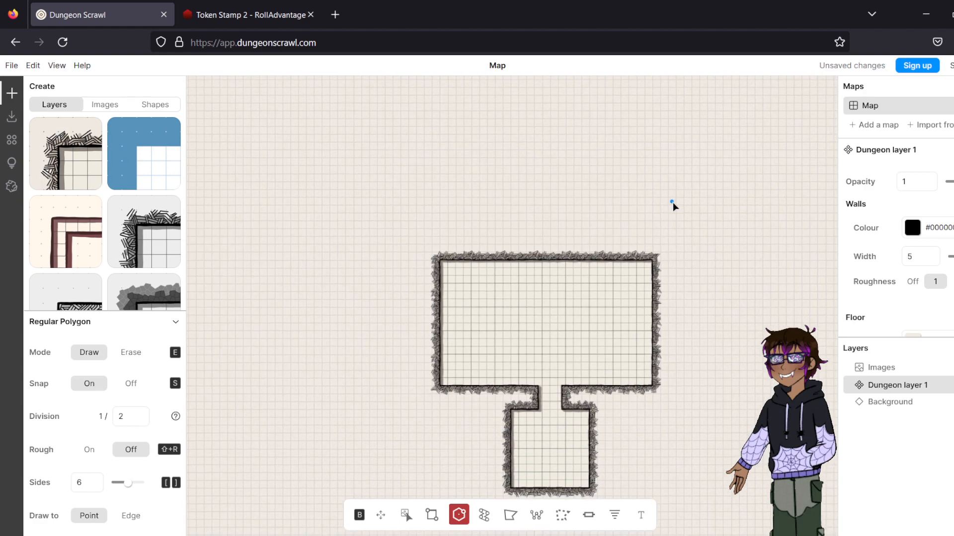
pyautogui.scroll(3, 673, 202)
pyautogui.scroll(-2, 674, 203)
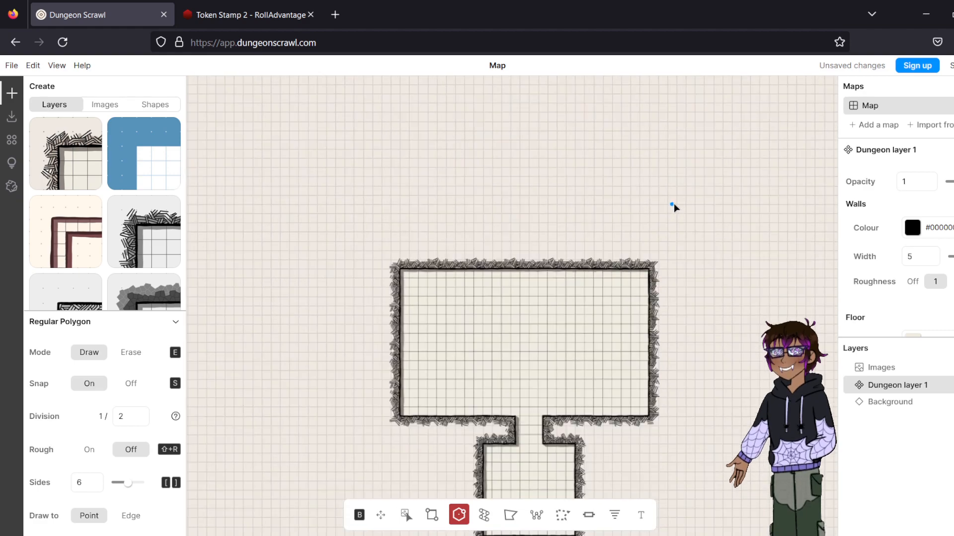
pyautogui.scroll(1, 674, 204)
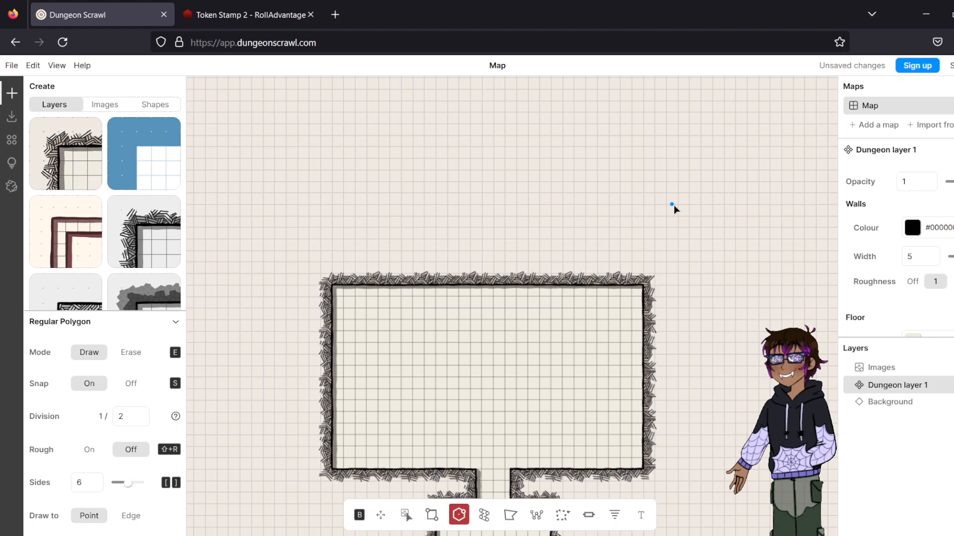
pyautogui.moveTo(677, 207); pyautogui.dragTo(704, 72)
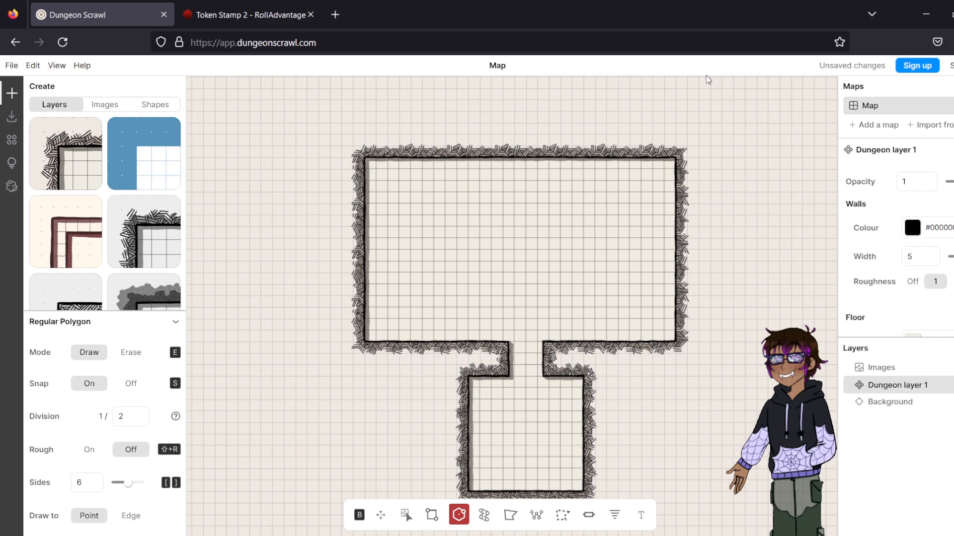
pyautogui.scroll(-2, 690, 109)
pyautogui.moveTo(652, 207); pyautogui.dragTo(633, 261)
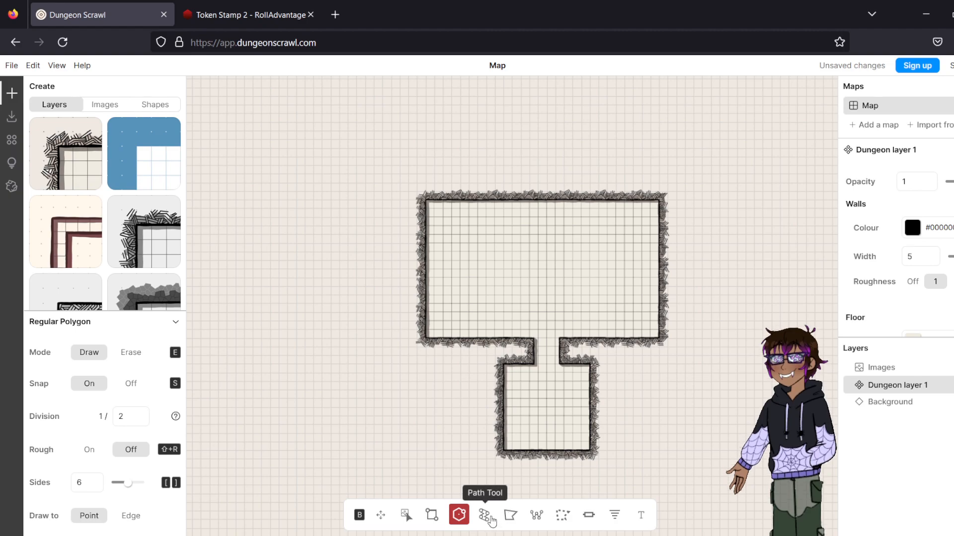
pyautogui.moveTo(724, 170); pyautogui.dragTo(767, 170)
pyautogui.moveTo(765, 170); pyautogui.dragTo(766, 170)
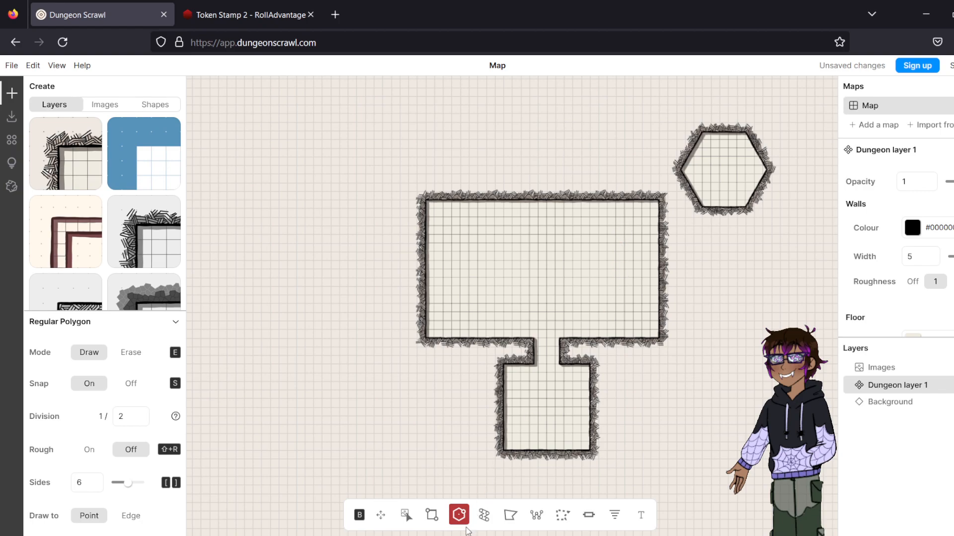
# - Try joining the hexagonal room to the large room with an overlapping rectangle, and undo it
pyautogui.click(432, 516)
pyautogui.moveTo(633, 222); pyautogui.dragTo(722, 174)
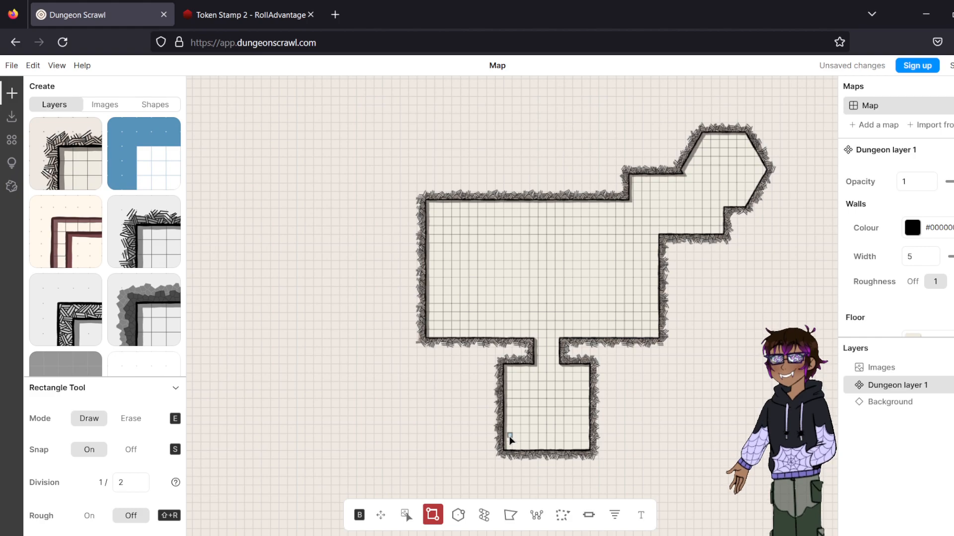
pyautogui.hotkey('ctrl', 'z')
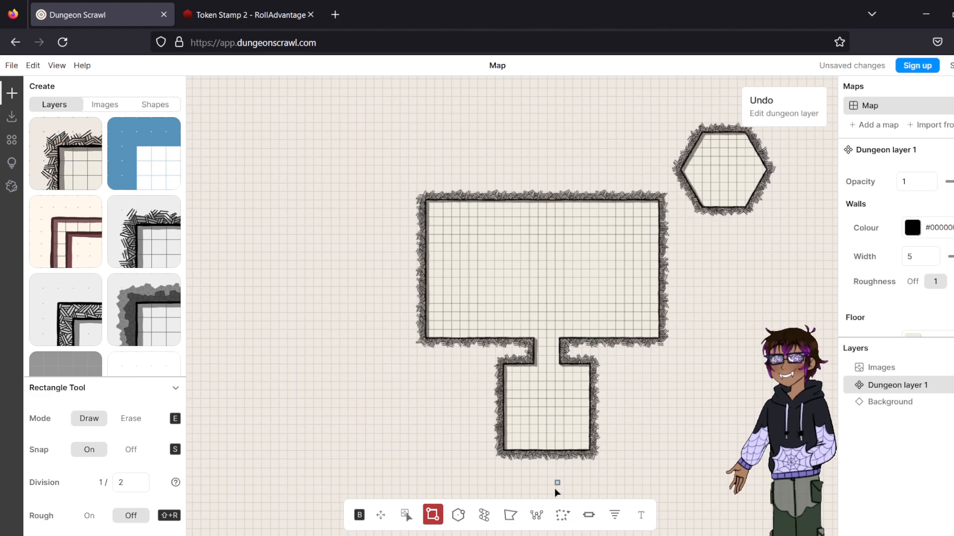
# - With snapping off, draw a curved freehand path from the large room's right wall to the hexagonal room and a looping path off its left wall
pyautogui.click(485, 515)
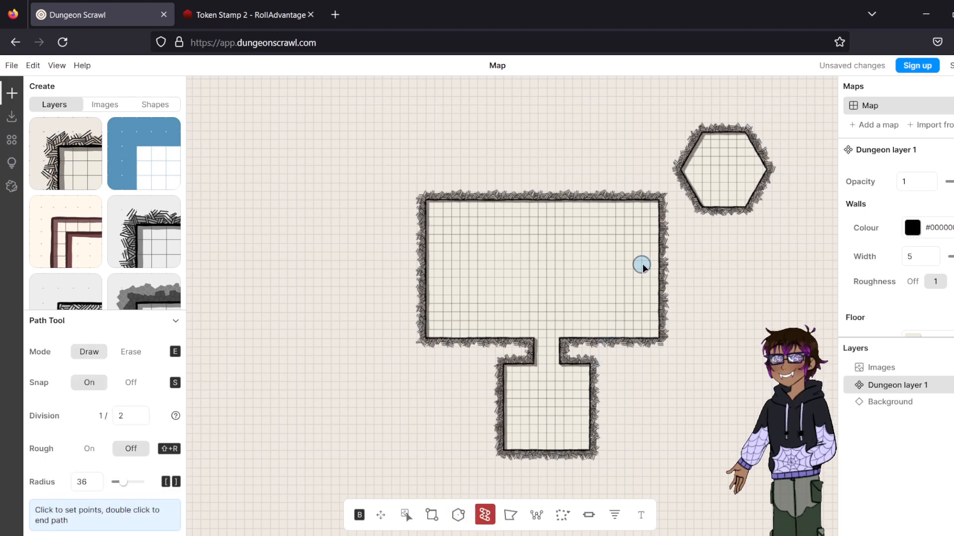
pyautogui.click(130, 382)
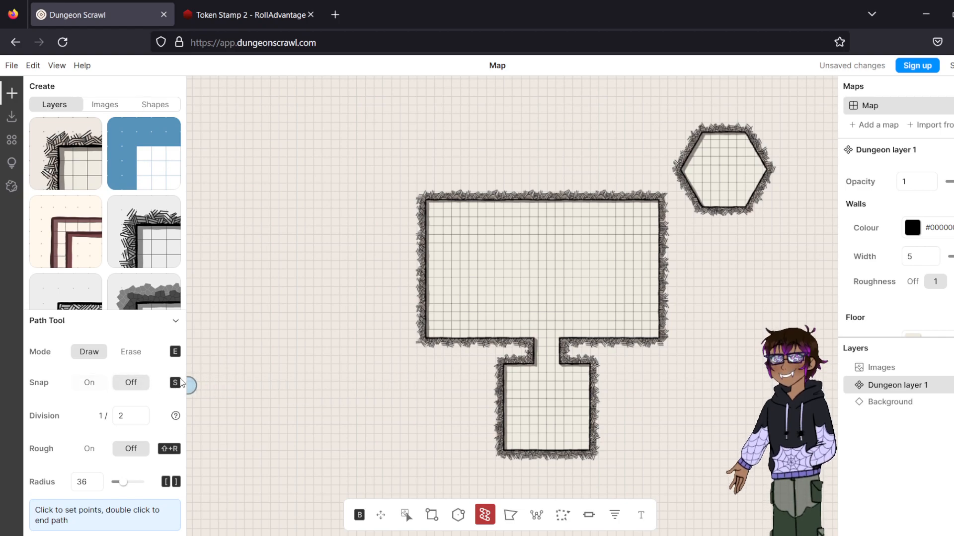
pyautogui.click(630, 249)
pyautogui.moveTo(651, 273)
pyautogui.mouseDown()
pyautogui.moveTo(714, 284)
pyautogui.moveTo(767, 249)
pyautogui.moveTo(781, 214)
pyautogui.mouseUp()
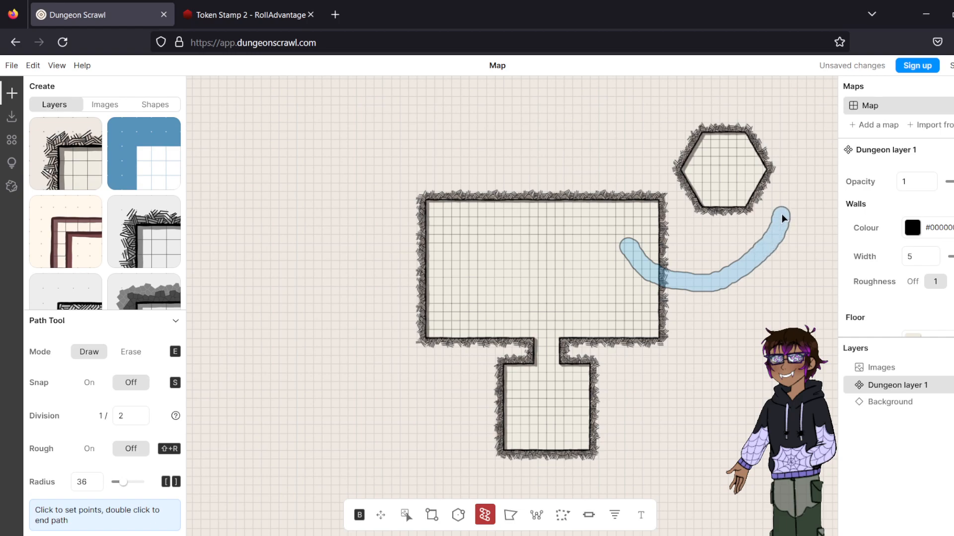
pyautogui.moveTo(742, 171); pyautogui.dragTo(732, 169)
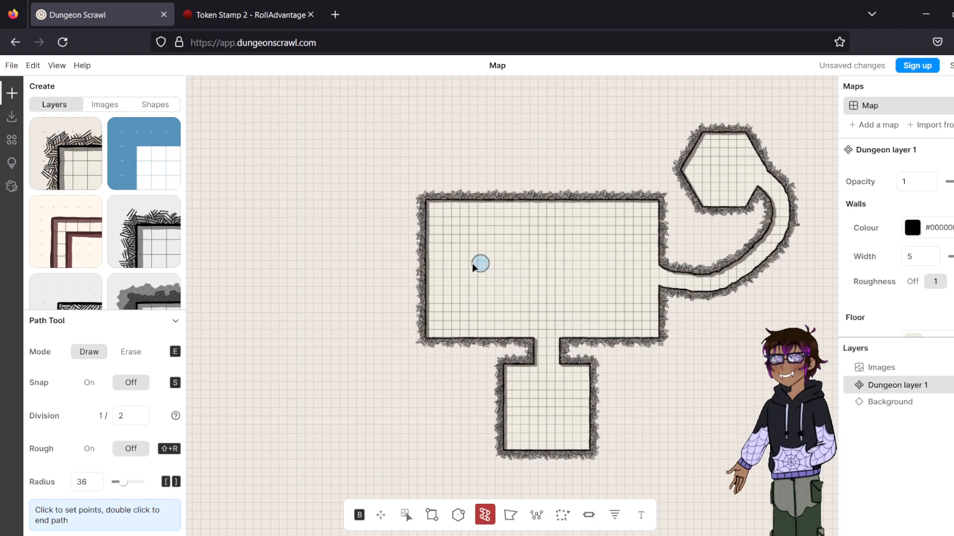
pyautogui.moveTo(276, 149)
pyautogui.mouseDown()
pyautogui.moveTo(184, 175)
pyautogui.moveTo(182, 224)
pyautogui.moveTo(227, 296)
pyautogui.moveTo(362, 298)
pyautogui.moveTo(406, 177)
pyautogui.moveTo(344, 124)
pyautogui.moveTo(263, 134)
pyautogui.moveTo(224, 166)
pyautogui.mouseUp()
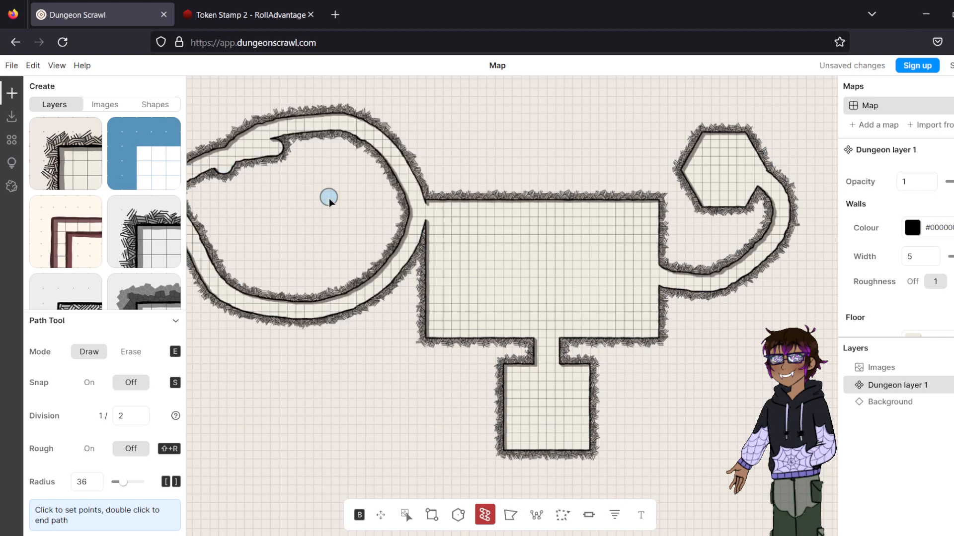
# - Try filling the interior of the looping path with freehand Path tool strokes, and undo them
pyautogui.moveTo(310, 135)
pyautogui.mouseDown()
pyautogui.moveTo(291, 138)
pyautogui.moveTo(208, 199)
pyautogui.moveTo(202, 250)
pyautogui.moveTo(355, 274)
pyautogui.moveTo(337, 172)
pyautogui.moveTo(338, 277)
pyautogui.moveTo(359, 226)
pyautogui.moveTo(326, 311)
pyautogui.mouseUp()
pyautogui.moveTo(343, 182)
pyautogui.mouseDown()
pyautogui.moveTo(204, 200)
pyautogui.moveTo(215, 217)
pyautogui.moveTo(287, 156)
pyautogui.moveTo(210, 306)
pyautogui.moveTo(317, 165)
pyautogui.moveTo(322, 247)
pyautogui.moveTo(371, 177)
pyautogui.mouseUp()
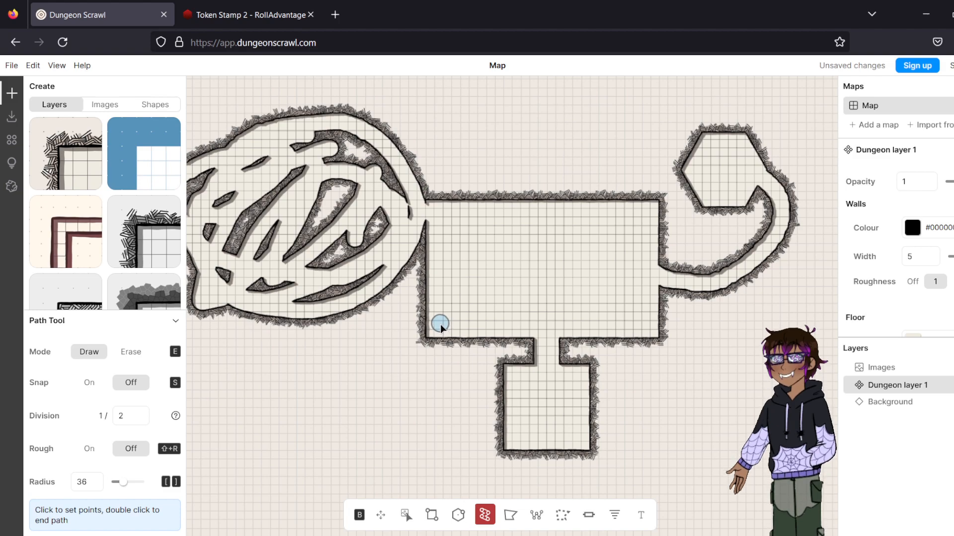
pyautogui.hotkey('ctrl', 'z')
pyautogui.hotkey('ctrl', 'z')
pyautogui.hotkey('ctrl', 'z')
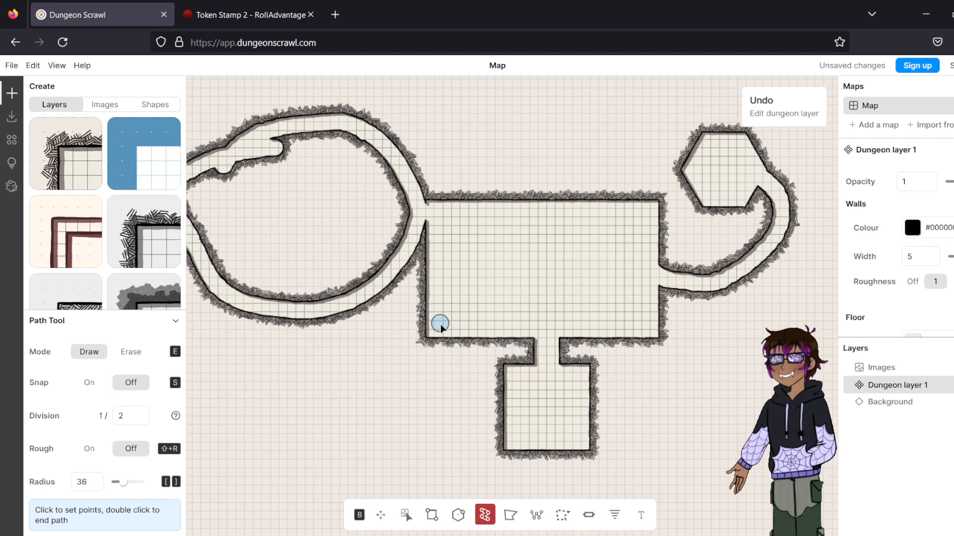
# - Undo the curved freehand paths and the hexagonal room
pyautogui.hotkey('ctrl', 'z')
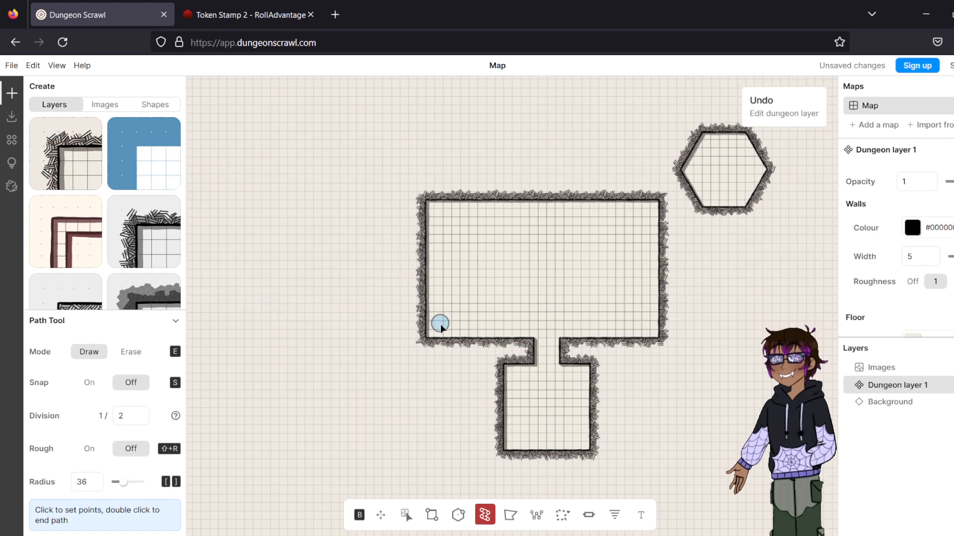
pyautogui.hotkey('ctrl', 'z')
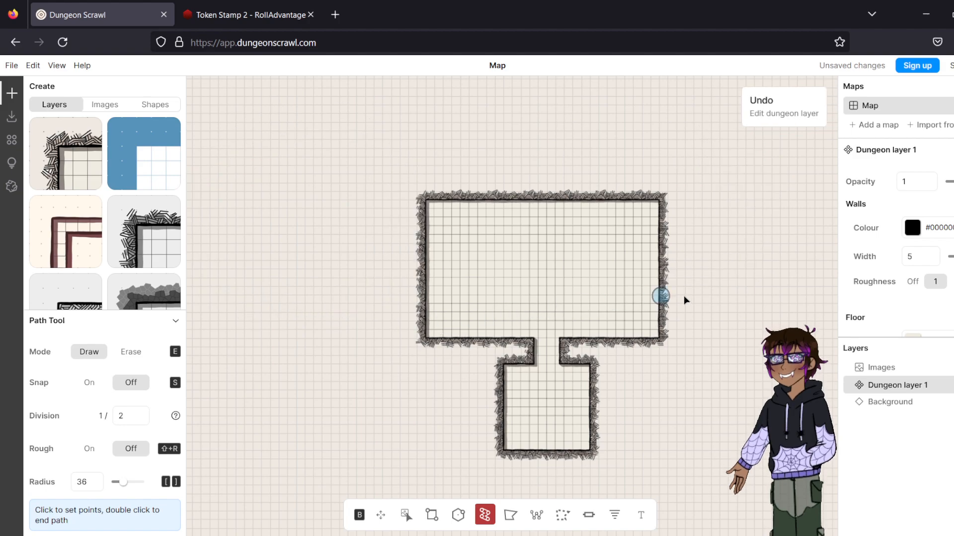
# - Try drawing an interior wall from the large room's left wall to about its middle, and undo it
pyautogui.click(537, 516)
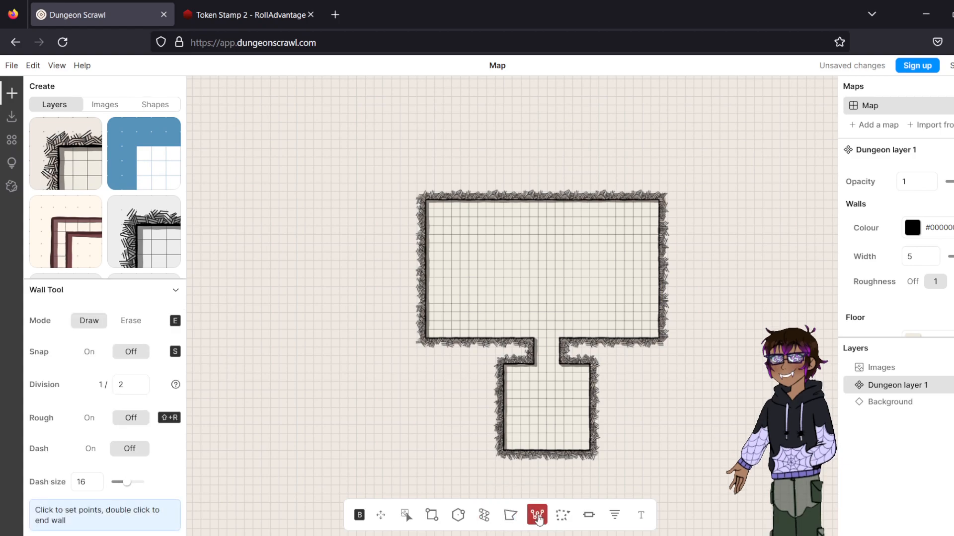
pyautogui.click(428, 264)
pyautogui.doubleClick(543, 273)
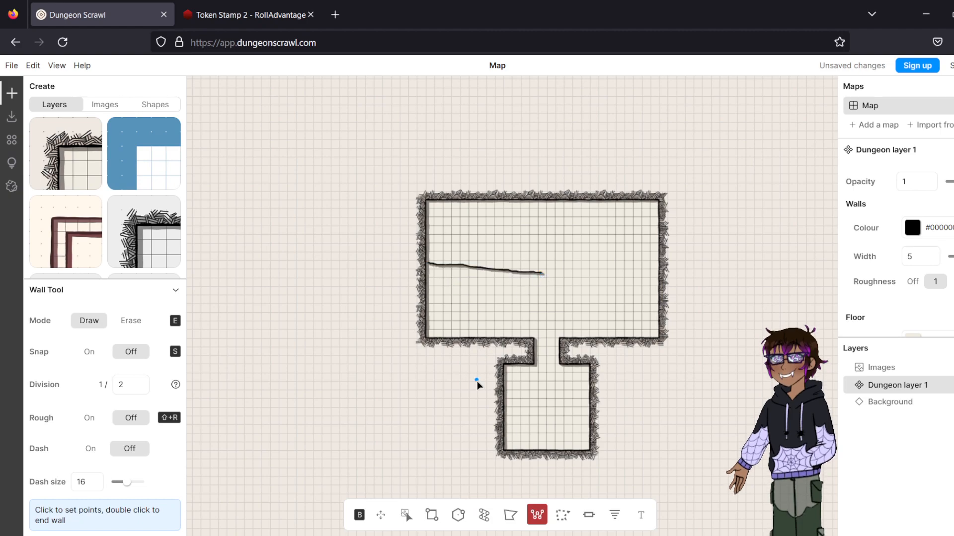
pyautogui.hotkey('ctrl', 'z')
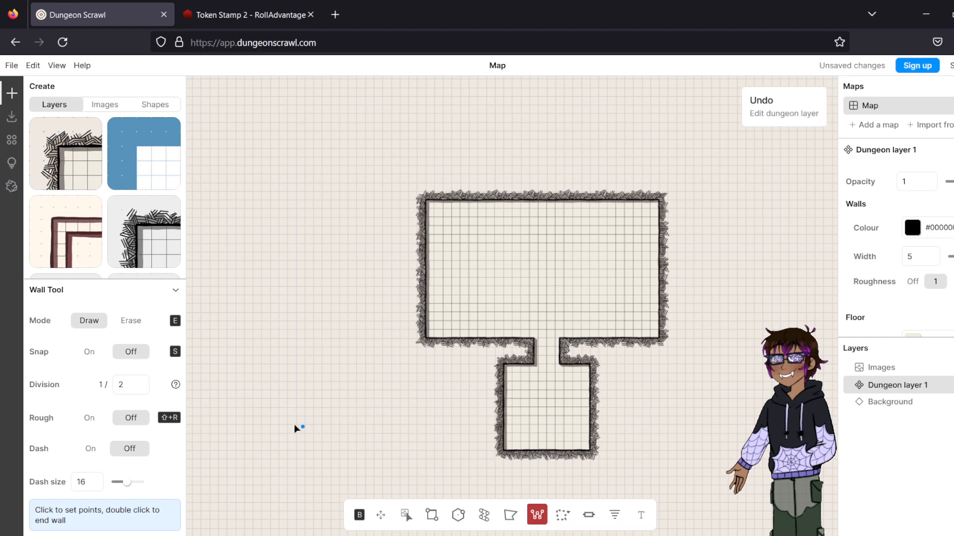
# - Turn snapping on and place a door across the corridor between the large room and the small room below
pyautogui.click(87, 352)
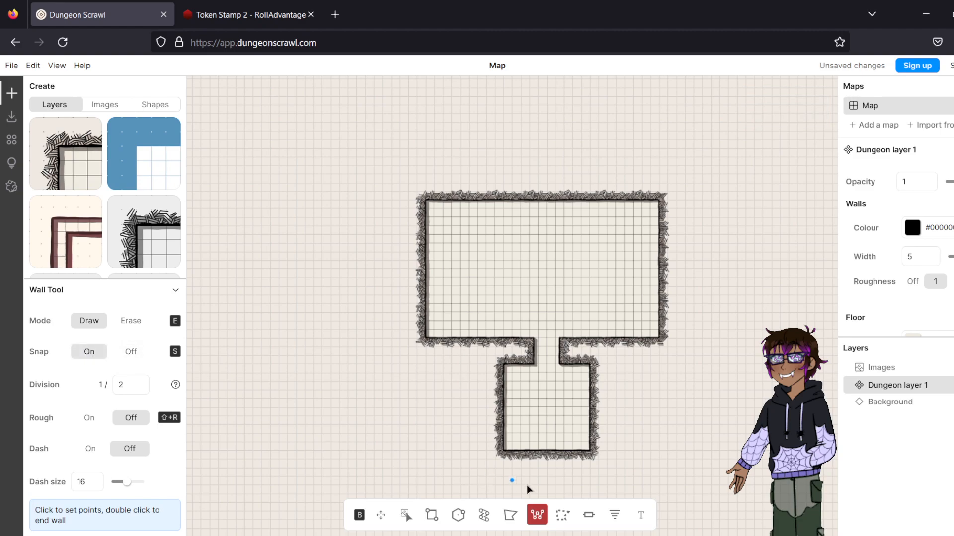
pyautogui.click(568, 511)
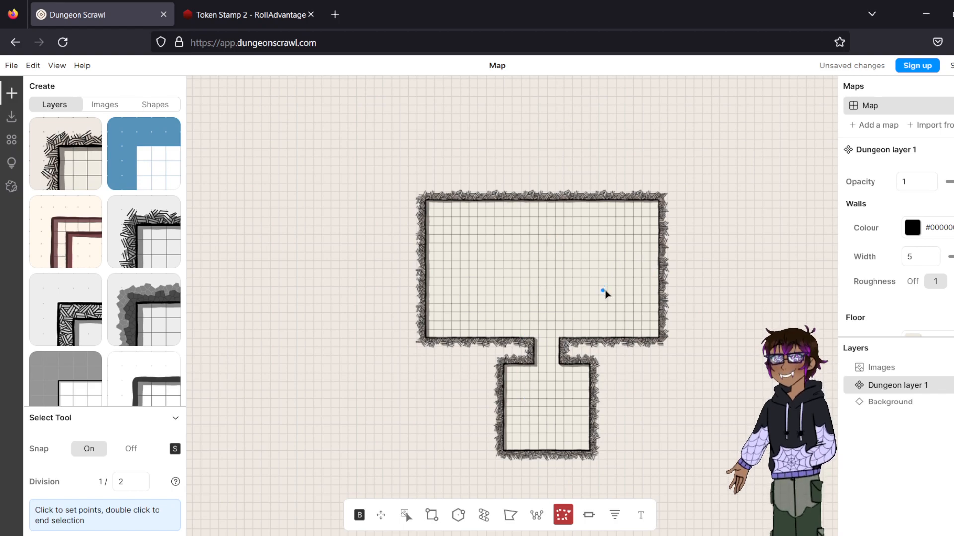
pyautogui.click(589, 514)
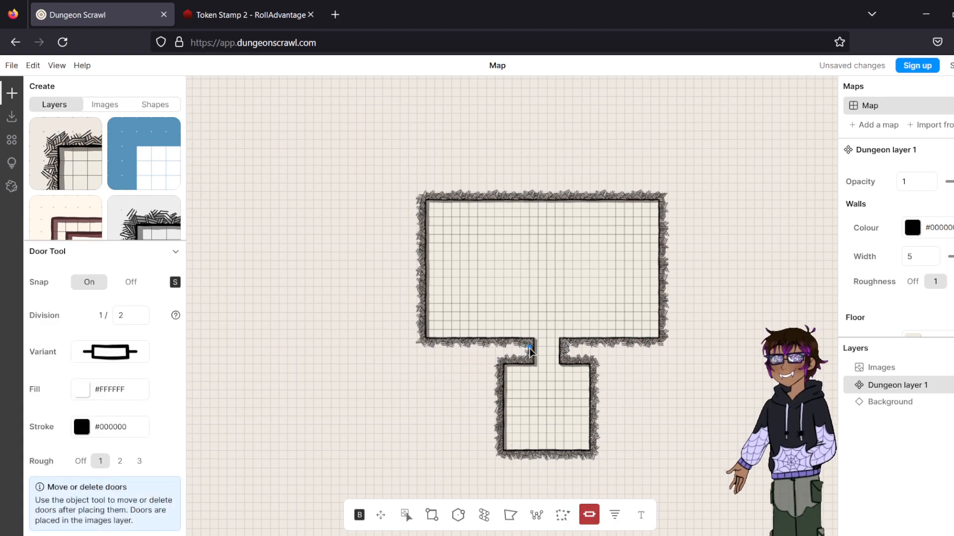
pyautogui.moveTo(534, 349); pyautogui.dragTo(560, 351)
pyautogui.scroll(5, 549, 359)
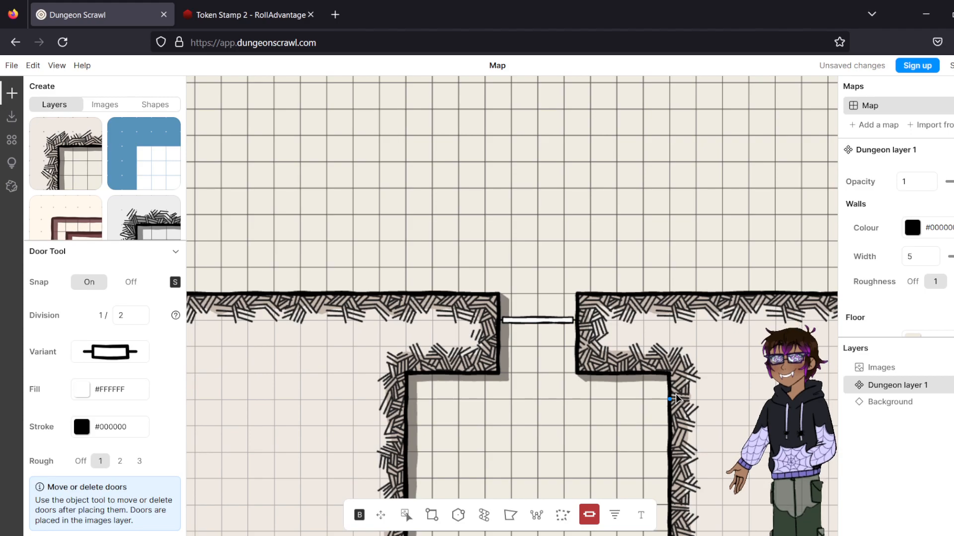
# - Place a wide door, about five grid squares long, in the bottom wall of the small lower room
pyautogui.scroll(-3, 692, 274)
pyautogui.scroll(3, 702, 340)
pyautogui.scroll(5, 701, 341)
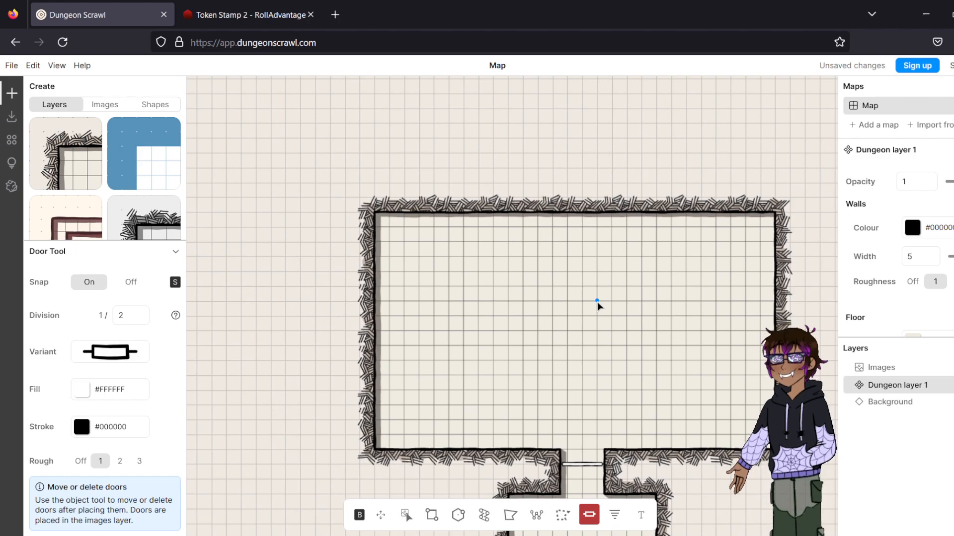
pyautogui.moveTo(597, 301); pyautogui.dragTo(561, 244)
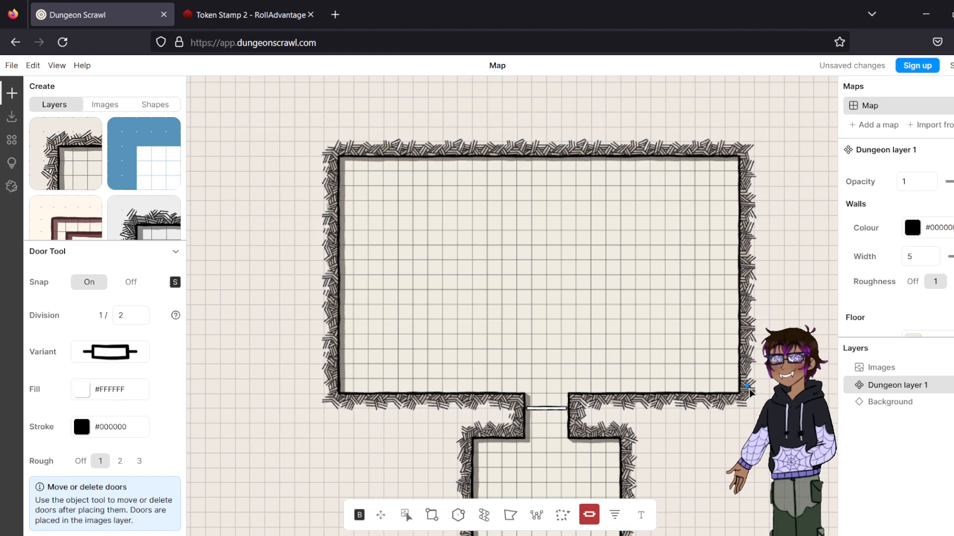
pyautogui.moveTo(592, 218); pyautogui.dragTo(598, 370)
pyautogui.scroll(-3, 598, 371)
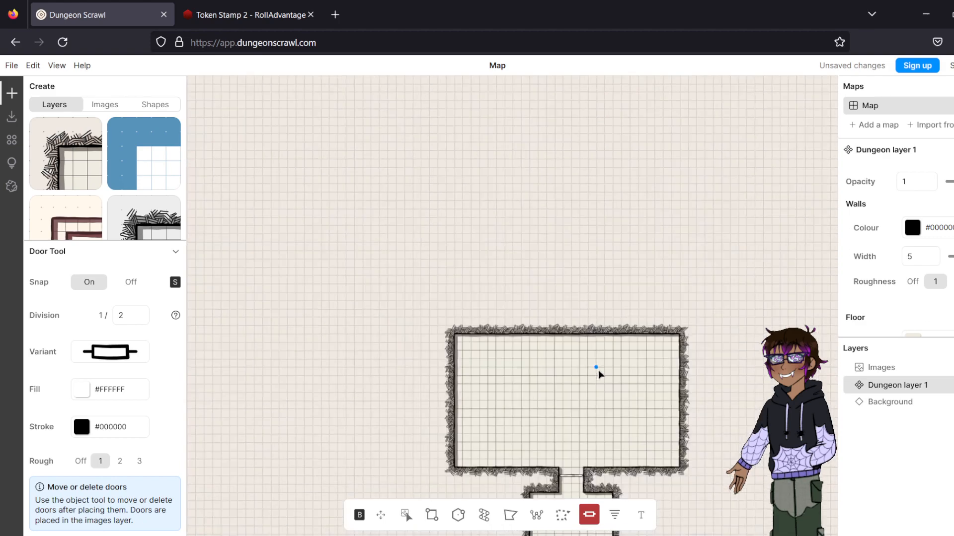
pyautogui.scroll(3, 598, 369)
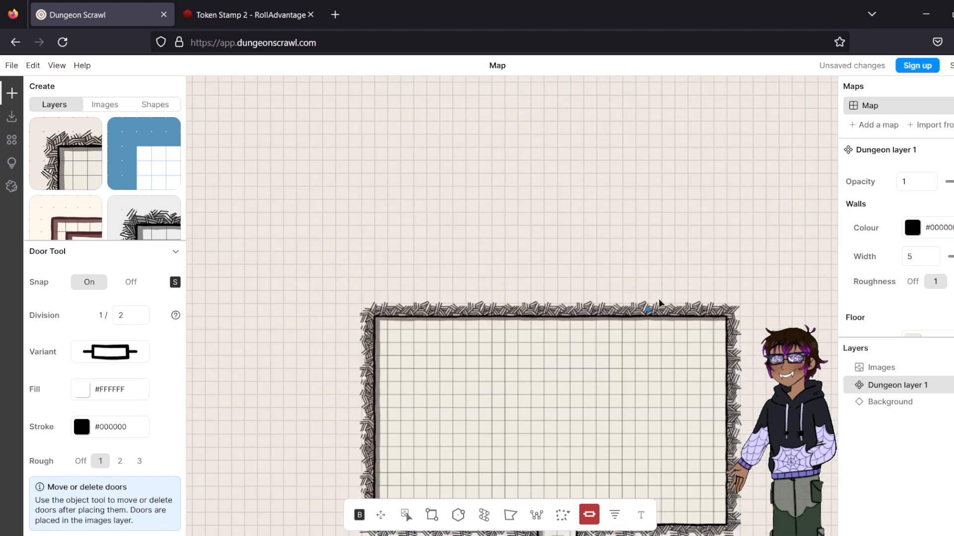
pyautogui.moveTo(672, 283); pyautogui.dragTo(671, 125)
pyautogui.scroll(-5, 675, 258)
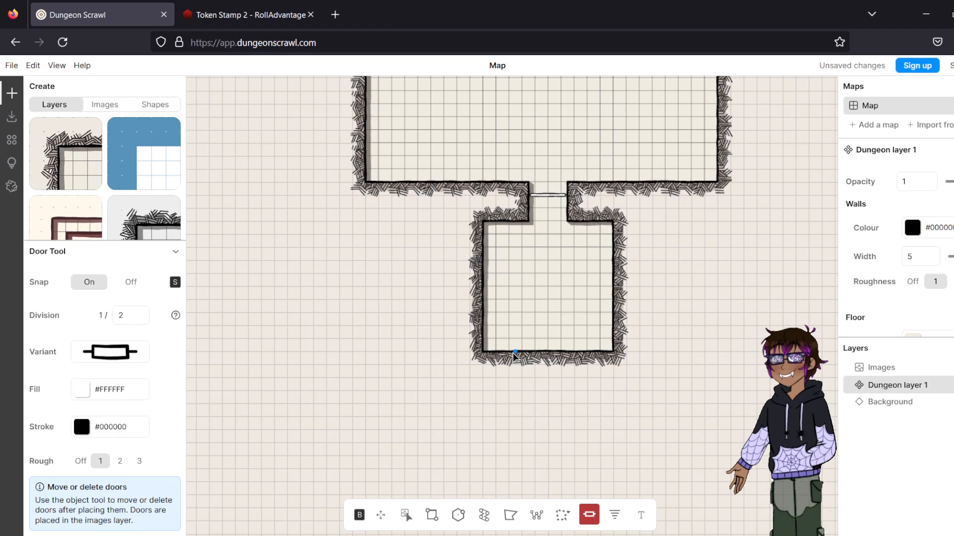
pyautogui.moveTo(584, 354); pyautogui.dragTo(585, 354)
# - Draw two rectangular rooms above the large room: about 8 × 7 squares on the left and 14 × 12.5 squares on the right
pyautogui.moveTo(735, 216); pyautogui.dragTo(742, 452)
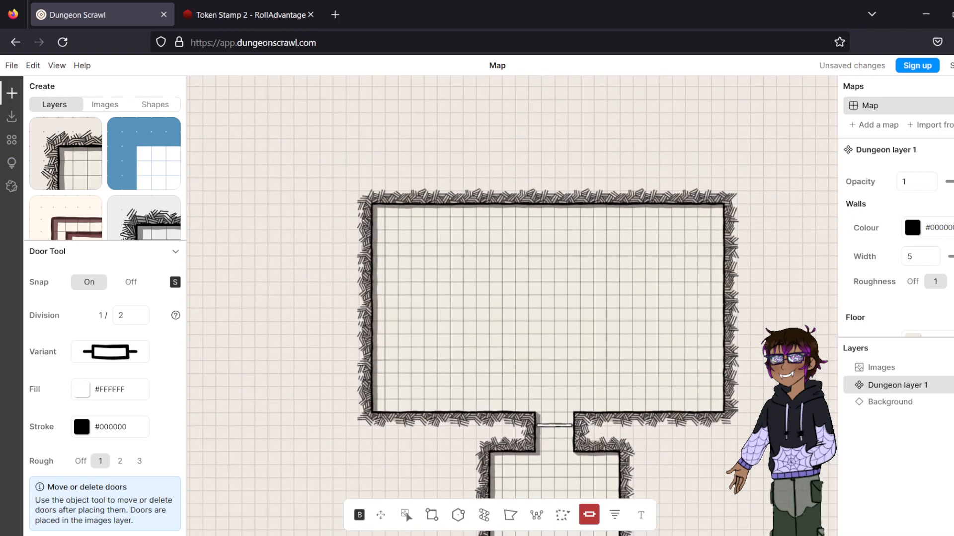
pyautogui.moveTo(776, 338); pyautogui.dragTo(768, 523)
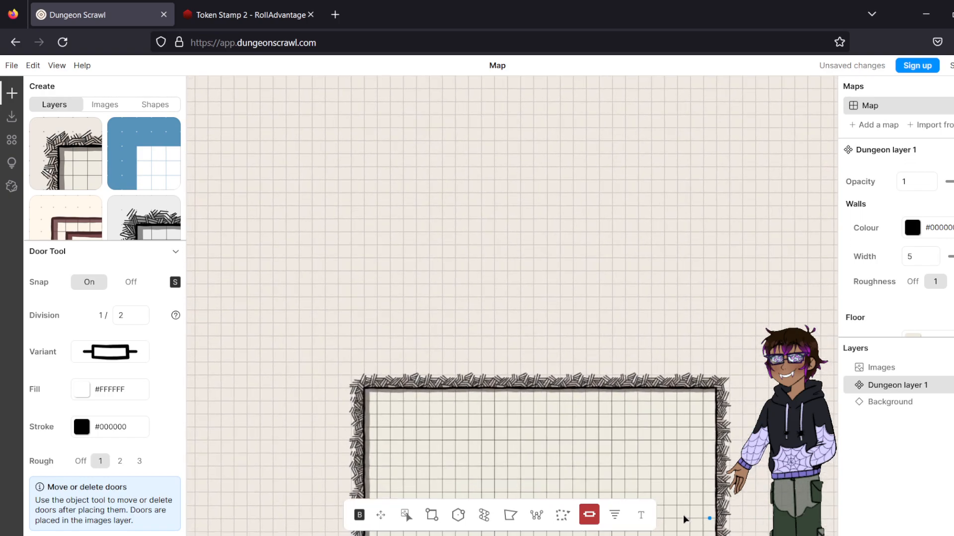
pyautogui.click(433, 517)
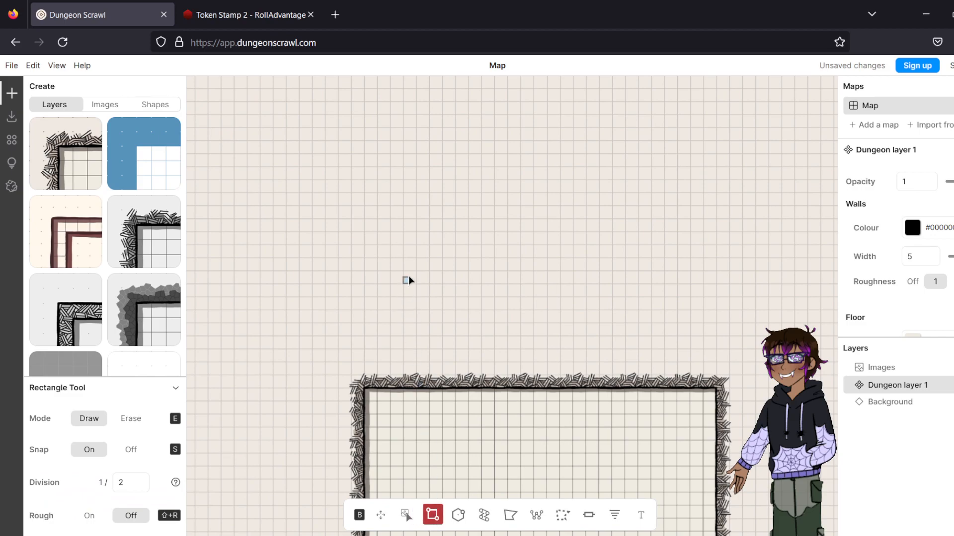
pyautogui.moveTo(373, 189); pyautogui.dragTo(473, 278)
pyautogui.moveTo(601, 175); pyautogui.dragTo(782, 336)
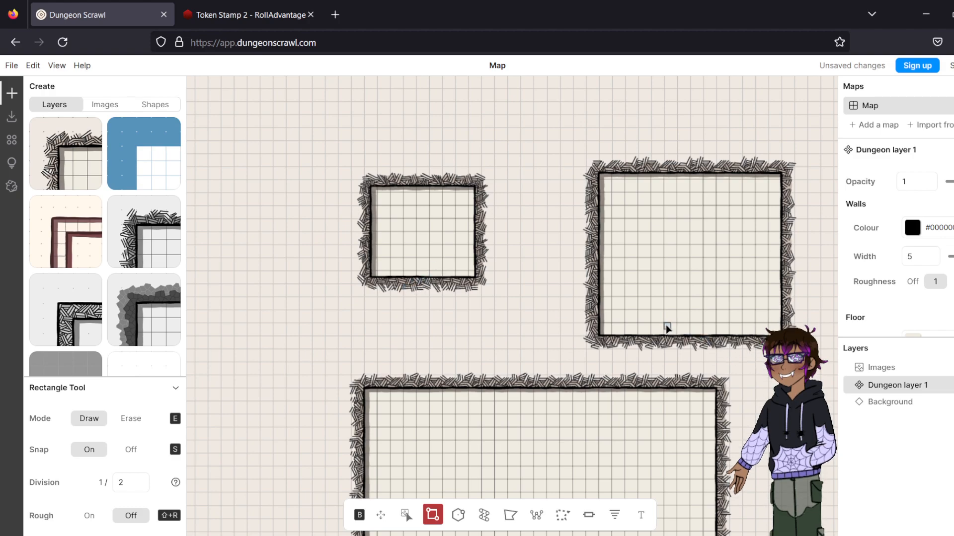
# - Connect the upper-right room to the large room with a 1 × 6 rectangular corridor
pyautogui.moveTo(666, 327); pyautogui.dragTo(672, 402)
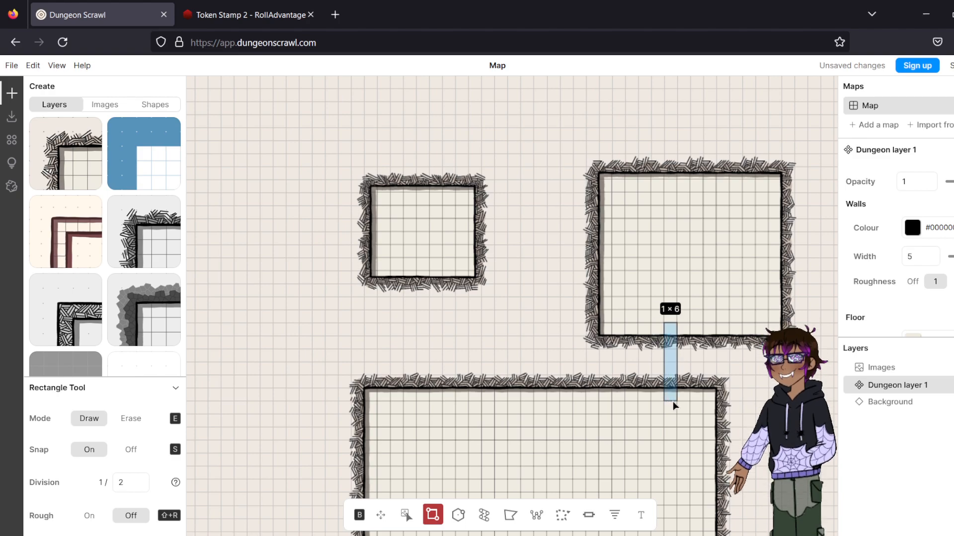
pyautogui.scroll(1, 673, 401)
pyautogui.scroll(3, 672, 401)
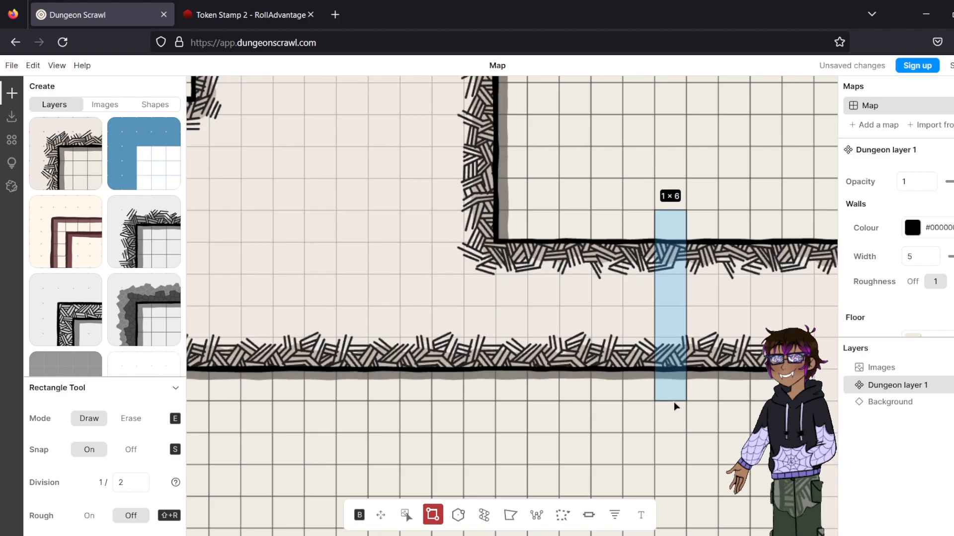
pyautogui.moveTo(674, 402); pyautogui.dragTo(674, 402)
pyautogui.scroll(-4, 672, 401)
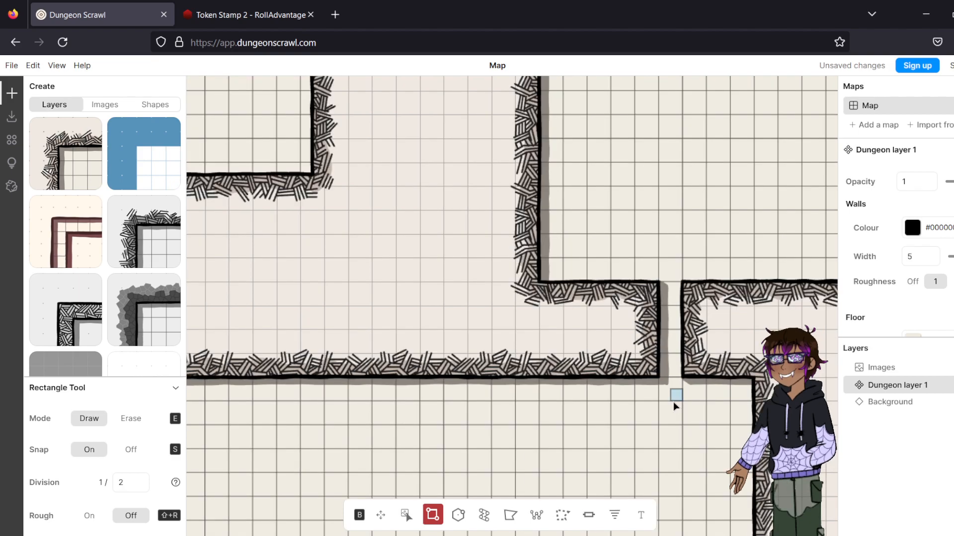
# - Place doors across both ends of the narrow corridor between the upper-right room and the large room
pyautogui.click(590, 520)
pyautogui.moveTo(662, 315); pyautogui.dragTo(685, 318)
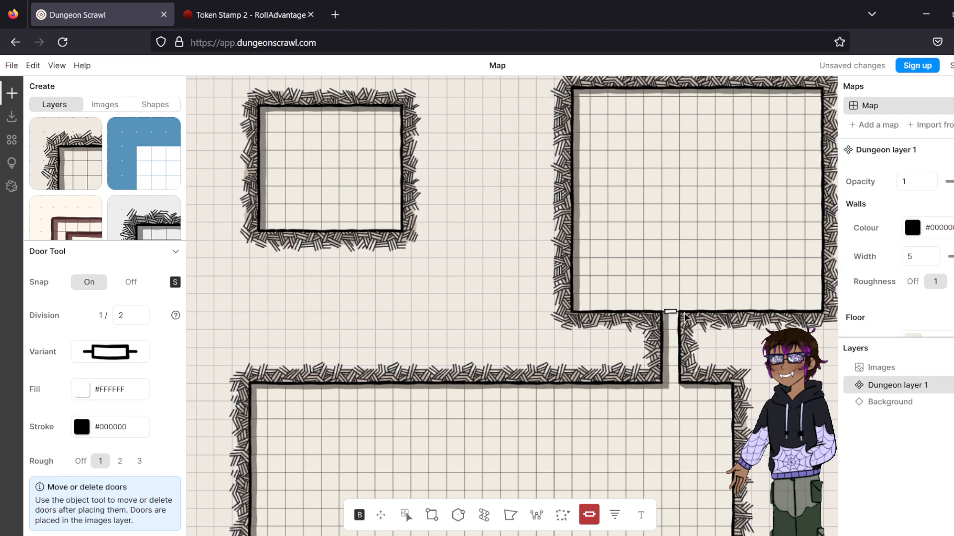
pyautogui.click(672, 388)
pyautogui.click(562, 516)
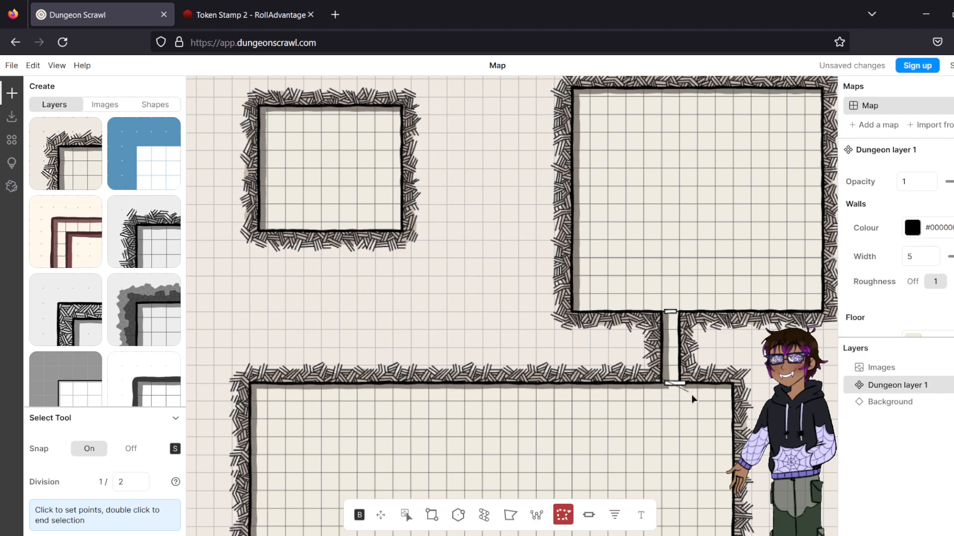
pyautogui.click(690, 394)
pyautogui.press('Escape')
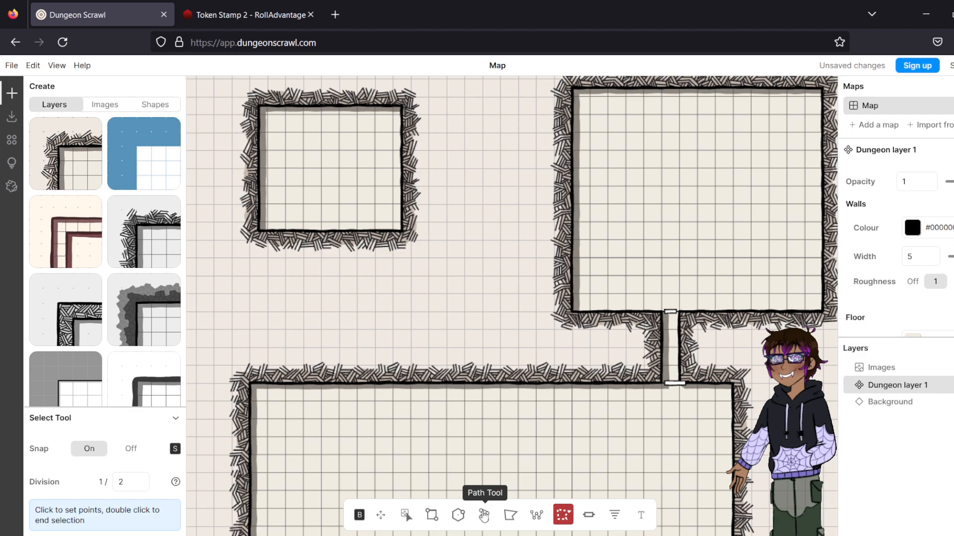
# - With the Object tool, shift the door at the narrow corridor's lower end so it is centred on the corridor
pyautogui.click(404, 516)
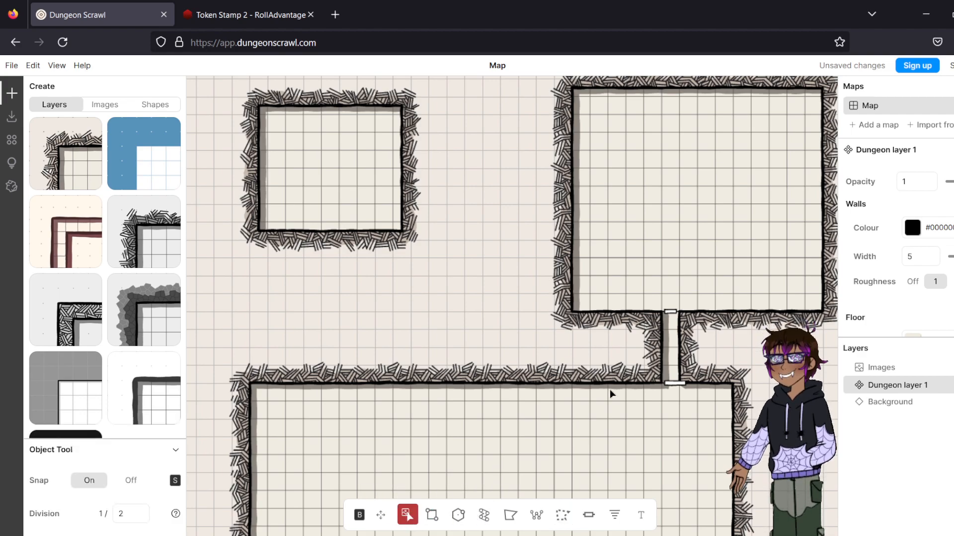
pyautogui.click(671, 383)
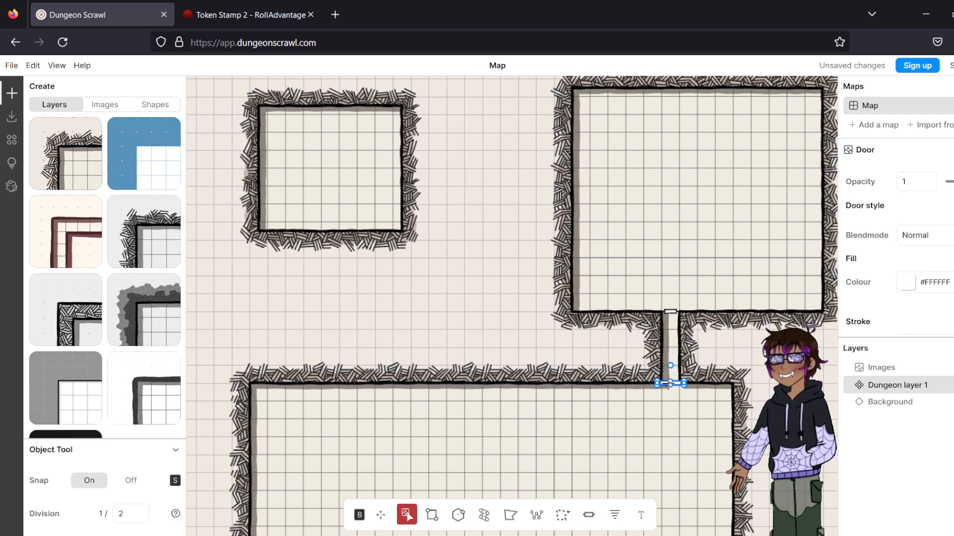
pyautogui.click(650, 442)
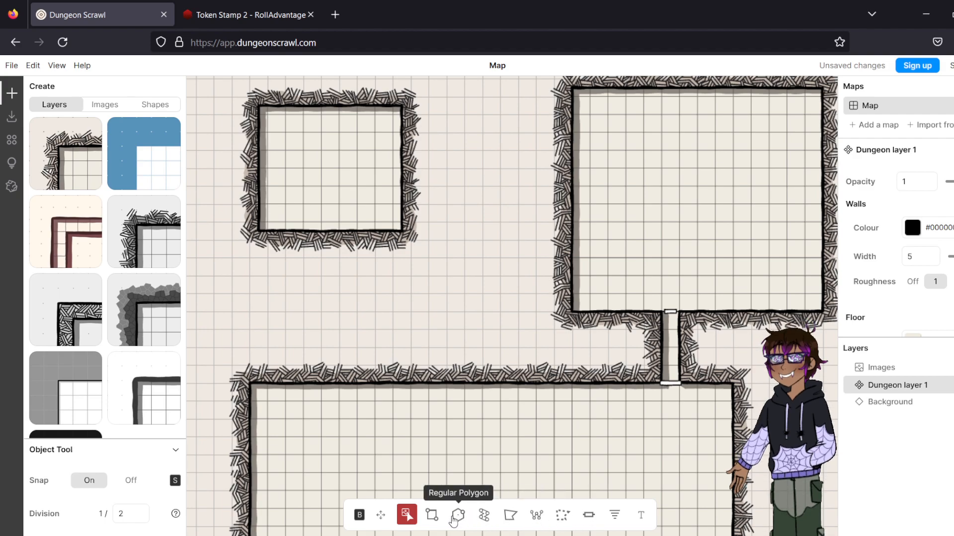
# - Connect the upper-left room to the large room with a rectangular corridor about two squares wide, and place doors across both ends
pyautogui.click(430, 516)
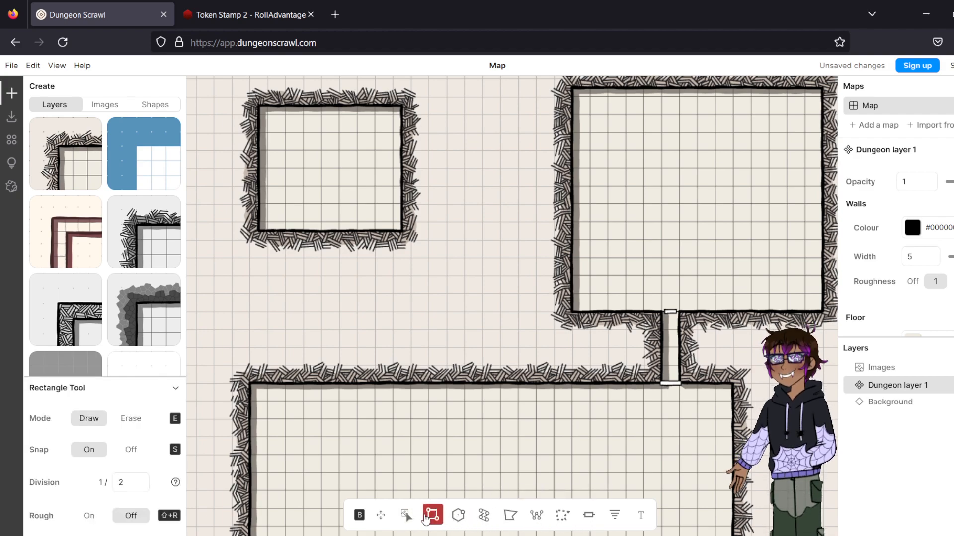
pyautogui.moveTo(328, 232); pyautogui.dragTo(351, 398)
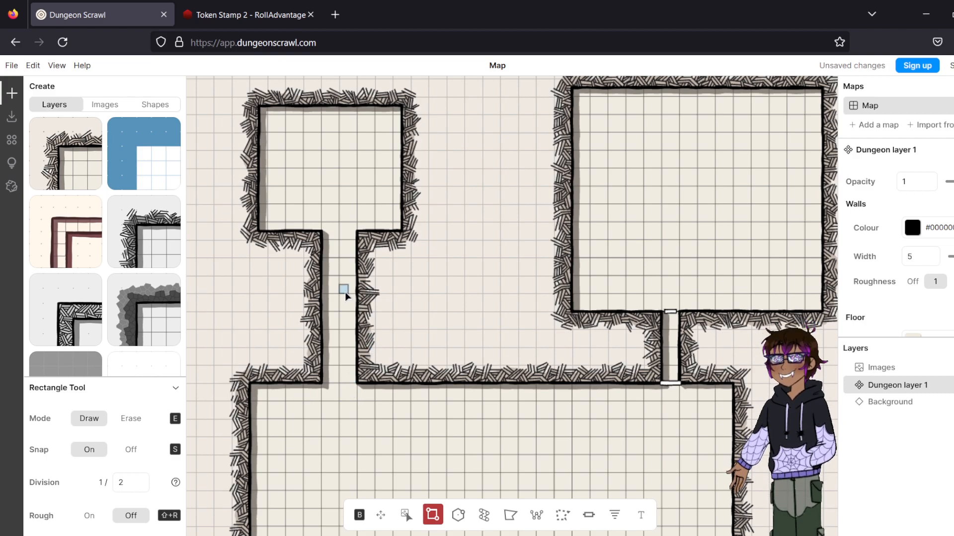
pyautogui.click(588, 516)
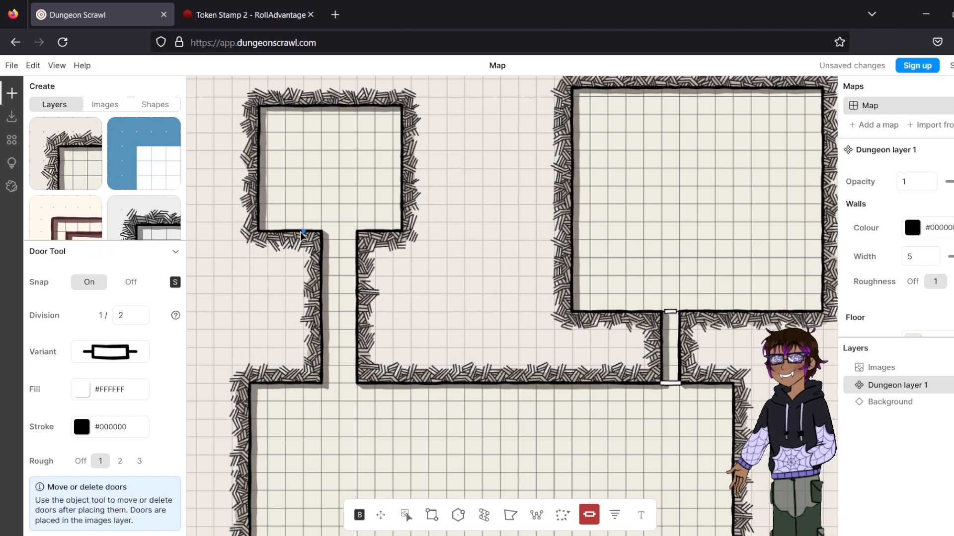
pyautogui.moveTo(304, 231); pyautogui.dragTo(364, 232)
pyautogui.moveTo(363, 382); pyautogui.dragTo(366, 383)
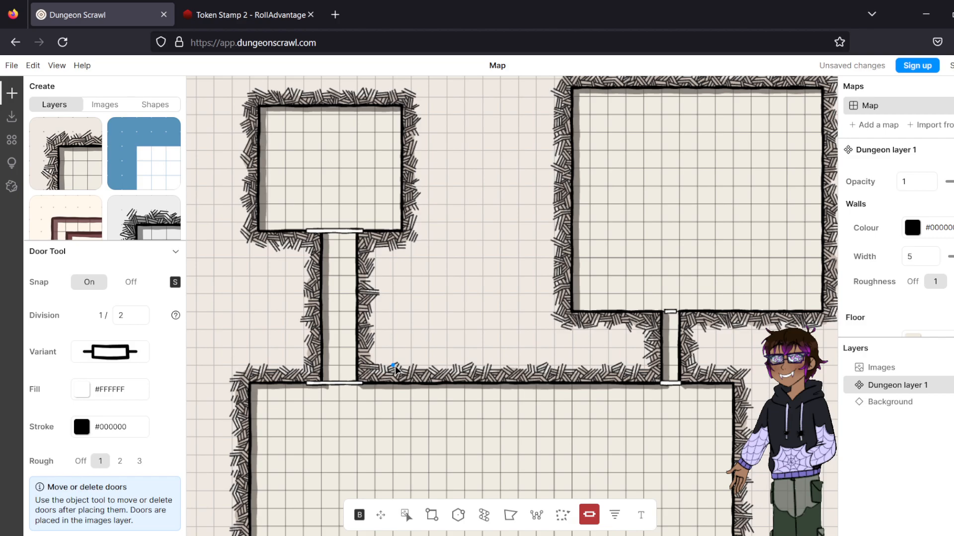
pyautogui.scroll(-3, 395, 365)
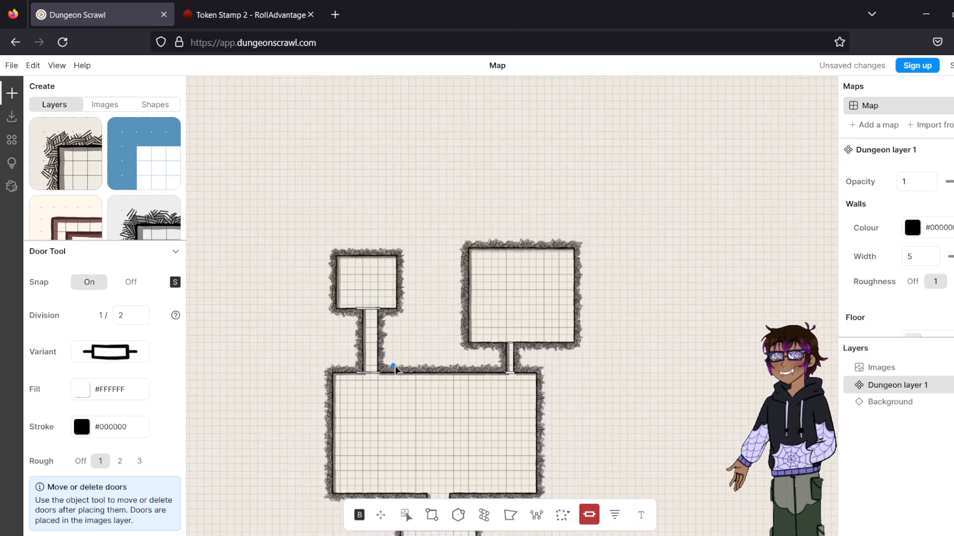
pyautogui.moveTo(422, 364); pyautogui.dragTo(459, 213)
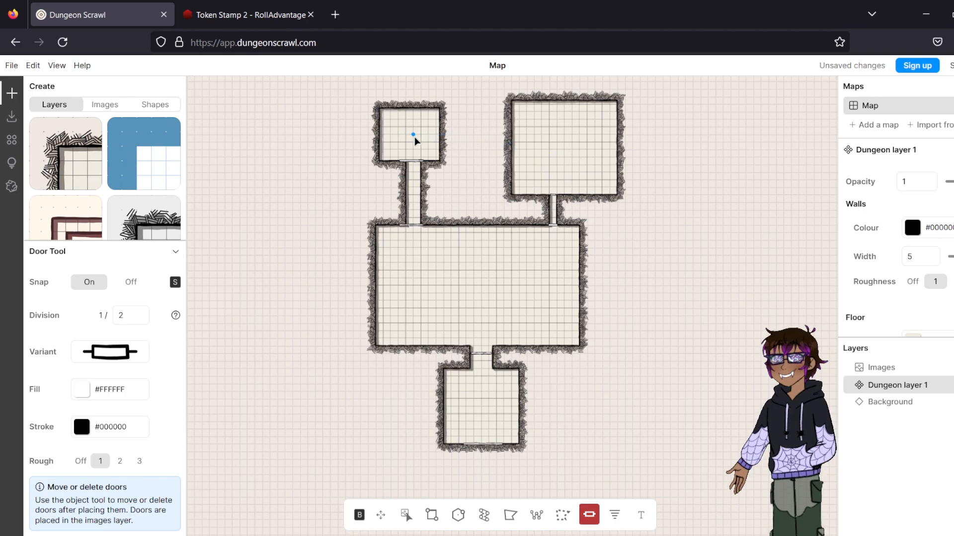
# - Look over the dungeon map, examining the rooms, connecting corridors and doors up close and as a whole
pyautogui.scroll(5, 491, 366)
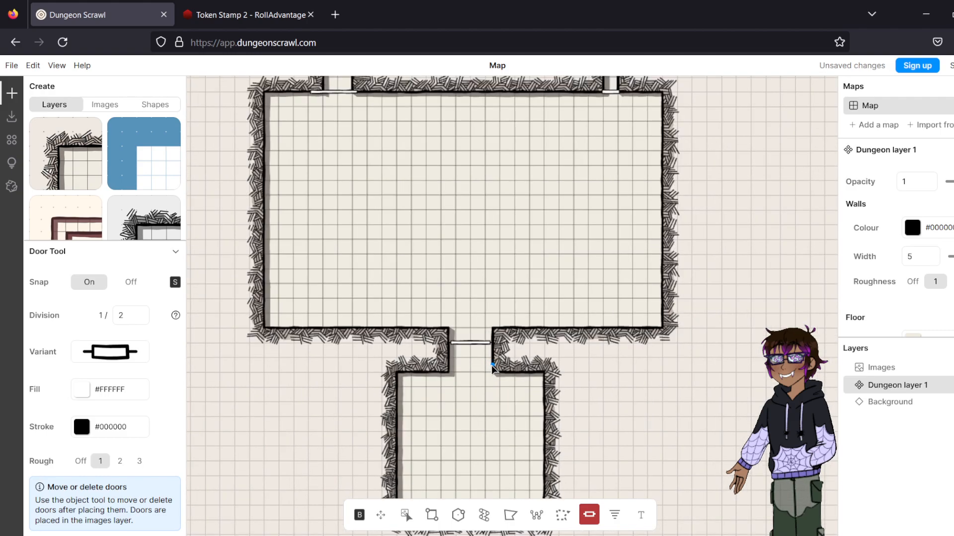
pyautogui.moveTo(527, 208); pyautogui.dragTo(518, 466)
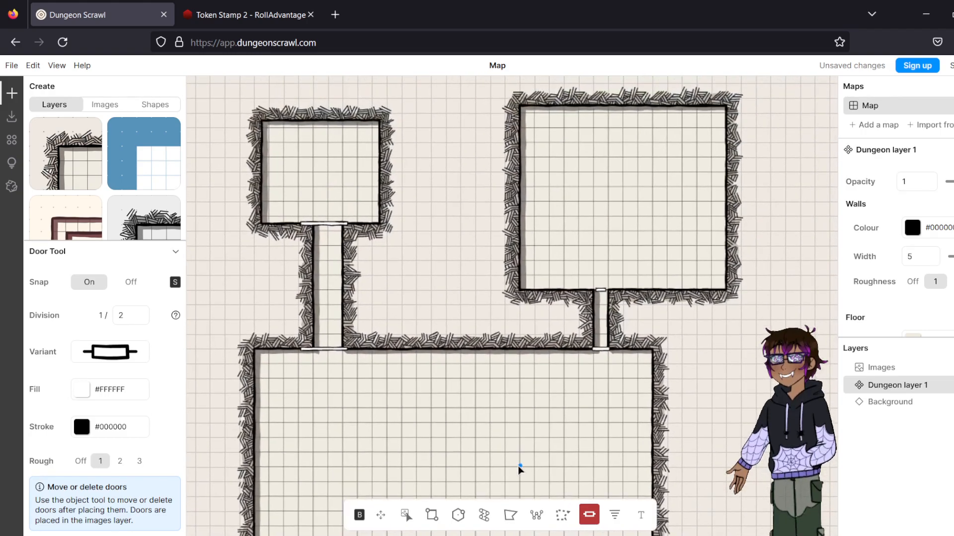
pyautogui.scroll(3, 518, 466)
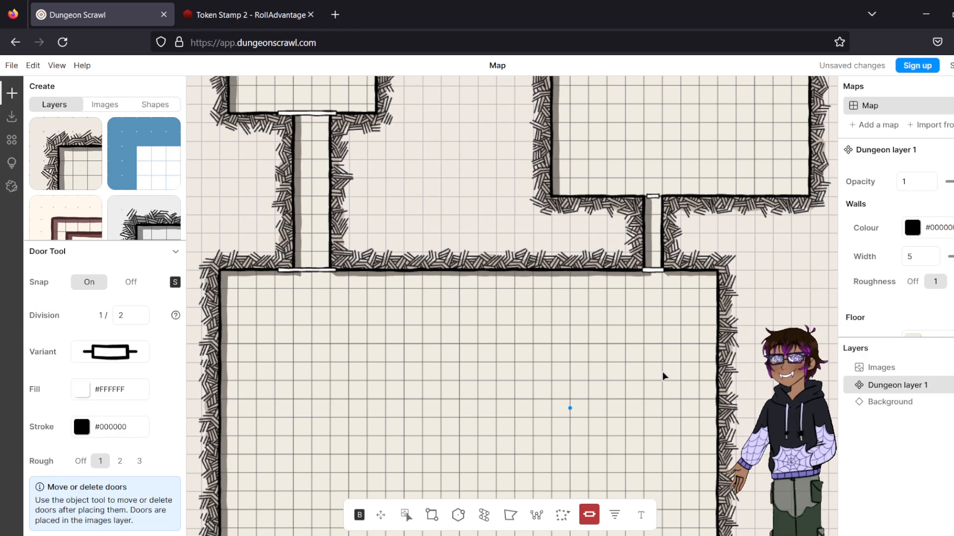
pyautogui.scroll(-3, 558, 382)
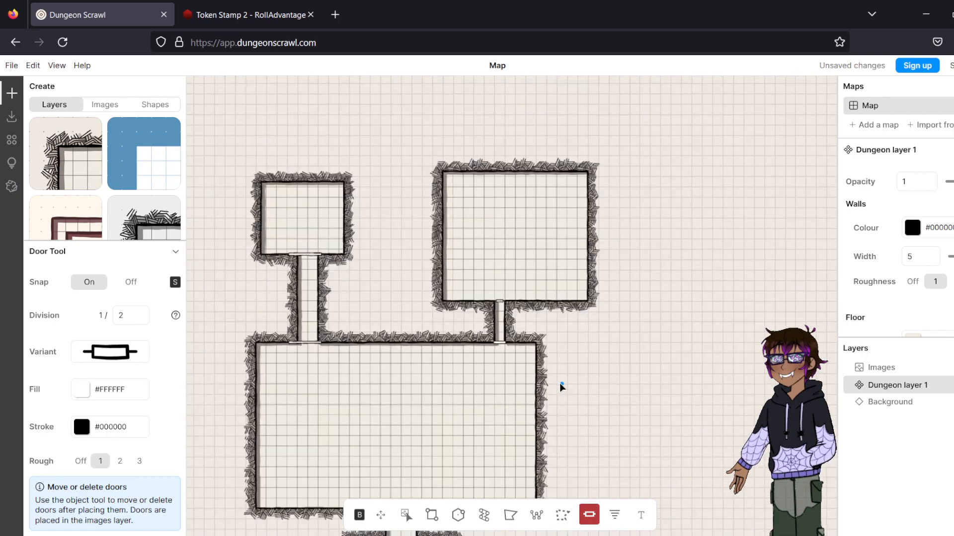
pyautogui.moveTo(565, 301); pyautogui.dragTo(655, 347)
pyautogui.moveTo(586, 287); pyautogui.dragTo(566, 70)
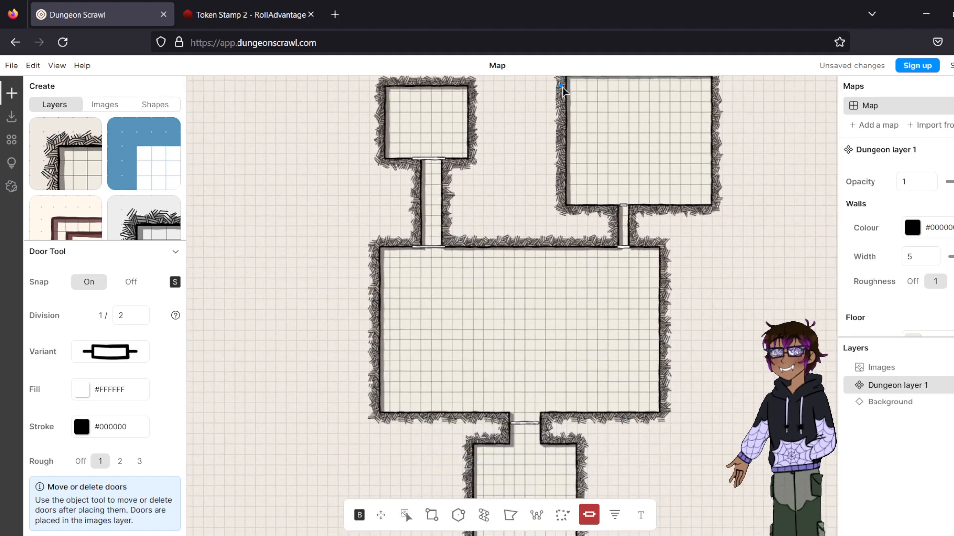
pyautogui.moveTo(540, 309); pyautogui.dragTo(524, 211)
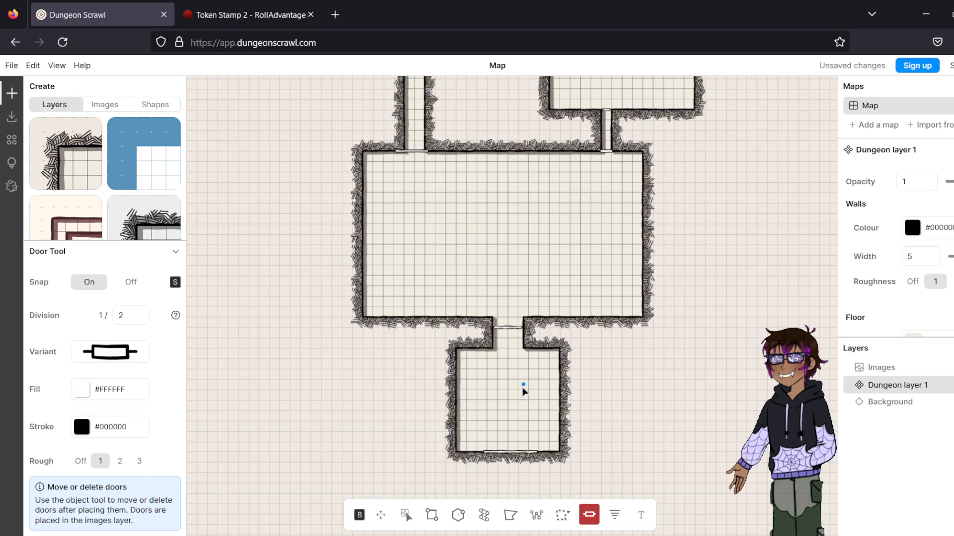
pyautogui.moveTo(550, 258); pyautogui.dragTo(539, 427)
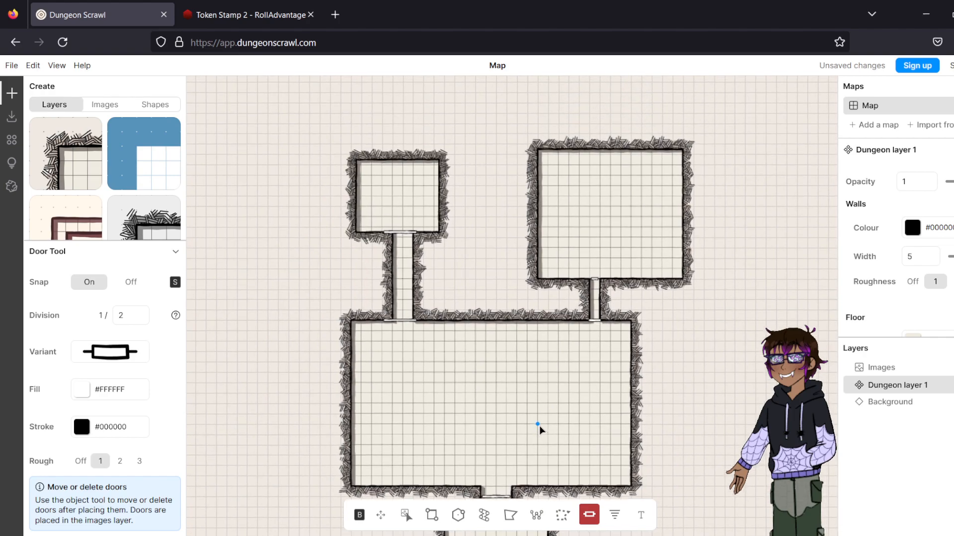
pyautogui.scroll(5, 541, 412)
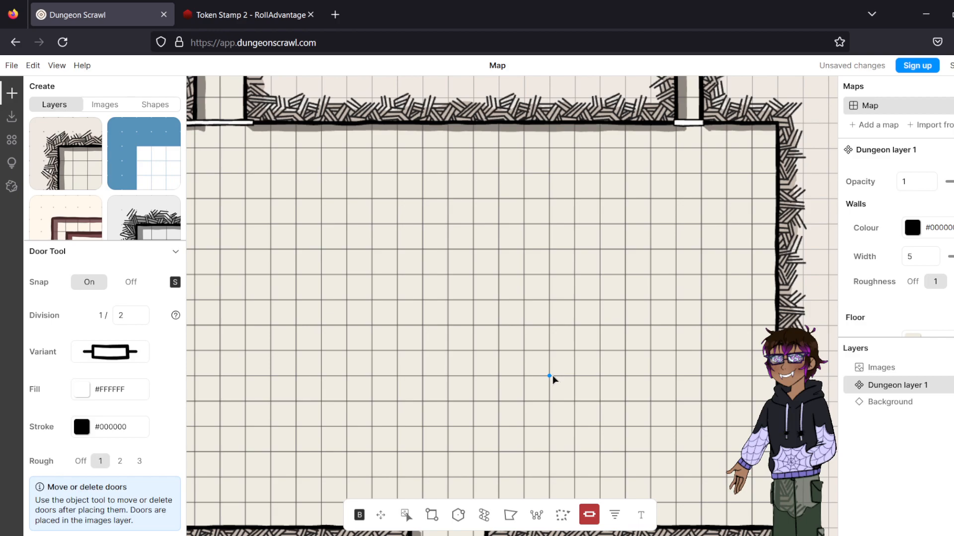
pyautogui.scroll(-3, 552, 380)
pyautogui.scroll(2, 690, 281)
pyautogui.moveTo(689, 276); pyautogui.dragTo(712, 244)
pyautogui.moveTo(697, 290); pyautogui.dragTo(590, 308)
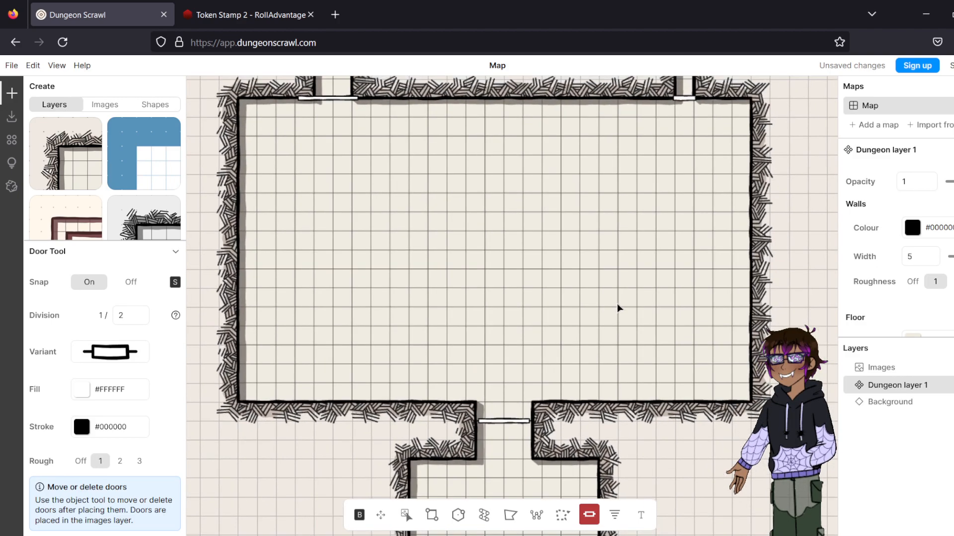
# - Switch the map's projection to Isometric and bring the large room into view
pyautogui.click(58, 66)
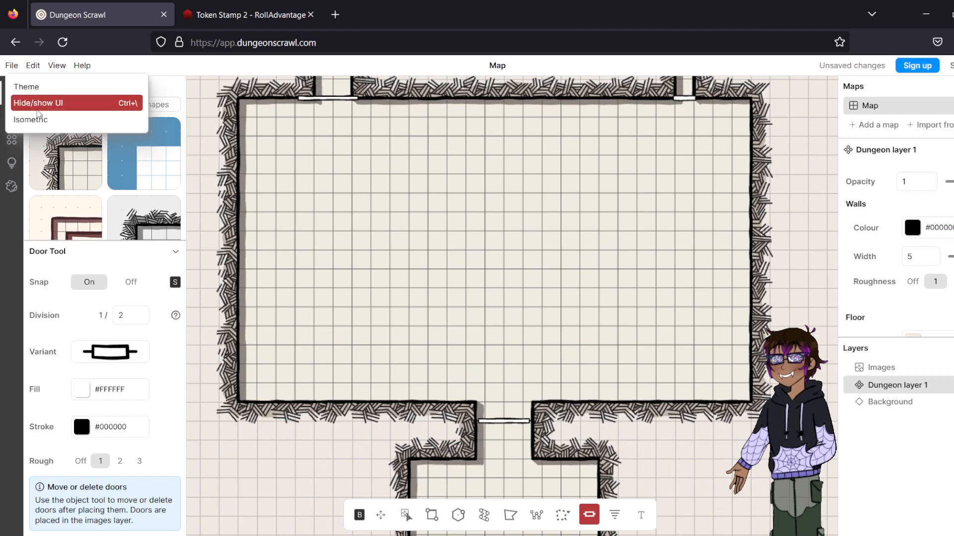
pyautogui.moveTo(32, 126)
pyautogui.click(215, 142)
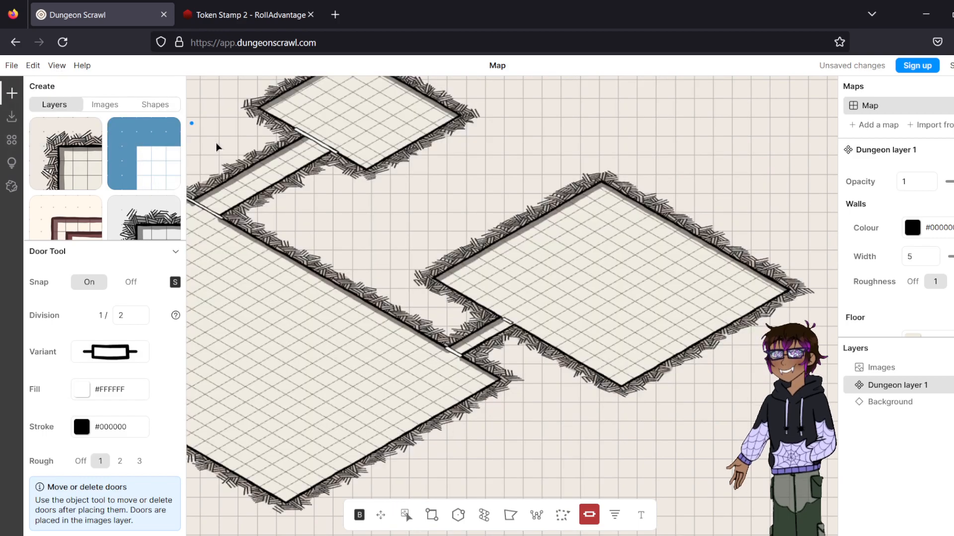
pyautogui.moveTo(298, 236); pyautogui.dragTo(584, 169)
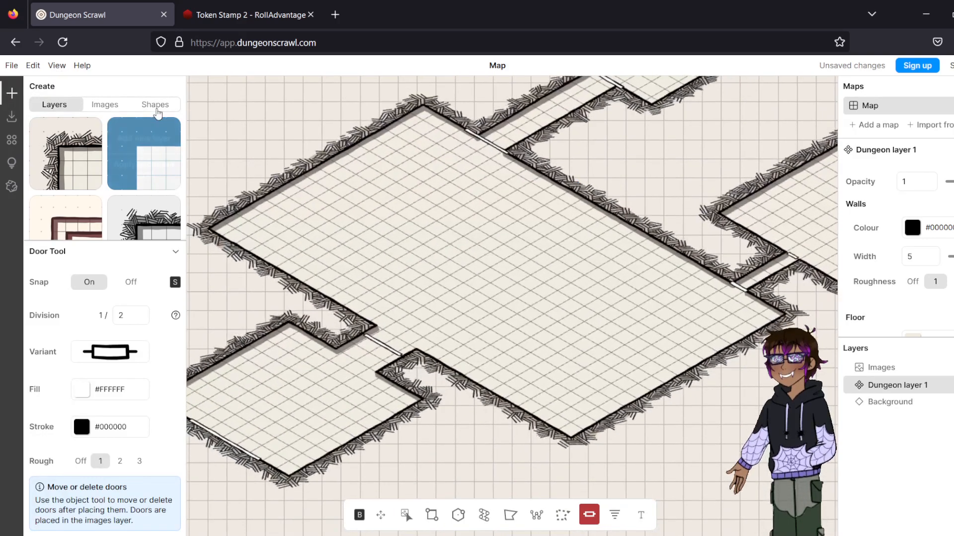
# - Change the map's projection to Dimetric and look over the rooms
pyautogui.click(57, 66)
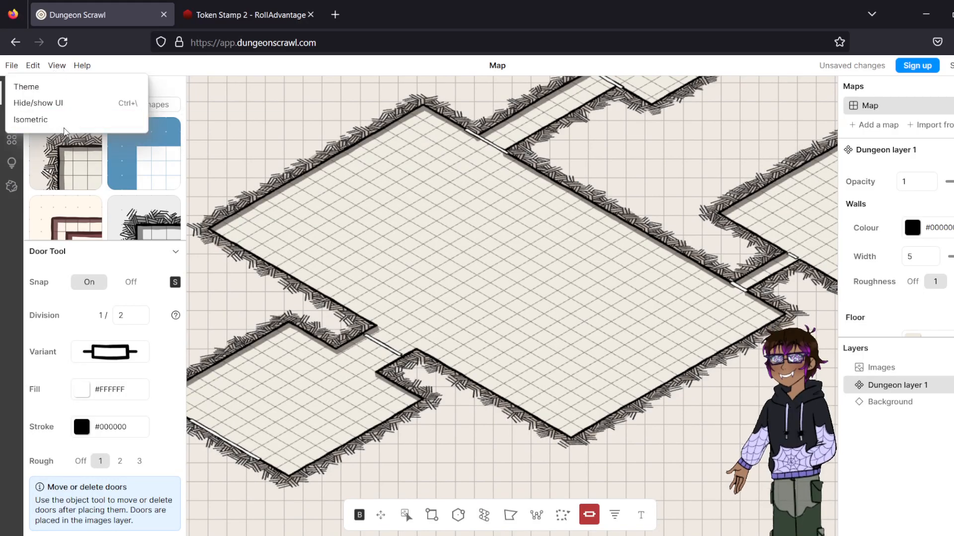
pyautogui.moveTo(60, 120)
pyautogui.click(166, 158)
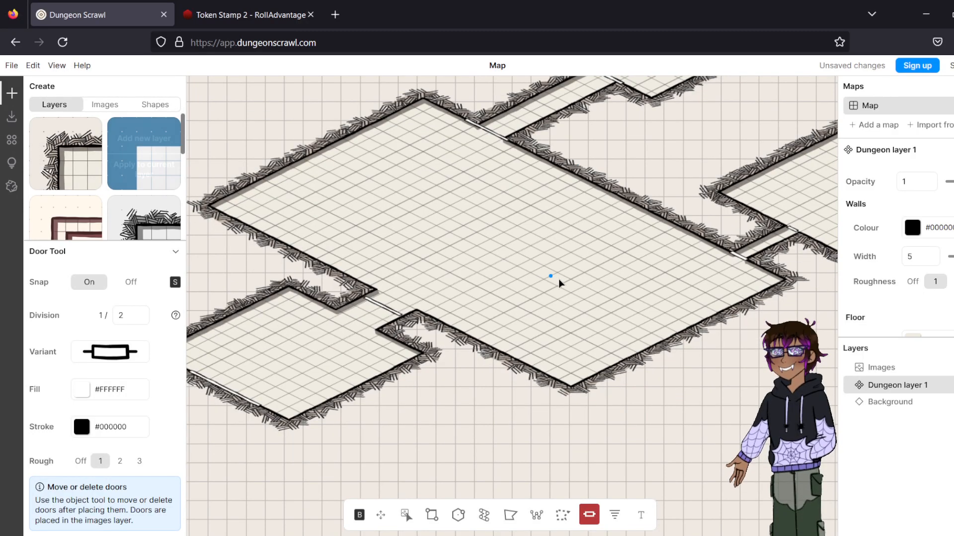
pyautogui.moveTo(570, 295); pyautogui.dragTo(595, 365)
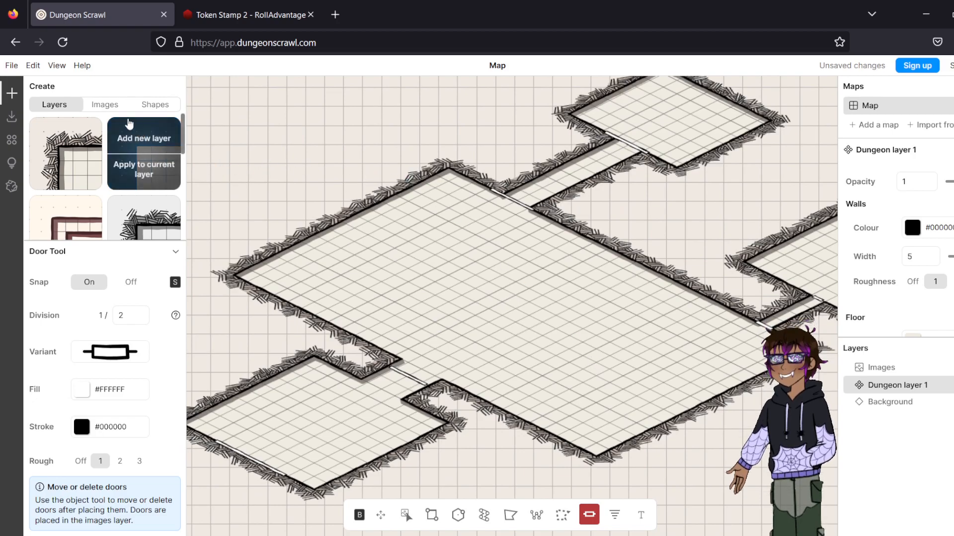
# - Set the map's projection back to Isometric and look over the large room and its corridors
pyautogui.click(56, 65)
pyautogui.moveTo(30, 120)
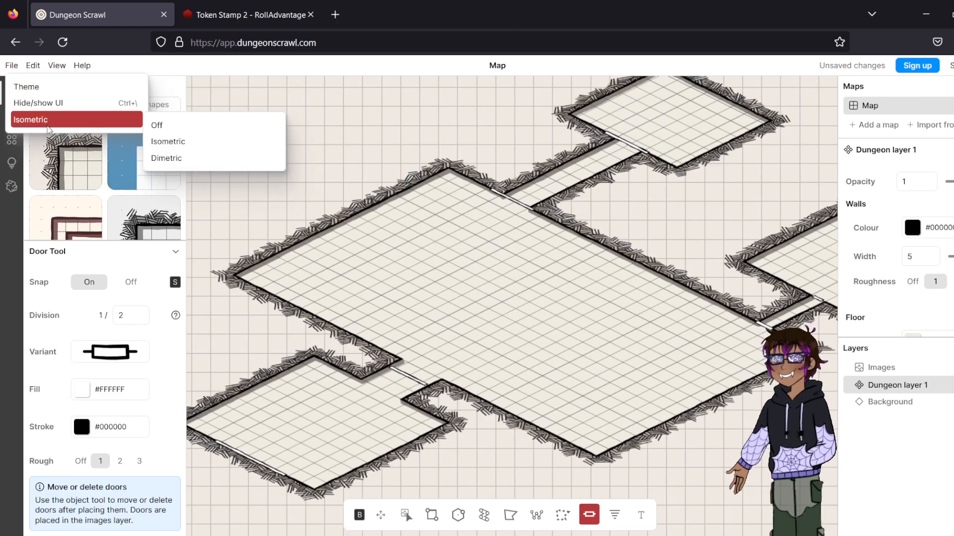
pyautogui.click(183, 149)
pyautogui.moveTo(484, 308); pyautogui.dragTo(503, 254)
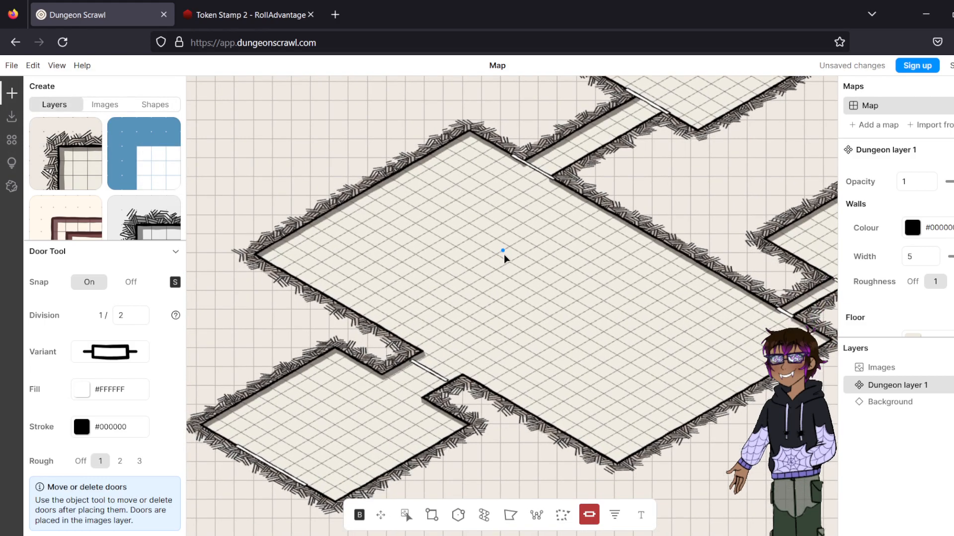
pyautogui.moveTo(606, 229); pyautogui.dragTo(642, 200)
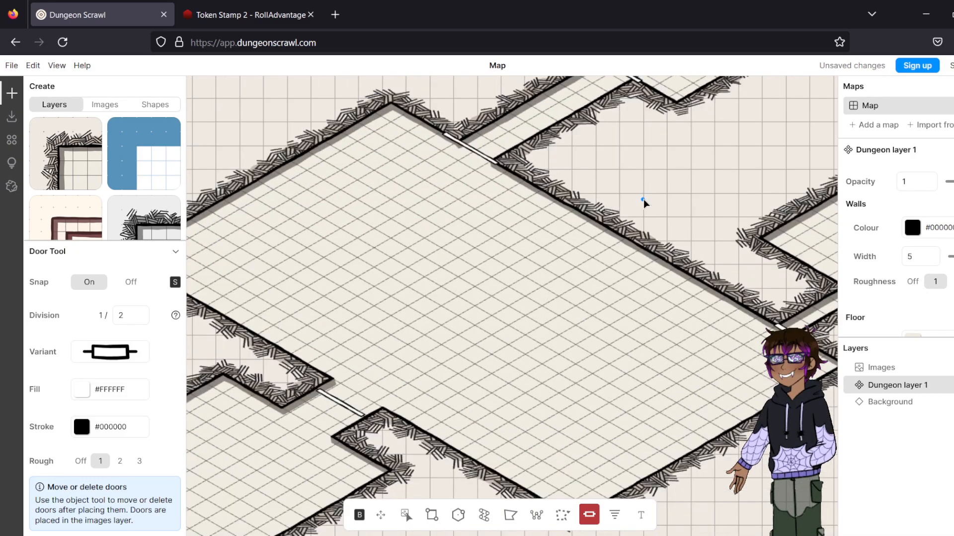
pyautogui.scroll(-2, 642, 201)
# - Show the image library and look through its list of image collections, keeping the All filter
pyautogui.moveTo(169, 144)
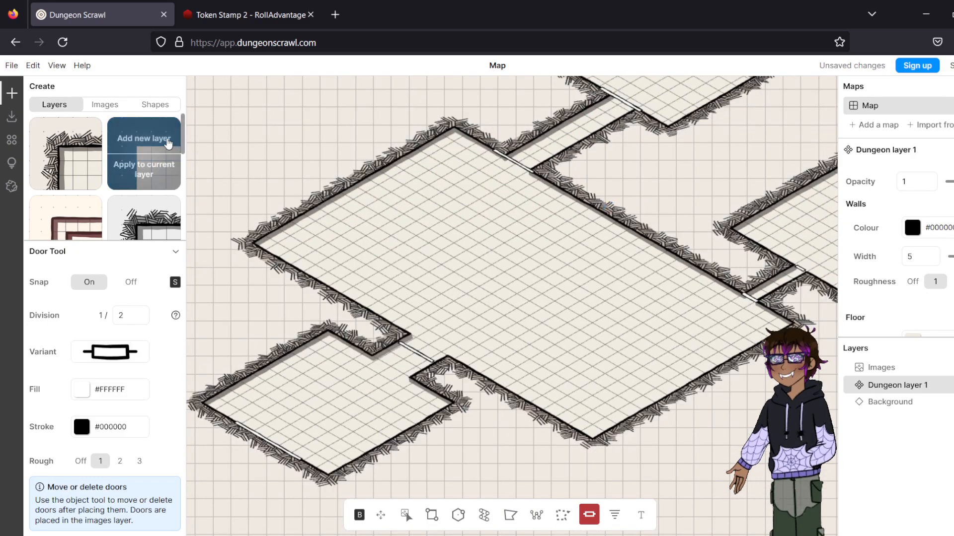
pyautogui.click(103, 108)
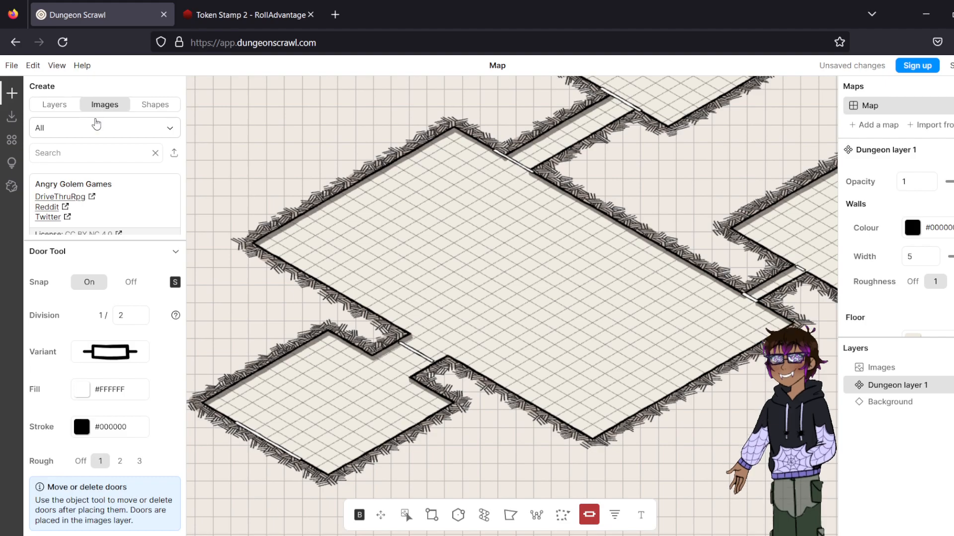
pyautogui.click(70, 155)
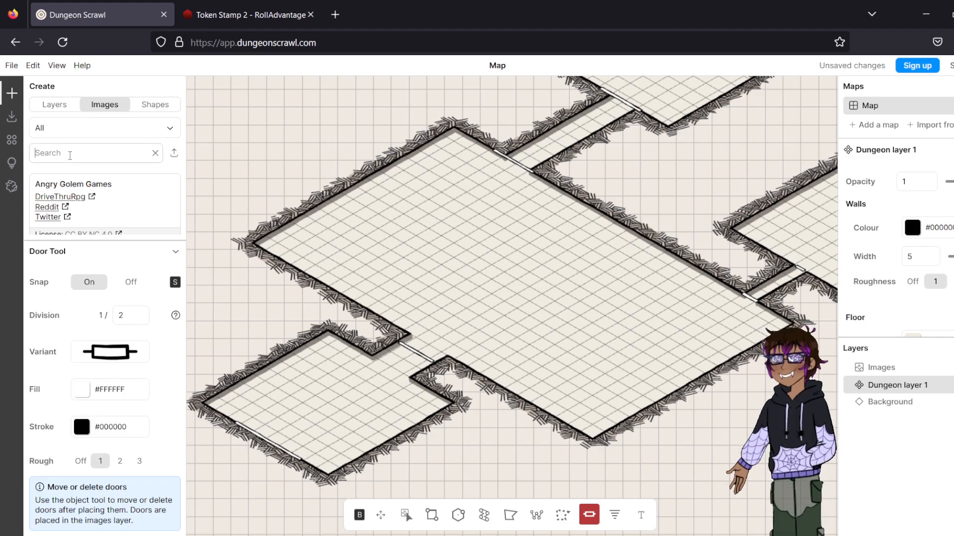
pyautogui.click(145, 131)
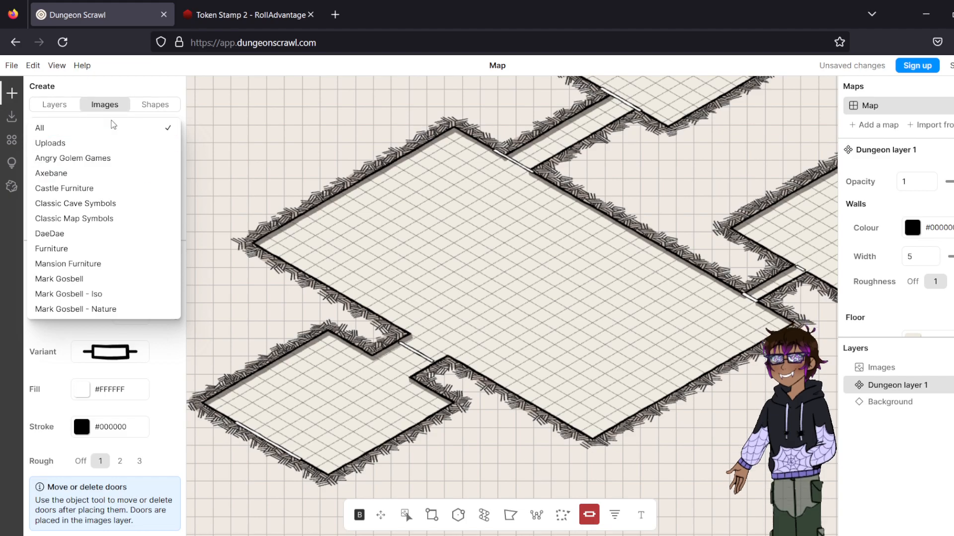
pyautogui.click(124, 94)
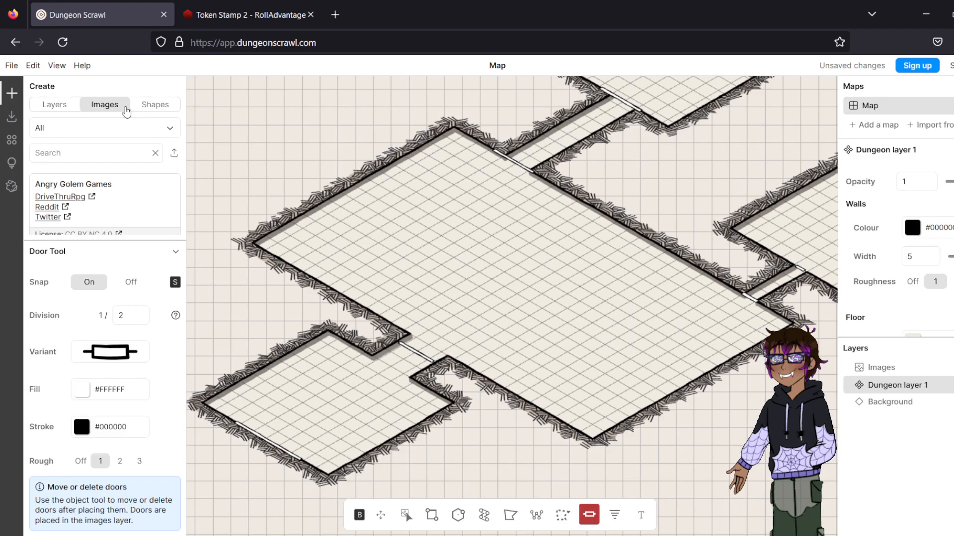
# - Switch to RollAdvantage's Token Stamp 2 page and look over its image area, token preview and settings
pyautogui.click(259, 16)
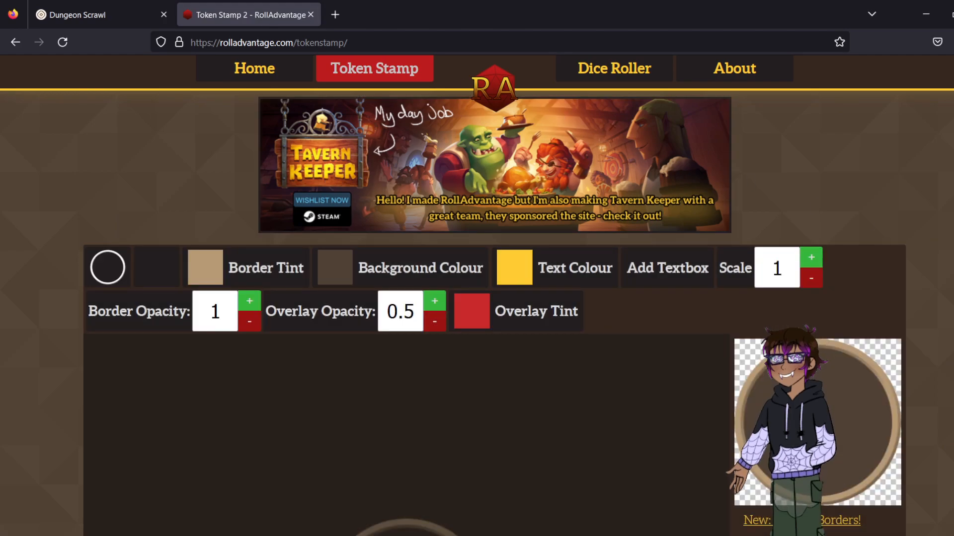
pyautogui.scroll(-2, 477, 313)
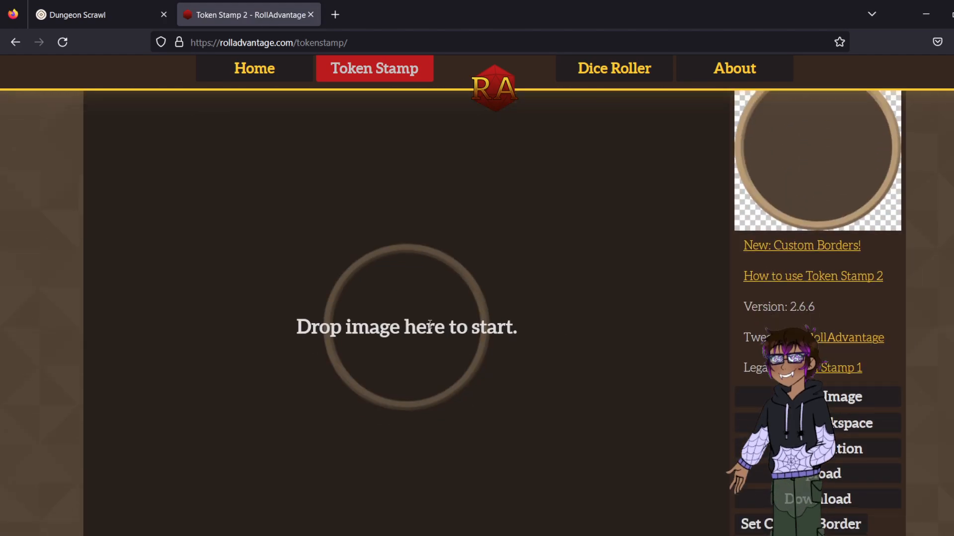
pyautogui.scroll(1, 430, 325)
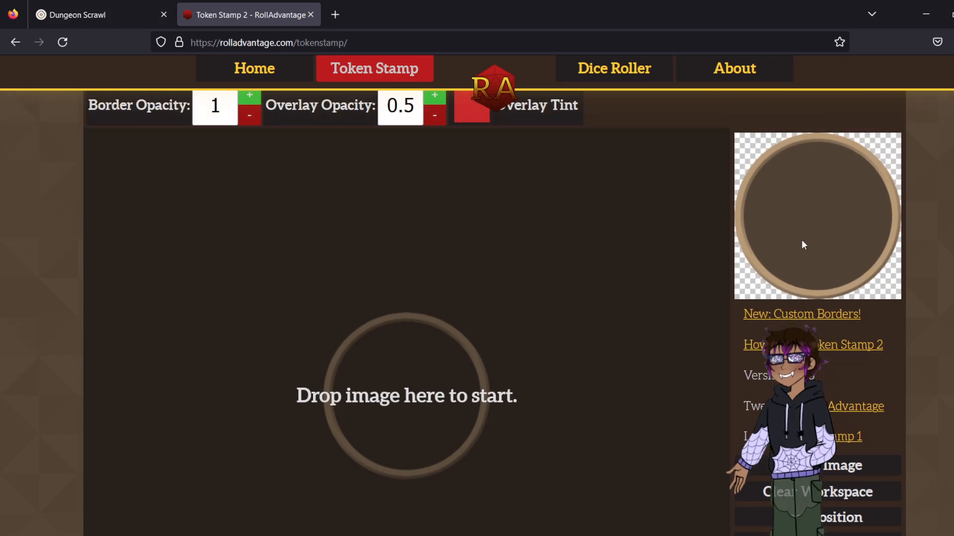
pyautogui.scroll(-3, 681, 279)
pyautogui.scroll(3, 681, 279)
pyautogui.scroll(2, 796, 213)
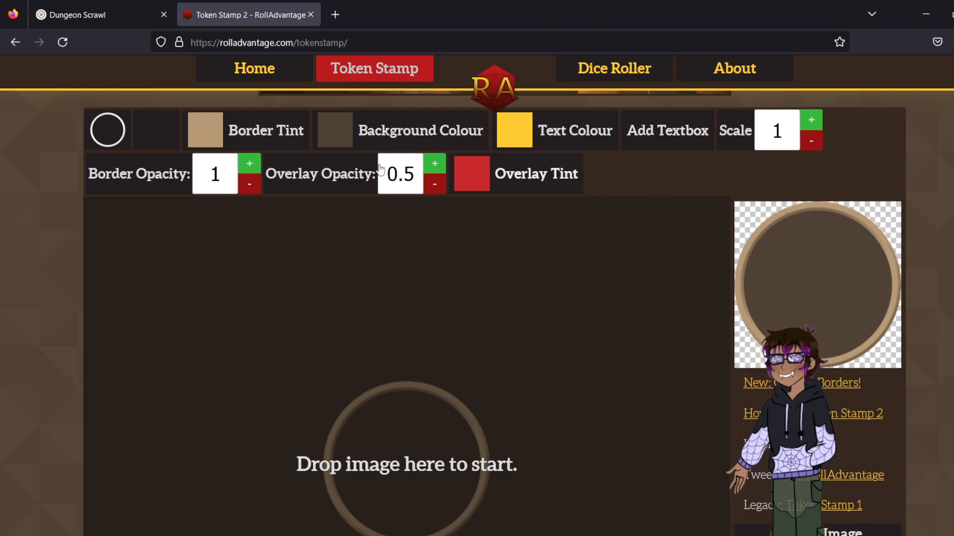
# - Browse the available token border styles and check the overlay selector, leaving the current border in place
pyautogui.click(122, 128)
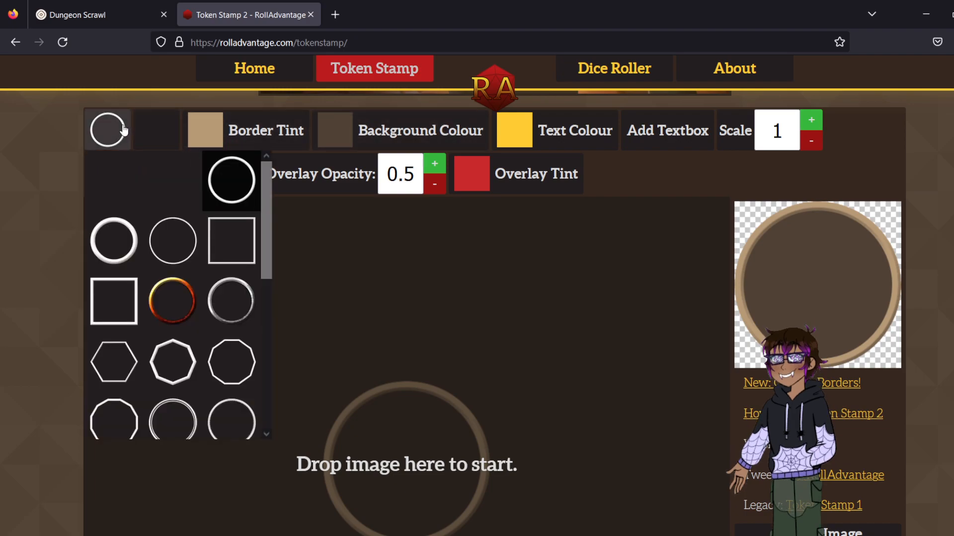
pyautogui.scroll(-2, 178, 239)
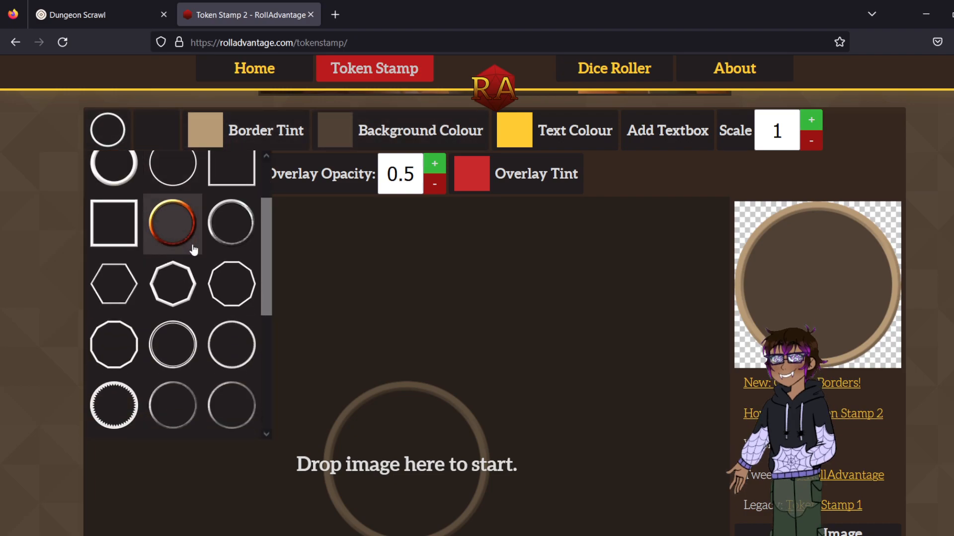
pyautogui.scroll(-5, 164, 386)
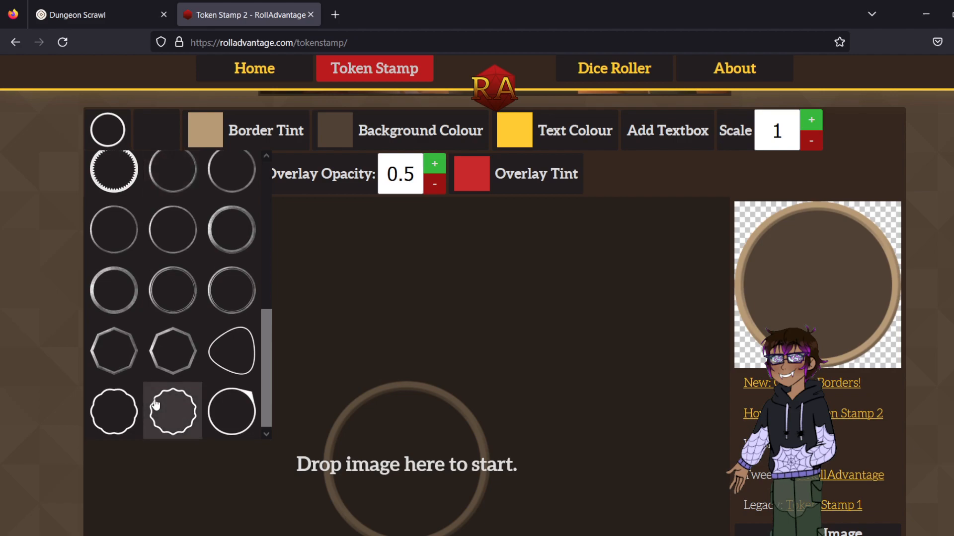
pyautogui.scroll(6, 253, 420)
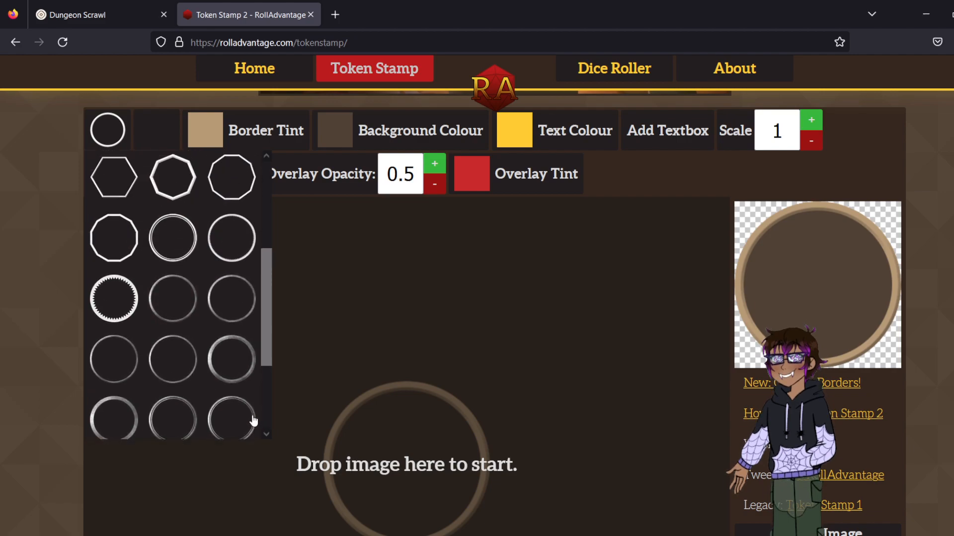
pyautogui.click(107, 131)
pyautogui.click(151, 141)
pyautogui.click(151, 143)
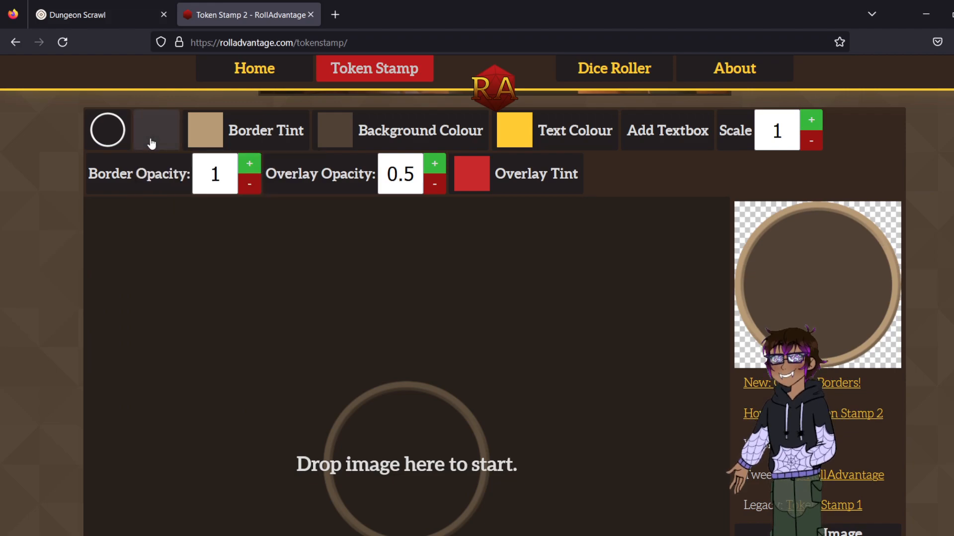
# - Switch back to Dungeon Scrawl and look over the isometric map around the large room and the lower room
pyautogui.click(111, 22)
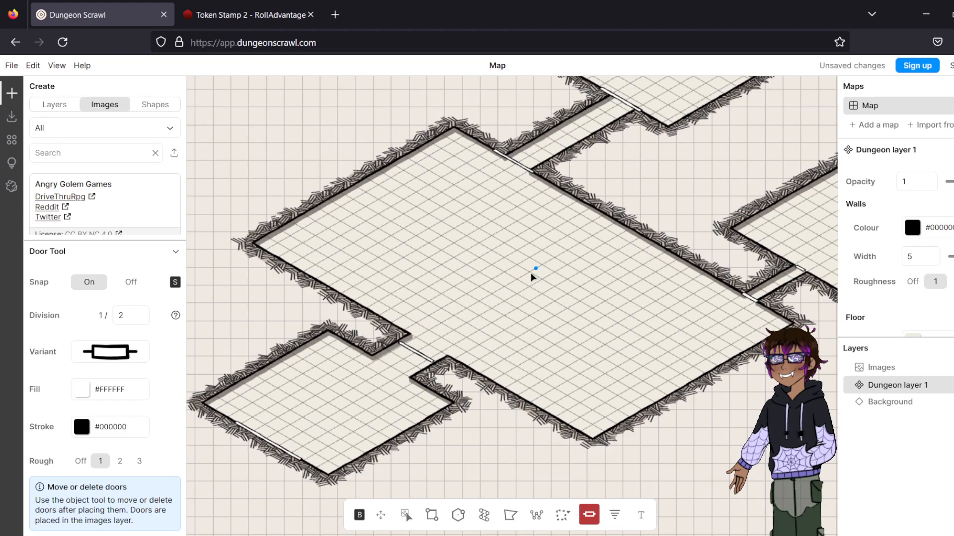
pyautogui.moveTo(487, 291); pyautogui.dragTo(475, 313)
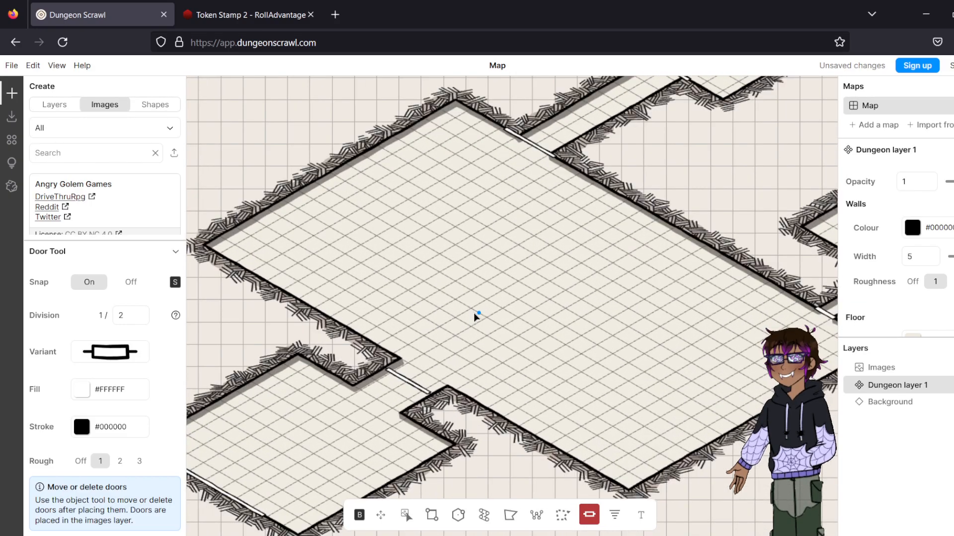
pyautogui.scroll(-2, 473, 313)
pyautogui.scroll(2, 540, 266)
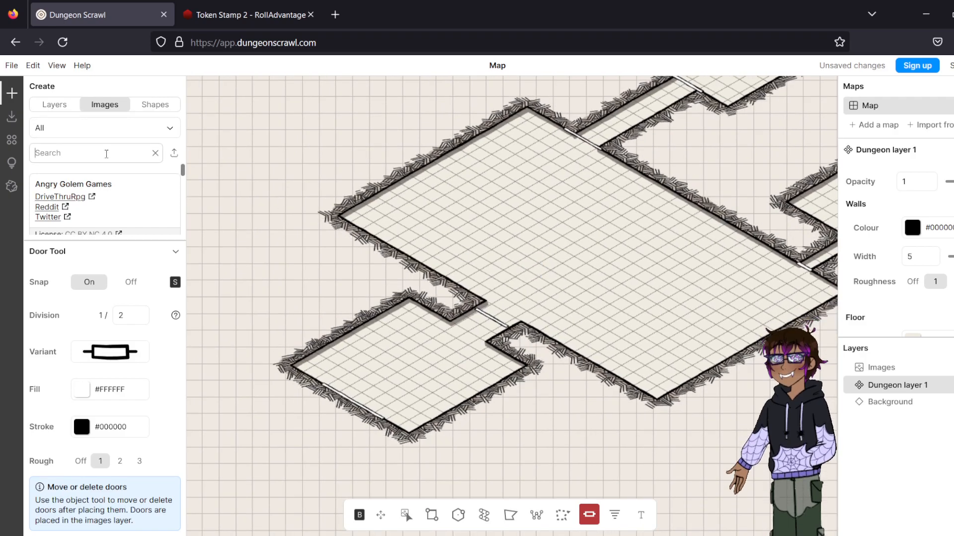
# - Collapse the Door Tool settings, turn the isometric view off, and bring the large room into view
pyautogui.scroll(-1, 102, 179)
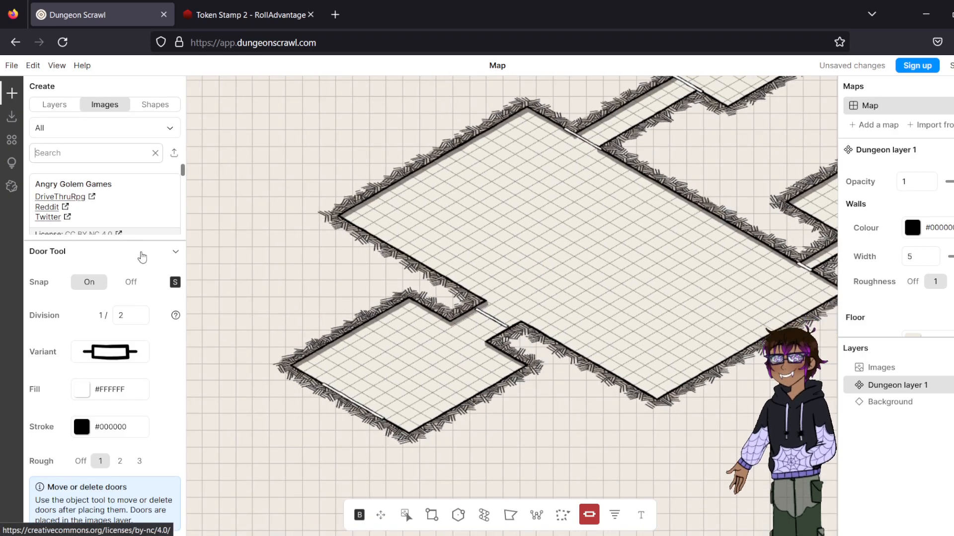
pyautogui.click(180, 255)
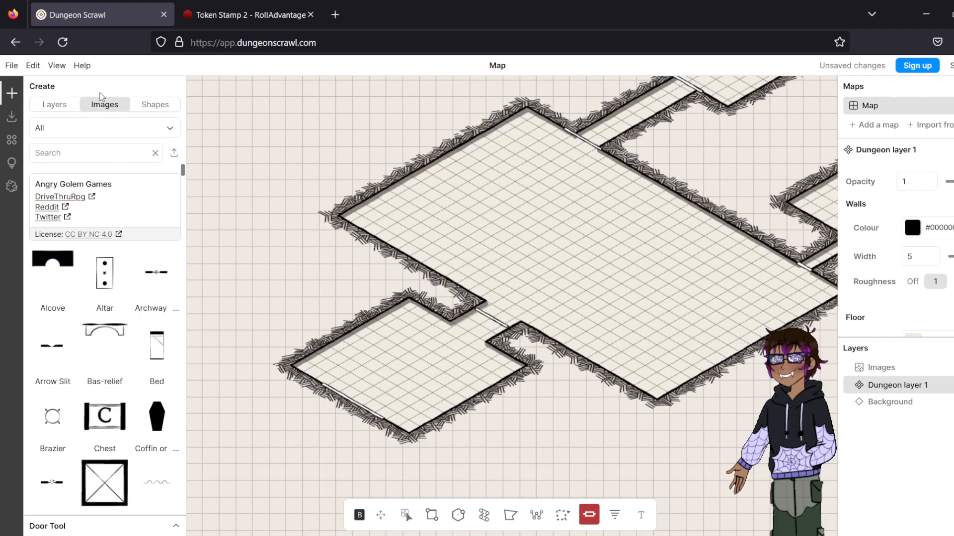
pyautogui.click(62, 66)
pyautogui.moveTo(47, 119)
pyautogui.click(184, 135)
pyautogui.moveTo(663, 222); pyautogui.dragTo(528, 527)
pyautogui.scroll(2, 543, 253)
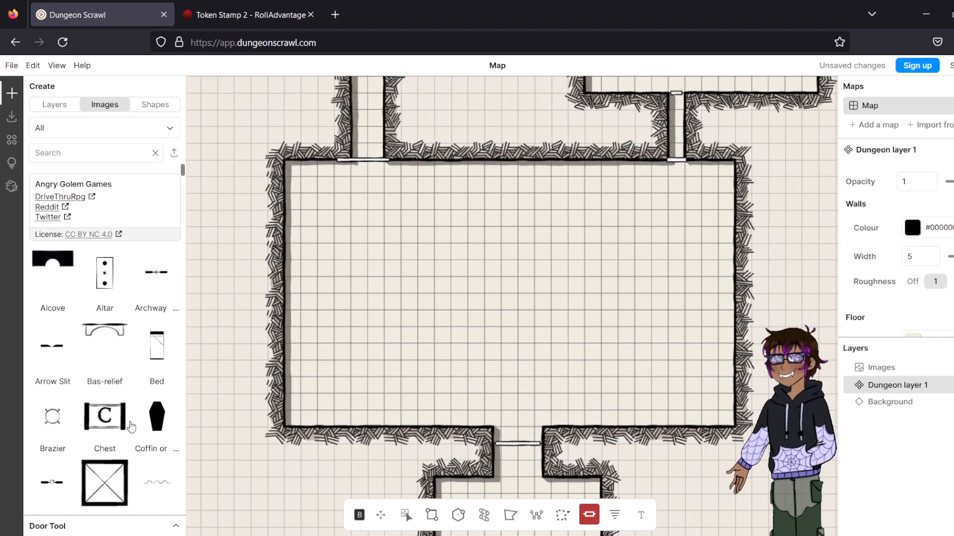
# - Add the Coffin or Sarcophagus image to the large room, enlarge it to several grid squares, and centre it
pyautogui.click(156, 418)
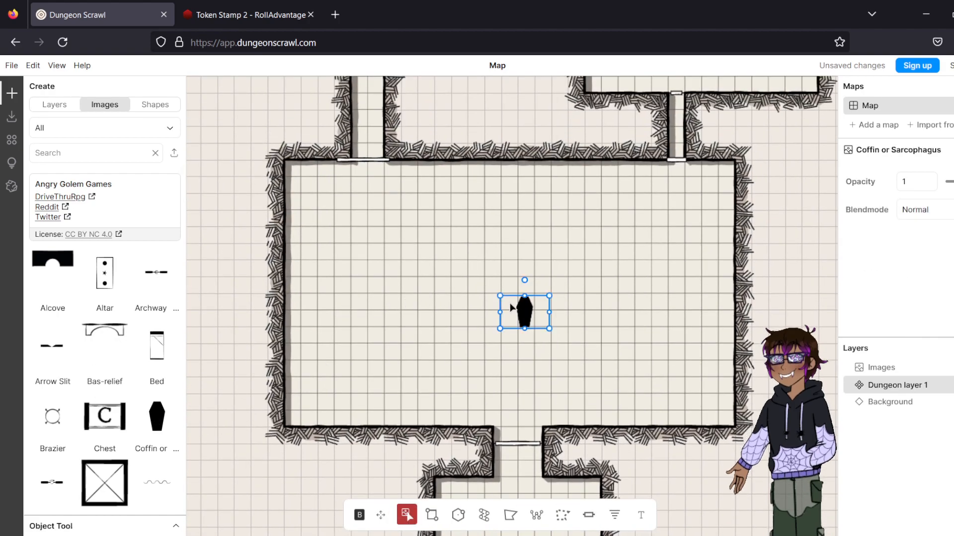
pyautogui.moveTo(499, 295); pyautogui.dragTo(419, 241)
pyautogui.moveTo(490, 288); pyautogui.dragTo(525, 290)
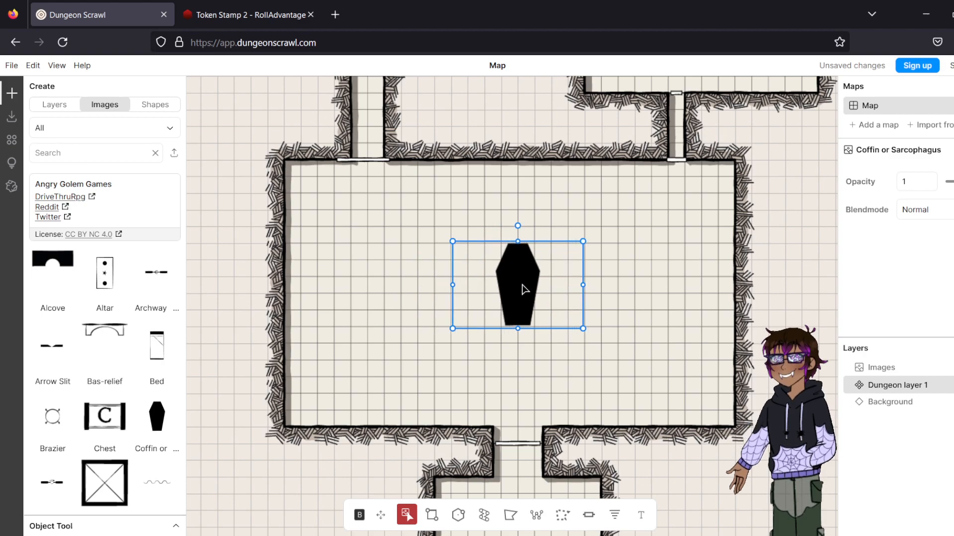
pyautogui.click(682, 393)
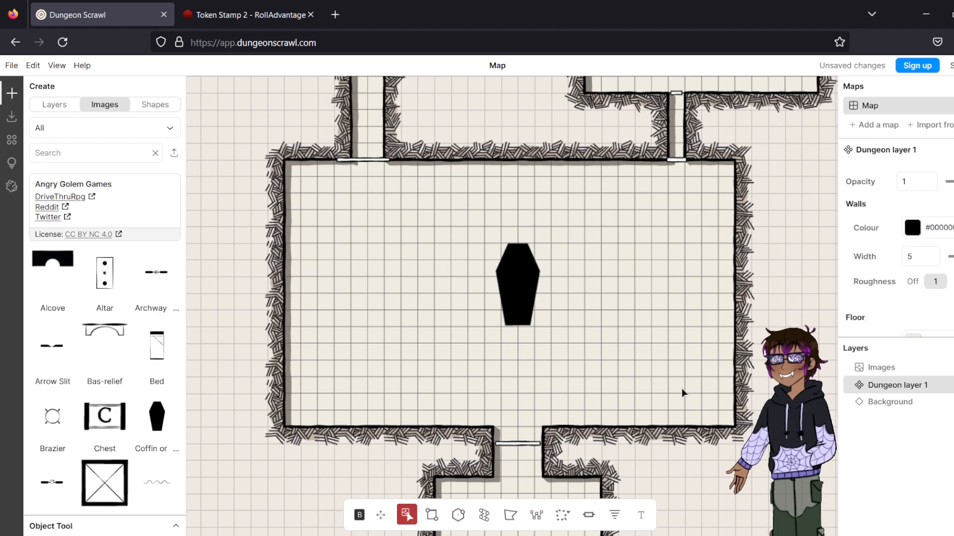
# - Switch the map to the Isometric view and look at how the coffin lies in the large room
pyautogui.moveTo(682, 393); pyautogui.dragTo(658, 379)
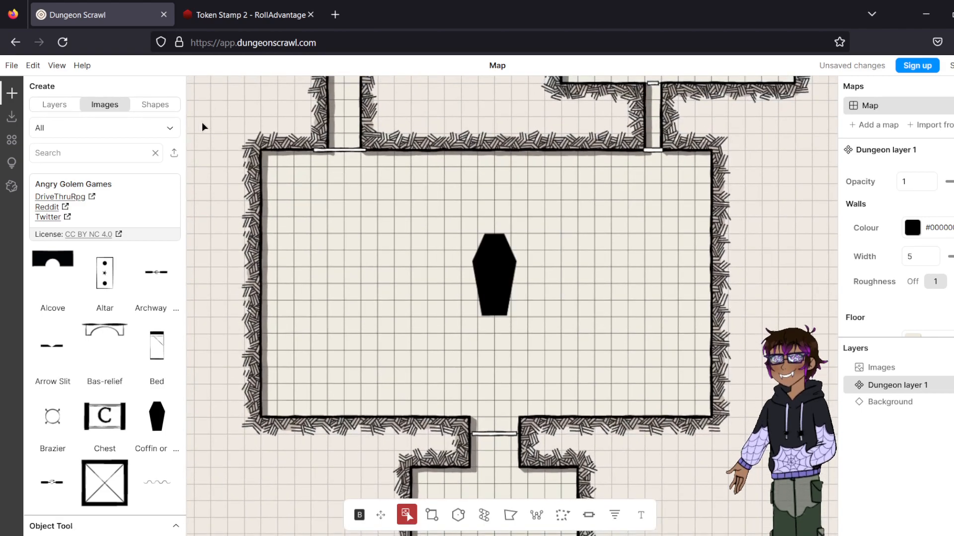
pyautogui.click(34, 66)
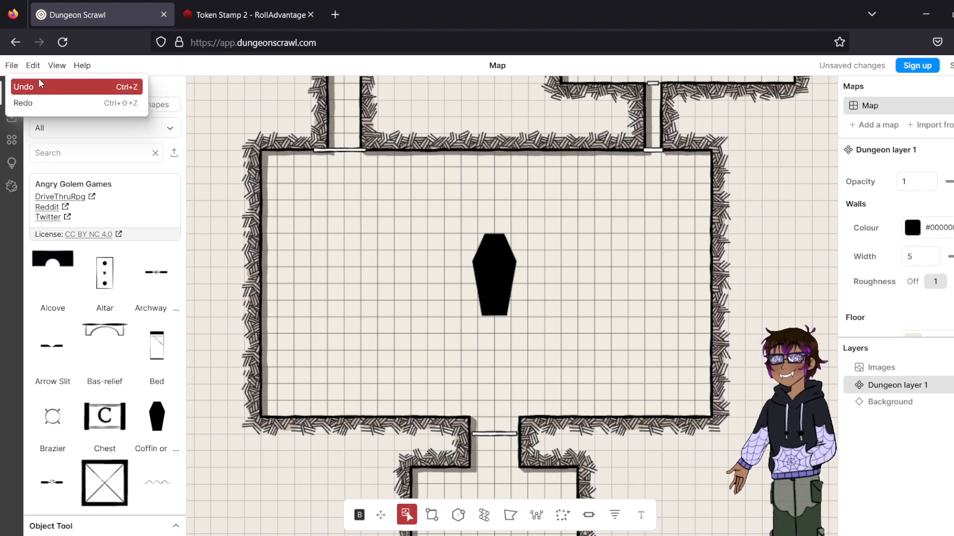
pyautogui.click(57, 66)
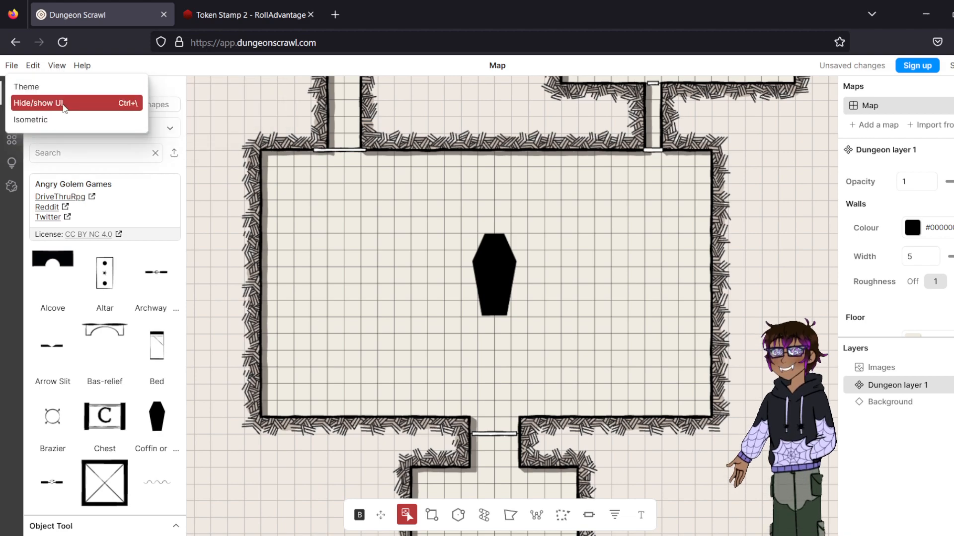
pyautogui.moveTo(64, 121)
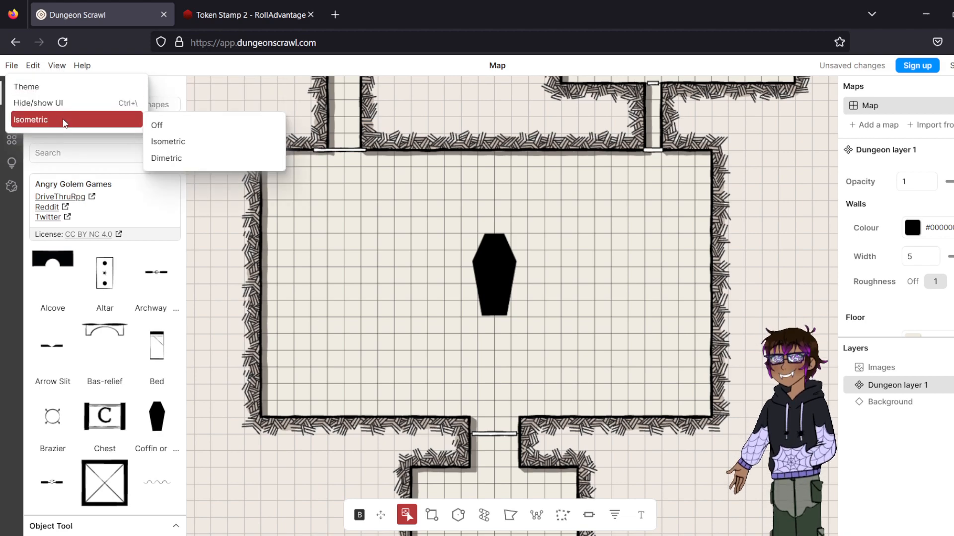
pyautogui.click(180, 141)
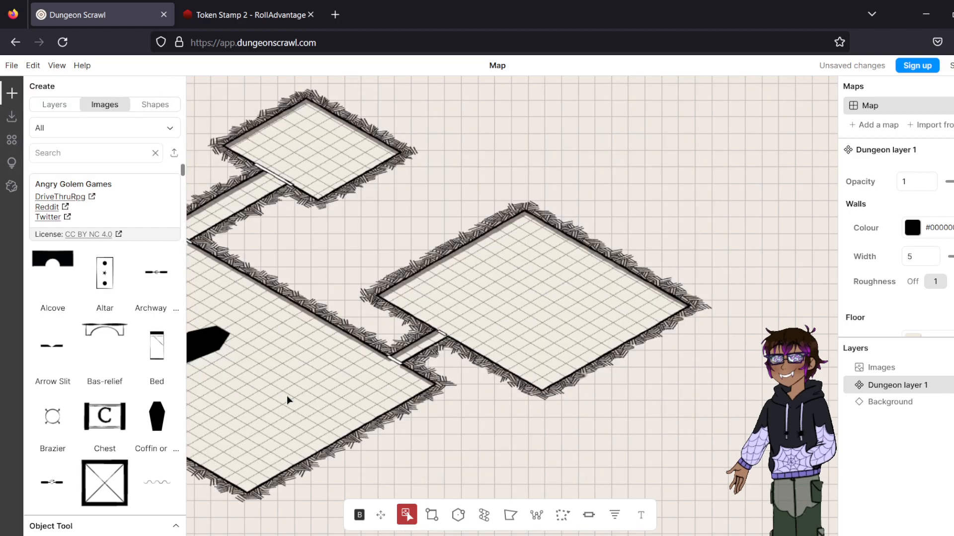
pyautogui.moveTo(430, 340); pyautogui.dragTo(479, 329)
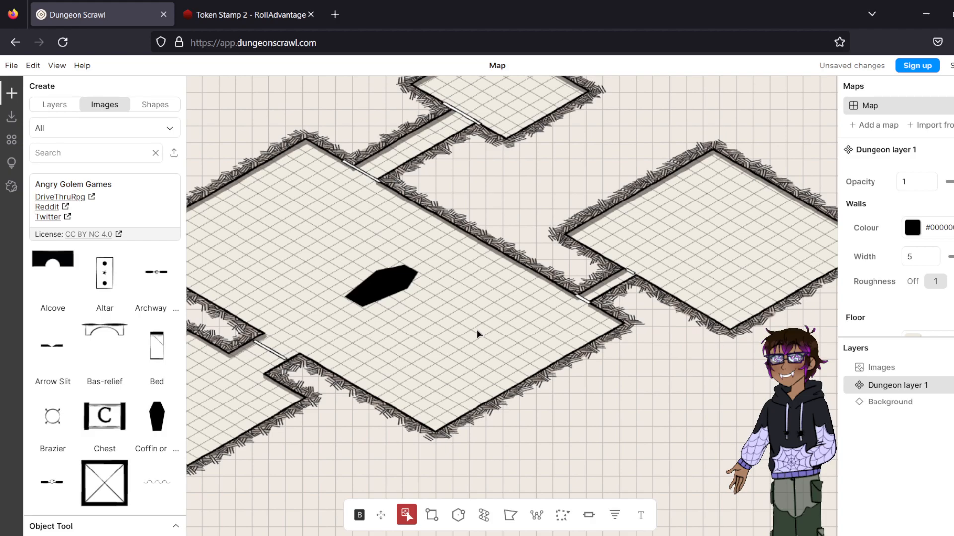
pyautogui.moveTo(476, 329); pyautogui.dragTo(669, 330)
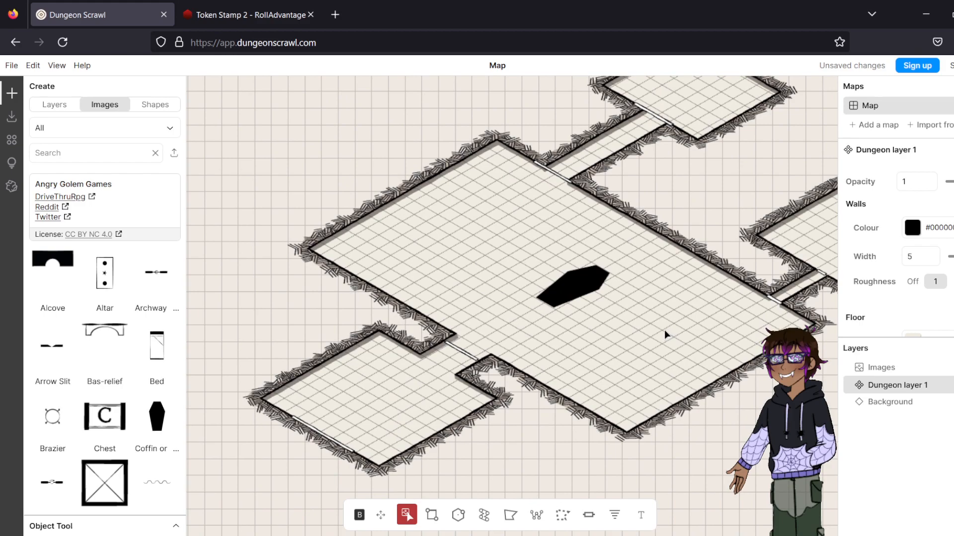
# - Delete the coffin image from the large room
pyautogui.click(574, 295)
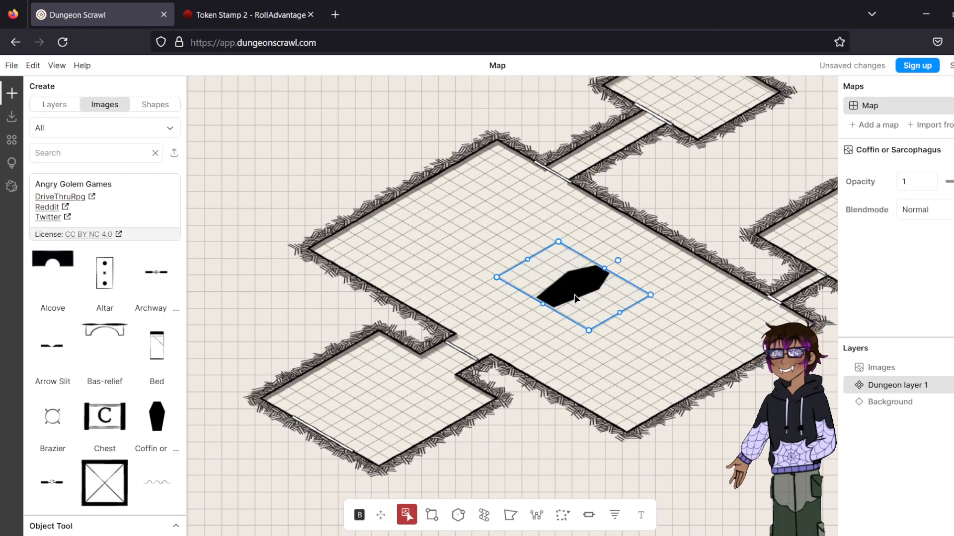
pyautogui.rightClick(575, 297)
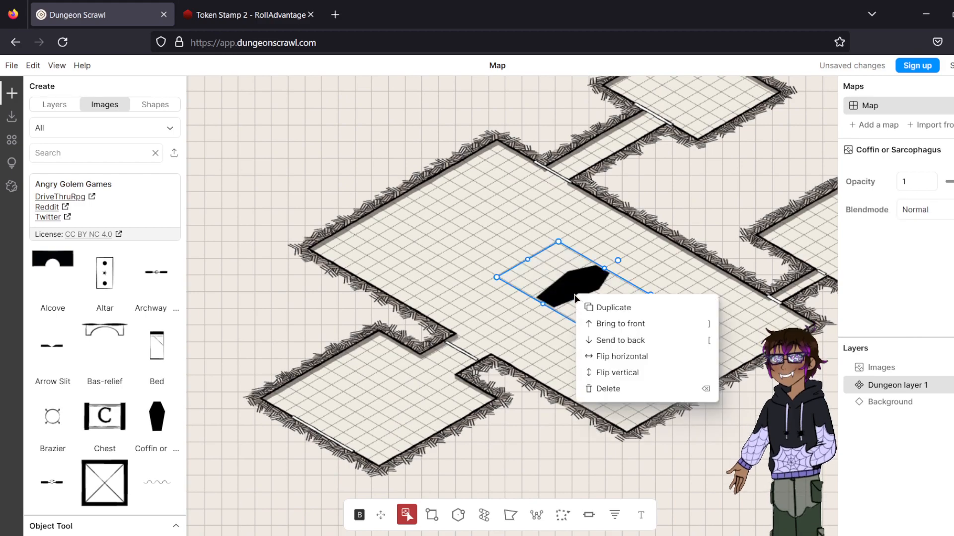
pyautogui.click(615, 391)
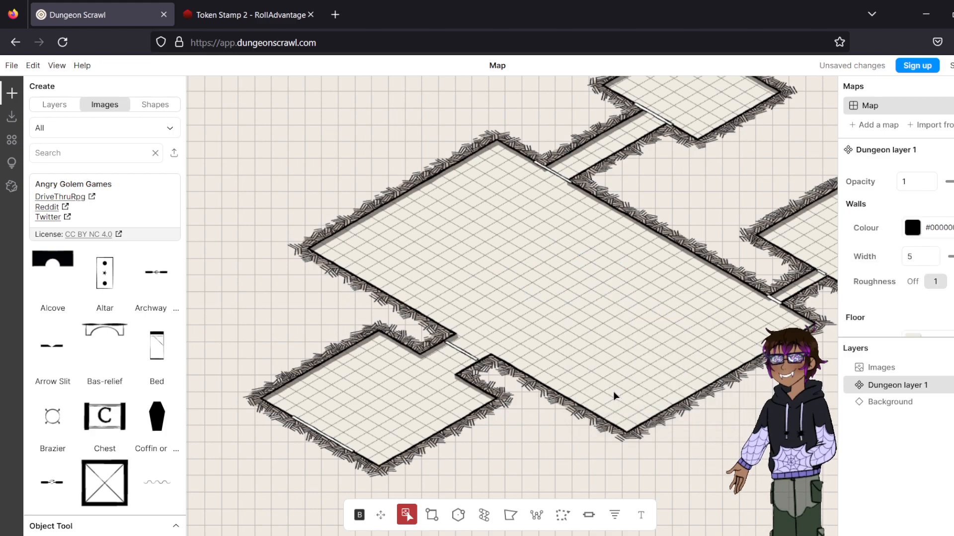
# - Search the image library for "iso" and look through the isometric assets
pyautogui.click(71, 154)
pyautogui.write('iso')
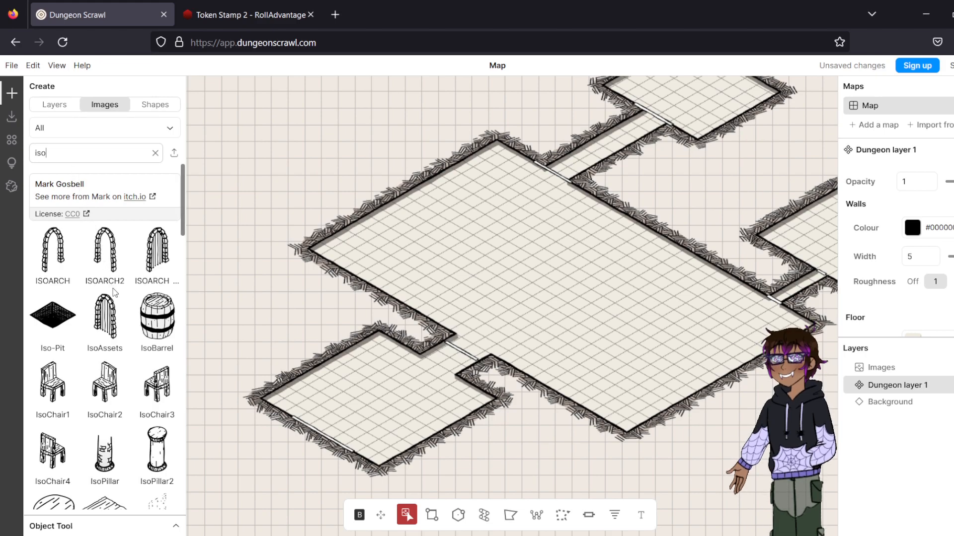
pyautogui.scroll(-1, 123, 317)
pyautogui.scroll(-5, 124, 318)
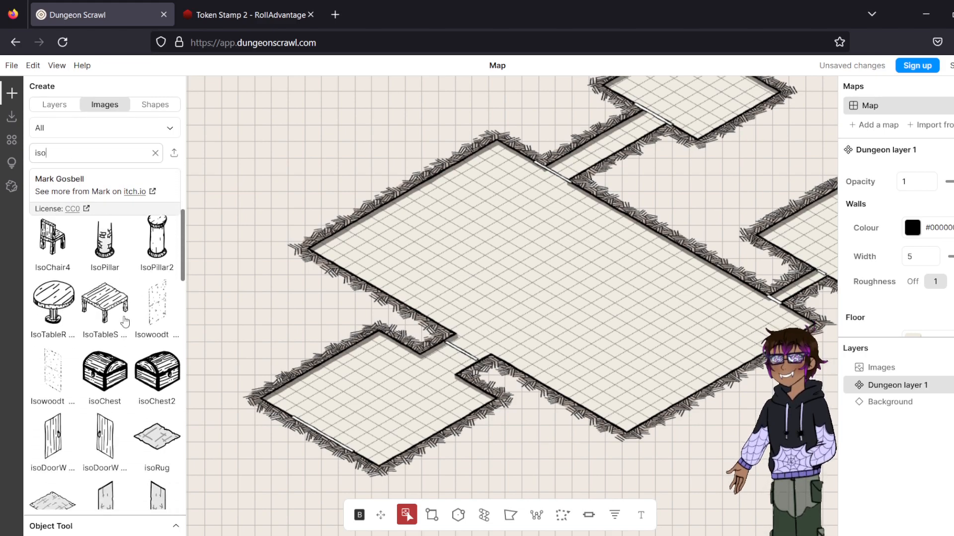
pyautogui.scroll(-4, 126, 324)
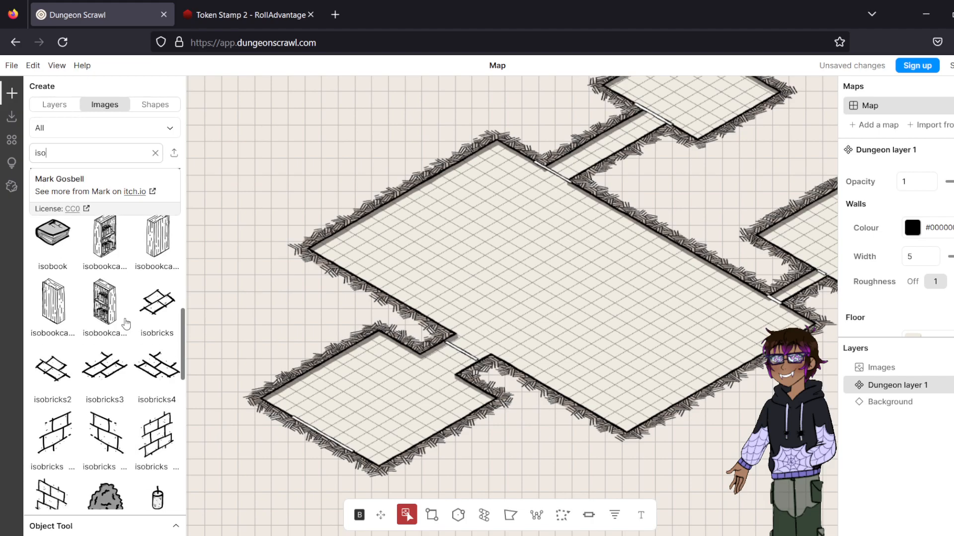
pyautogui.scroll(-6, 125, 321)
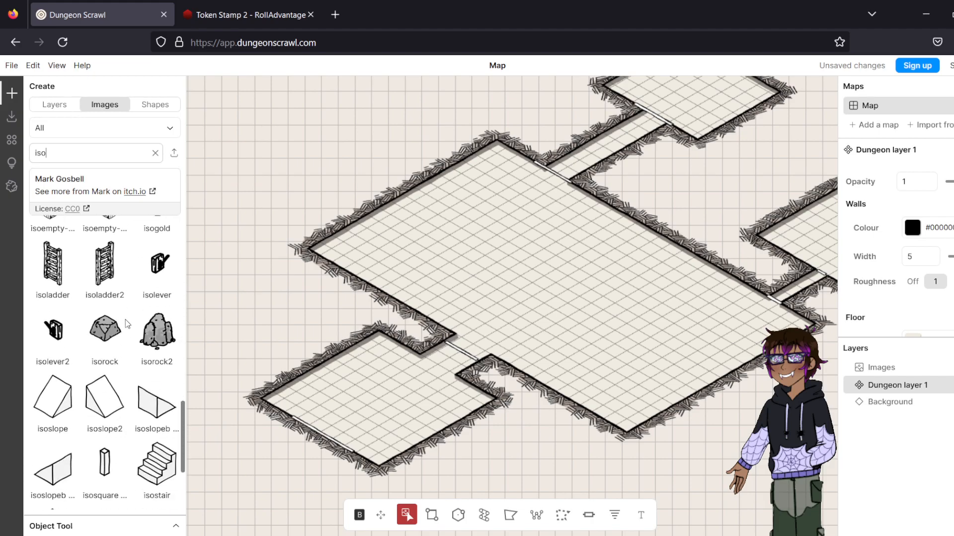
pyautogui.scroll(-3, 126, 325)
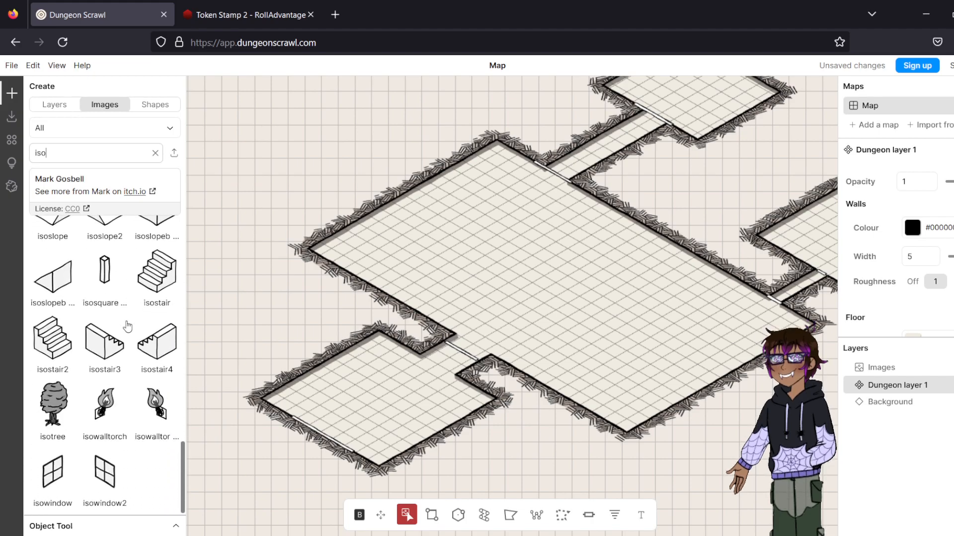
pyautogui.scroll(15, 128, 327)
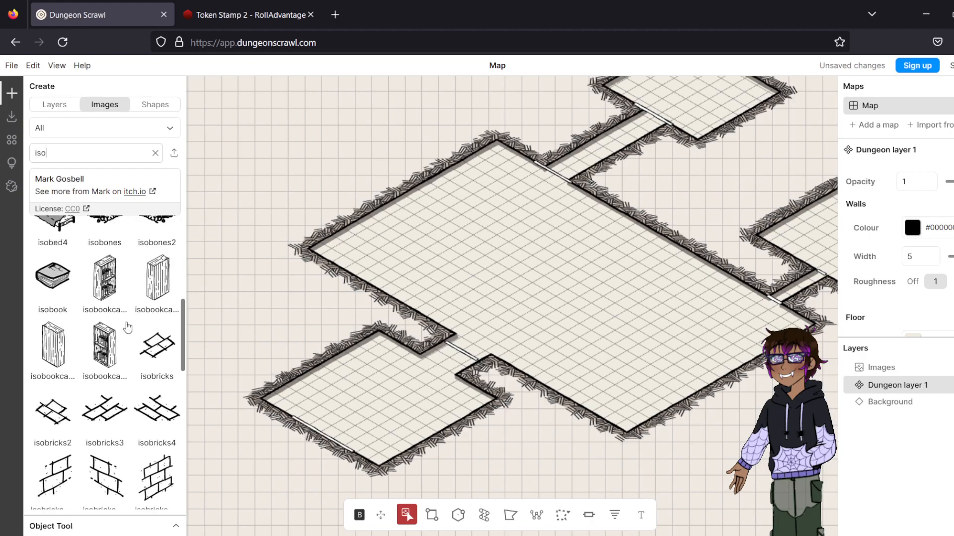
pyautogui.scroll(5, 128, 327)
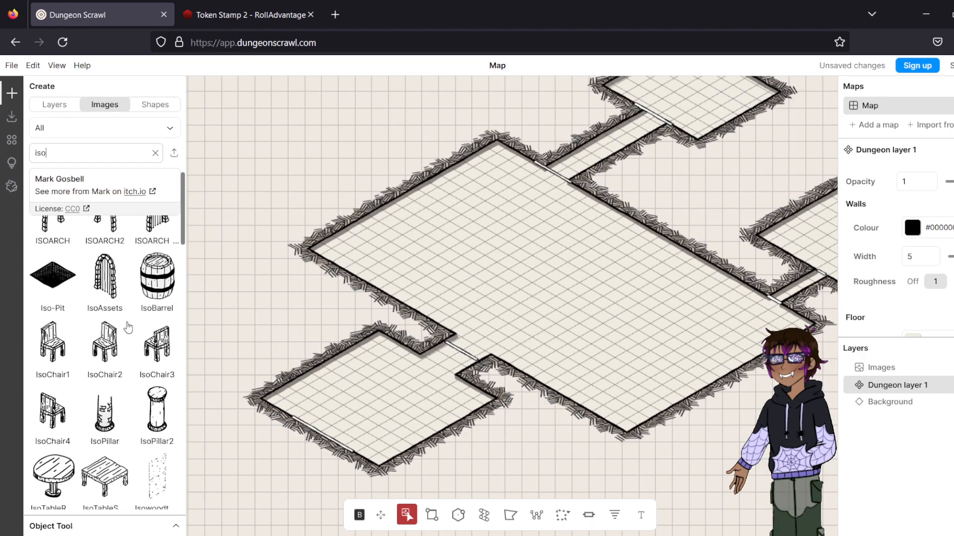
# - Add the IsoPillar image, enlarge it, and stand it near the large room's left corner
pyautogui.click(118, 416)
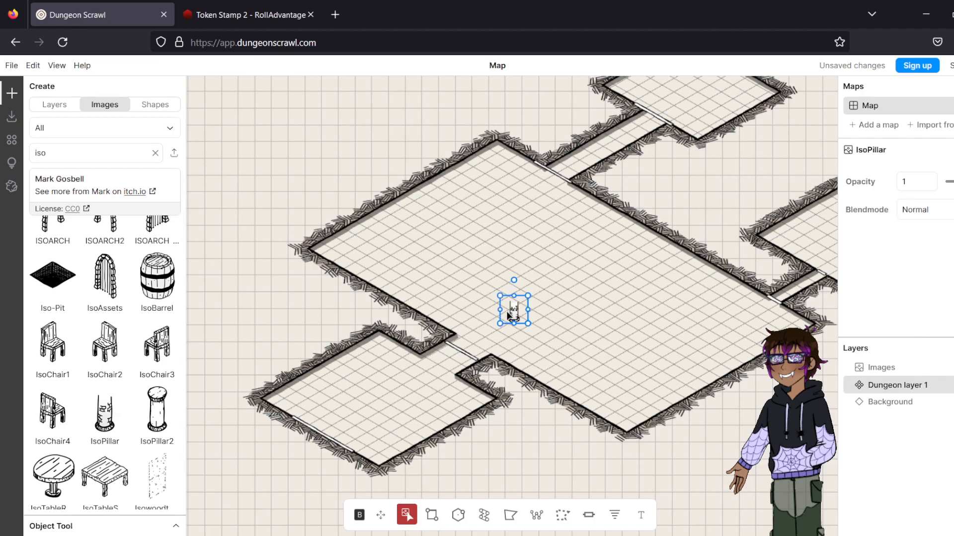
pyautogui.moveTo(500, 295); pyautogui.dragTo(444, 245)
pyautogui.moveTo(489, 286); pyautogui.dragTo(398, 244)
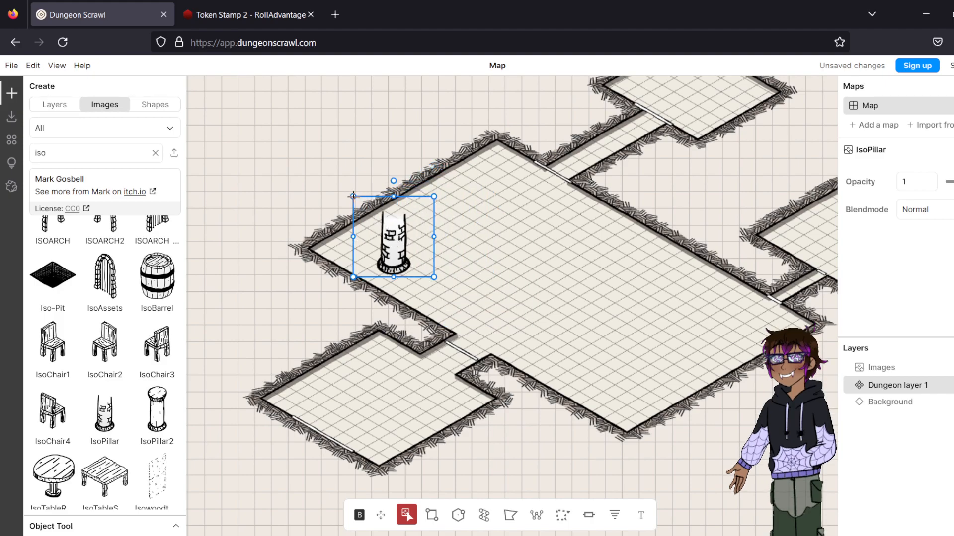
pyautogui.moveTo(353, 196); pyautogui.dragTo(357, 200)
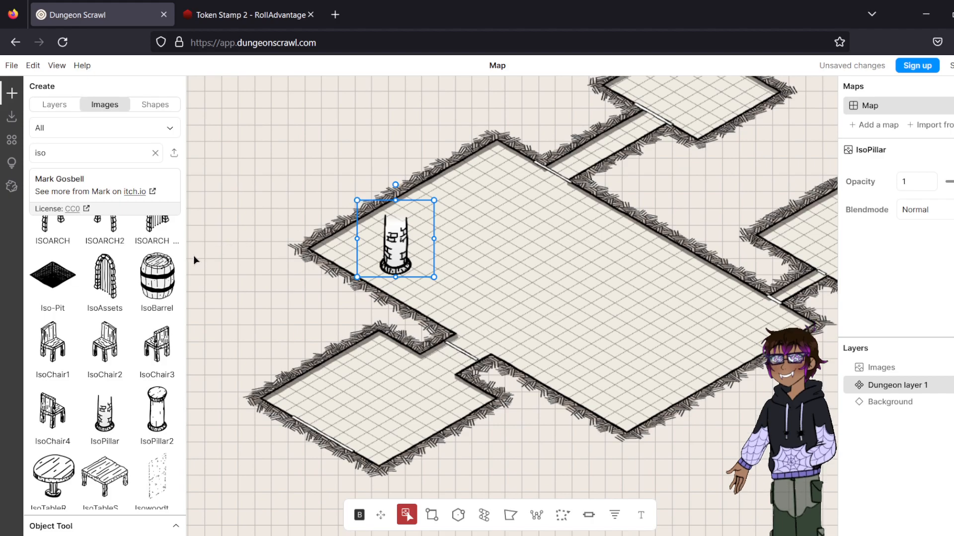
# - Add the IsoAssets arched door, enlarge it, and align it with the door on the lower room's outer wall
pyautogui.click(116, 289)
pyautogui.moveTo(521, 311); pyautogui.dragTo(304, 413)
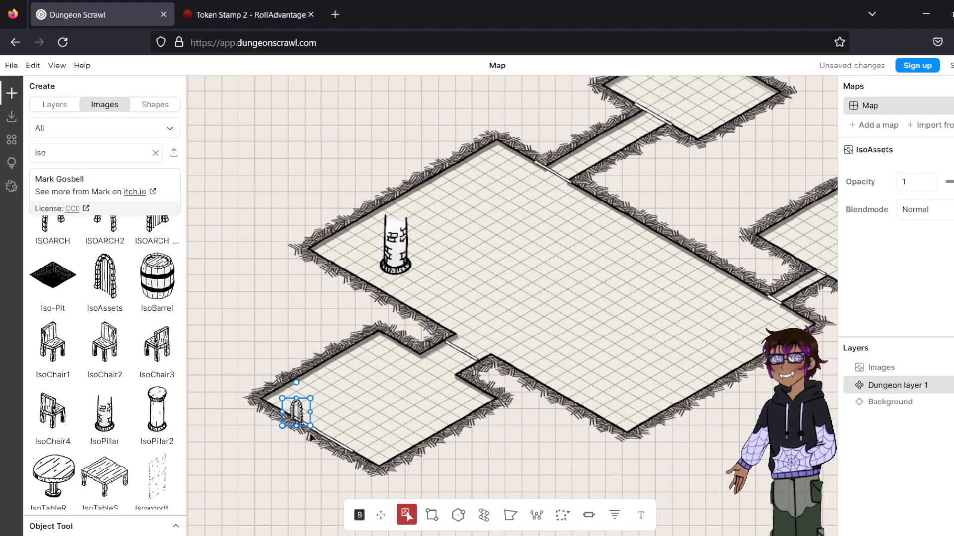
pyautogui.click(311, 430)
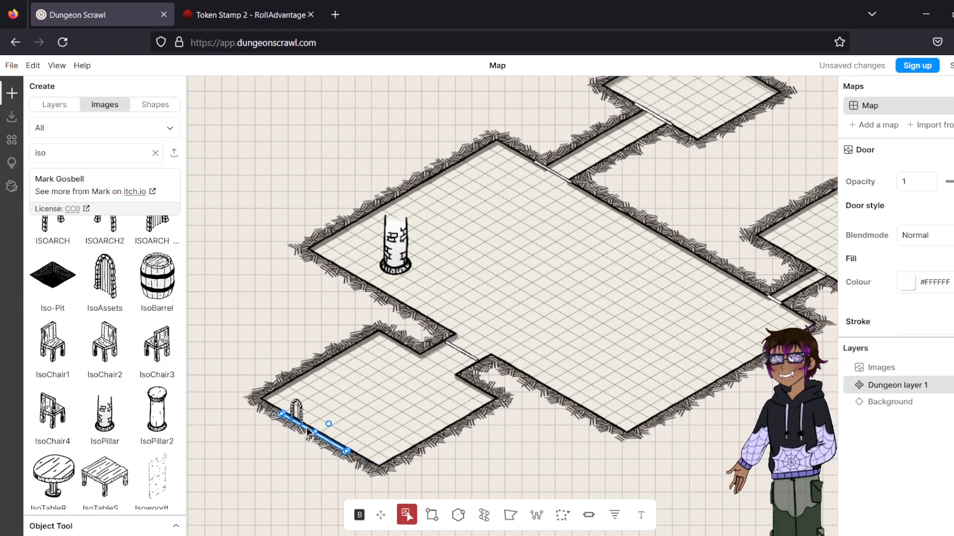
pyautogui.click(296, 414)
pyautogui.moveTo(312, 423); pyautogui.dragTo(377, 481)
pyautogui.moveTo(339, 455); pyautogui.dragTo(318, 422)
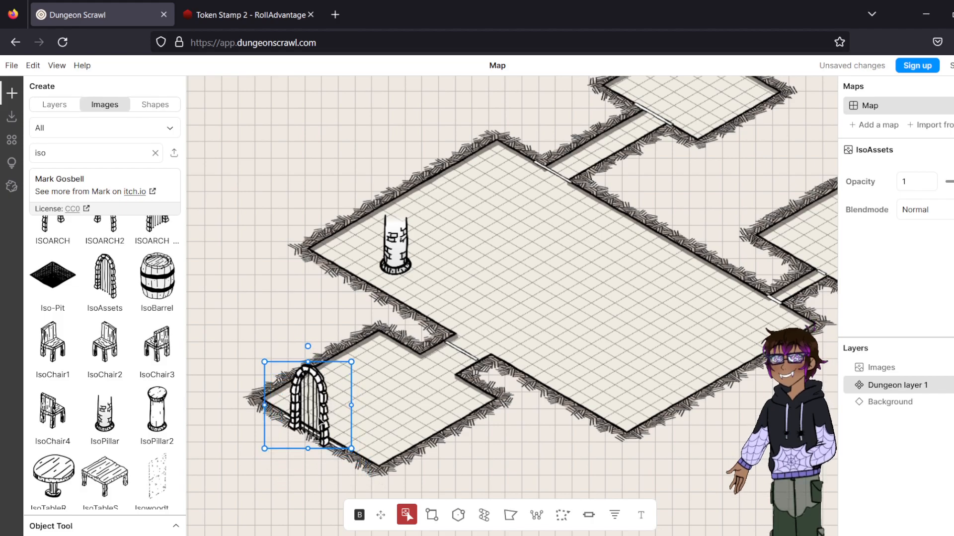
pyautogui.click(605, 390)
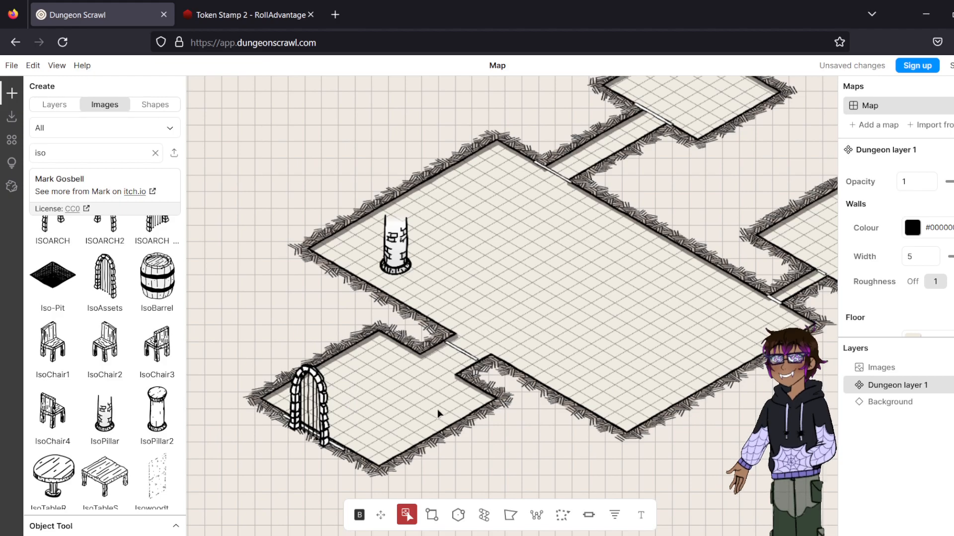
pyautogui.moveTo(327, 410); pyautogui.dragTo(330, 412)
pyautogui.click(382, 400)
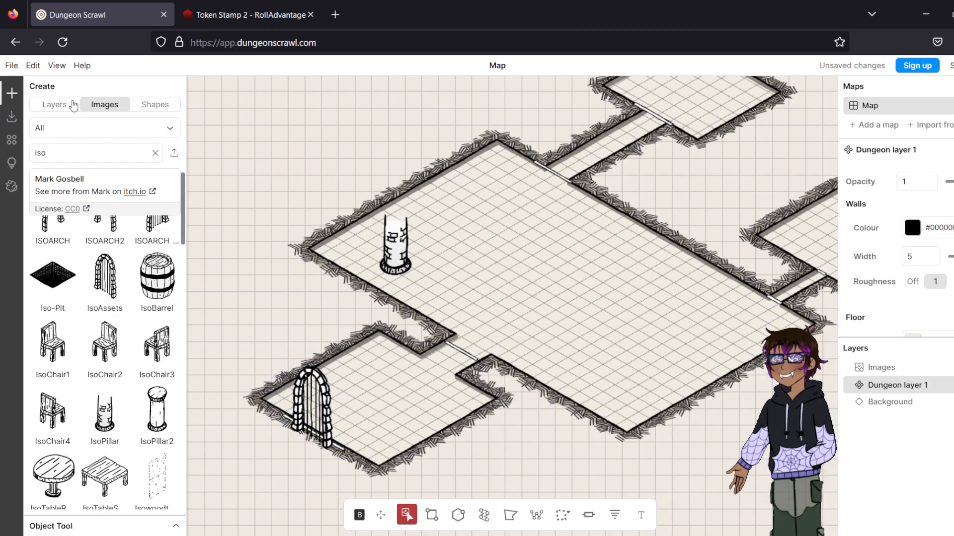
# - Turn the isometric view off and look at how the pillar and arched door appear on the flat map
pyautogui.click(52, 67)
pyautogui.moveTo(48, 128)
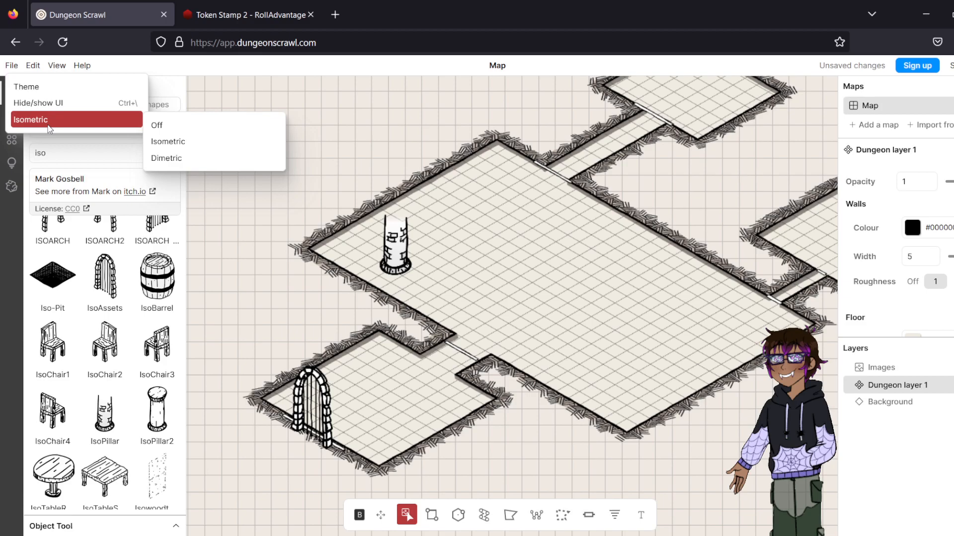
pyautogui.click(232, 132)
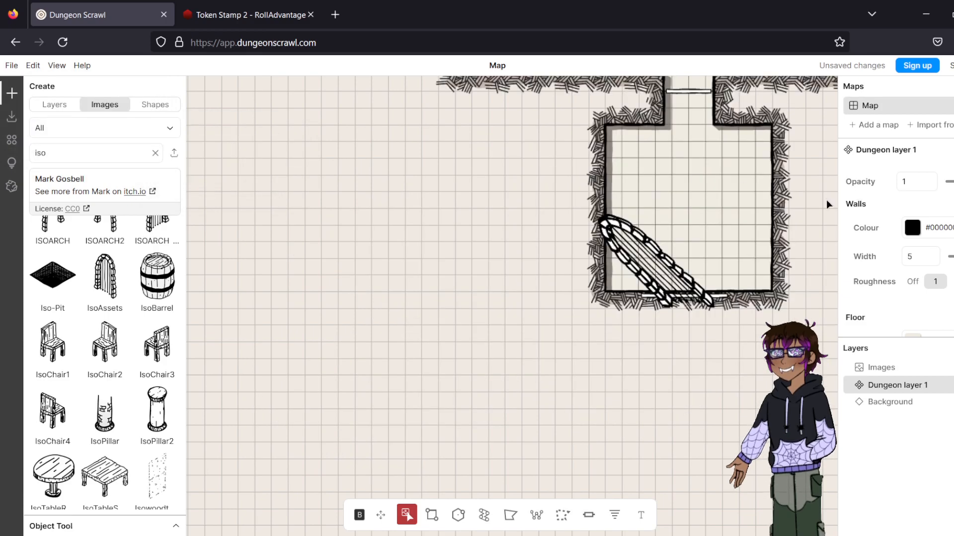
pyautogui.moveTo(809, 203); pyautogui.dragTo(696, 426)
pyautogui.scroll(-2, 695, 432)
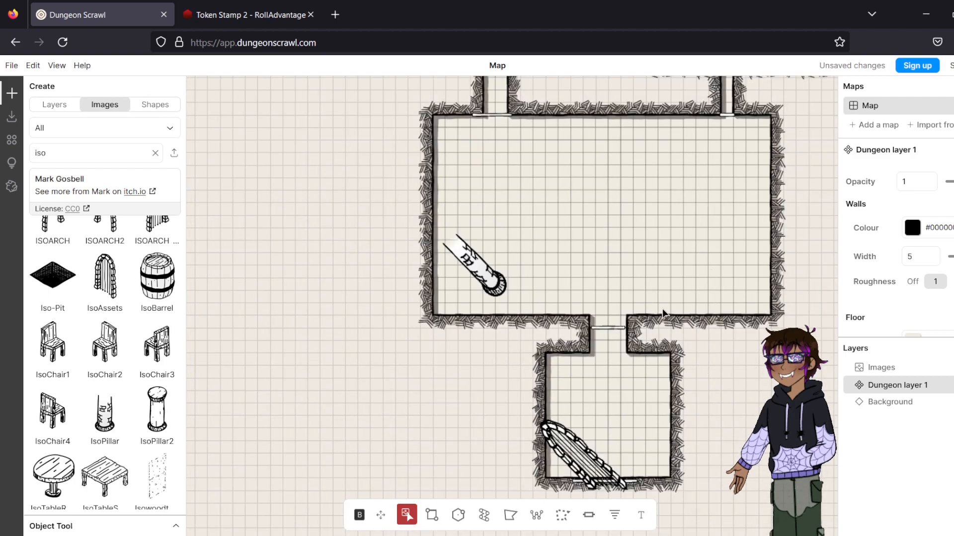
pyautogui.moveTo(720, 278); pyautogui.dragTo(621, 377)
pyautogui.moveTo(609, 311); pyautogui.dragTo(603, 271)
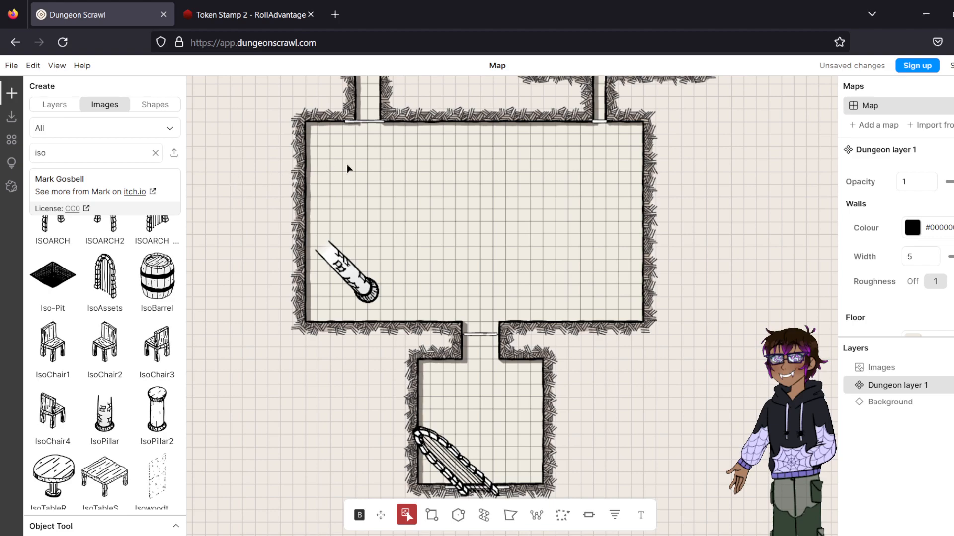
# - Clear the "iso" image search and look through the flat library images as far as chesttwo1×1
pyautogui.scroll(5, 532, 260)
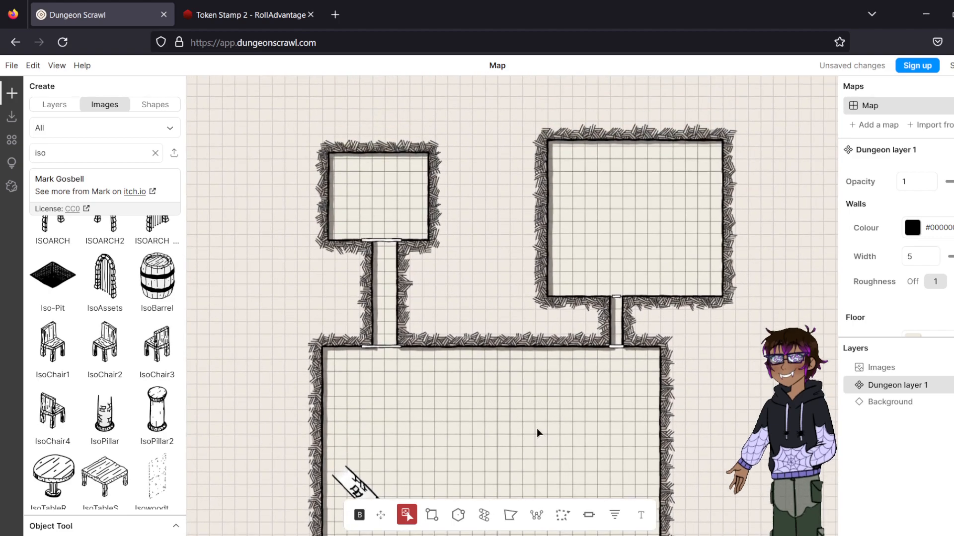
pyautogui.moveTo(536, 428); pyautogui.dragTo(537, 355)
pyautogui.doubleClick(41, 154)
pyautogui.click(154, 154)
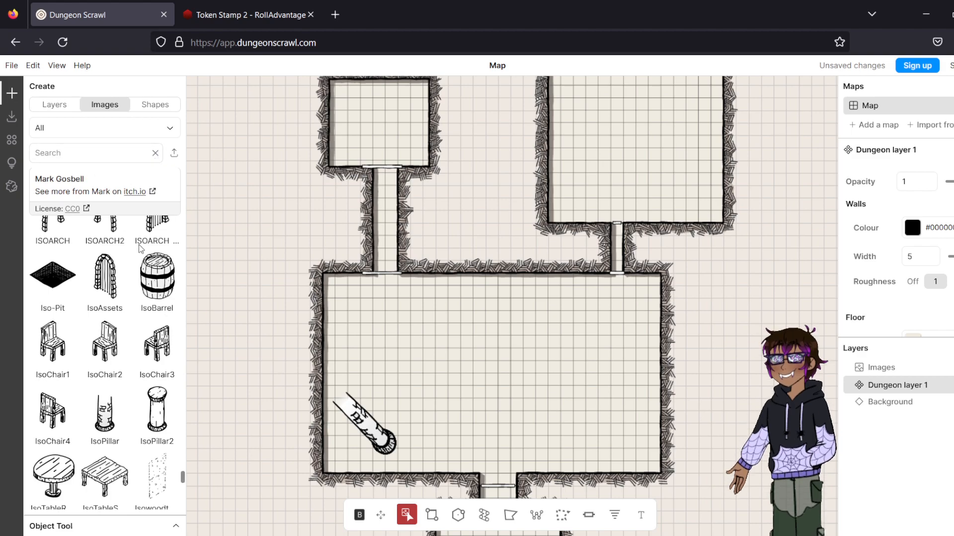
pyautogui.scroll(10, 140, 249)
pyautogui.scroll(10, 141, 251)
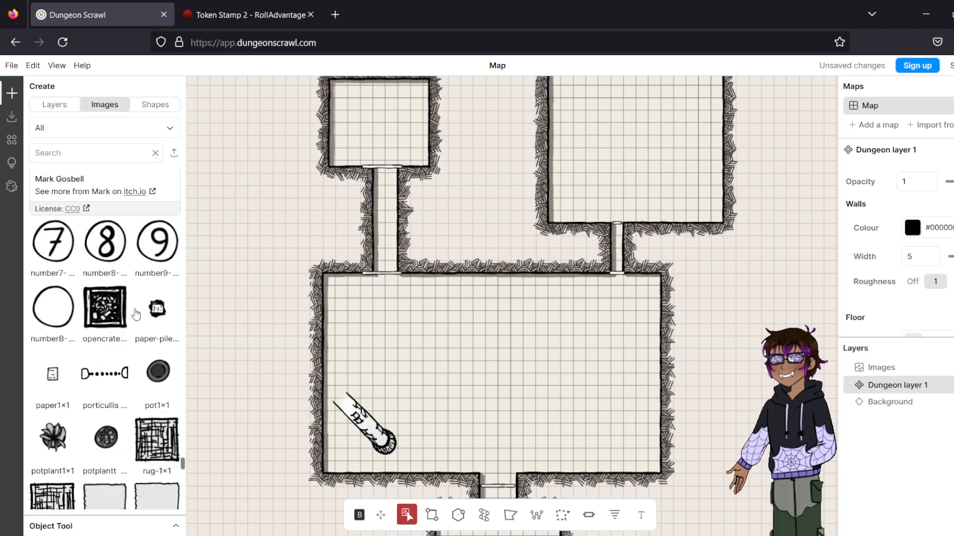
pyautogui.scroll(2, 135, 314)
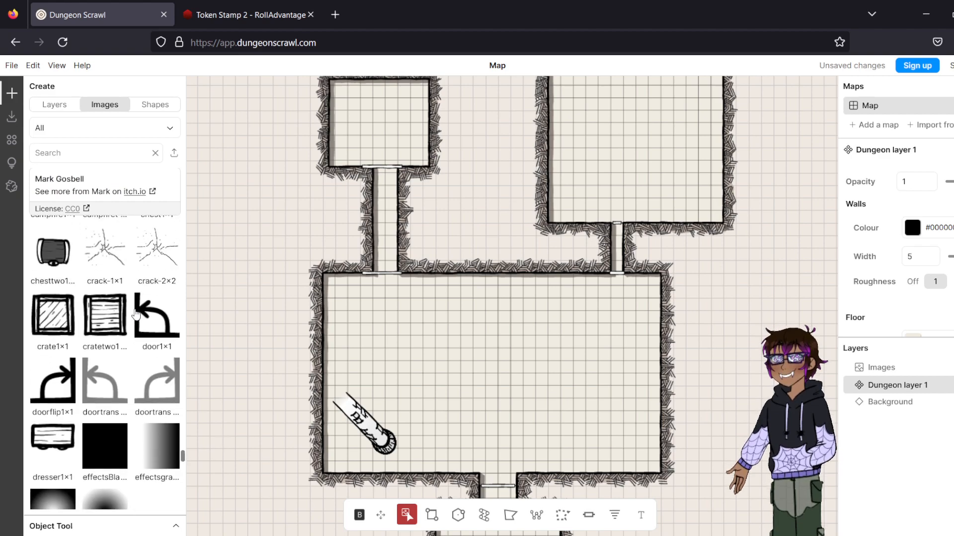
# - Add the chesttwo1×1 image to the large room and enlarge it to about four grid squares wide
pyautogui.click(51, 258)
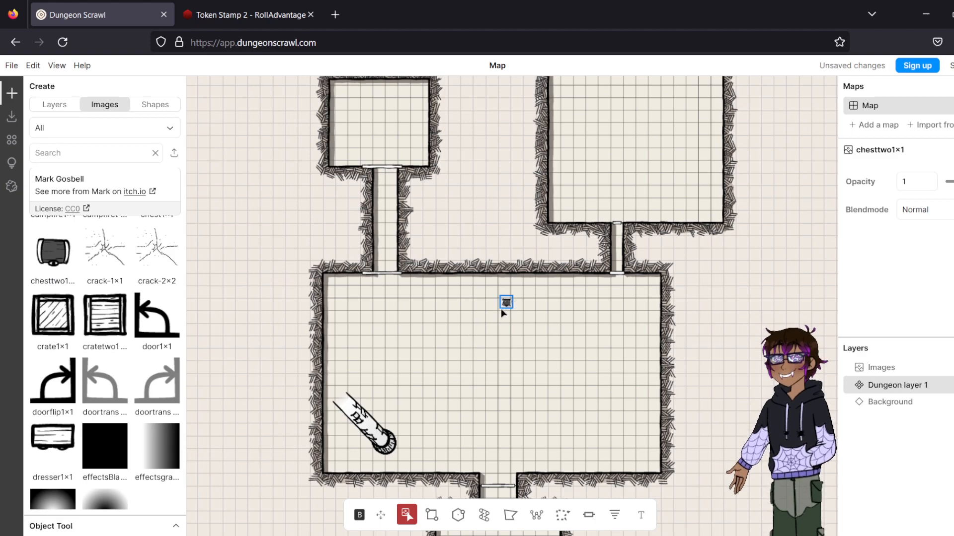
pyautogui.scroll(3, 502, 309)
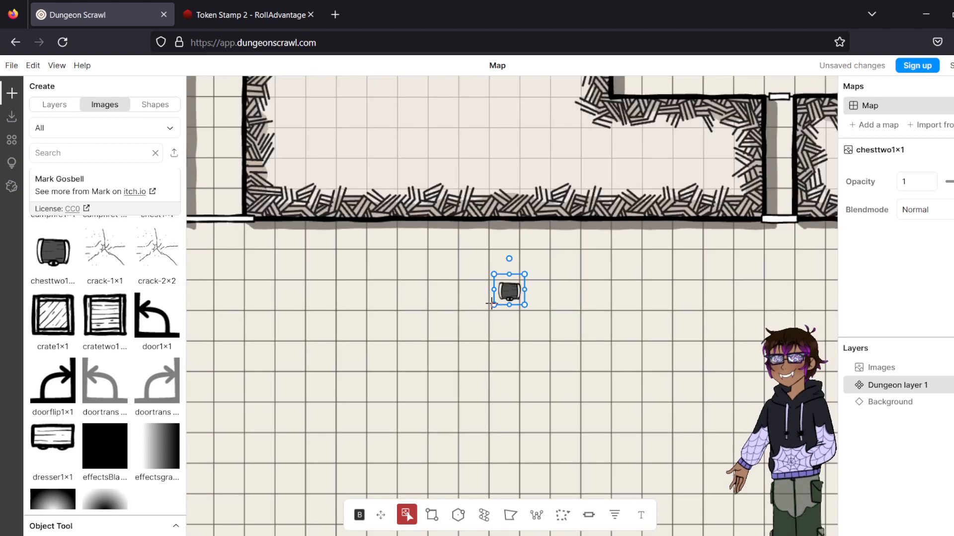
pyautogui.moveTo(492, 304); pyautogui.dragTo(370, 383)
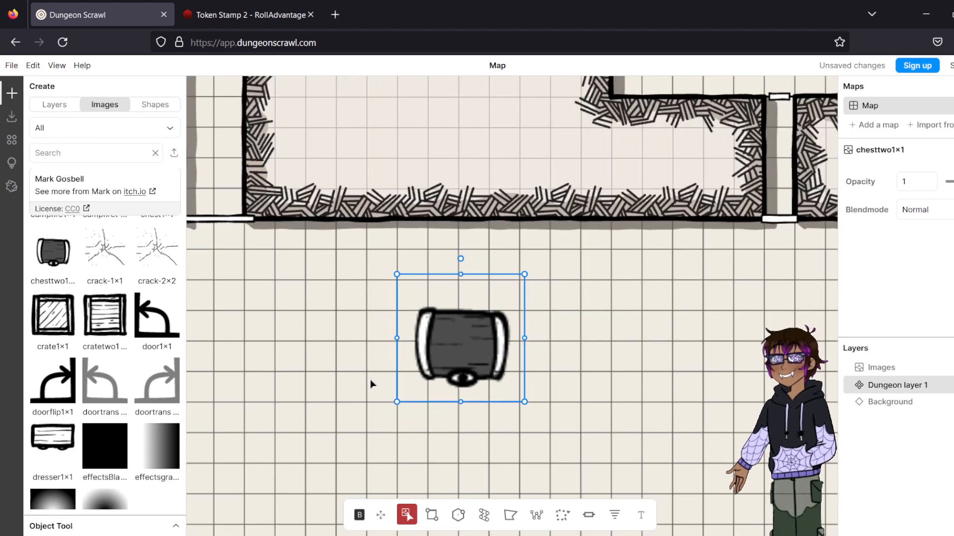
pyautogui.click(567, 347)
pyautogui.scroll(-5, 567, 347)
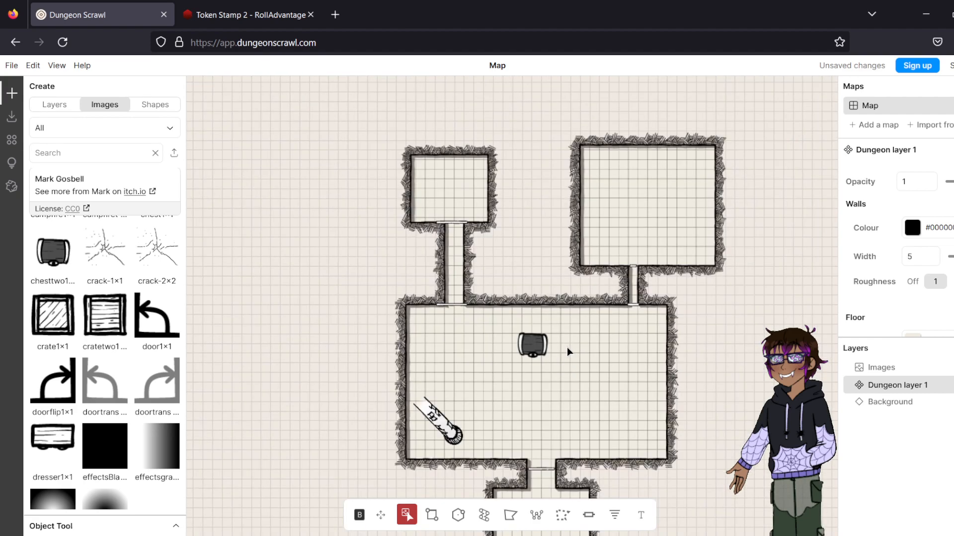
pyautogui.moveTo(548, 370); pyautogui.dragTo(546, 276)
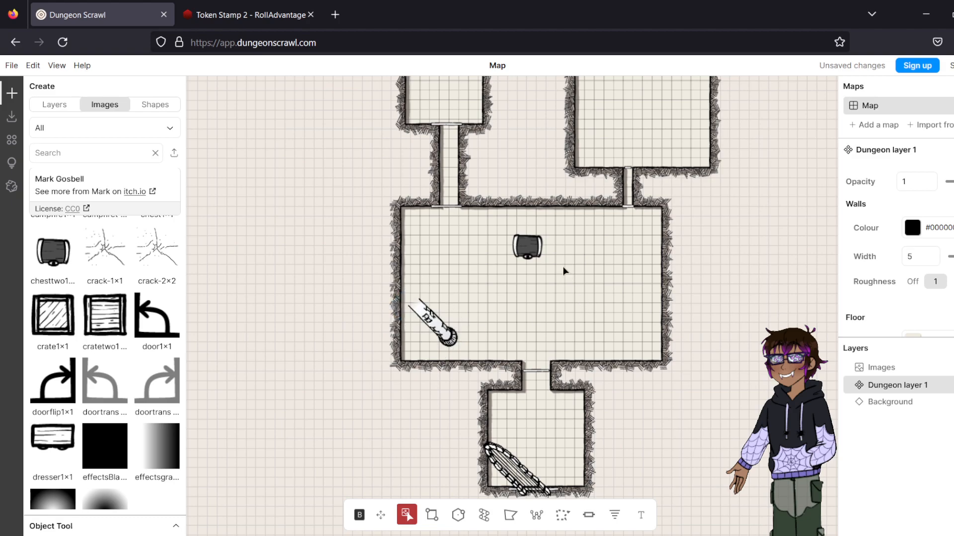
# - Delete the chest from the large room
pyautogui.click(528, 241)
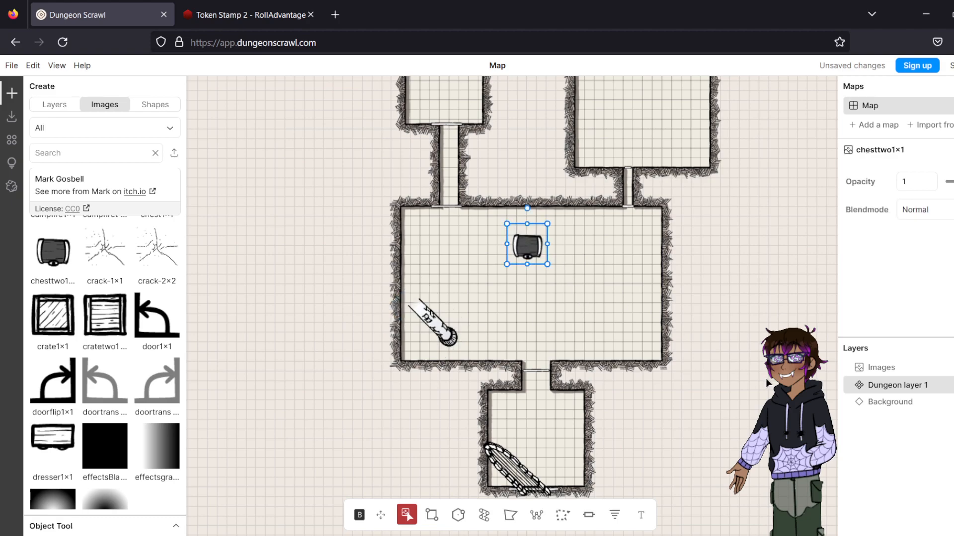
pyautogui.press('Escape')
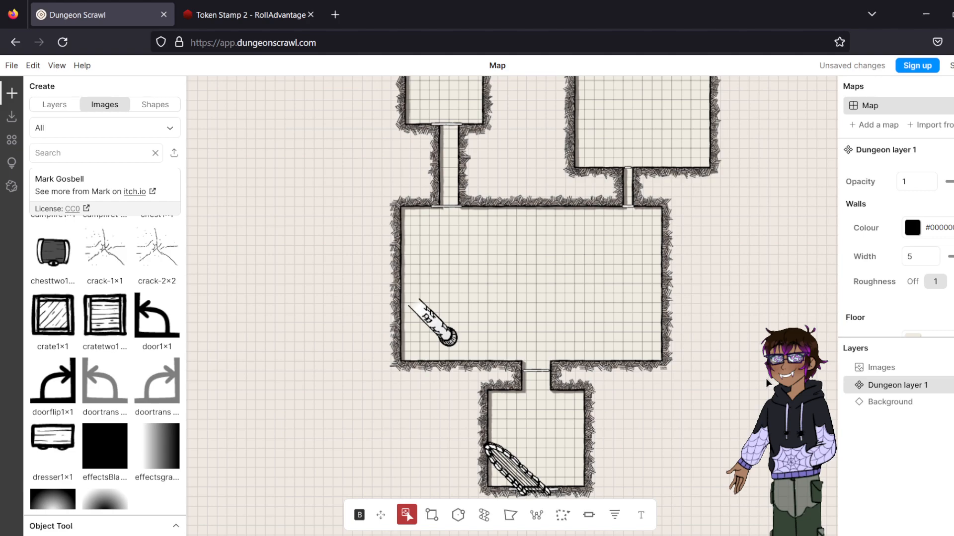
# - Turn the isometric view on for the whole map
pyautogui.click(39, 65)
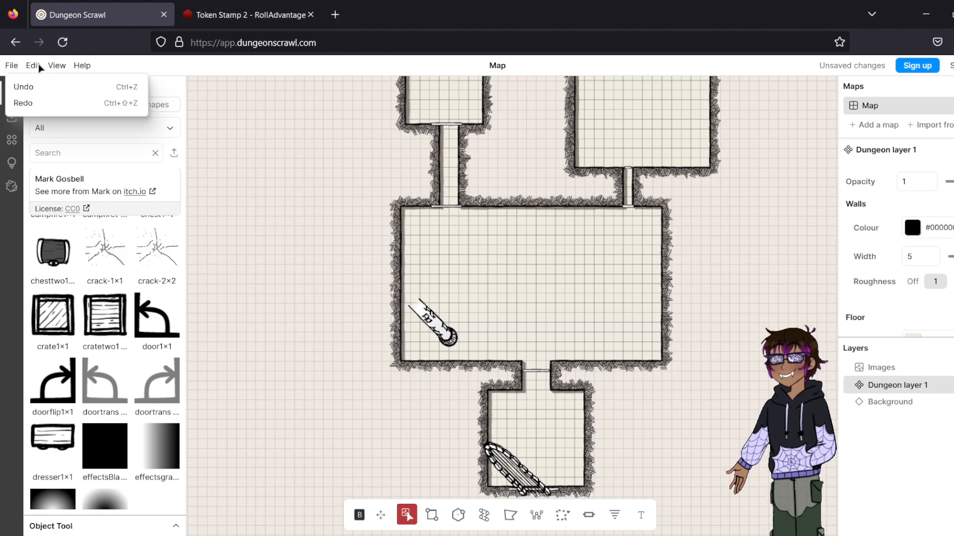
pyautogui.click(57, 65)
pyautogui.click(58, 68)
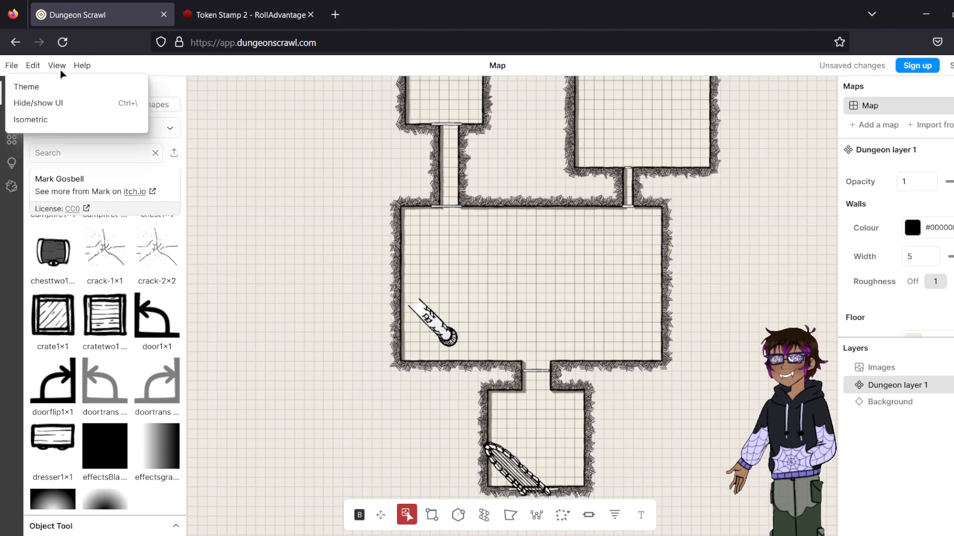
pyautogui.moveTo(63, 117)
pyautogui.click(192, 145)
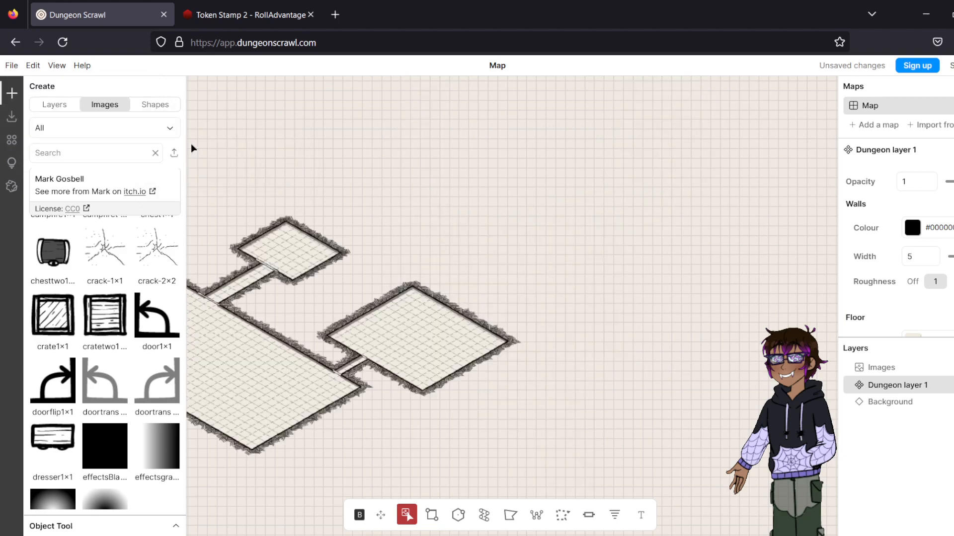
pyautogui.moveTo(296, 308); pyautogui.dragTo(575, 252)
pyautogui.scroll(4, 575, 252)
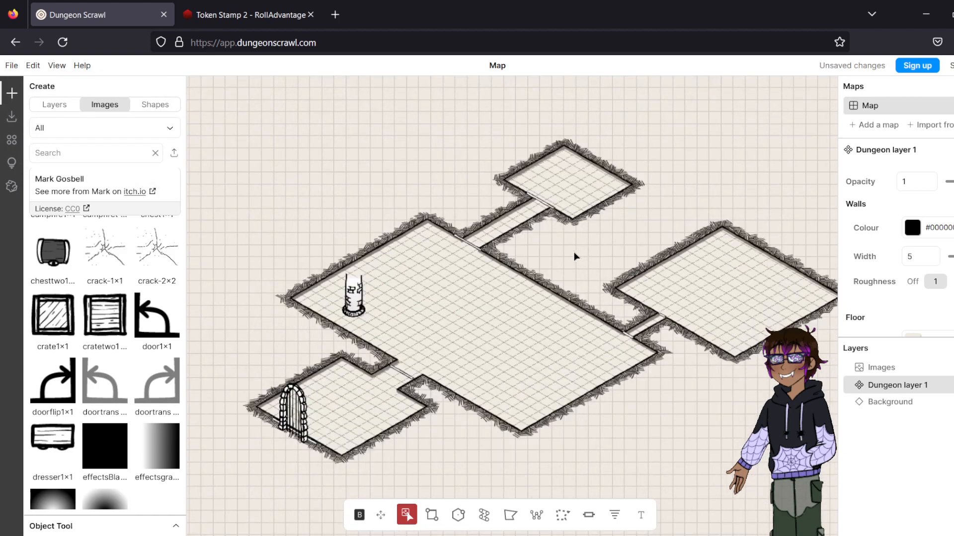
# - Duplicate the pillar and place the copy near the large room's lower corner
pyautogui.click(307, 318)
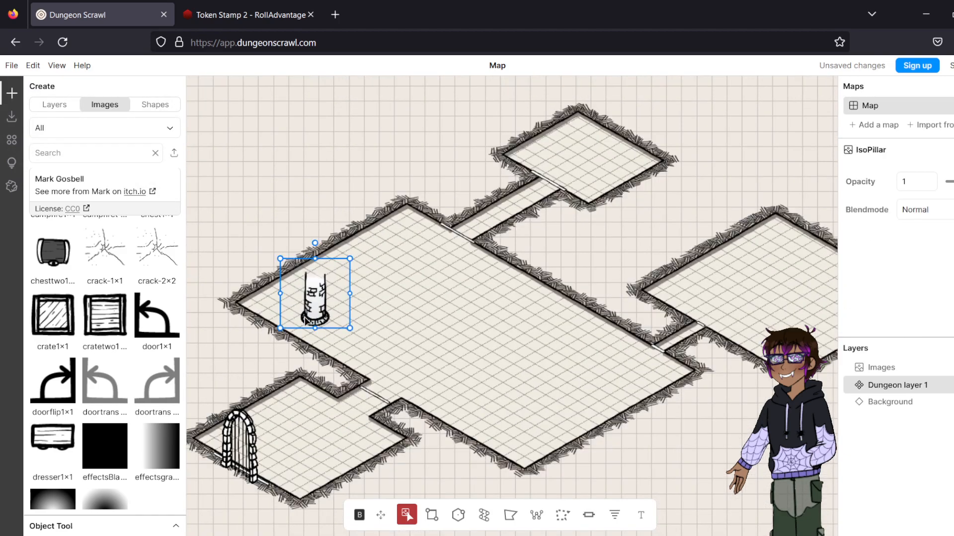
pyautogui.rightClick(307, 319)
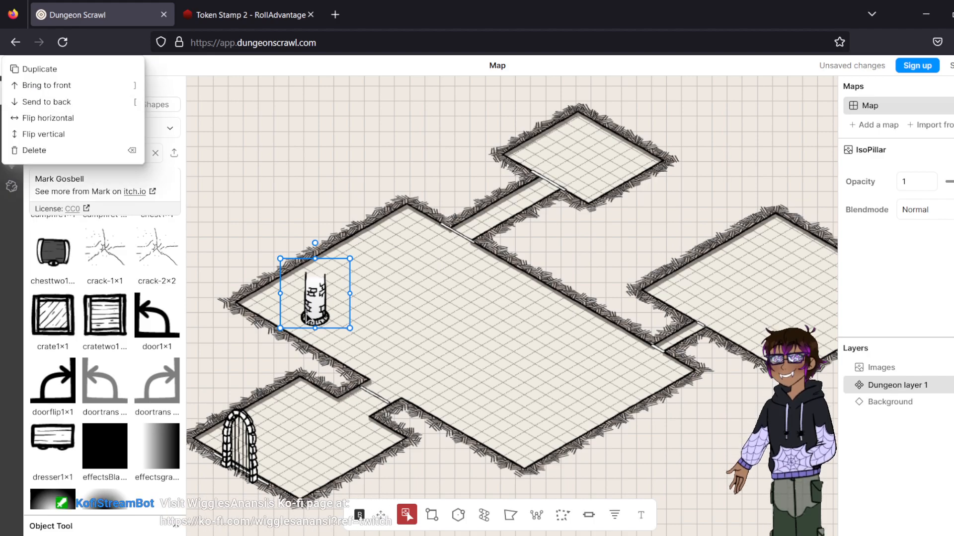
pyautogui.click(73, 69)
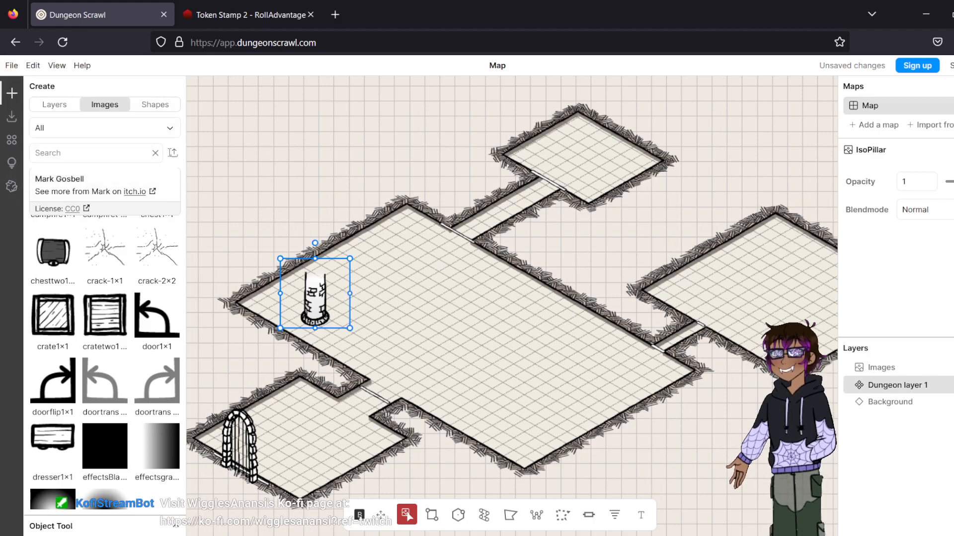
pyautogui.moveTo(330, 297); pyautogui.dragTo(511, 401)
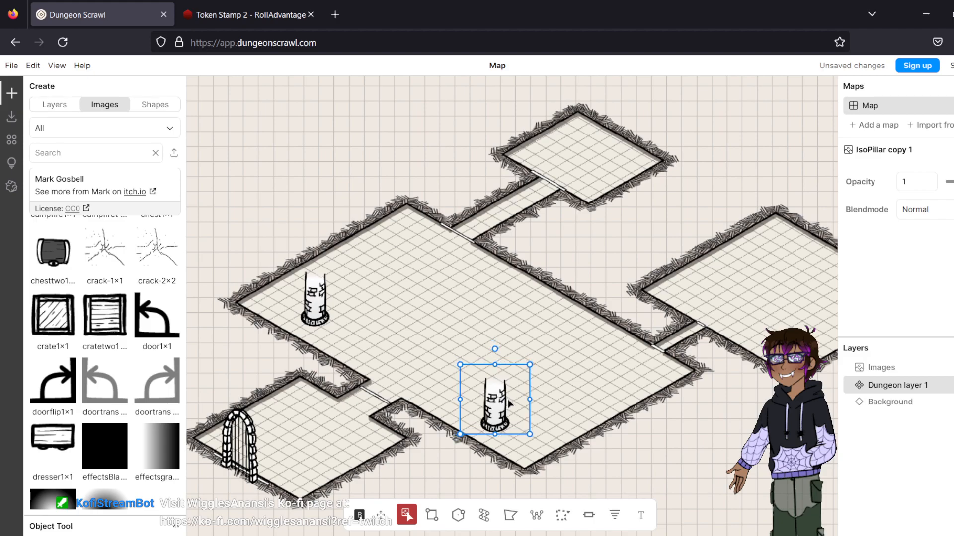
# - Duplicate the second pillar and place the new copy against the large room's upper-right wall
pyautogui.rightClick(510, 401)
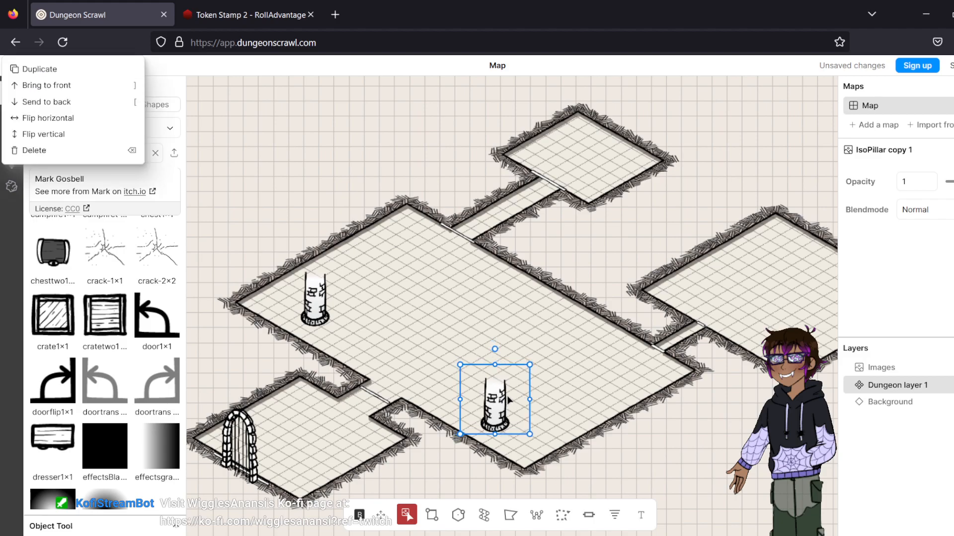
pyautogui.click(76, 69)
pyautogui.moveTo(504, 406); pyautogui.dragTo(523, 270)
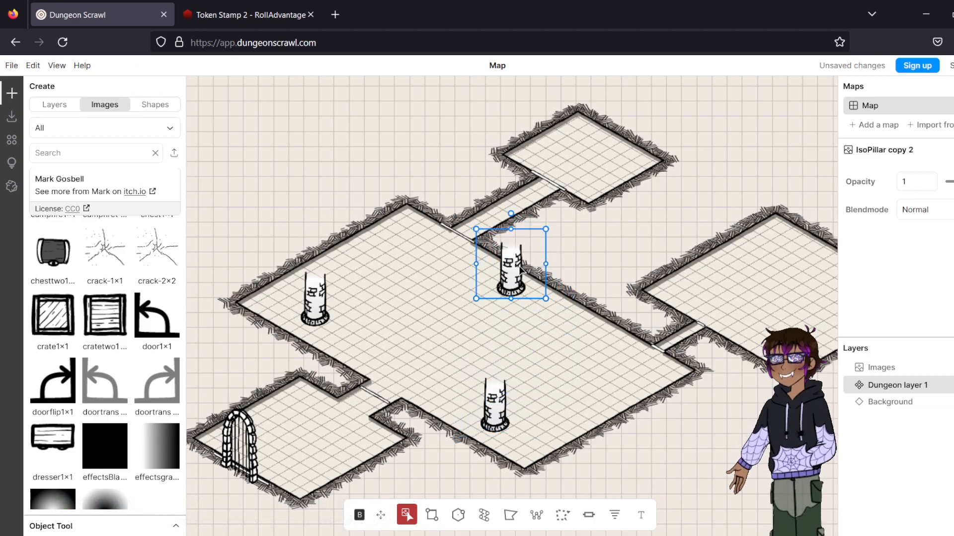
pyautogui.click(596, 326)
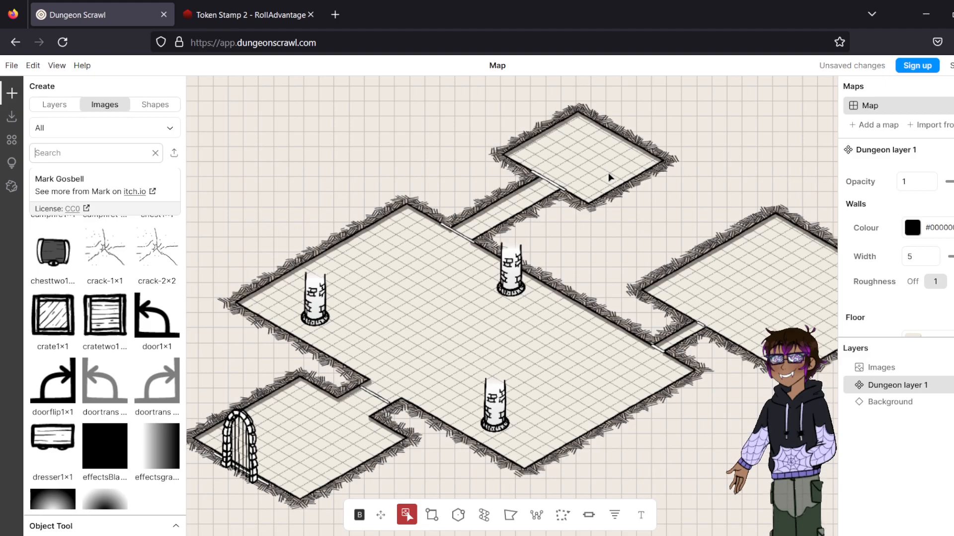
# - Search the image library for "iso" and place the Iso-Pit image in the small upper room
pyautogui.write('iso')
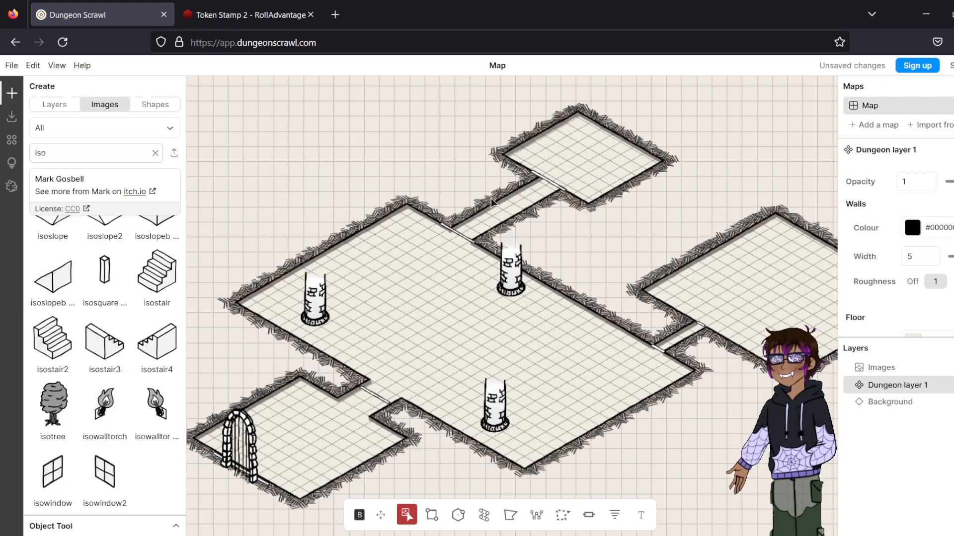
pyautogui.scroll(5, 178, 399)
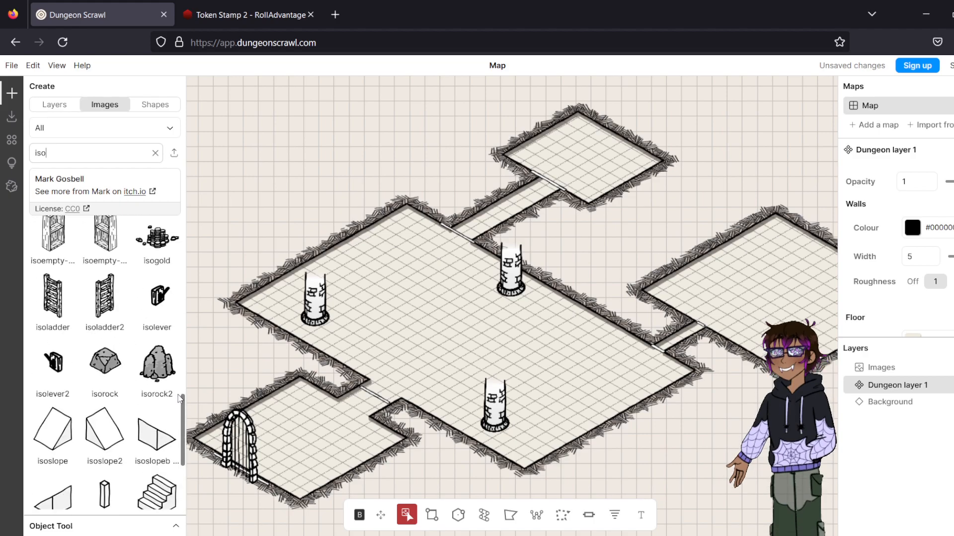
pyautogui.scroll(3, 180, 399)
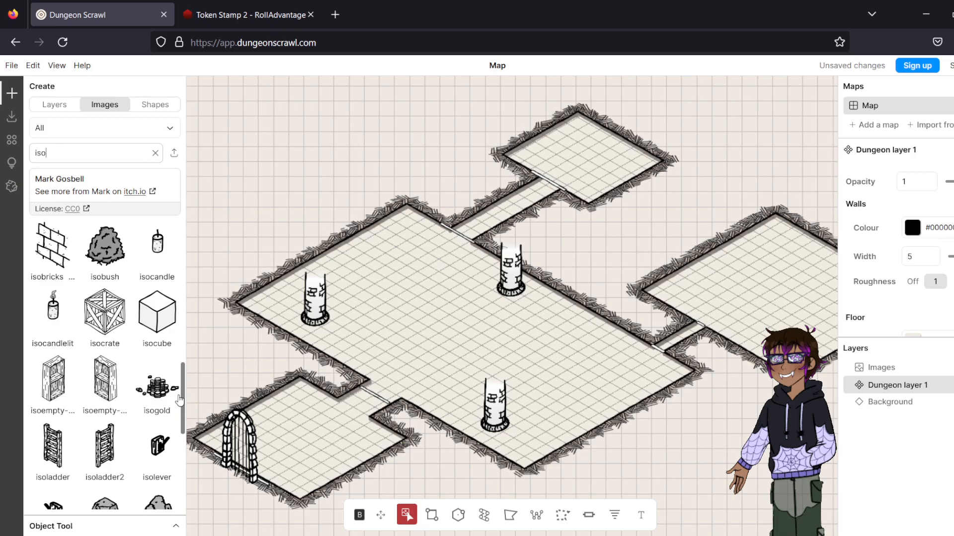
pyautogui.scroll(5, 180, 397)
pyautogui.scroll(7, 180, 394)
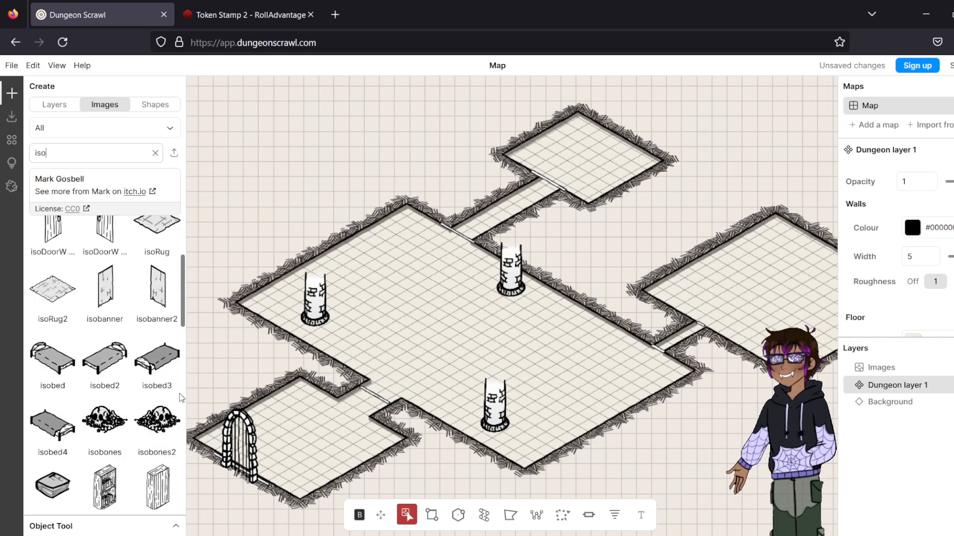
pyautogui.scroll(5, 178, 394)
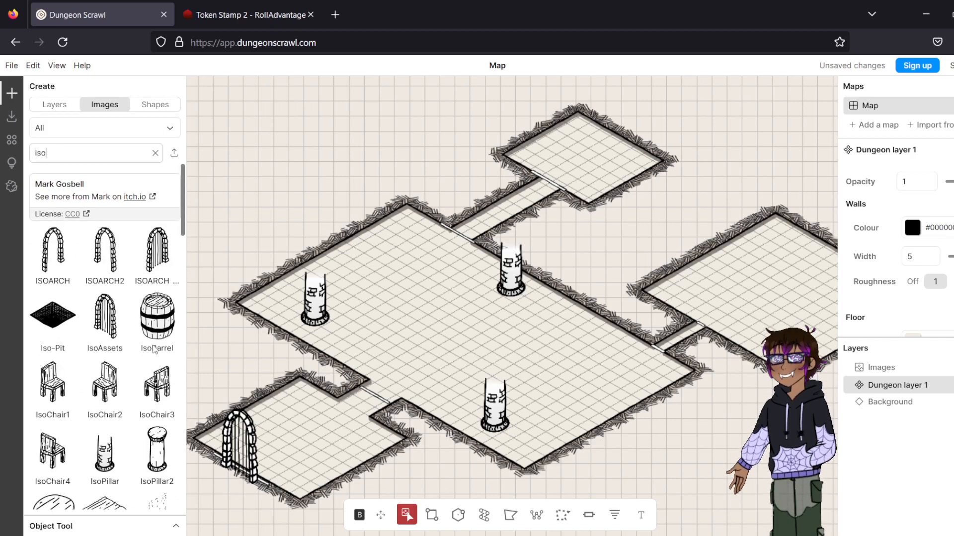
pyautogui.moveTo(42, 309); pyautogui.dragTo(677, 226)
pyautogui.moveTo(570, 221); pyautogui.dragTo(585, 188)
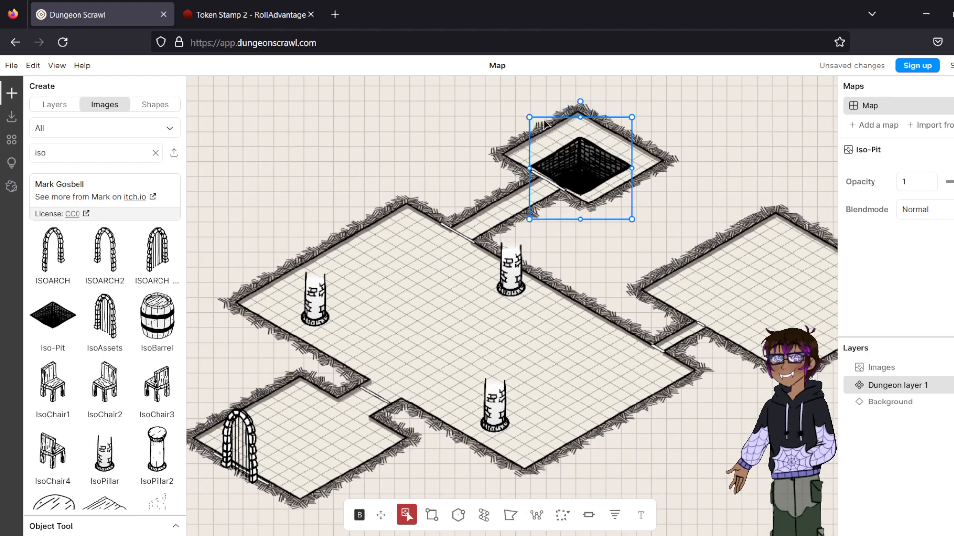
# - Enlarge the pit and reposition it so that it fills most of the small upper room's floor
pyautogui.moveTo(530, 115); pyautogui.dragTo(523, 98)
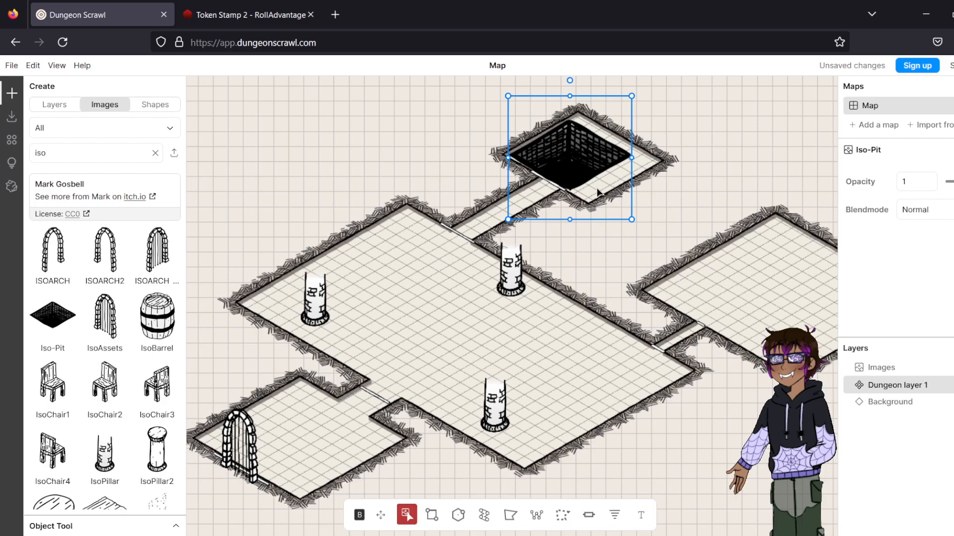
pyautogui.moveTo(631, 219); pyautogui.dragTo(669, 225)
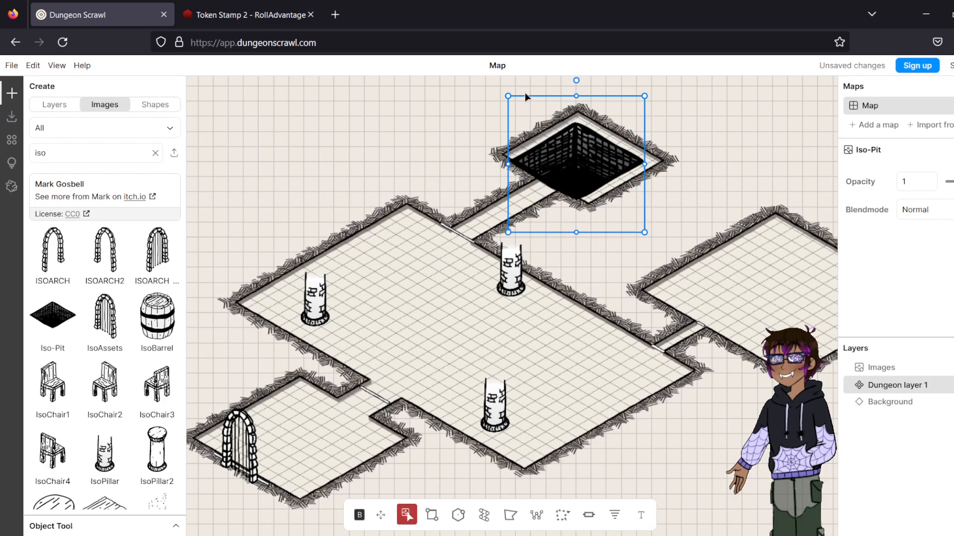
pyautogui.moveTo(574, 148); pyautogui.dragTo(585, 145)
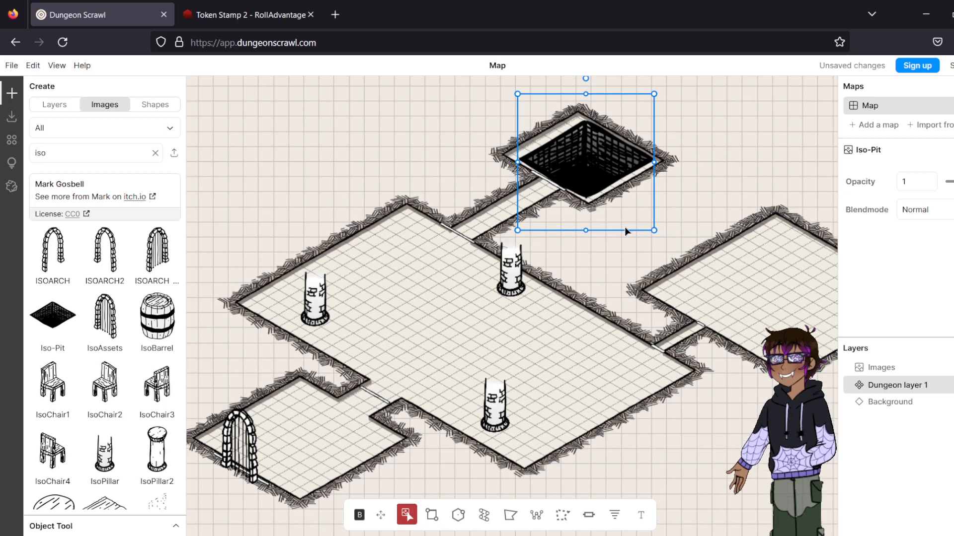
pyautogui.click(612, 261)
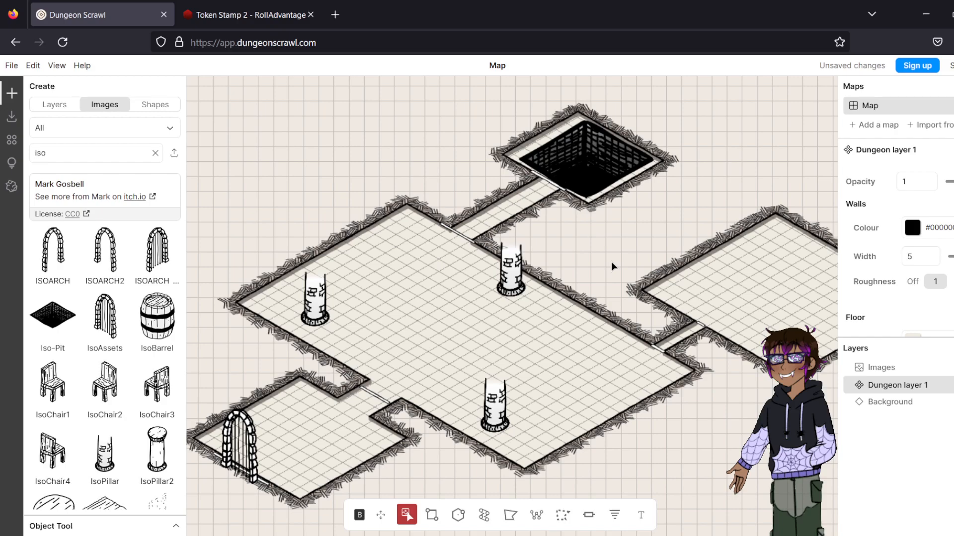
pyautogui.click(624, 209)
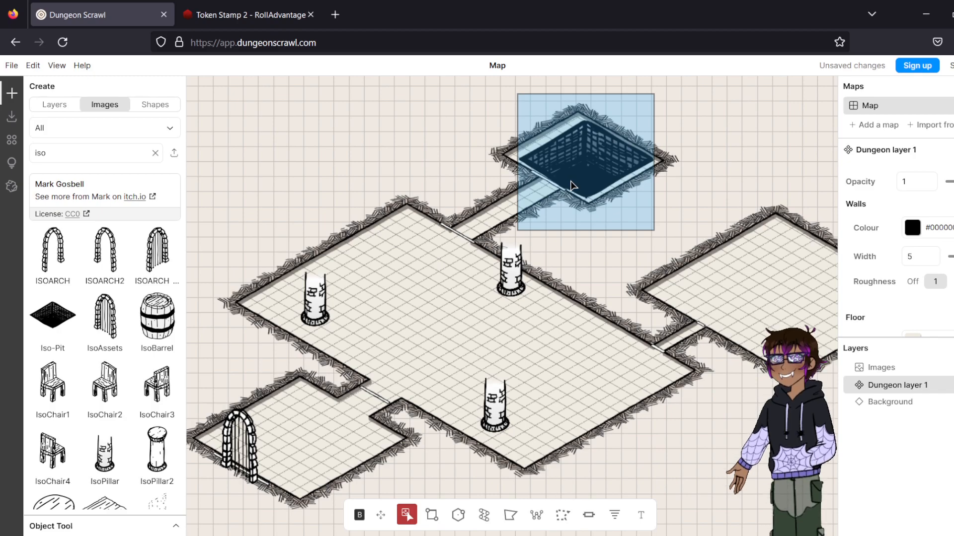
pyautogui.click(669, 212)
pyautogui.moveTo(738, 266); pyautogui.dragTo(585, 266)
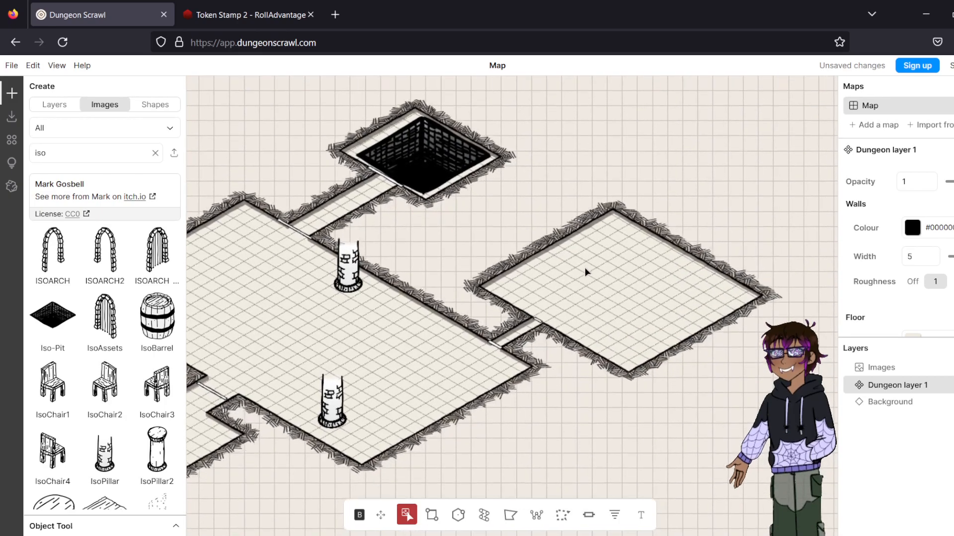
pyautogui.scroll(3, 585, 267)
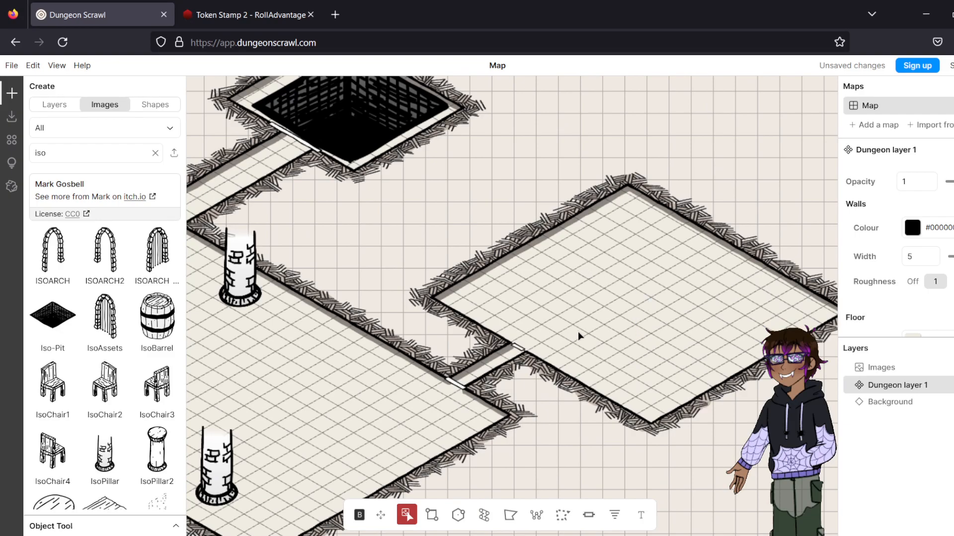
# - Place the isoChest image in the right-hand room, close to the room's upper corner
pyautogui.moveTo(575, 334); pyautogui.dragTo(547, 347)
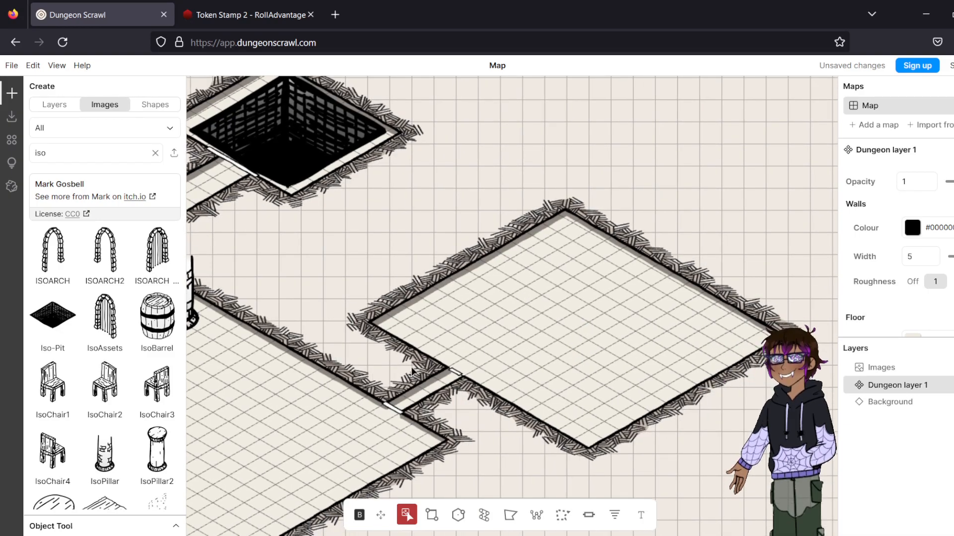
pyautogui.scroll(-2, 115, 401)
pyautogui.scroll(-3, 115, 402)
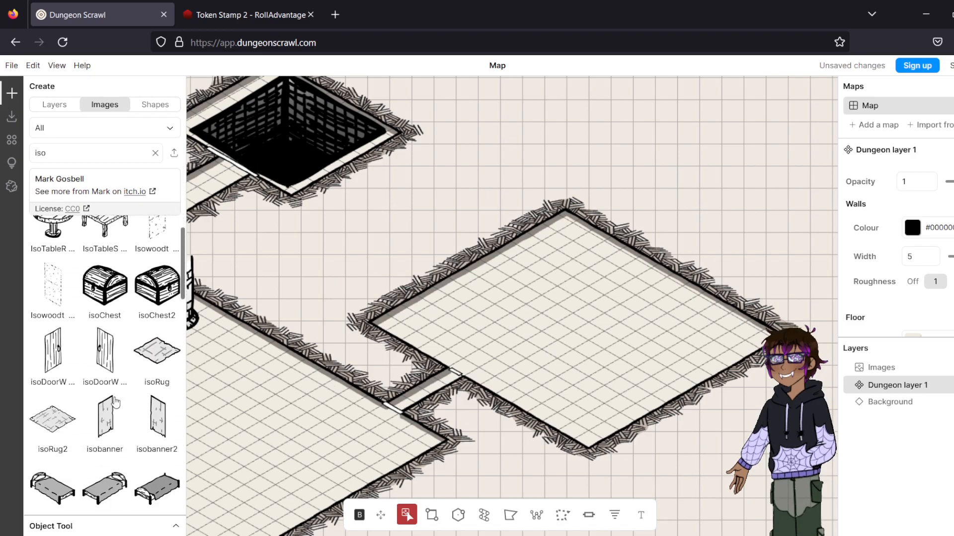
pyautogui.click(106, 288)
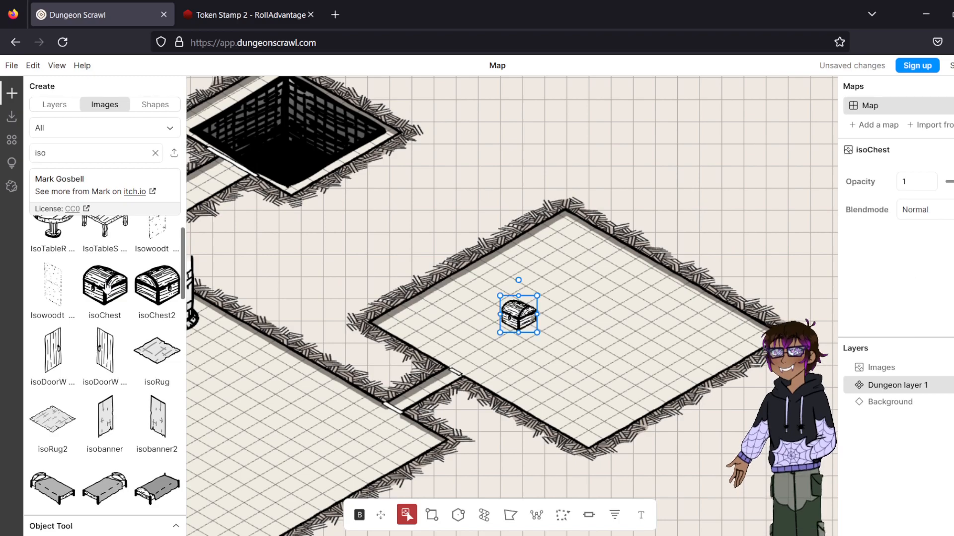
pyautogui.moveTo(527, 318); pyautogui.dragTo(566, 261)
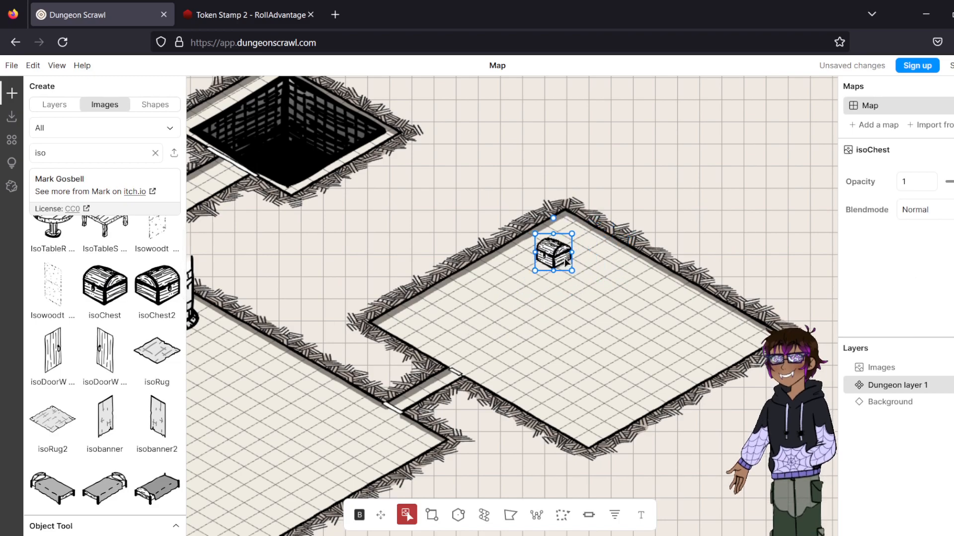
# - Duplicate the chest twice and arrange the copies in a row parallel to the room's upper-right wall
pyautogui.rightClick(556, 269)
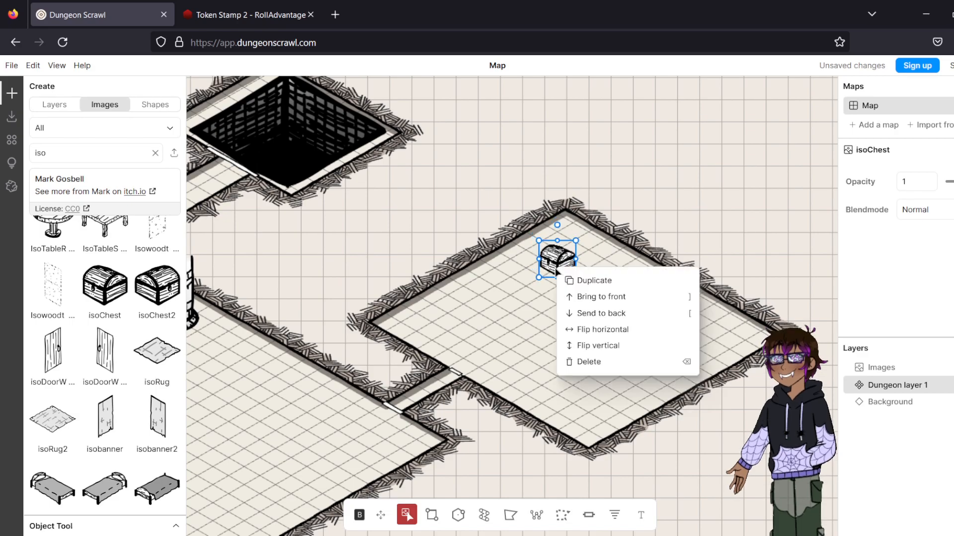
pyautogui.click(567, 281)
pyautogui.moveTo(565, 273); pyautogui.dragTo(688, 339)
pyautogui.rightClick(626, 308)
pyautogui.click(641, 320)
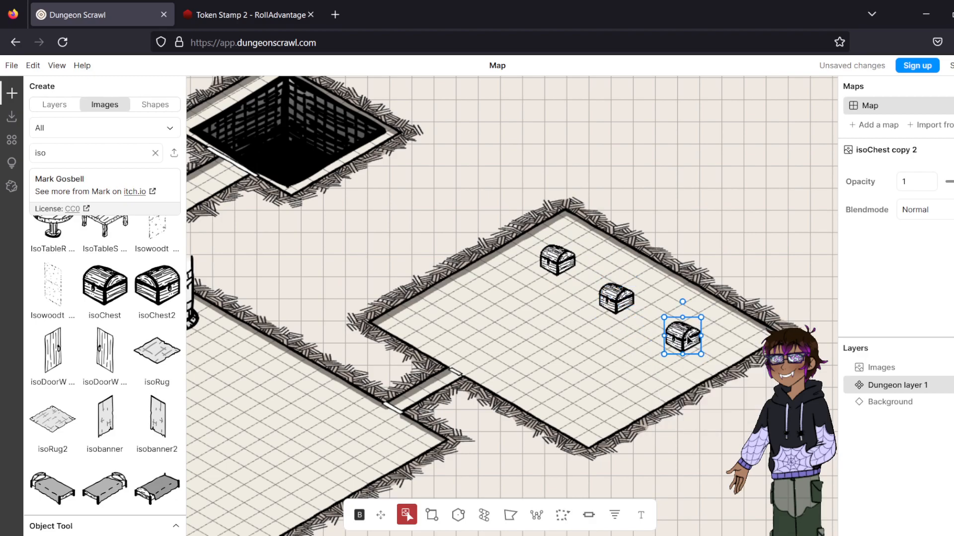
pyautogui.click(636, 321)
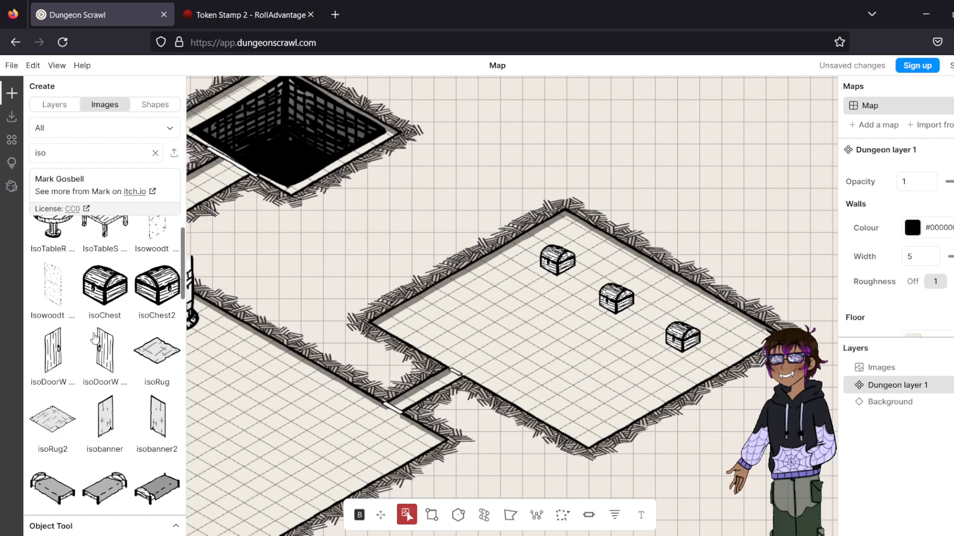
# - Look over the furnished dungeon, examining the arched entrance, the pillared large room and the pit room
pyautogui.moveTo(311, 380); pyautogui.dragTo(747, 180)
pyautogui.scroll(-4, 747, 180)
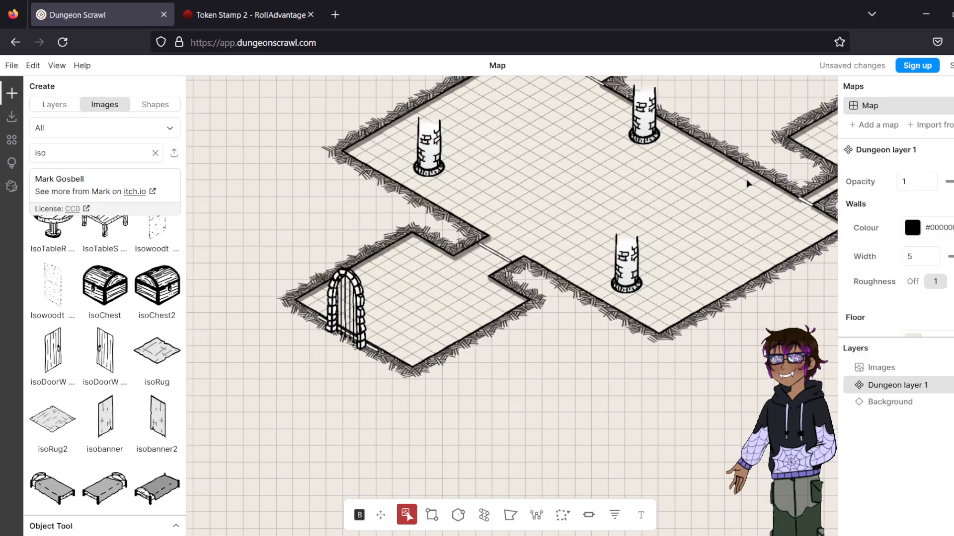
pyautogui.scroll(3, 666, 218)
pyautogui.moveTo(667, 218); pyautogui.dragTo(637, 318)
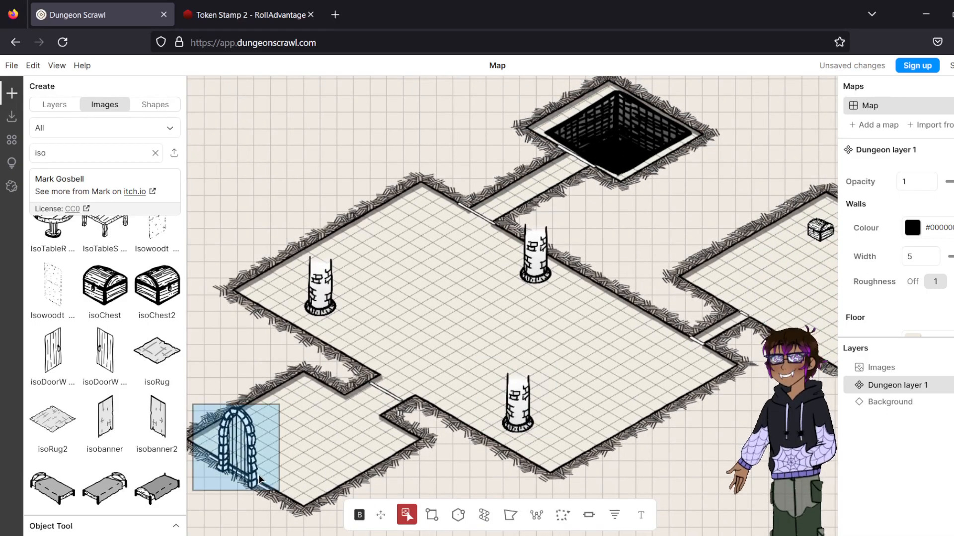
pyautogui.moveTo(725, 346); pyautogui.dragTo(617, 329)
pyautogui.moveTo(413, 318); pyautogui.dragTo(611, 351)
pyautogui.scroll(5, 589, 359)
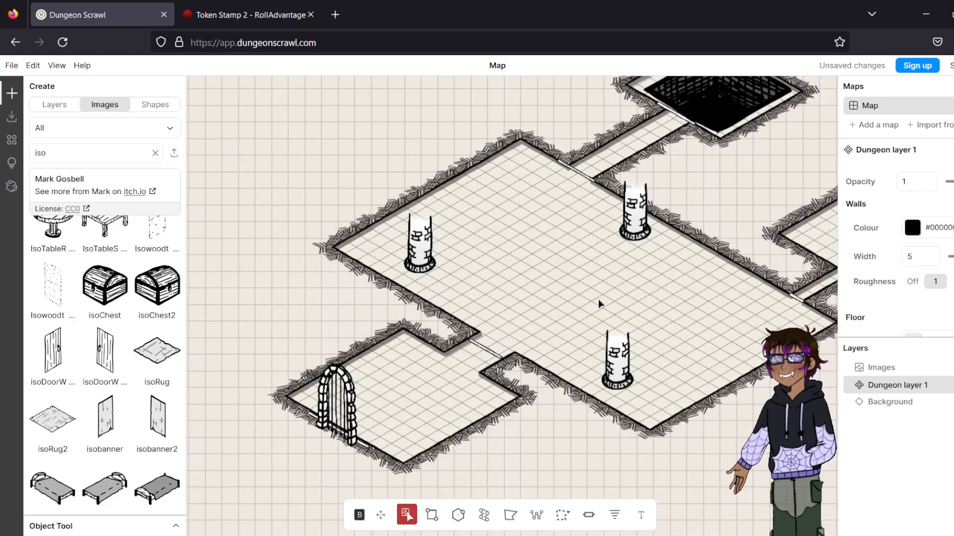
pyautogui.moveTo(598, 302); pyautogui.dragTo(671, 242)
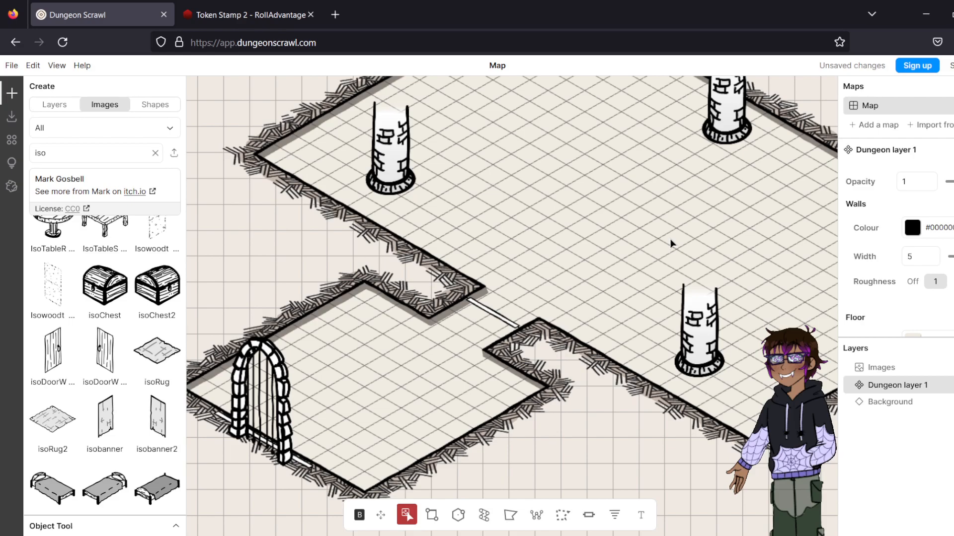
pyautogui.moveTo(670, 240); pyautogui.dragTo(539, 358)
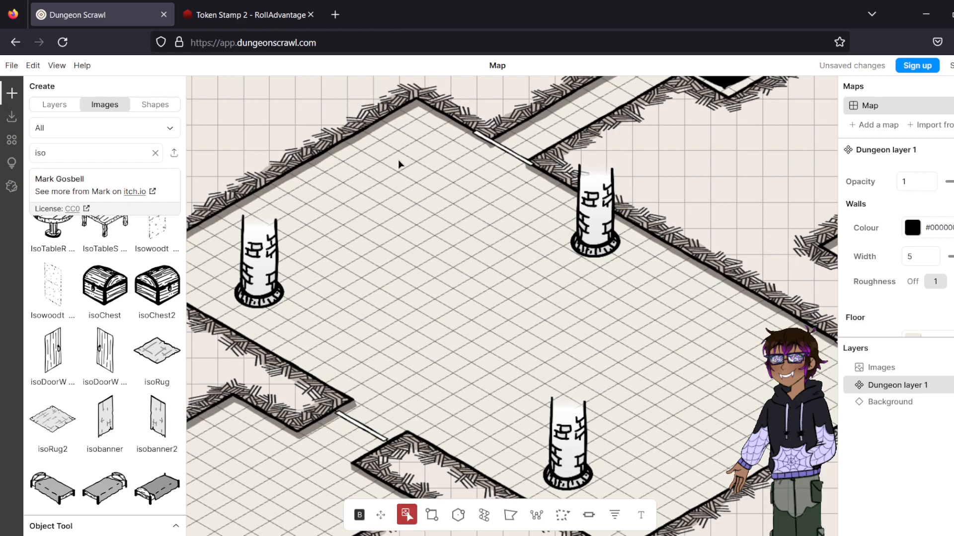
# - Switch to Token Stamp 2 and look over its workspace, token preview and image options
pyautogui.click(254, 22)
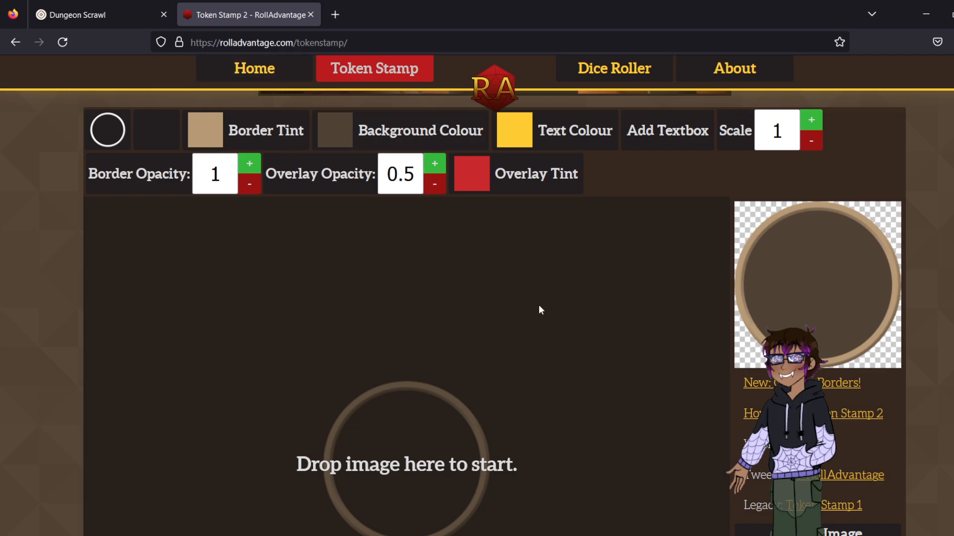
pyautogui.scroll(-1, 564, 332)
pyautogui.scroll(-2, 565, 333)
pyautogui.scroll(3, 565, 333)
pyautogui.scroll(-1, 568, 338)
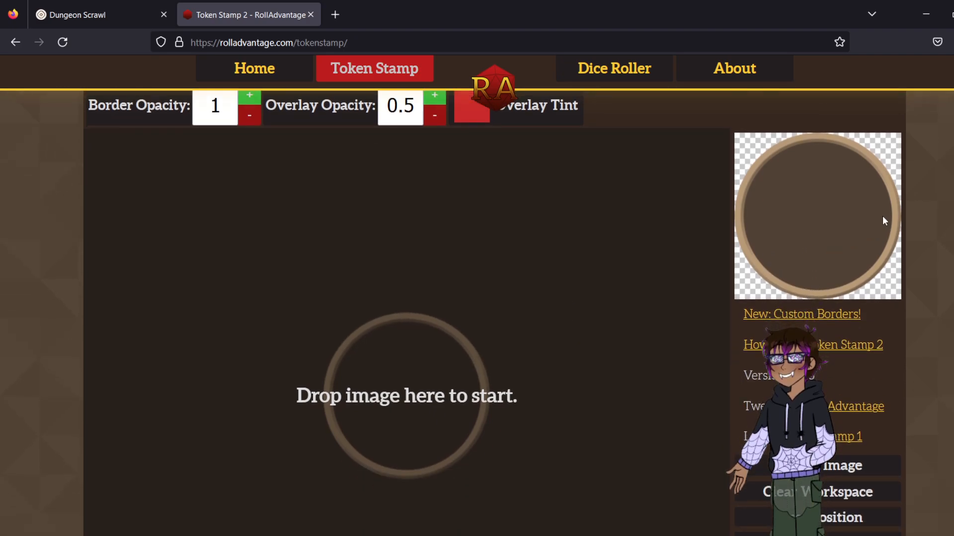
pyautogui.scroll(-1, 556, 326)
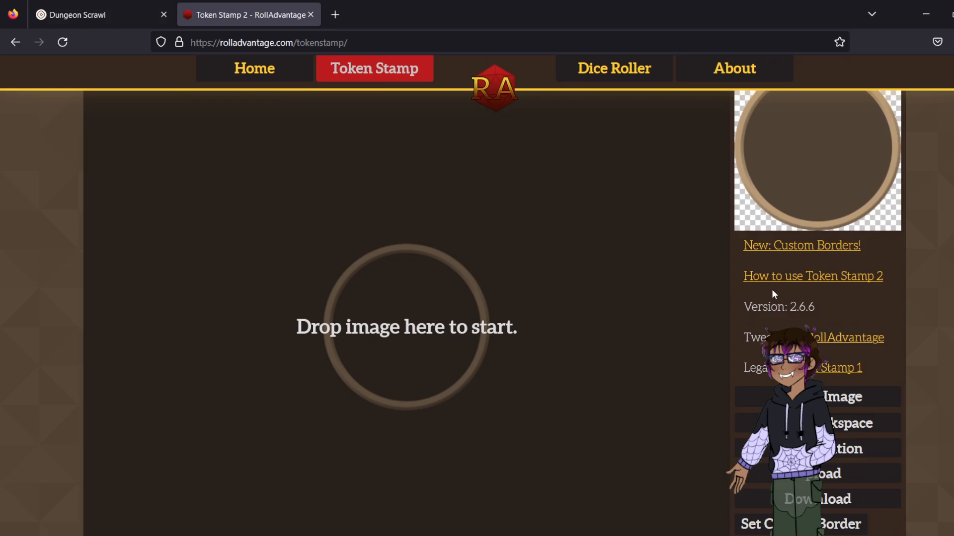
# - Paste the green troll picture into the token workspace and position its head and torso inside the circular border
pyautogui.click(794, 396)
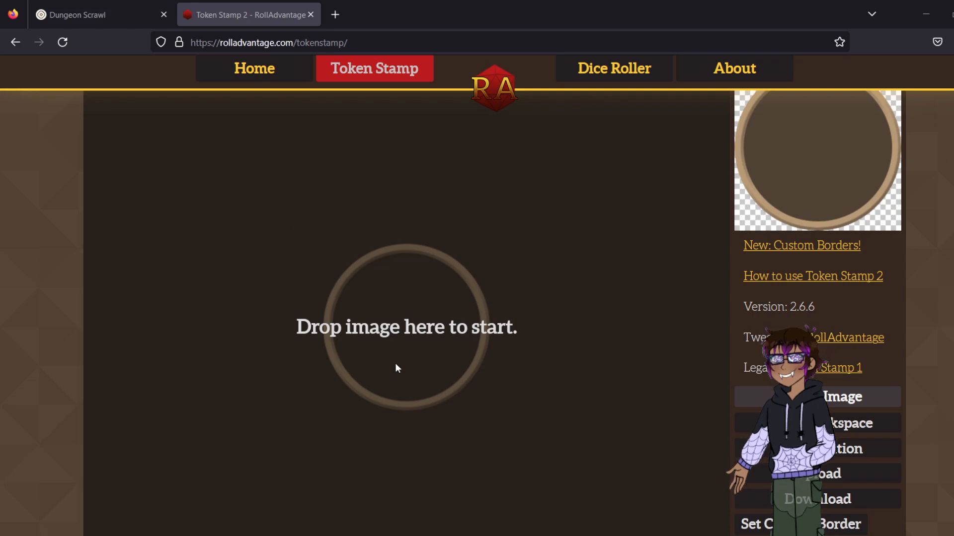
pyautogui.hotkey('ctrl', 'v')
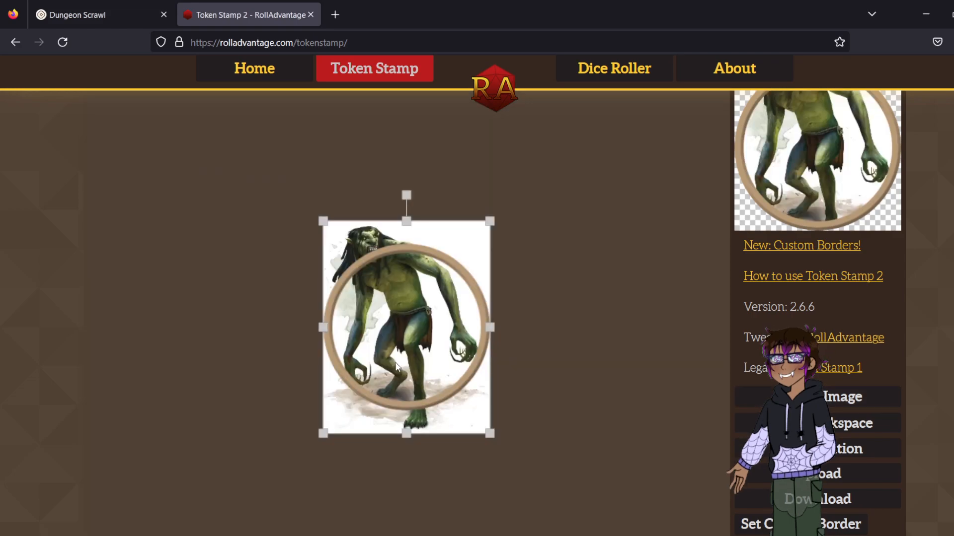
pyautogui.moveTo(396, 366); pyautogui.dragTo(469, 373)
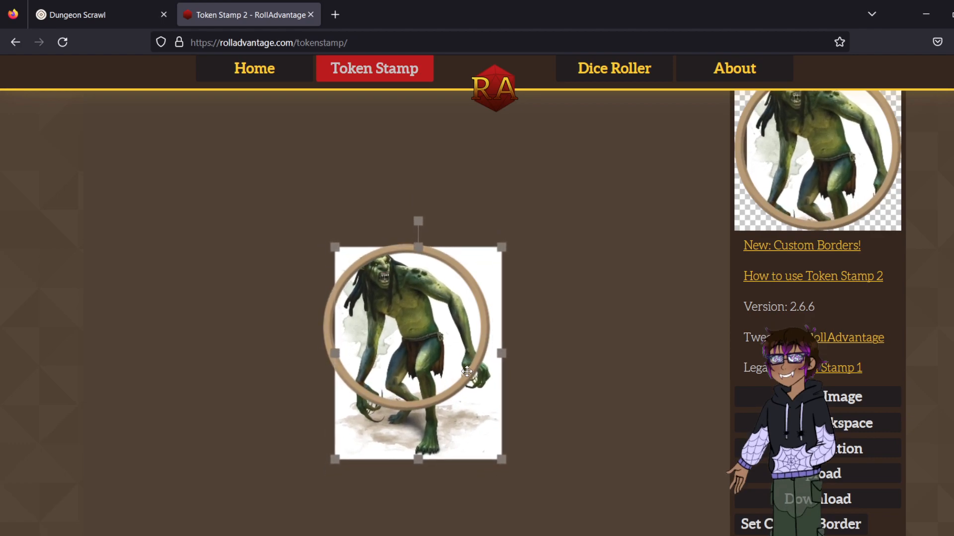
pyautogui.scroll(2, 913, 309)
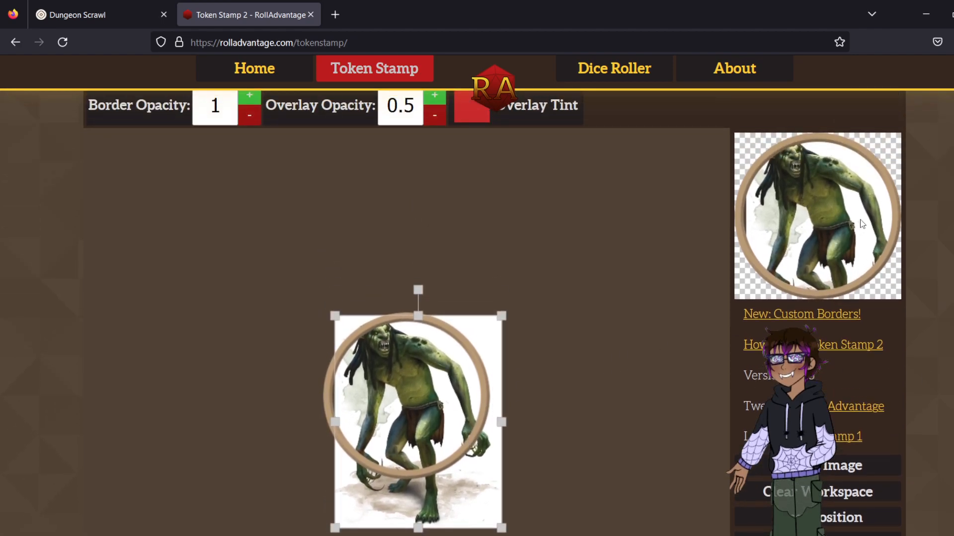
# - Widen the troll picture and adjust its position so that it covers the whole inside of the circular border
pyautogui.moveTo(430, 384); pyautogui.dragTo(444, 387)
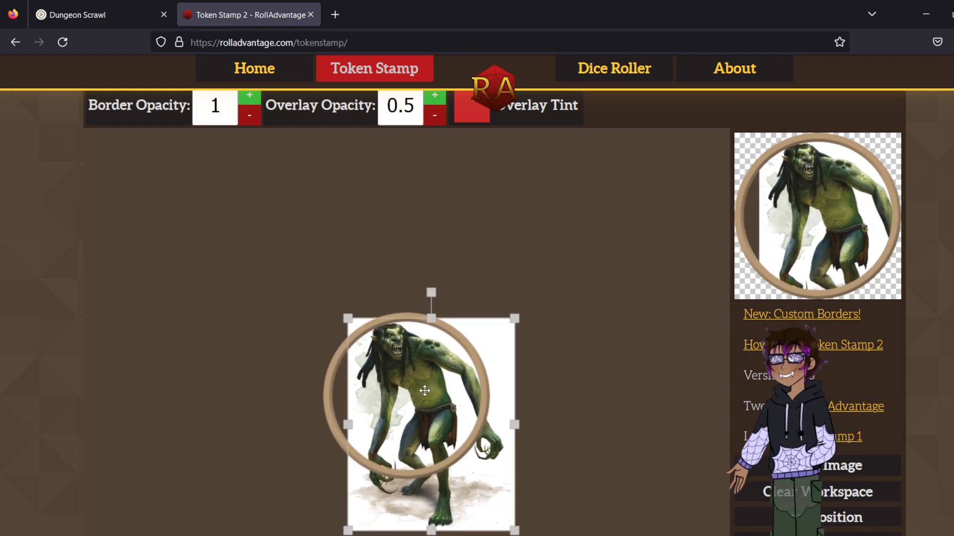
pyautogui.moveTo(348, 424); pyautogui.dragTo(328, 423)
pyautogui.moveTo(408, 406); pyautogui.dragTo(414, 408)
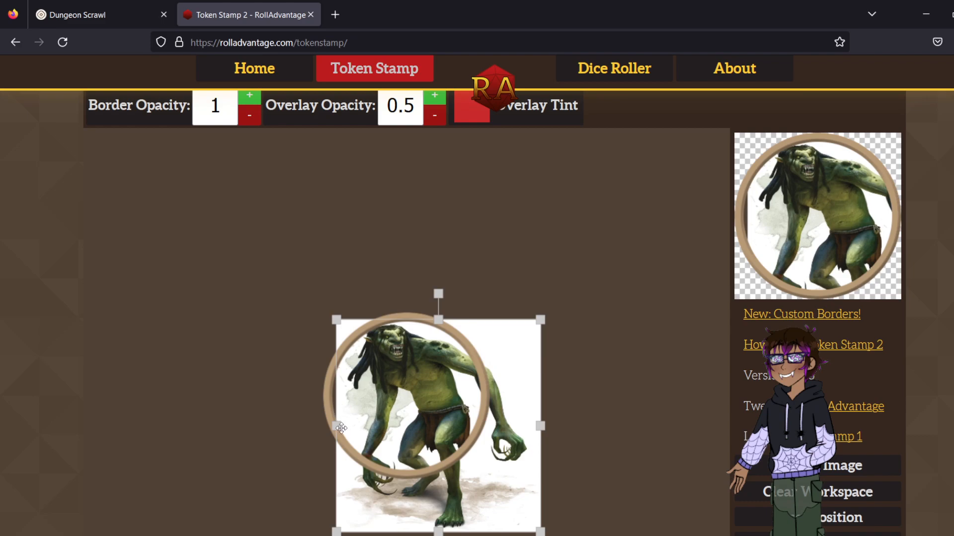
pyautogui.moveTo(337, 428); pyautogui.dragTo(330, 429)
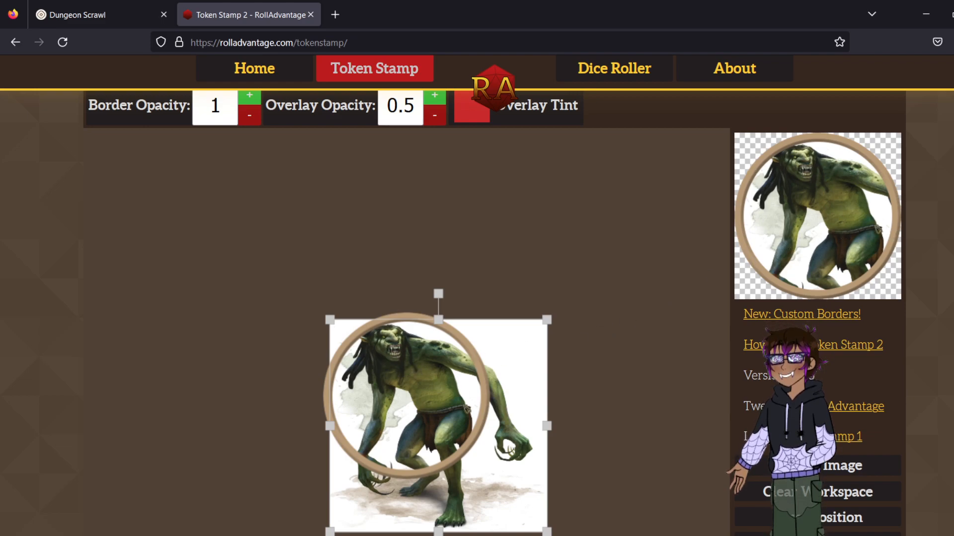
# - Download the finished troll token
pyautogui.scroll(-3, 492, 313)
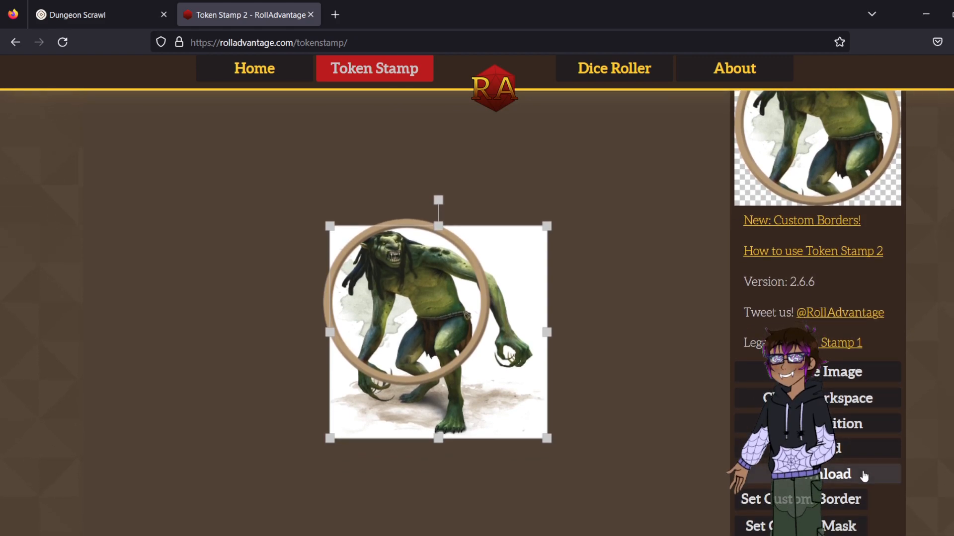
pyautogui.click(864, 476)
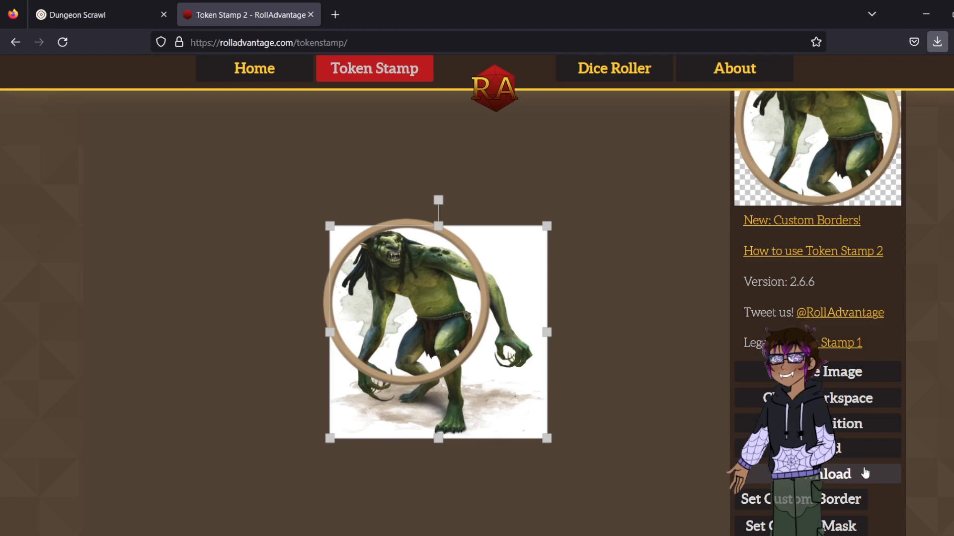
pyautogui.scroll(3, 942, 372)
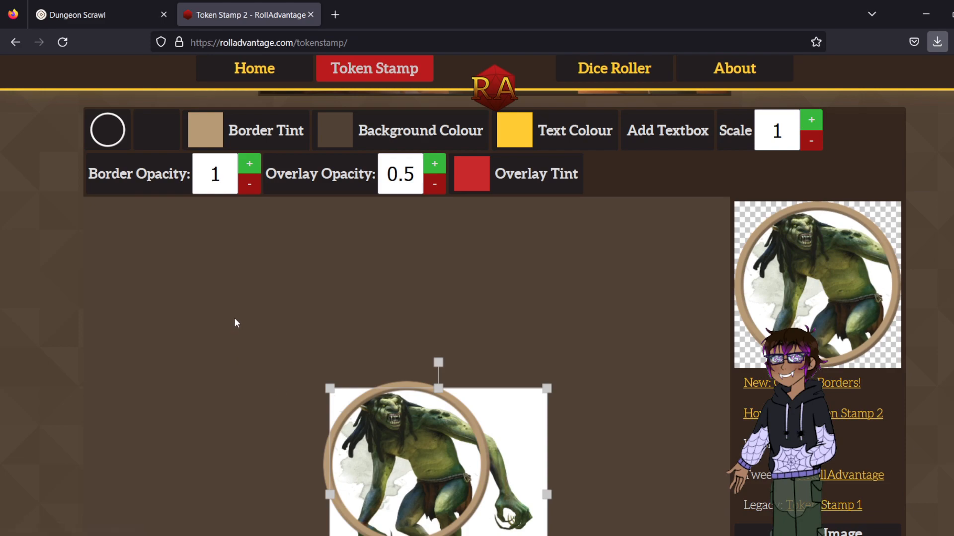
# - Switch back to Dungeon Scrawl, clear the "iso" search and filter the image library to Uploads
pyautogui.click(130, 4)
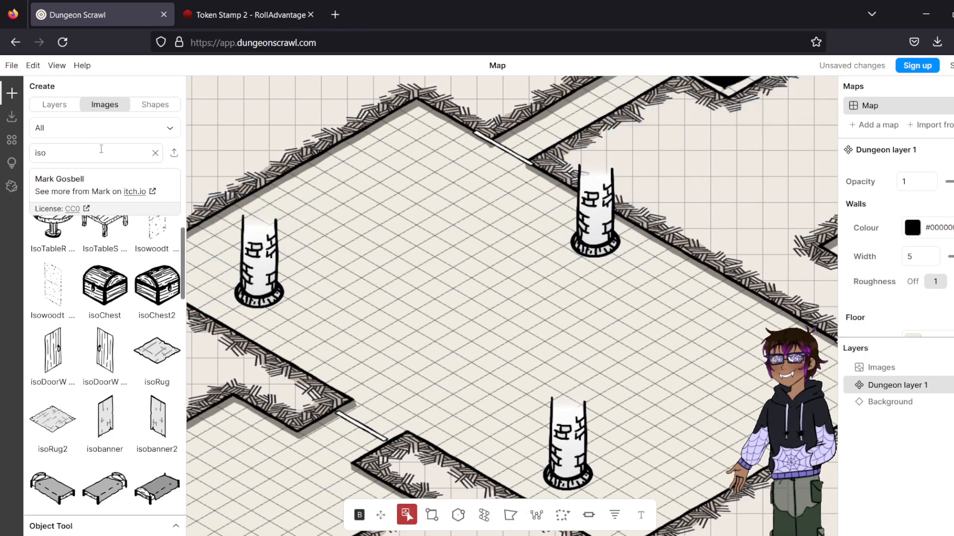
pyautogui.click(174, 154)
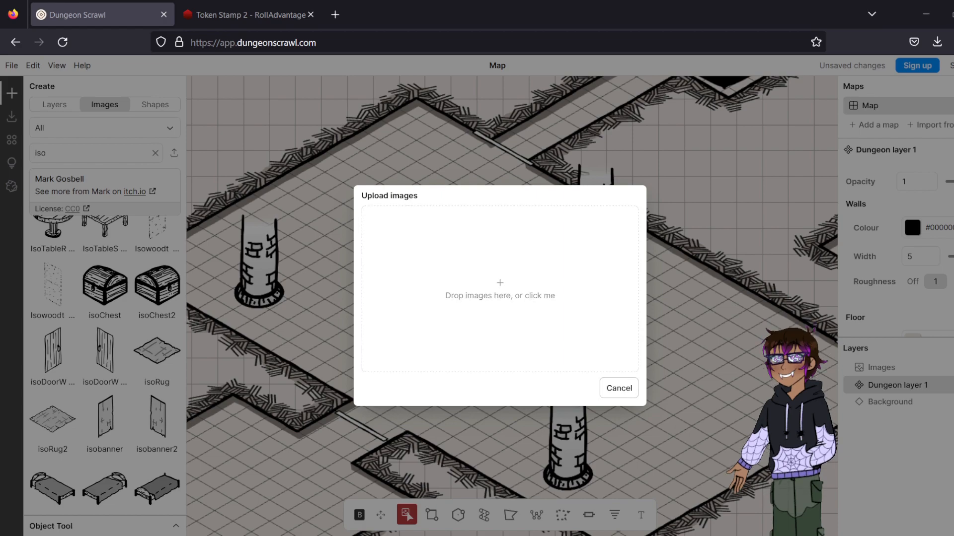
pyautogui.click(261, 198)
pyautogui.scroll(5, 67, 263)
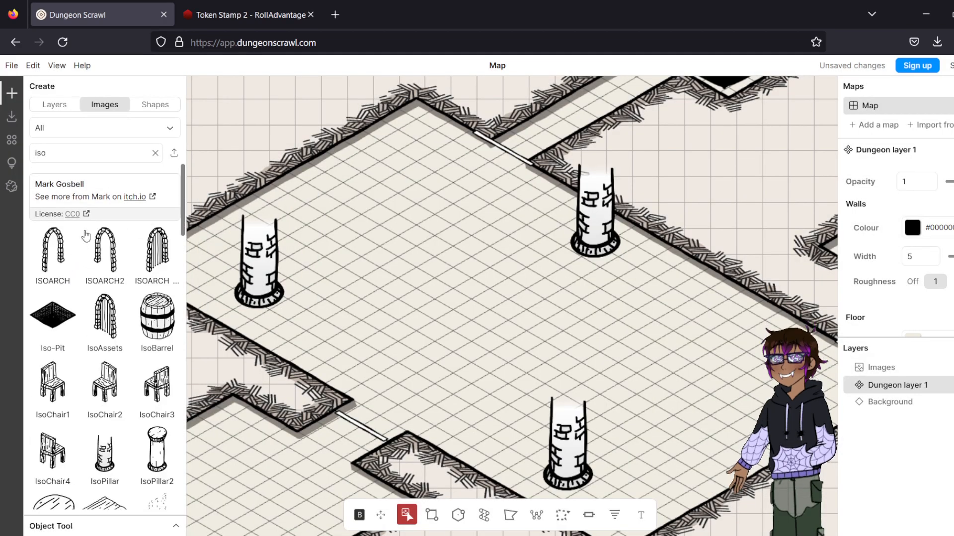
pyautogui.click(155, 153)
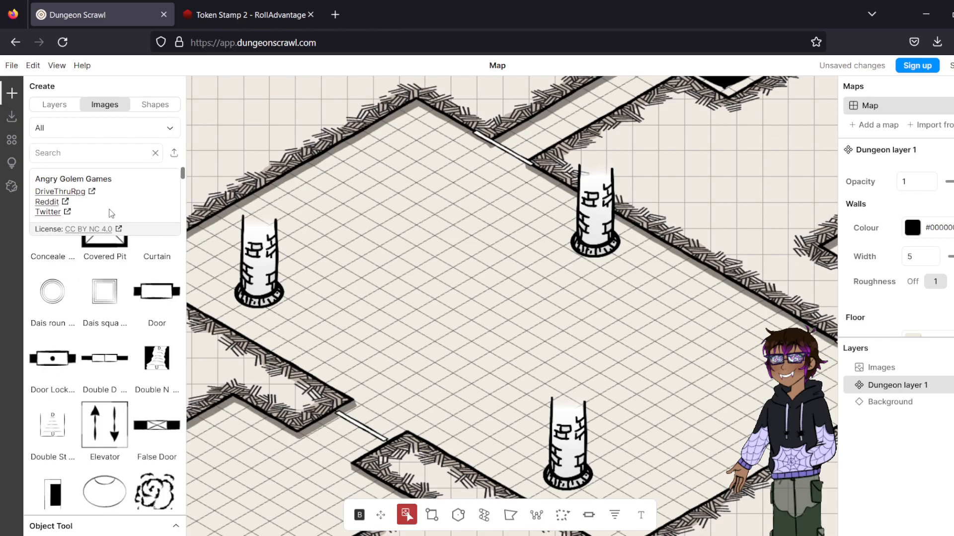
pyautogui.click(146, 130)
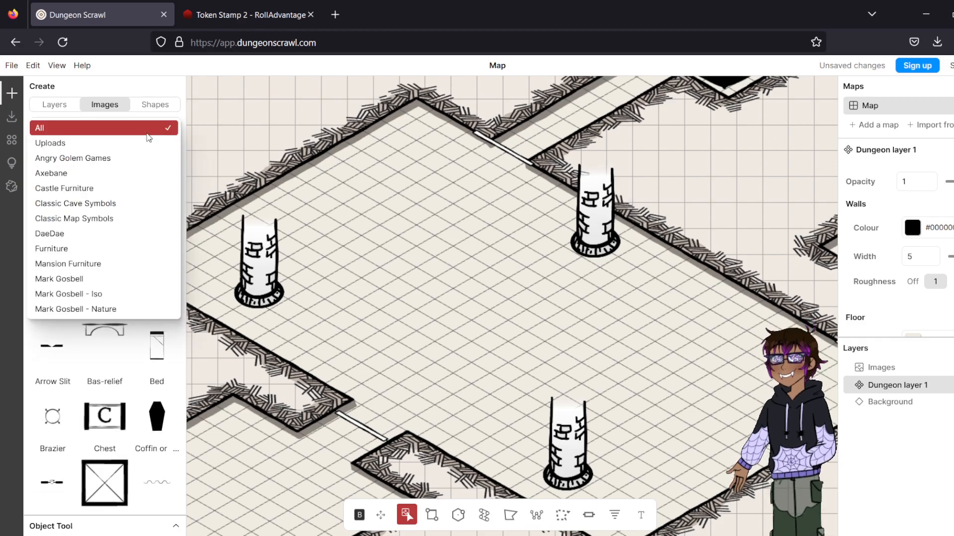
pyautogui.click(119, 147)
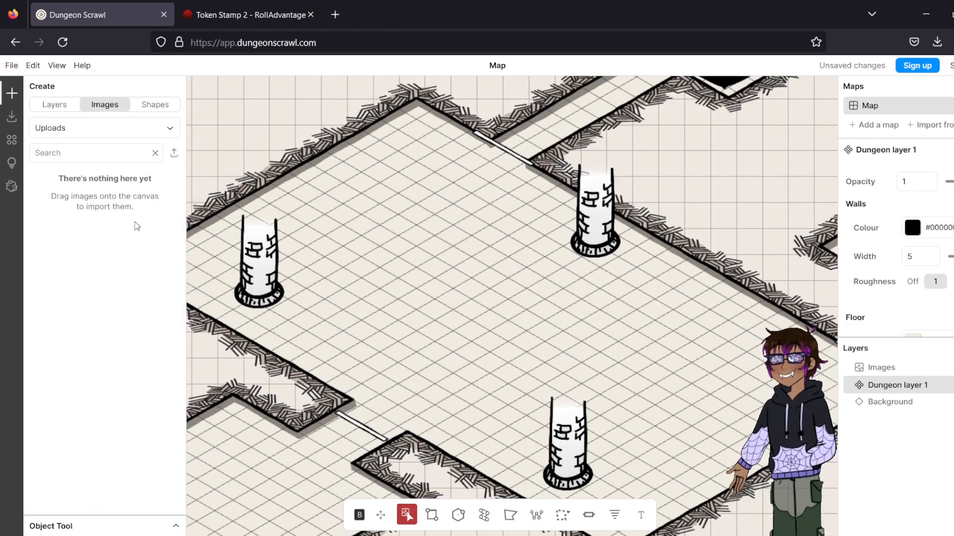
# - Upload the token_1 image at 70 px per cell and place it in the upper part of the large room
pyautogui.click(174, 153)
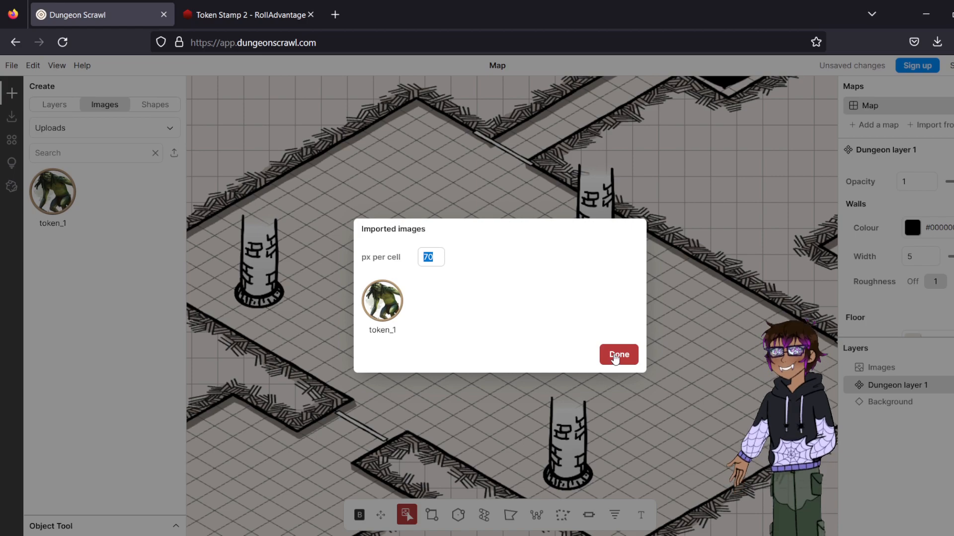
pyautogui.click(615, 356)
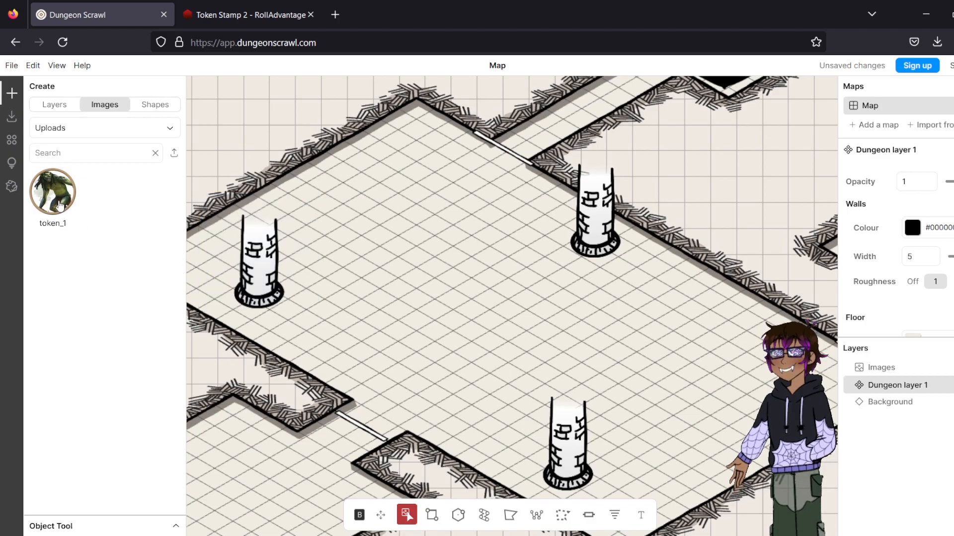
pyautogui.click(61, 206)
pyautogui.moveTo(554, 353); pyautogui.dragTo(434, 233)
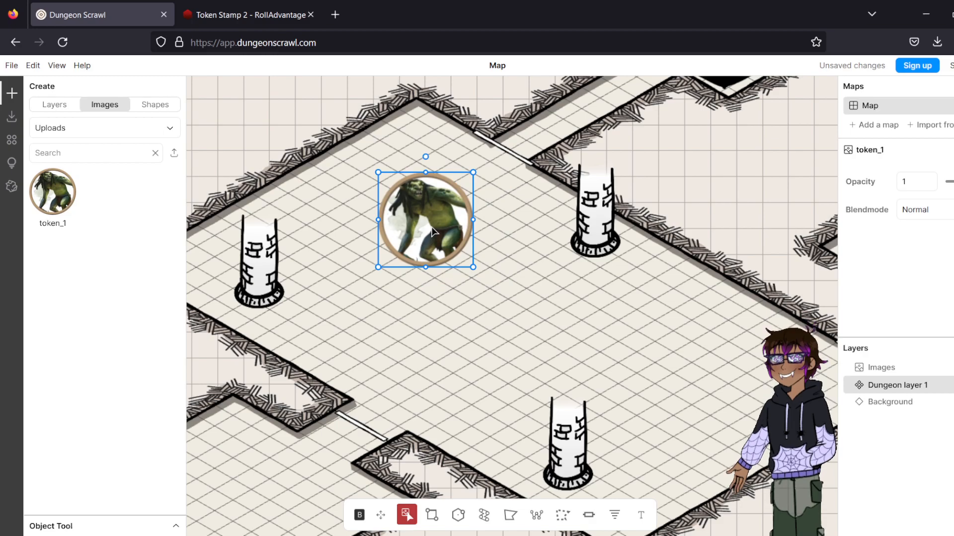
# - Duplicate the troll token and place the copy in the large room, between the right-hand and lower pillars
pyautogui.rightClick(439, 247)
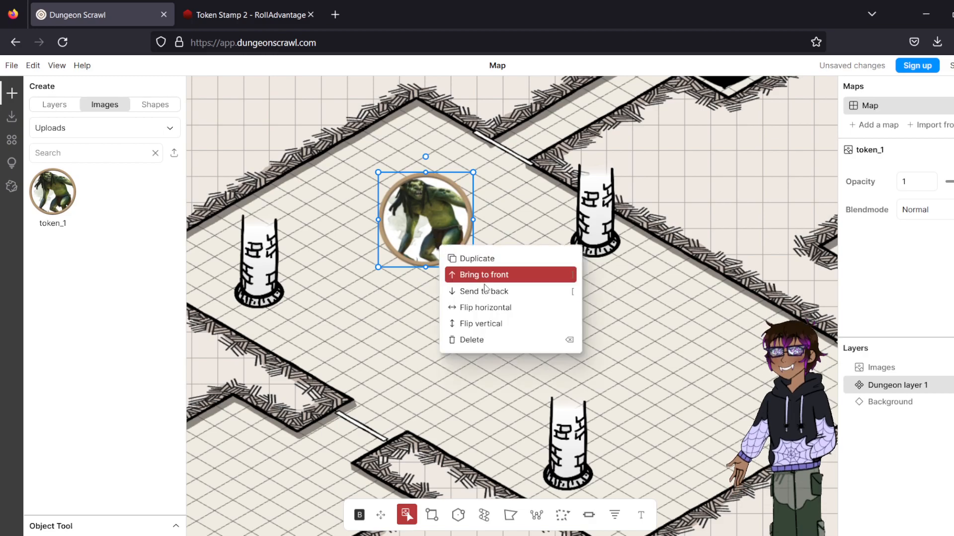
pyautogui.click(493, 258)
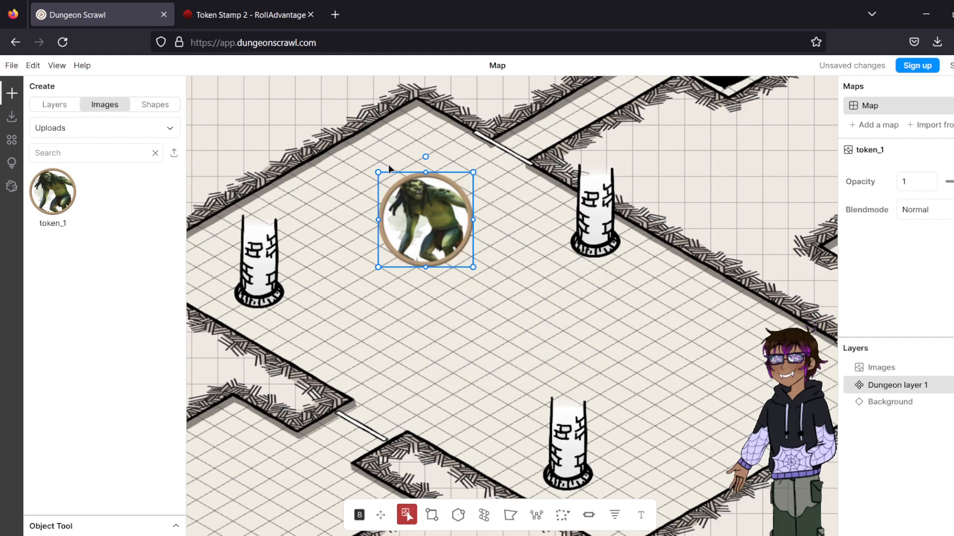
pyautogui.moveTo(425, 210); pyautogui.dragTo(592, 315)
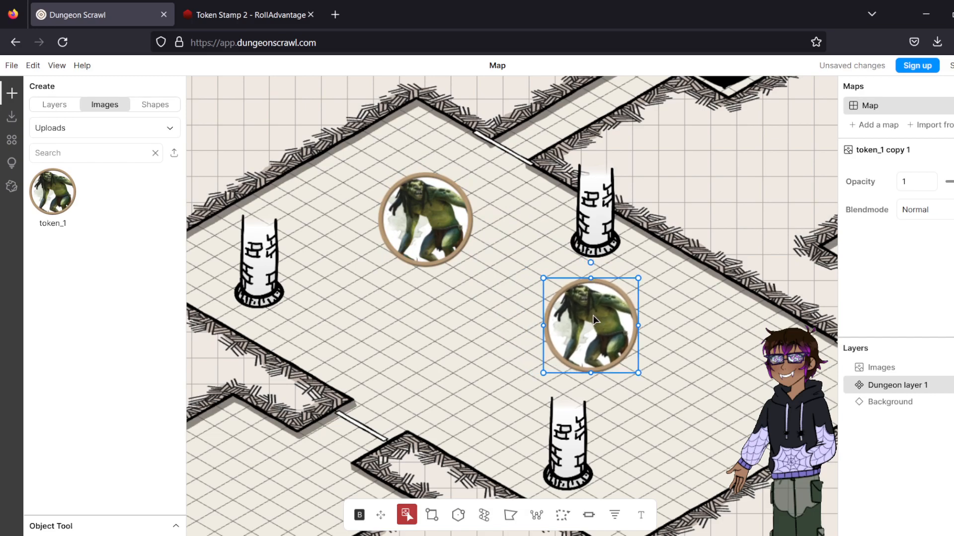
pyautogui.click(655, 317)
# - Look over the troll tokens, pillars and neighbouring rooms across the dungeon map
pyautogui.moveTo(720, 304); pyautogui.dragTo(691, 324)
pyautogui.scroll(-2, 640, 367)
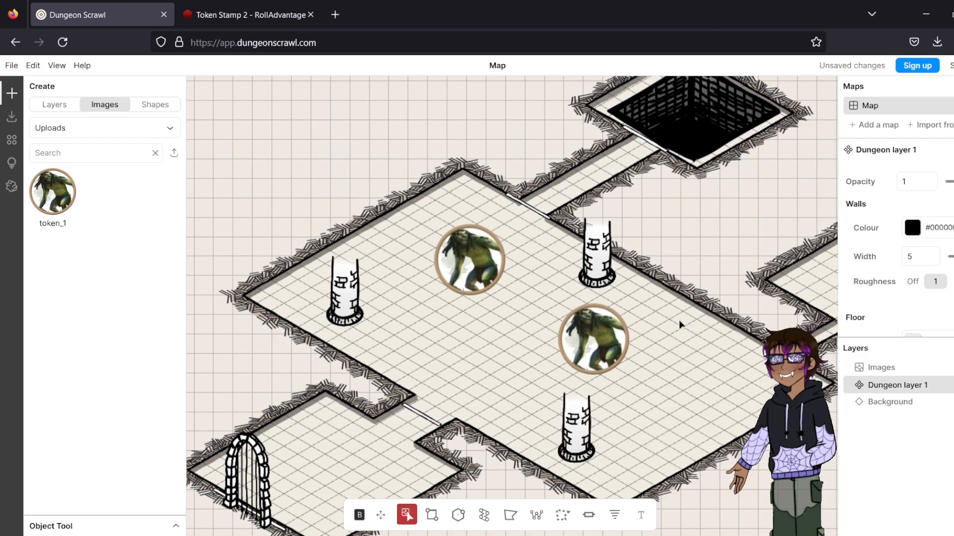
pyautogui.click(448, 256)
pyautogui.click(664, 404)
pyautogui.moveTo(677, 335); pyautogui.dragTo(607, 359)
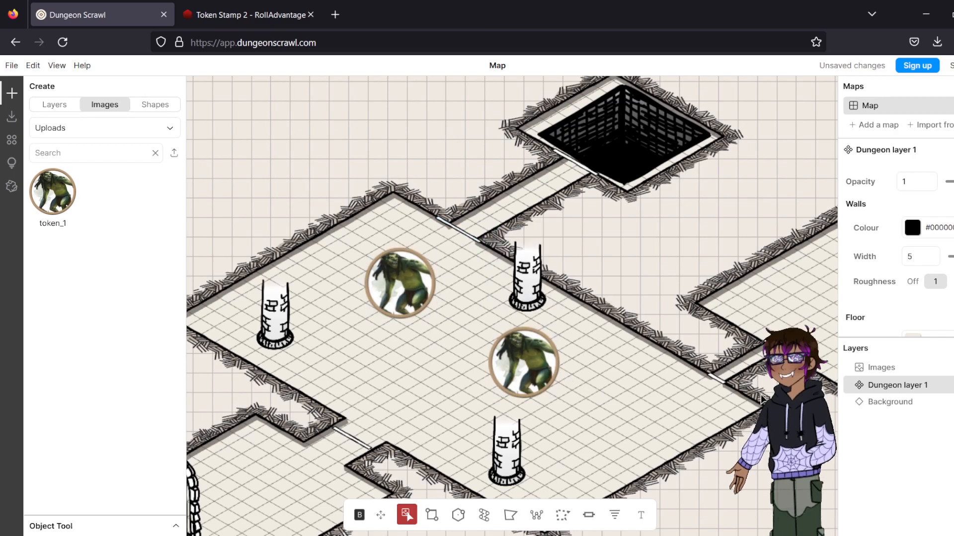
pyautogui.moveTo(662, 392); pyautogui.dragTo(683, 360)
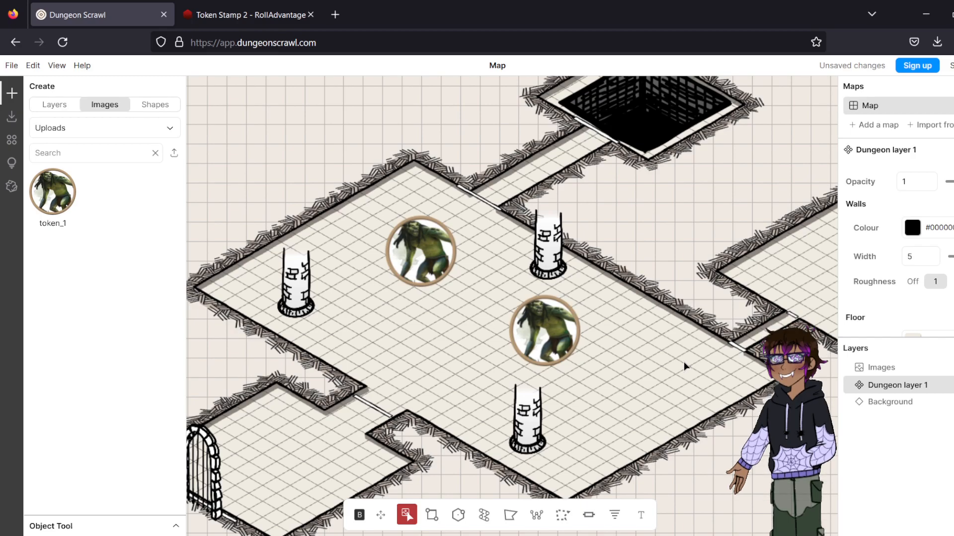
pyautogui.moveTo(683, 362); pyautogui.dragTo(607, 388)
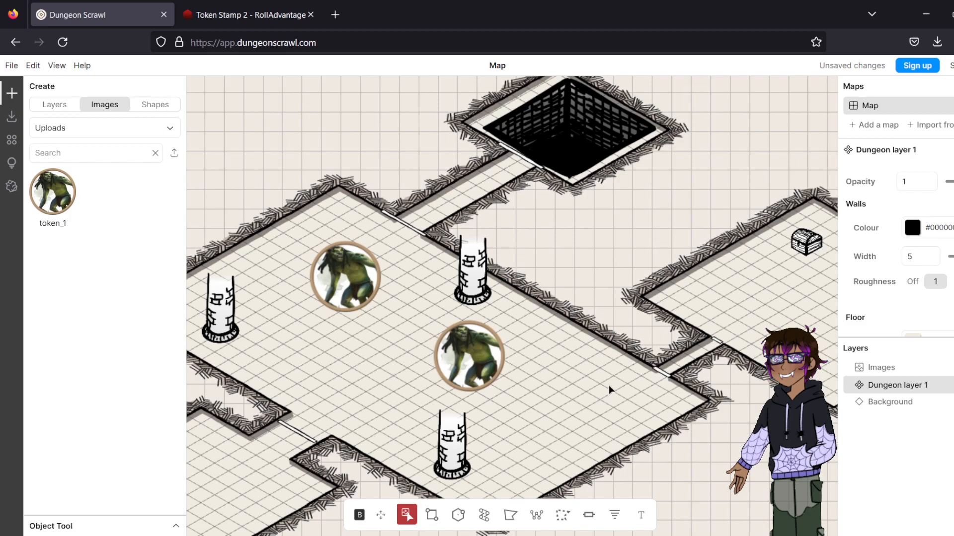
pyautogui.moveTo(757, 254); pyautogui.dragTo(649, 288)
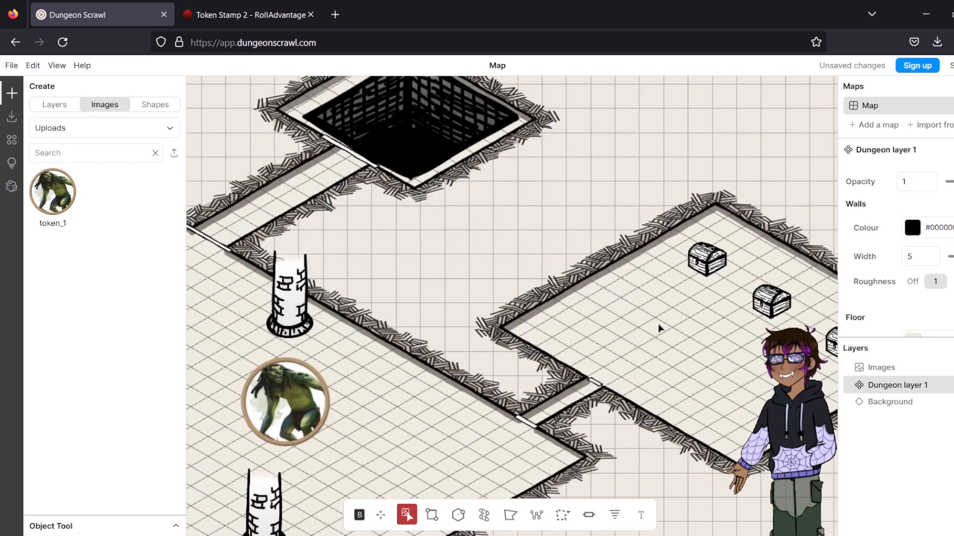
pyautogui.scroll(-2, 657, 323)
pyautogui.moveTo(350, 382); pyautogui.dragTo(472, 345)
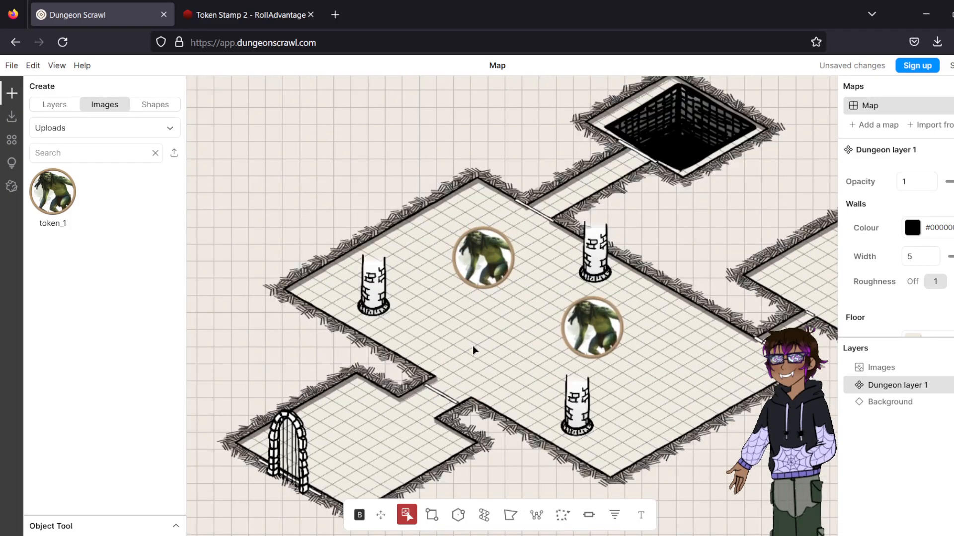
pyautogui.scroll(2, 472, 346)
pyautogui.scroll(-1, 472, 345)
pyautogui.click(585, 314)
pyautogui.click(507, 279)
pyautogui.click(609, 308)
pyautogui.click(708, 316)
pyautogui.moveTo(707, 313); pyautogui.dragTo(622, 351)
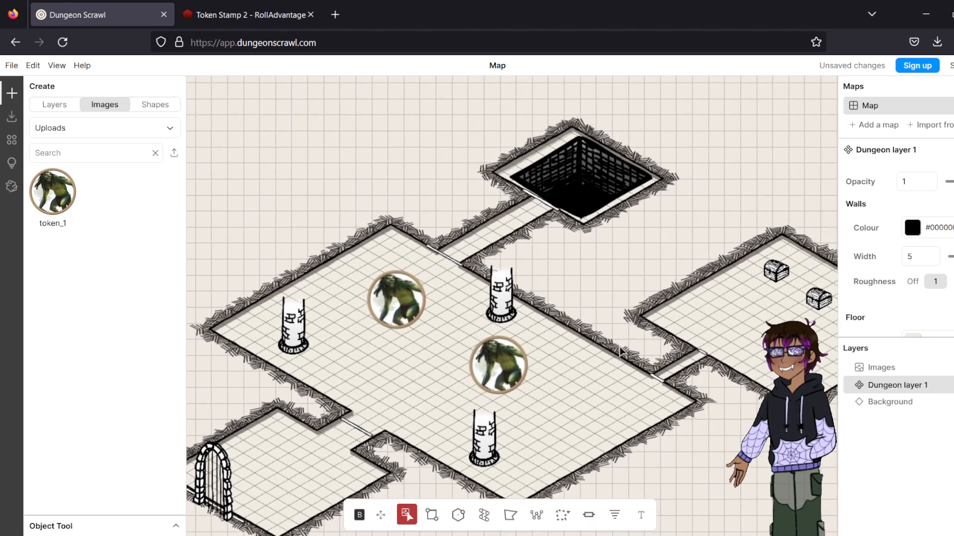
pyautogui.moveTo(755, 329); pyautogui.dragTo(808, 275)
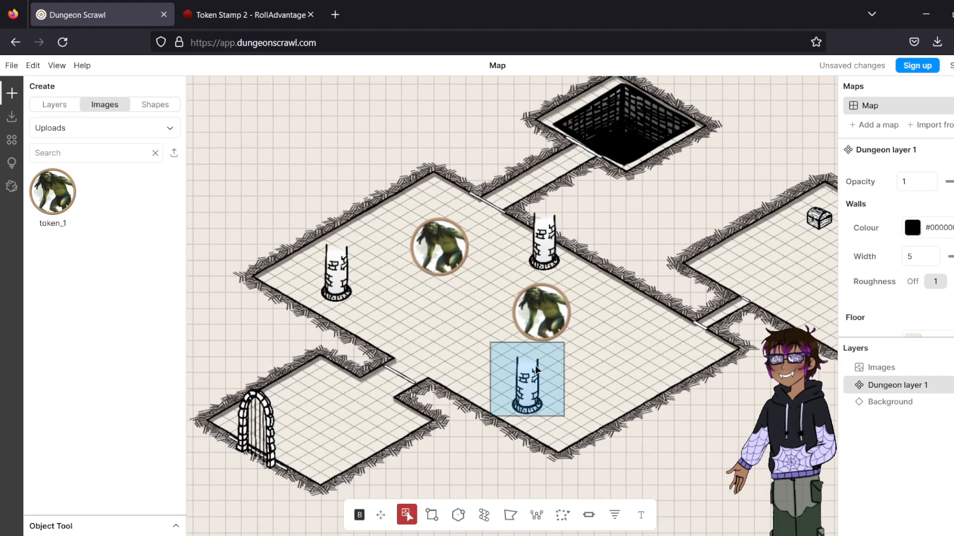
pyautogui.scroll(5, 492, 343)
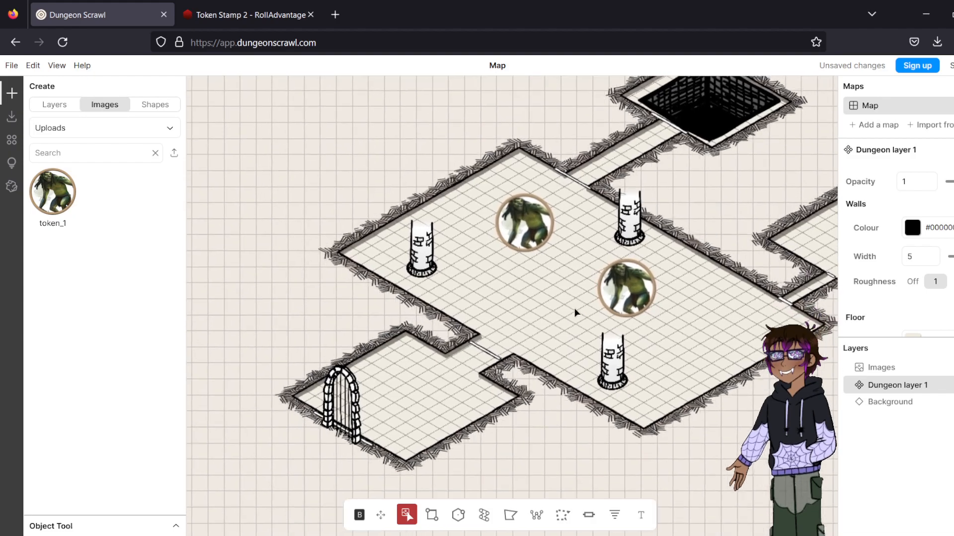
pyautogui.scroll(2, 577, 303)
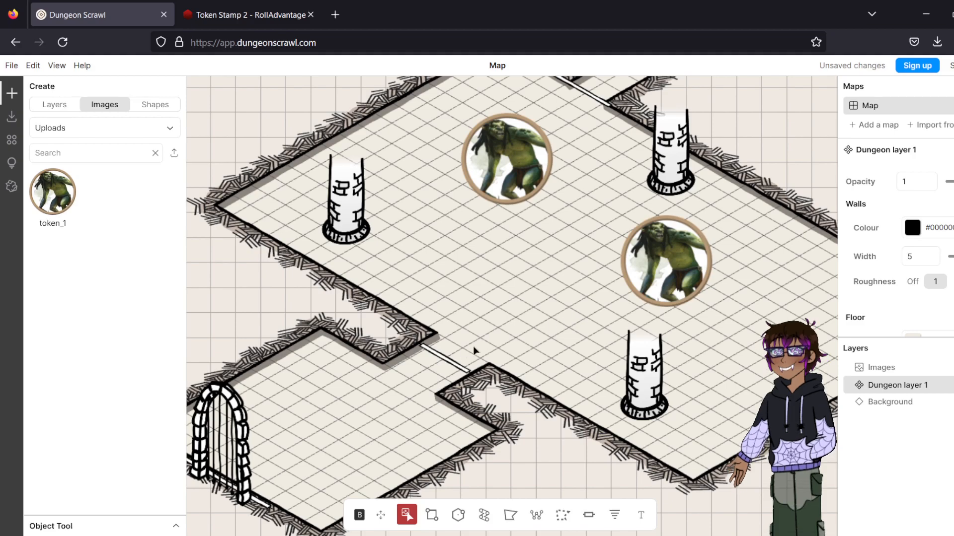
pyautogui.moveTo(543, 325); pyautogui.dragTo(580, 291)
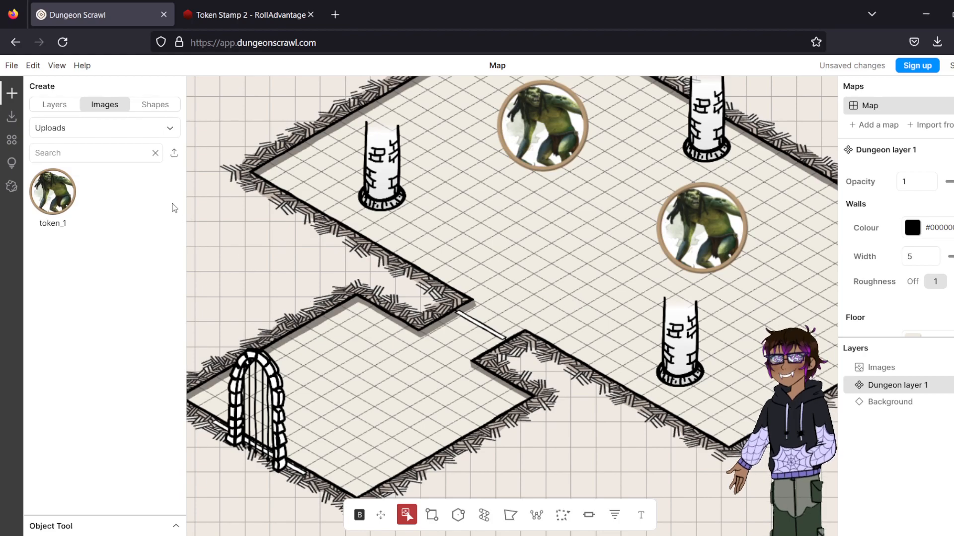
# - Set the image library filter to All and search for "iso"
pyautogui.click(168, 127)
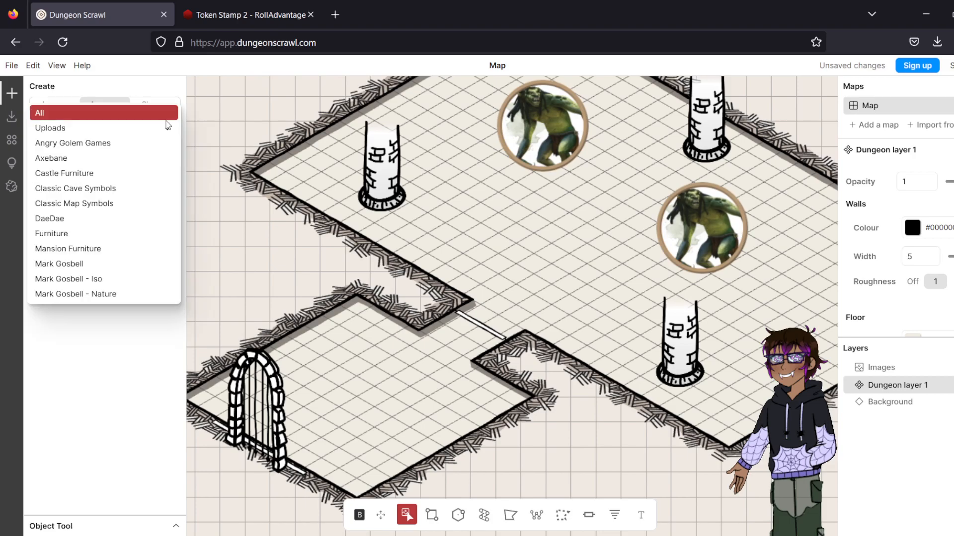
pyautogui.click(128, 114)
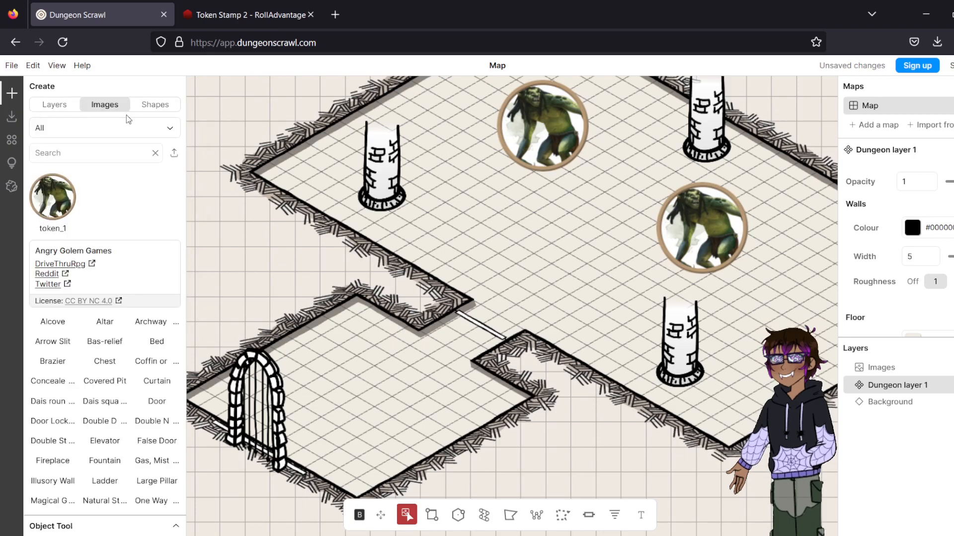
pyautogui.click(122, 153)
pyautogui.write('iso')
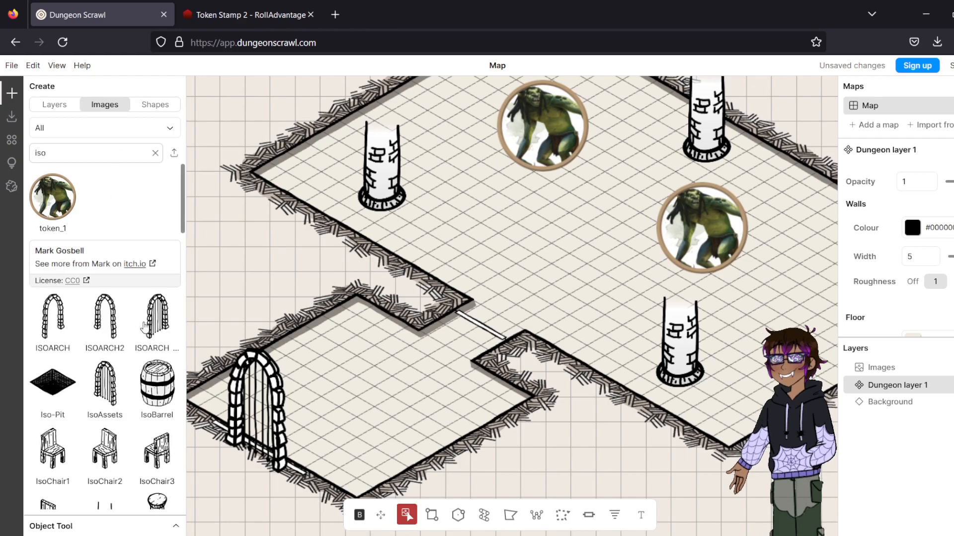
# - Add the isobones image, place it against the upper wall of the archway room and straighten its rotation
pyautogui.scroll(-4, 167, 384)
pyautogui.scroll(-5, 168, 384)
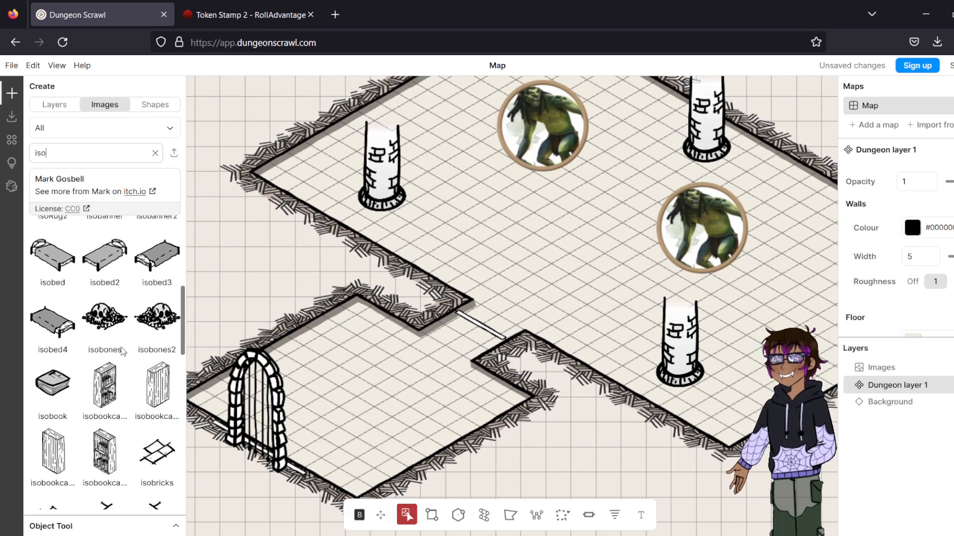
pyautogui.click(103, 320)
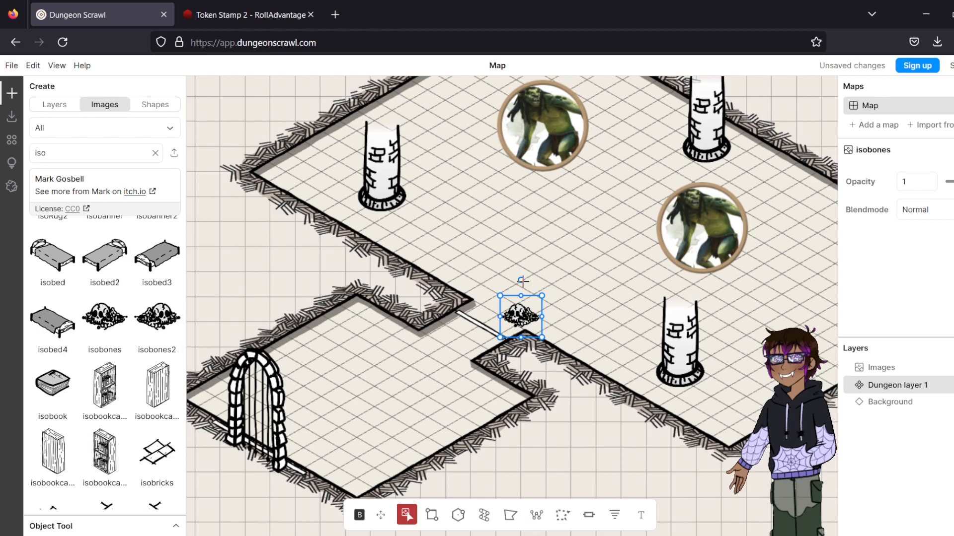
pyautogui.moveTo(515, 302); pyautogui.dragTo(311, 337)
pyautogui.moveTo(308, 301)
pyautogui.mouseDown()
pyautogui.moveTo(264, 300)
pyautogui.moveTo(336, 308)
pyautogui.moveTo(308, 304)
pyautogui.mouseUp()
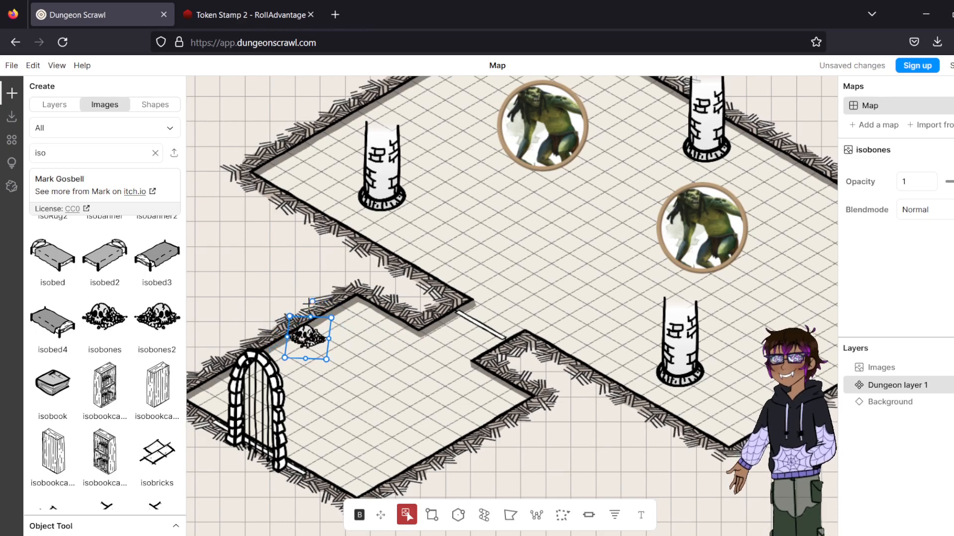
pyautogui.click(377, 369)
pyautogui.click(320, 338)
pyautogui.moveTo(313, 301); pyautogui.dragTo(309, 302)
# - Duplicate the bone pile and place the copy by the lower wall of the archway room
pyautogui.rightClick(315, 332)
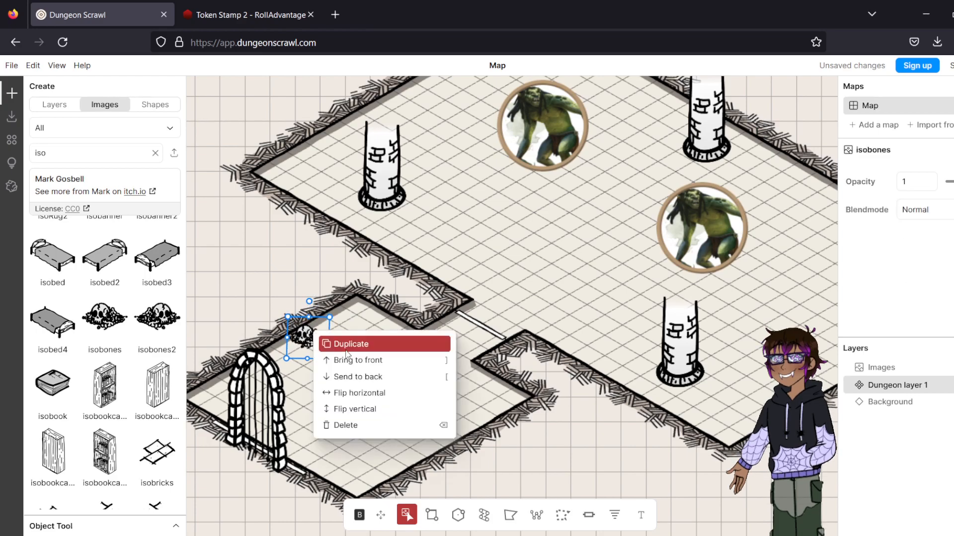
pyautogui.click(362, 347)
pyautogui.moveTo(327, 348); pyautogui.dragTo(405, 461)
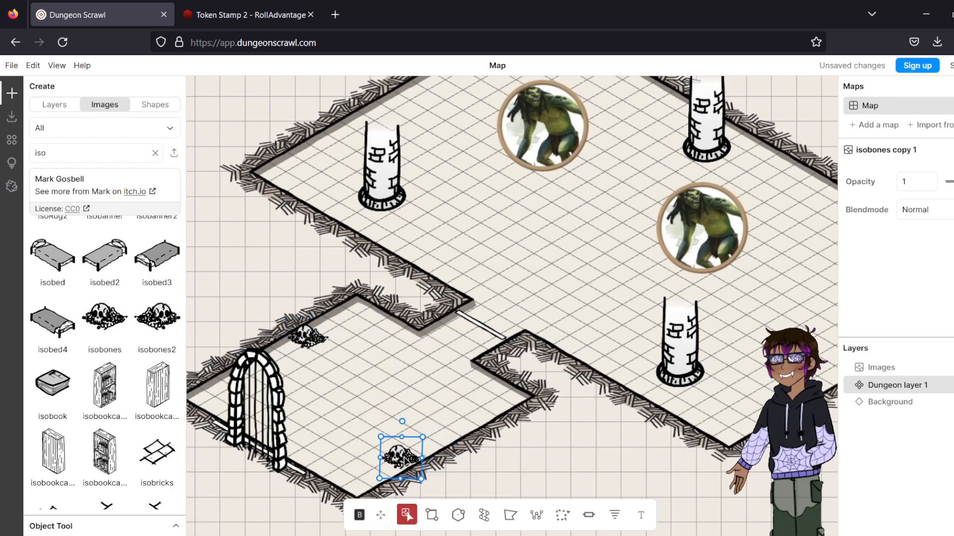
# - Duplicate the bone pile three times and cluster the copies at the foot of the large room's left pillar
pyautogui.rightClick(401, 430)
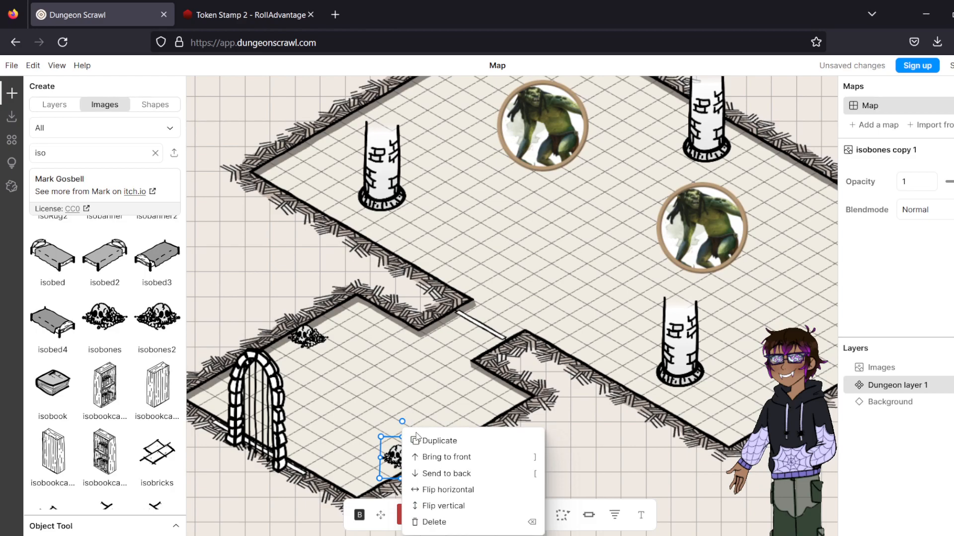
pyautogui.click(434, 441)
pyautogui.moveTo(415, 445); pyautogui.dragTo(401, 210)
pyautogui.rightClick(413, 217)
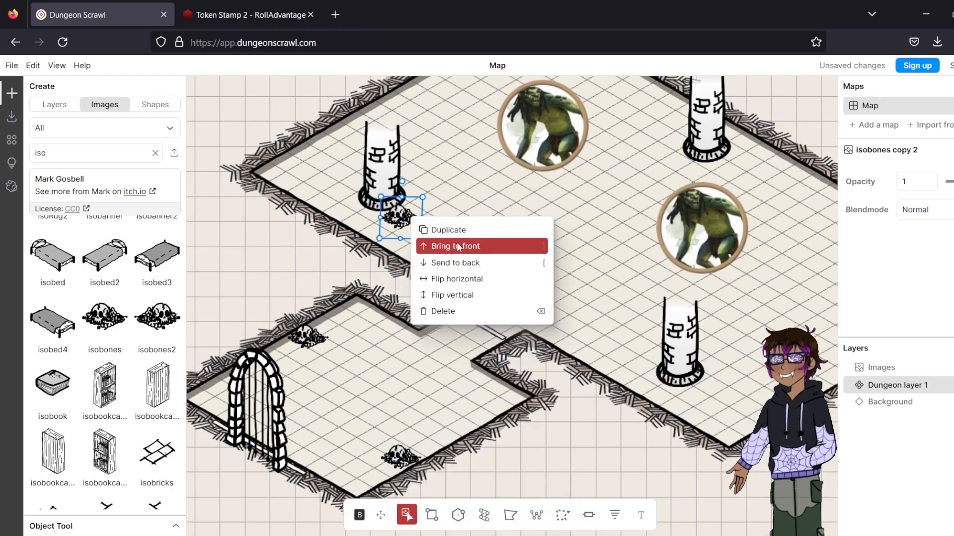
pyautogui.click(427, 229)
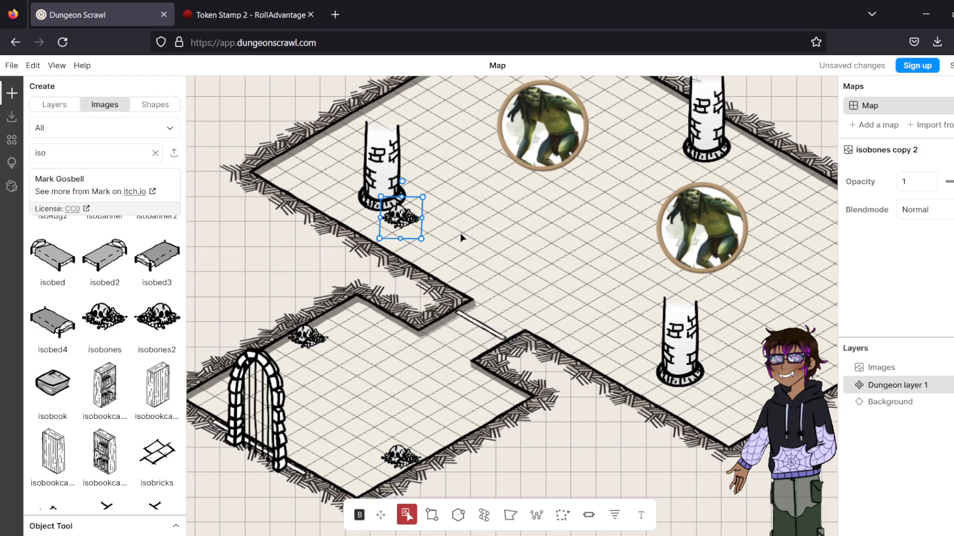
pyautogui.moveTo(399, 217); pyautogui.dragTo(402, 237)
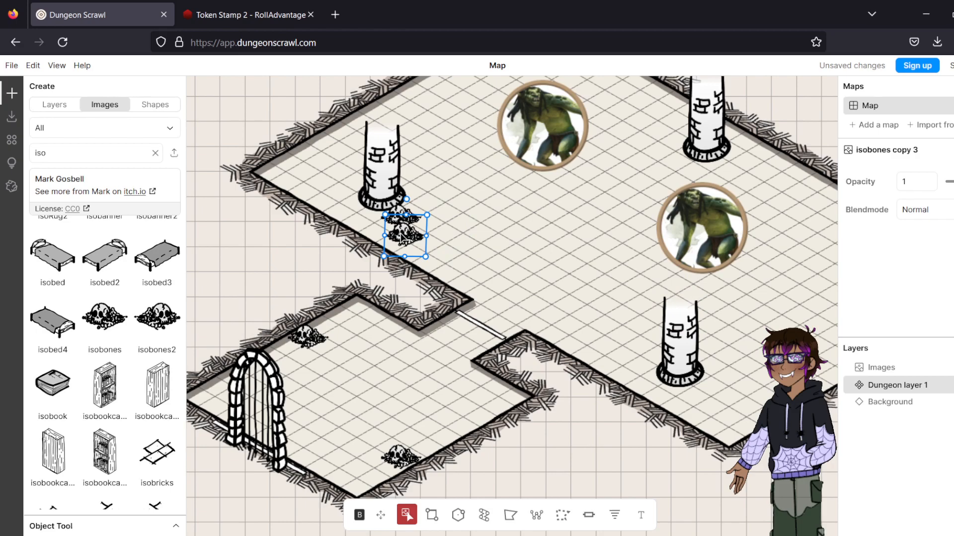
pyautogui.rightClick(403, 237)
pyautogui.click(433, 247)
# - Duplicate the bone pile three more times and group the copies near the bottom corner of the large room
pyautogui.moveTo(413, 239); pyautogui.dragTo(770, 387)
pyautogui.rightClick(436, 231)
pyautogui.click(457, 241)
pyautogui.rightClick(770, 387)
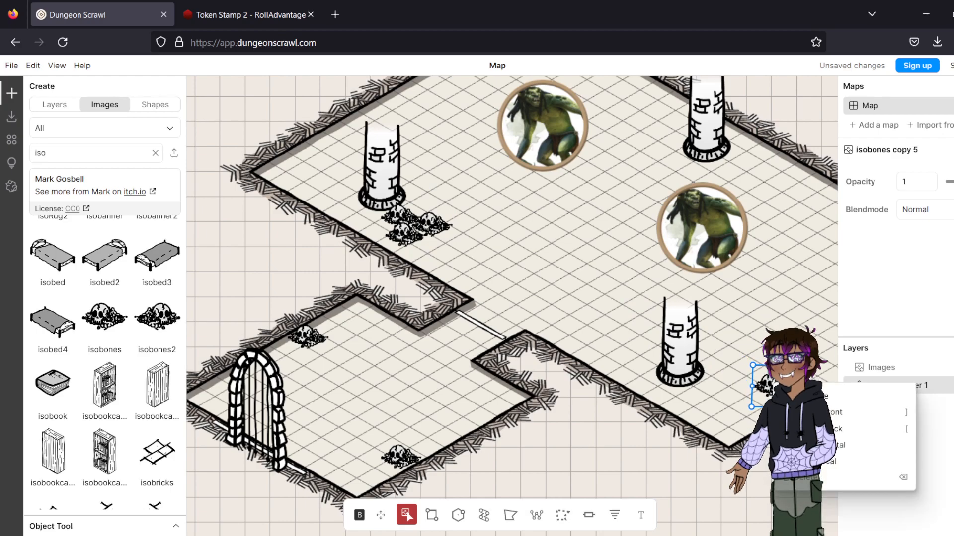
pyautogui.click(800, 396)
pyautogui.moveTo(770, 387); pyautogui.dragTo(819, 376)
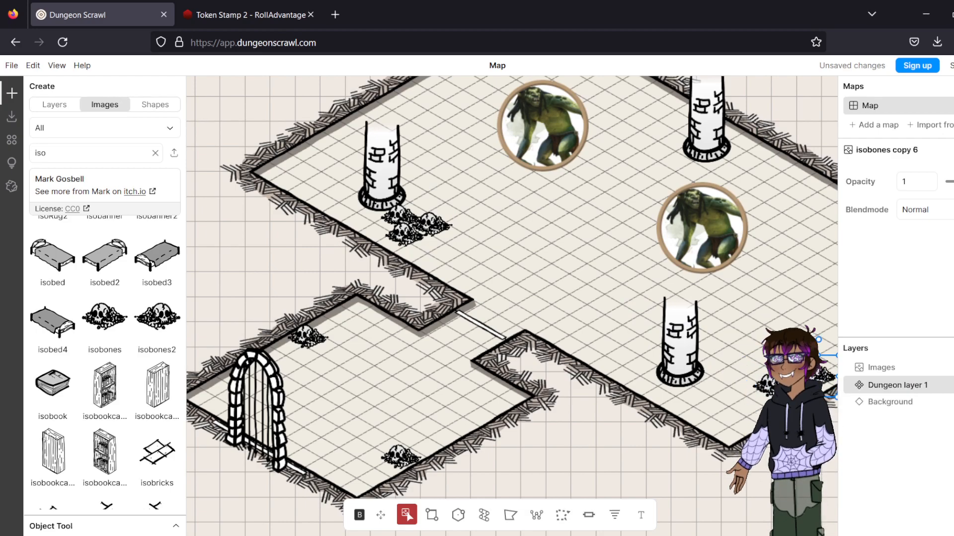
pyautogui.rightClick(820, 382)
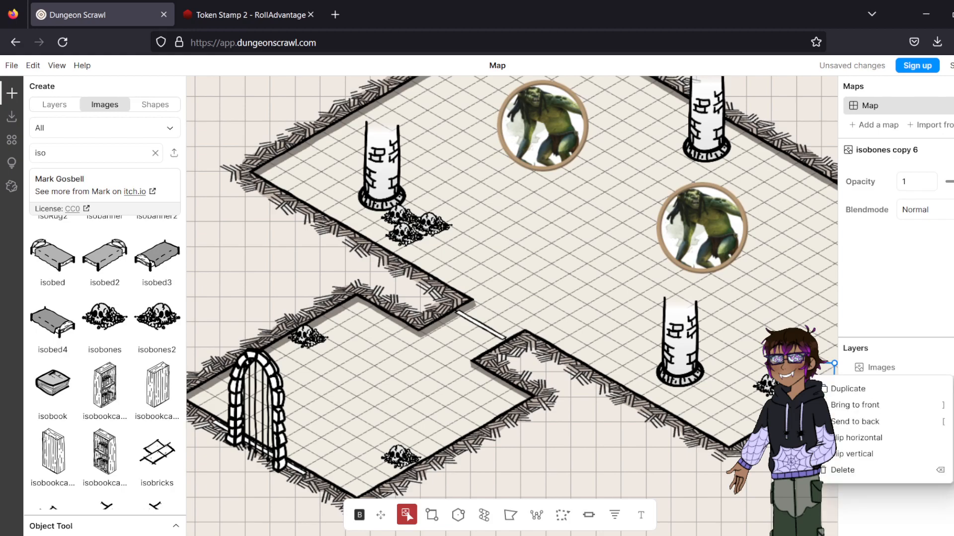
pyautogui.click(825, 392)
pyautogui.moveTo(825, 385); pyautogui.dragTo(755, 400)
pyautogui.moveTo(747, 356); pyautogui.dragTo(551, 413)
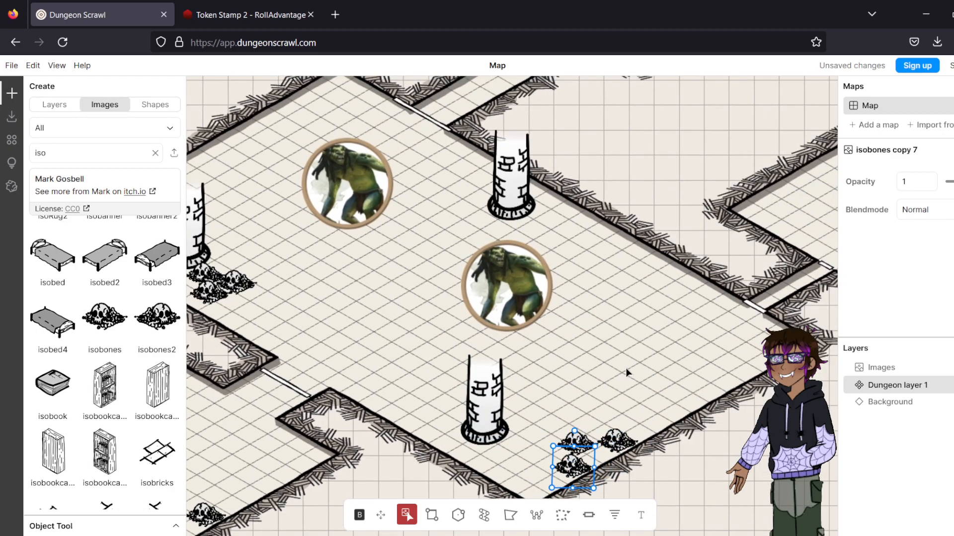
# - Duplicate a bone pile from the bottom corner and place the copy against the large room's upper-right wall
pyautogui.rightClick(576, 430)
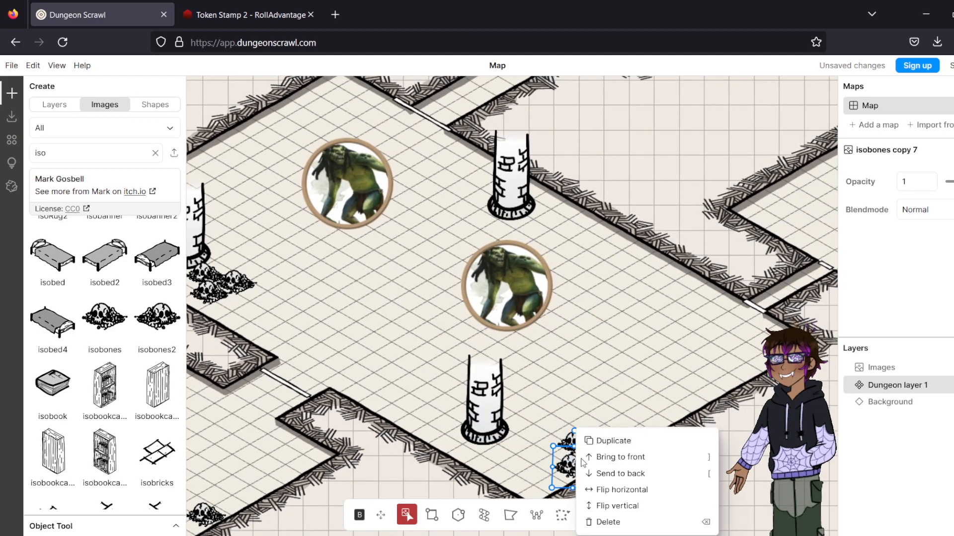
pyautogui.click(615, 442)
pyautogui.moveTo(574, 464); pyautogui.dragTo(647, 265)
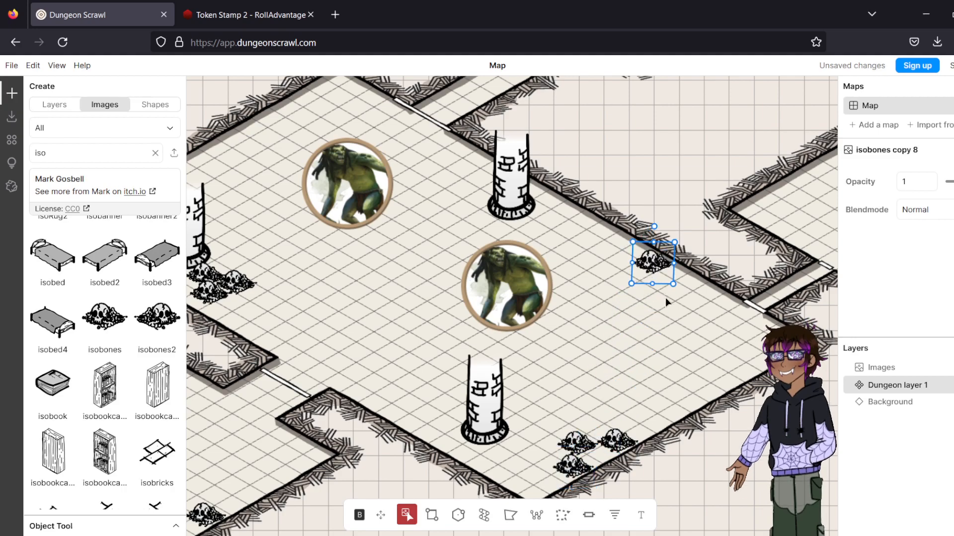
pyautogui.click(708, 284)
pyautogui.moveTo(737, 258); pyautogui.dragTo(544, 330)
pyautogui.scroll(-2, 545, 330)
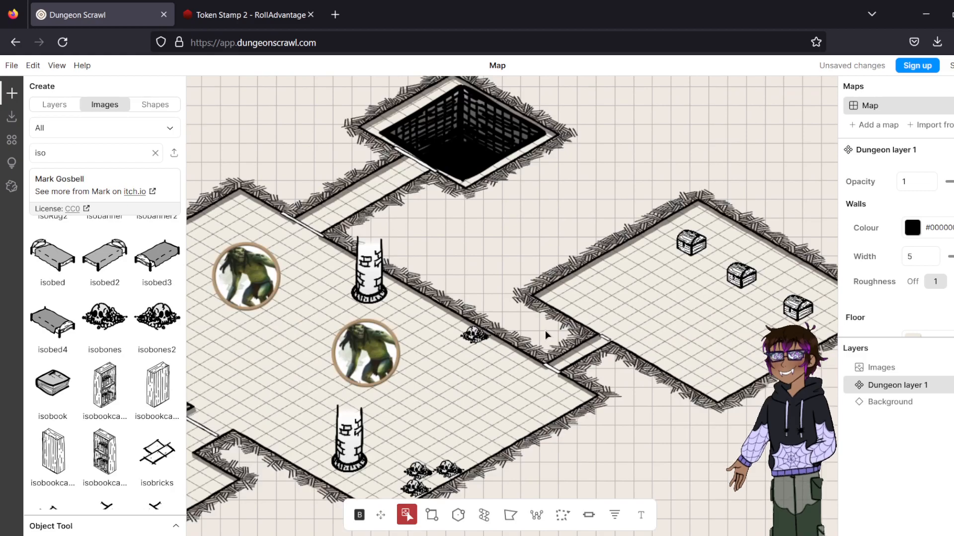
pyautogui.scroll(3, 543, 358)
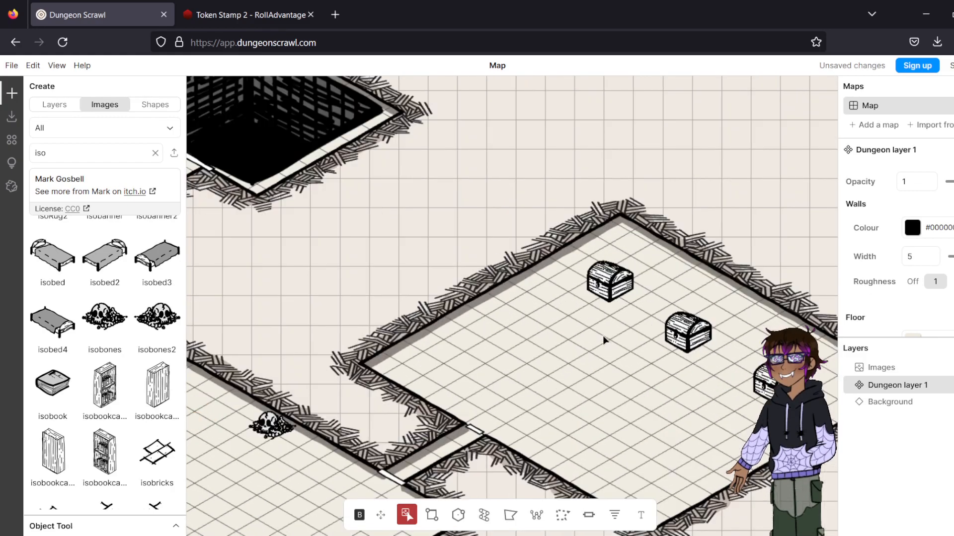
pyautogui.scroll(1, 616, 331)
pyautogui.scroll(-2, 534, 319)
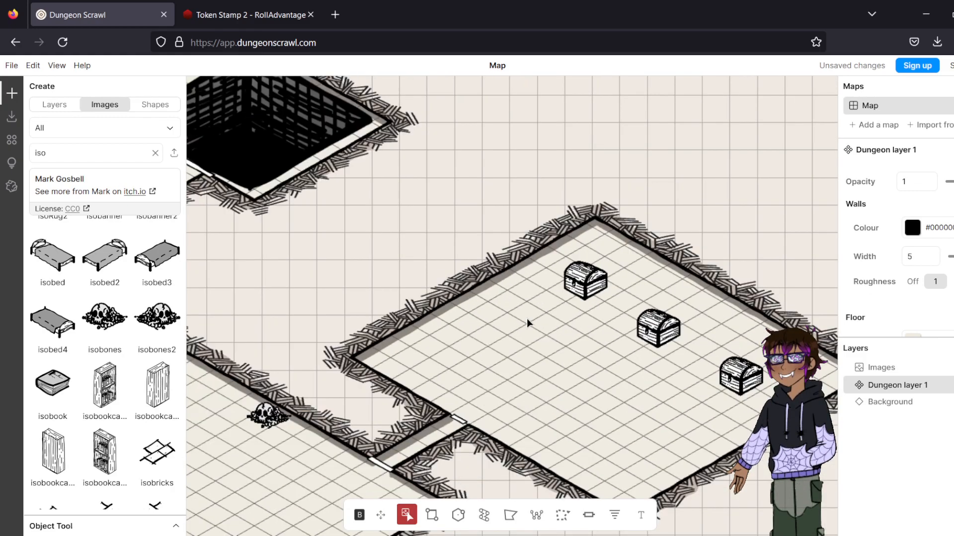
# - Duplicate the bone pile by the large room's upper-right wall and place the copy just below the lowest chest in the treasure room
pyautogui.rightClick(257, 419)
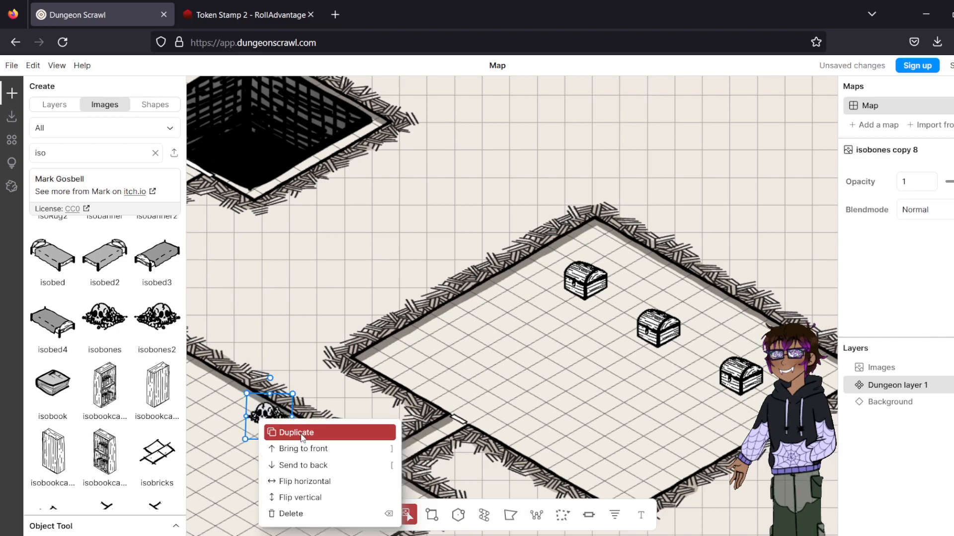
pyautogui.click(278, 432)
pyautogui.moveTo(286, 410); pyautogui.dragTo(559, 286)
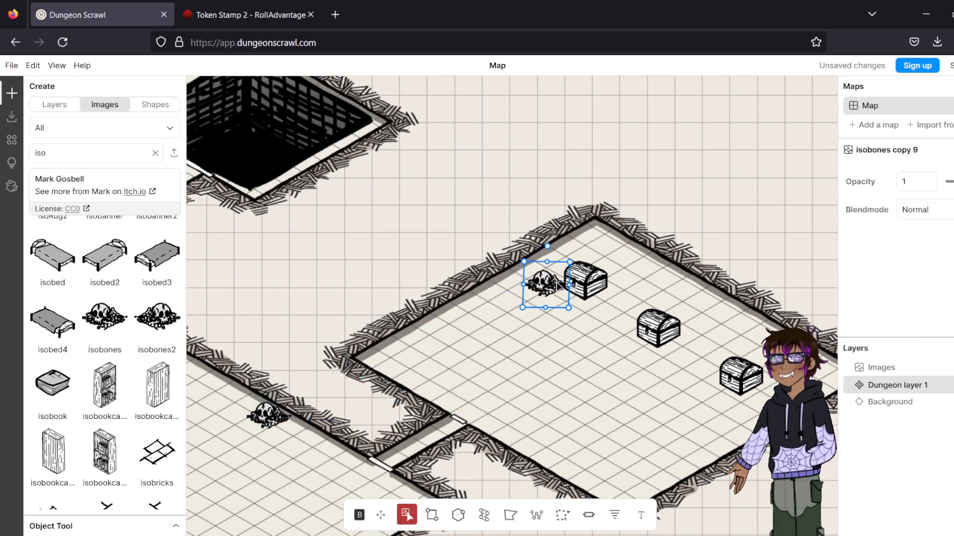
pyautogui.click(517, 415)
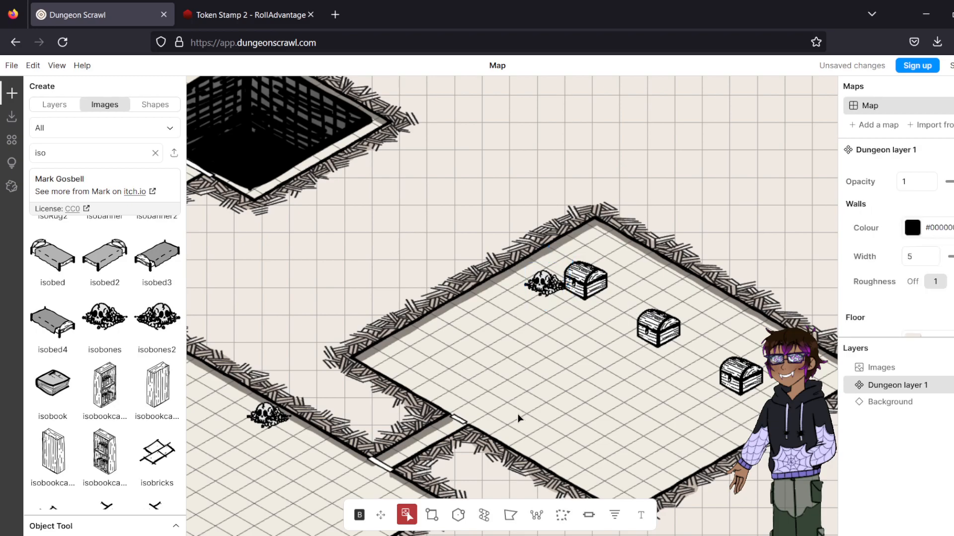
pyautogui.moveTo(546, 290); pyautogui.dragTo(741, 415)
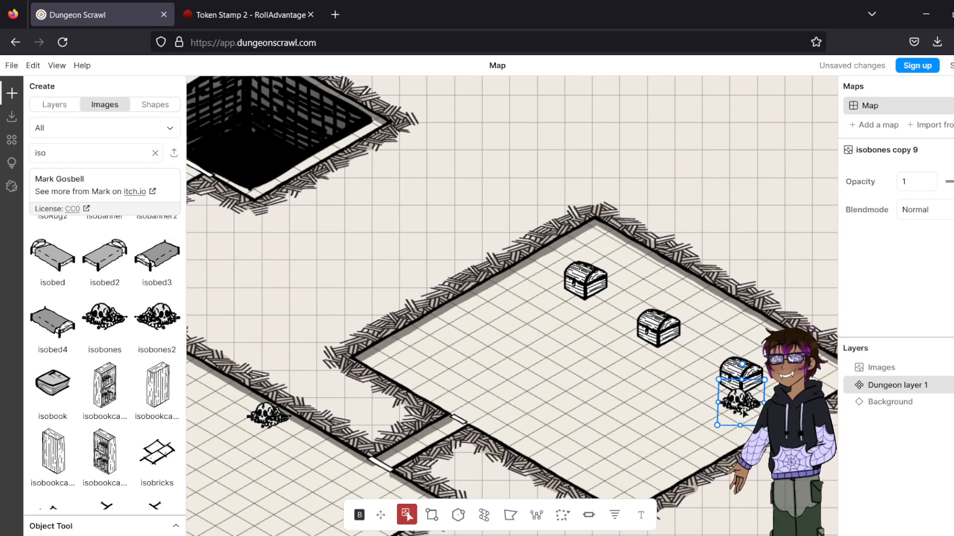
pyautogui.click(624, 401)
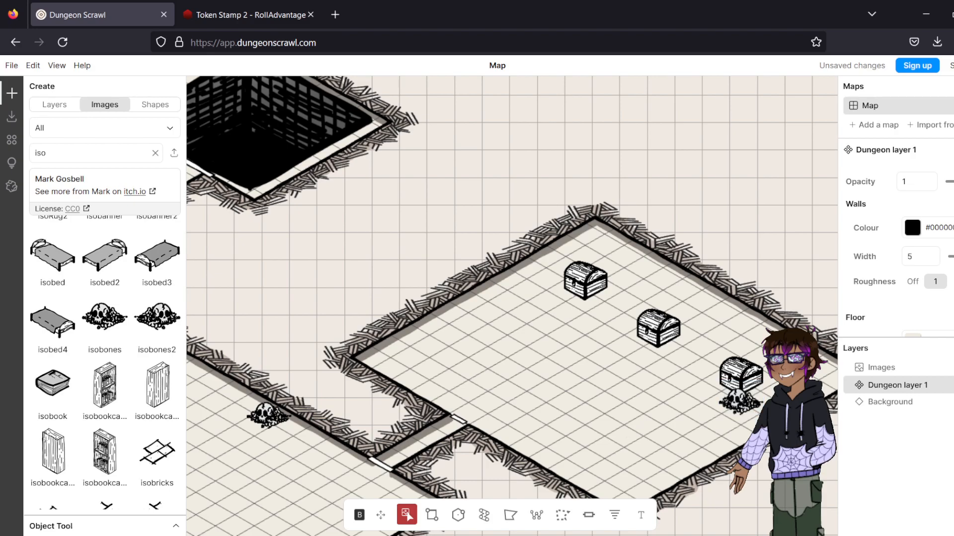
# - Add the isobricks floor detail near the centre of the large room and duplicate it
pyautogui.moveTo(234, 400); pyautogui.dragTo(696, 231)
pyautogui.moveTo(458, 304); pyautogui.dragTo(493, 363)
pyautogui.click(143, 456)
pyautogui.rightClick(447, 327)
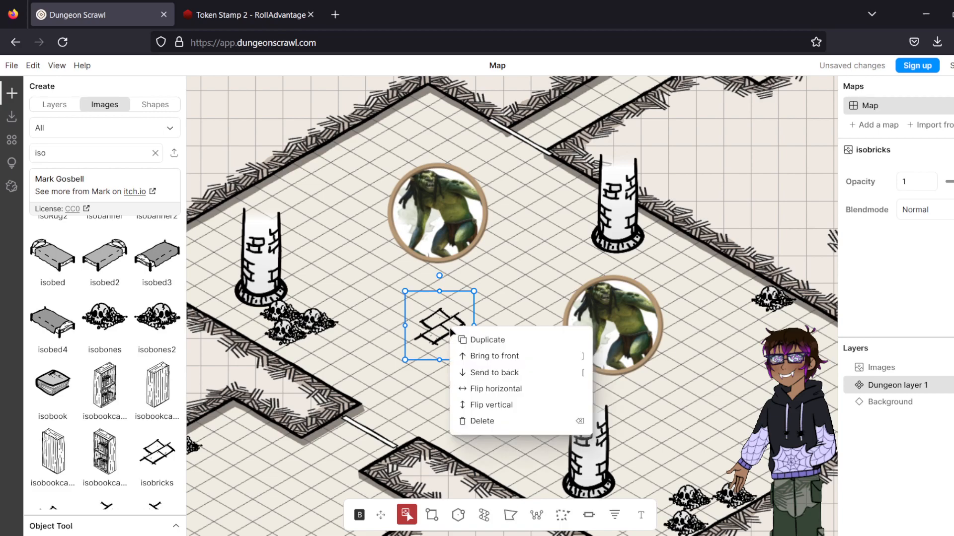
pyautogui.click(468, 339)
pyautogui.click(739, 381)
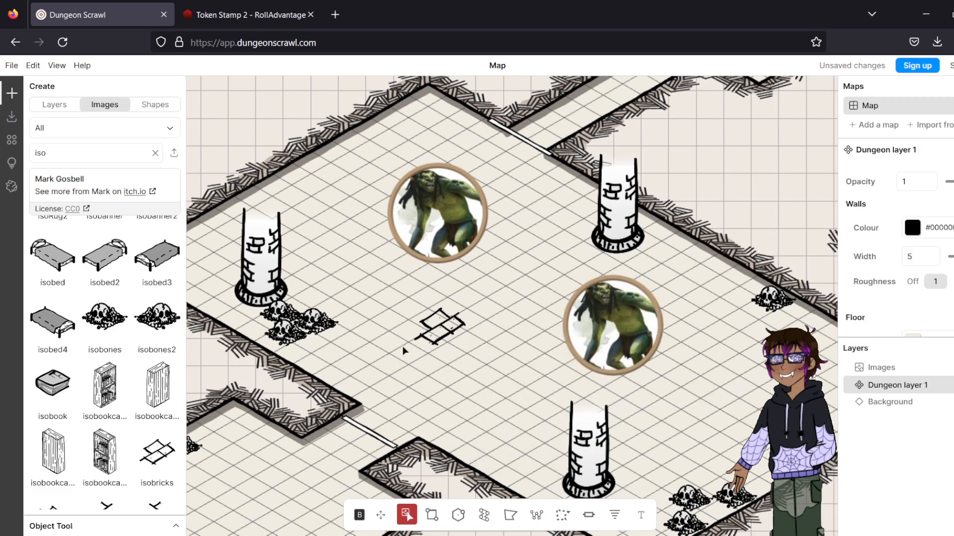
# - Duplicate the isobricks again and place the copies near the large room's right corner and beside its upper doorway
pyautogui.click(431, 327)
pyautogui.rightClick(427, 326)
pyautogui.click(450, 335)
pyautogui.moveTo(460, 331); pyautogui.dragTo(736, 391)
pyautogui.moveTo(425, 347); pyautogui.dragTo(423, 171)
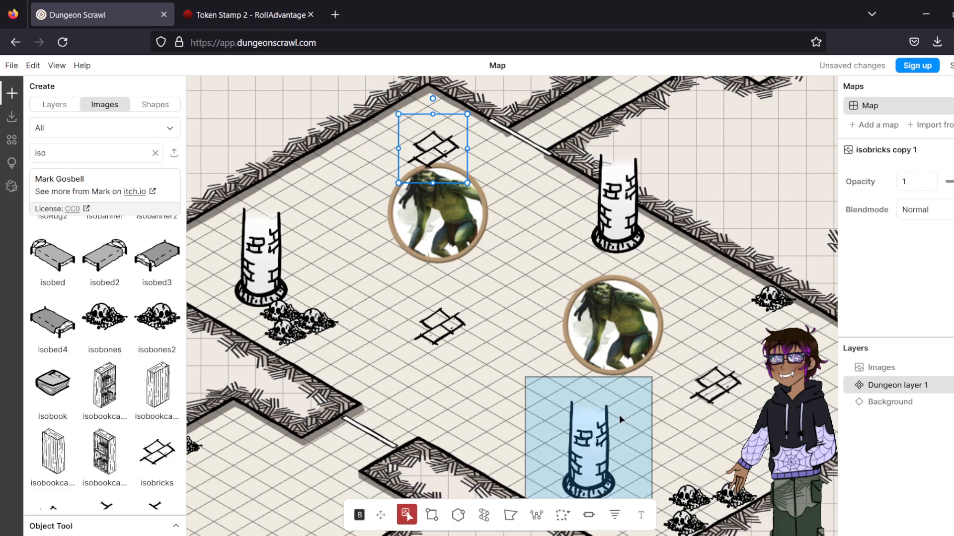
pyautogui.click(515, 420)
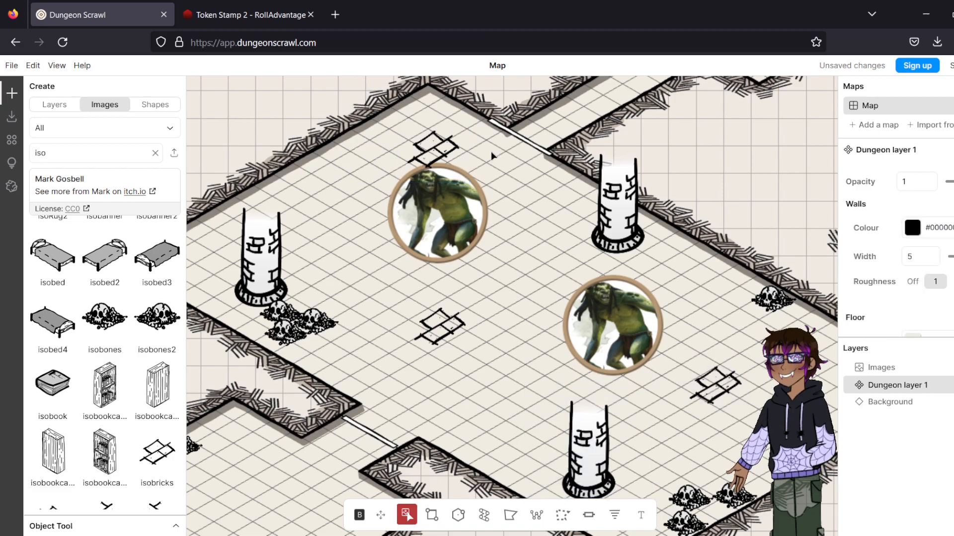
pyautogui.moveTo(433, 148); pyautogui.dragTo(469, 147)
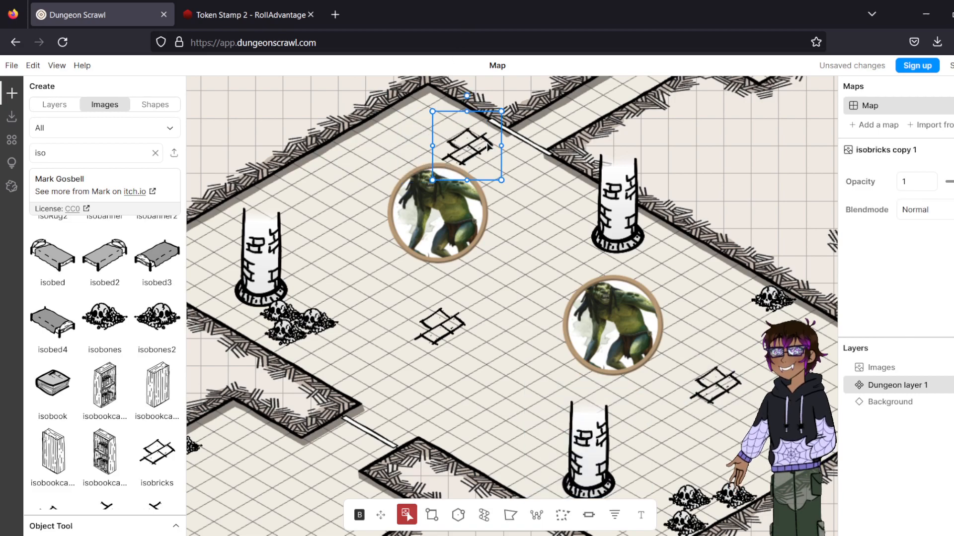
pyautogui.click(531, 223)
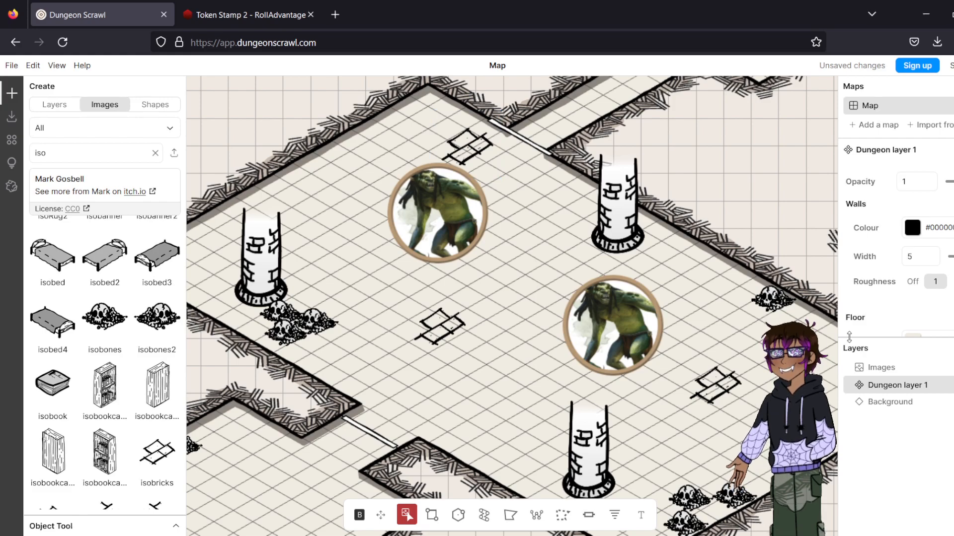
# - Add the isostair2 staircase against the large room's upper-left wall and enlarge it to about twice its size
pyautogui.moveTo(502, 382); pyautogui.dragTo(590, 275)
pyautogui.scroll(-3, 685, 261)
pyautogui.scroll(1, 668, 250)
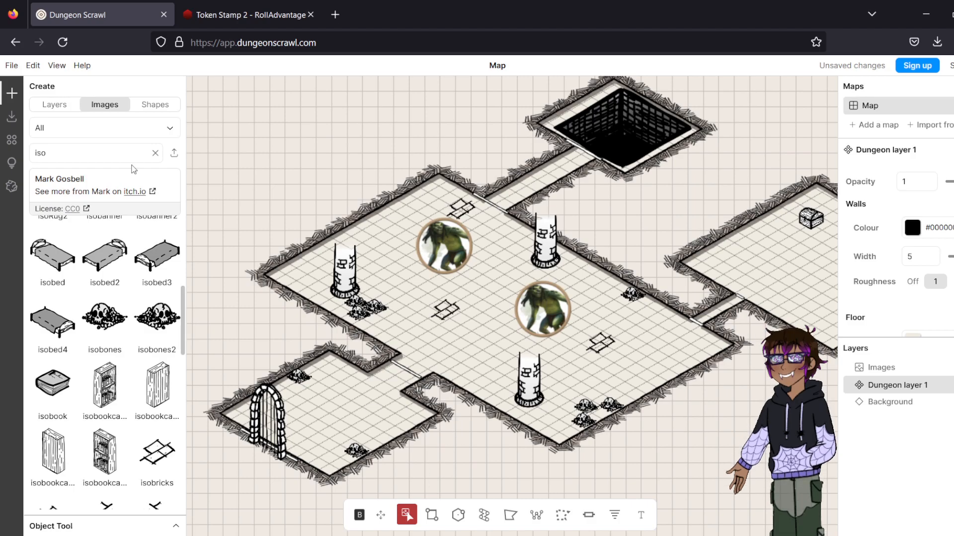
pyautogui.scroll(-5, 127, 320)
pyautogui.scroll(-8, 128, 320)
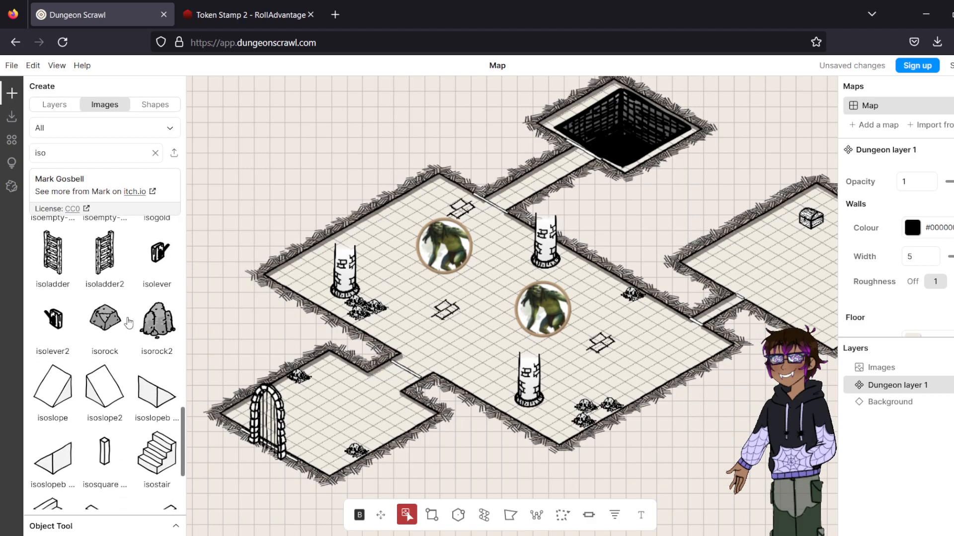
pyautogui.scroll(-3, 128, 323)
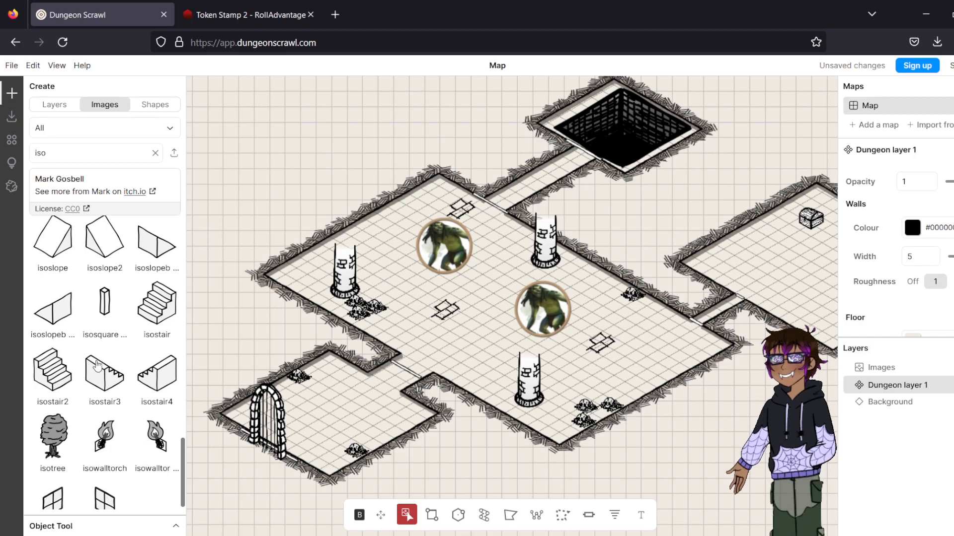
pyautogui.click(67, 366)
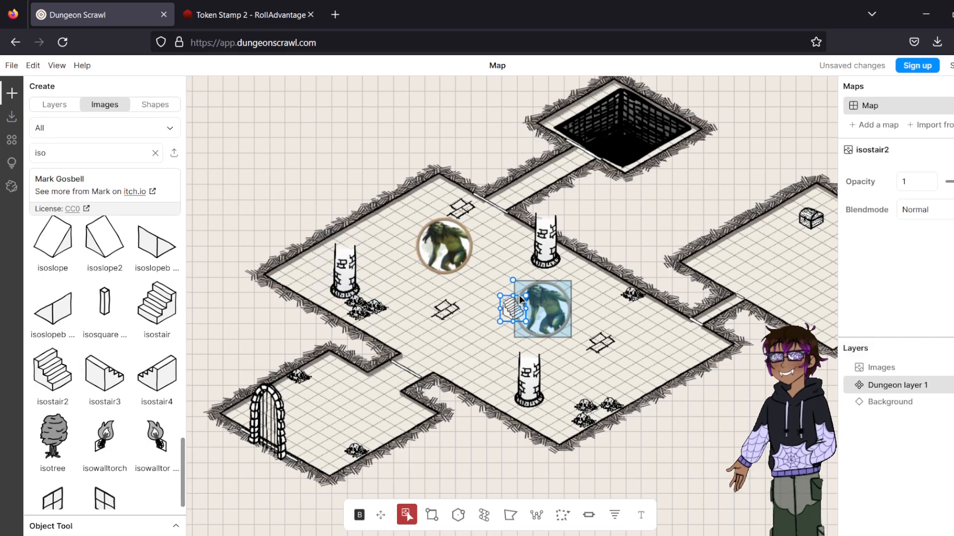
pyautogui.moveTo(516, 309); pyautogui.dragTo(377, 208)
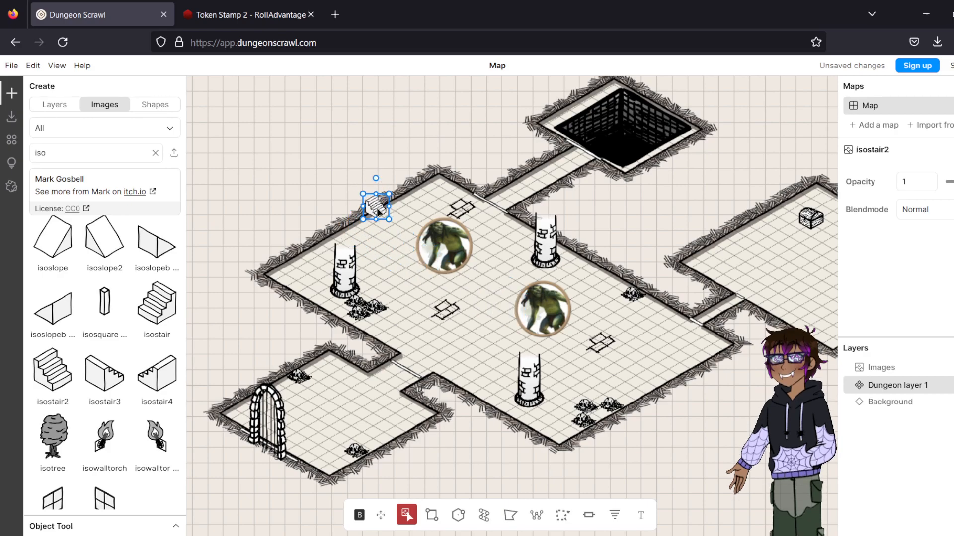
pyautogui.moveTo(388, 219)
pyautogui.mouseDown()
pyautogui.moveTo(401, 250)
pyautogui.moveTo(390, 218)
pyautogui.mouseUp()
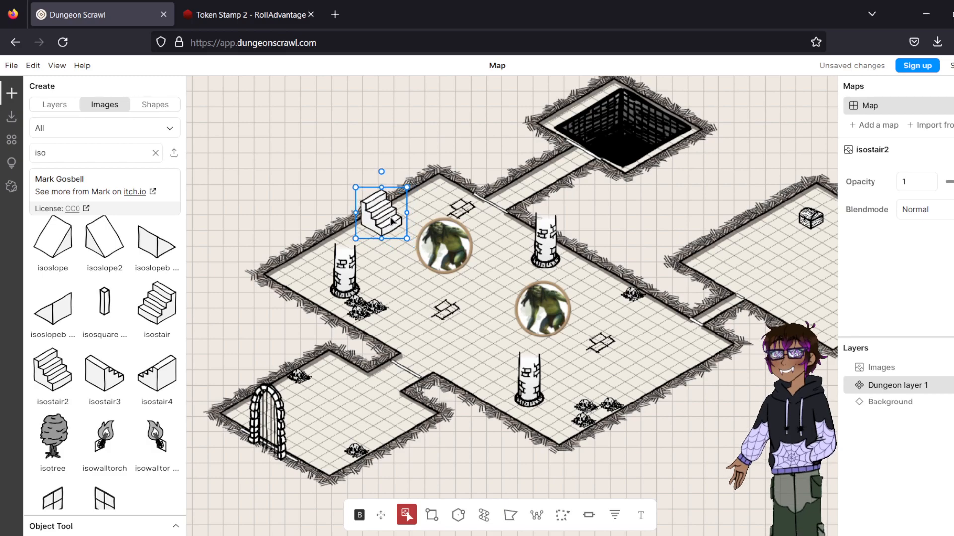
pyautogui.click(389, 265)
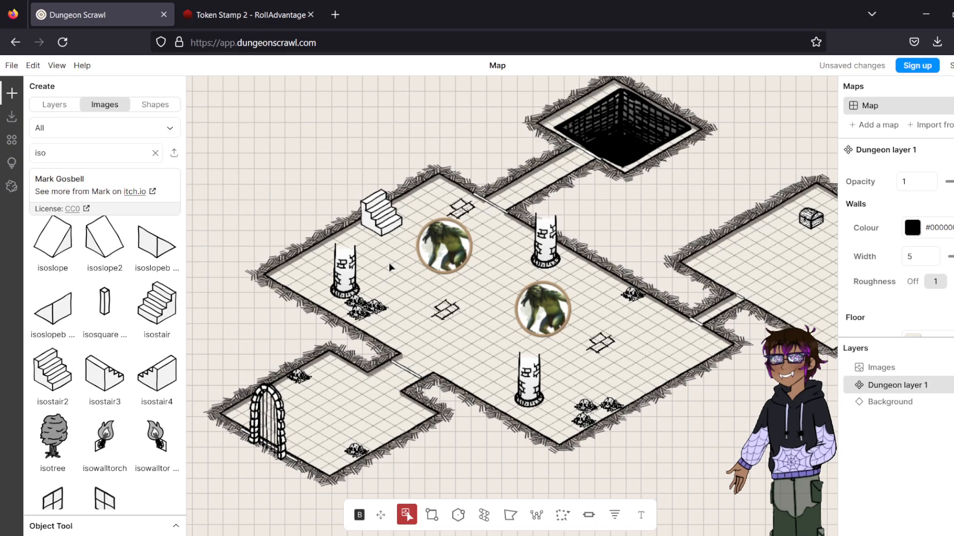
# - Draw a hexagonal room with the Regular Polygon tool in the empty area above and left of the large room
pyautogui.scroll(-2, 389, 263)
pyautogui.moveTo(472, 166); pyautogui.dragTo(558, 260)
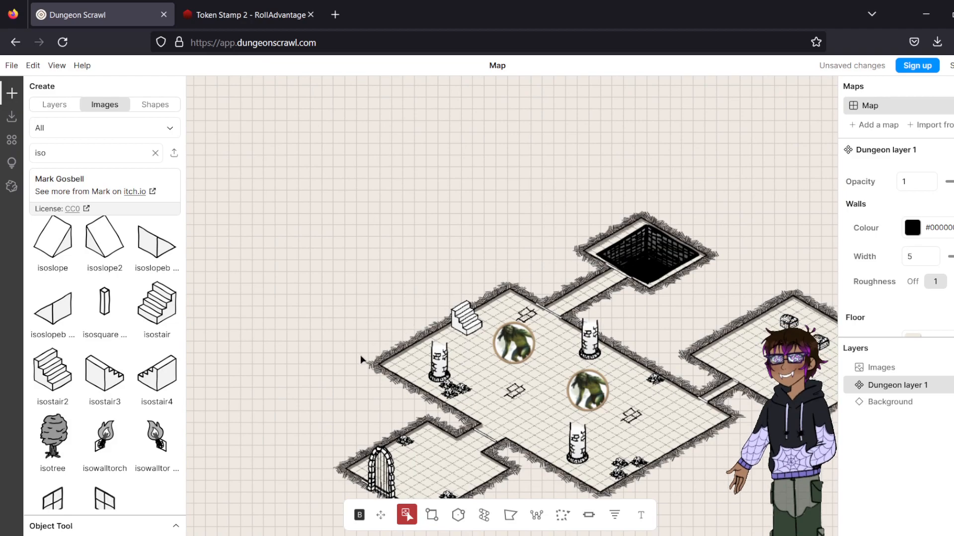
pyautogui.click(462, 524)
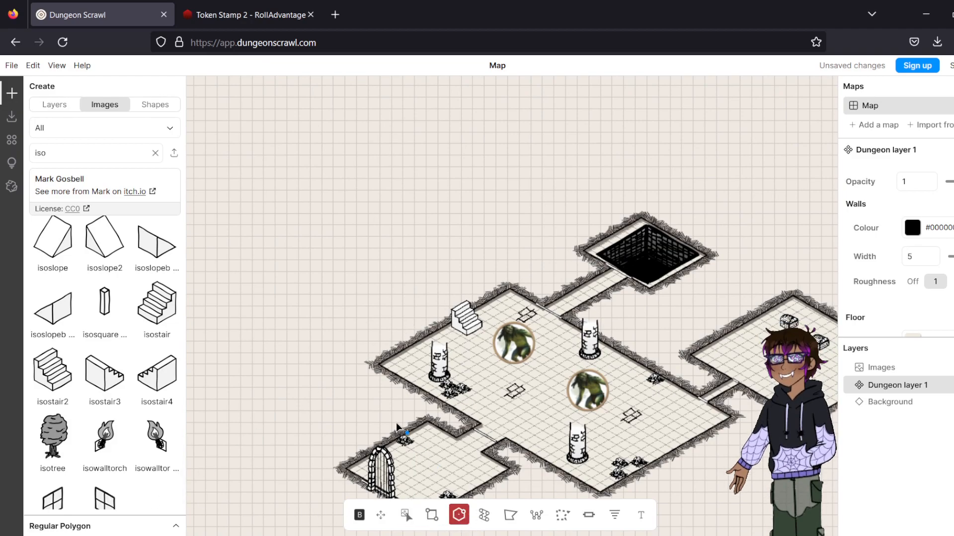
pyautogui.moveTo(280, 152); pyautogui.dragTo(324, 217)
pyautogui.moveTo(368, 256); pyautogui.dragTo(450, 311)
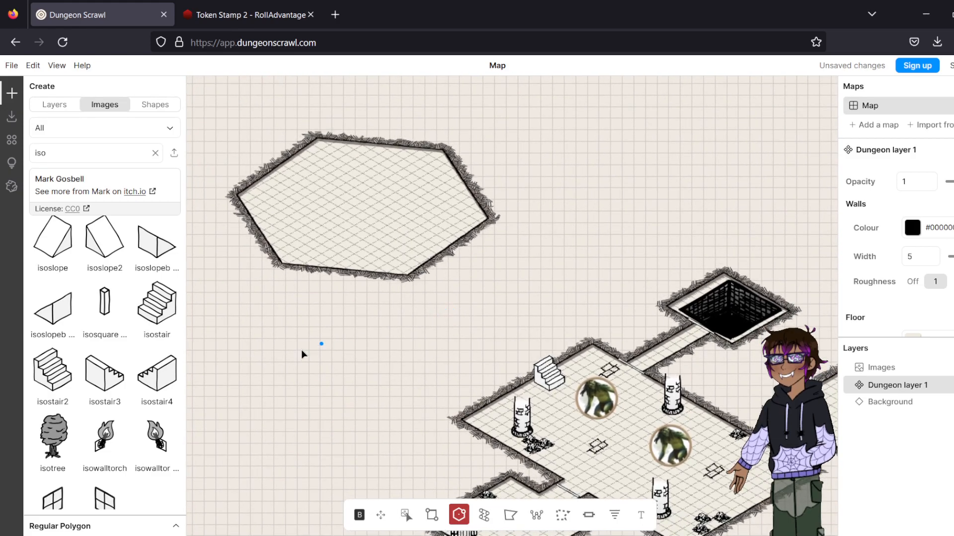
# - Add a second isostair2 staircase and place it on the hexagonal room's lower-right wall
pyautogui.scroll(-5, 157, 401)
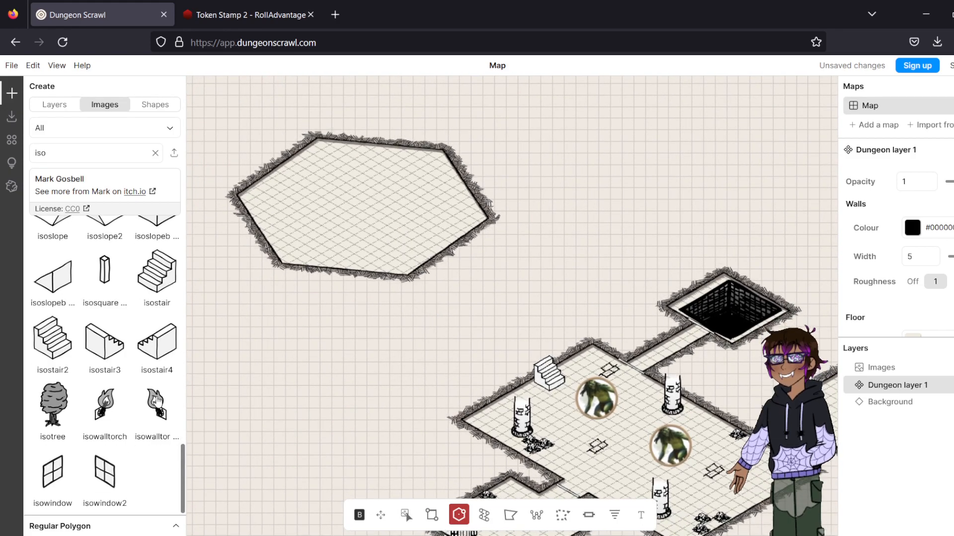
pyautogui.scroll(5, 157, 401)
pyautogui.scroll(-1, 157, 402)
pyautogui.click(56, 356)
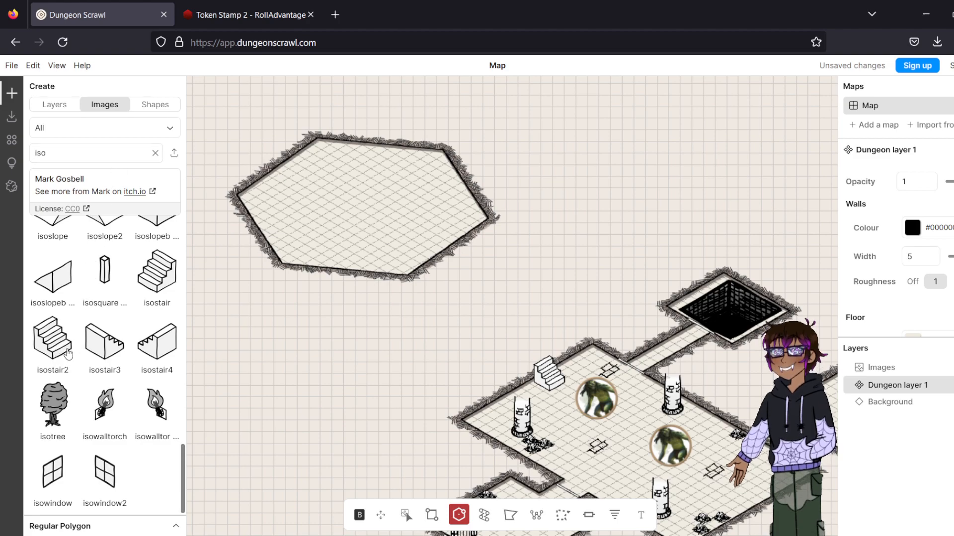
pyautogui.moveTo(509, 305); pyautogui.dragTo(427, 254)
pyautogui.scroll(2, 445, 248)
pyautogui.scroll(2, 446, 247)
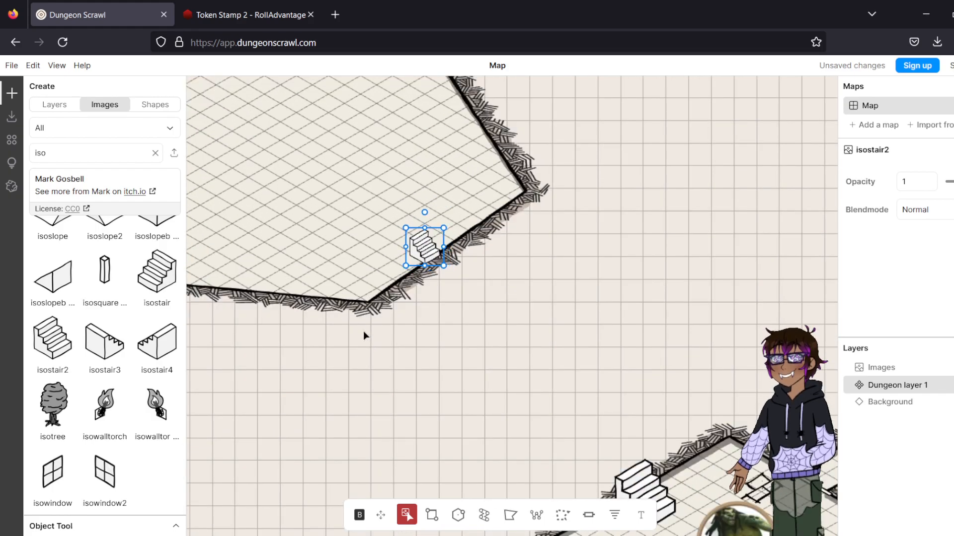
# - Try to send the hexagonal room's staircase to the back, behind the wall
pyautogui.rightClick(420, 246)
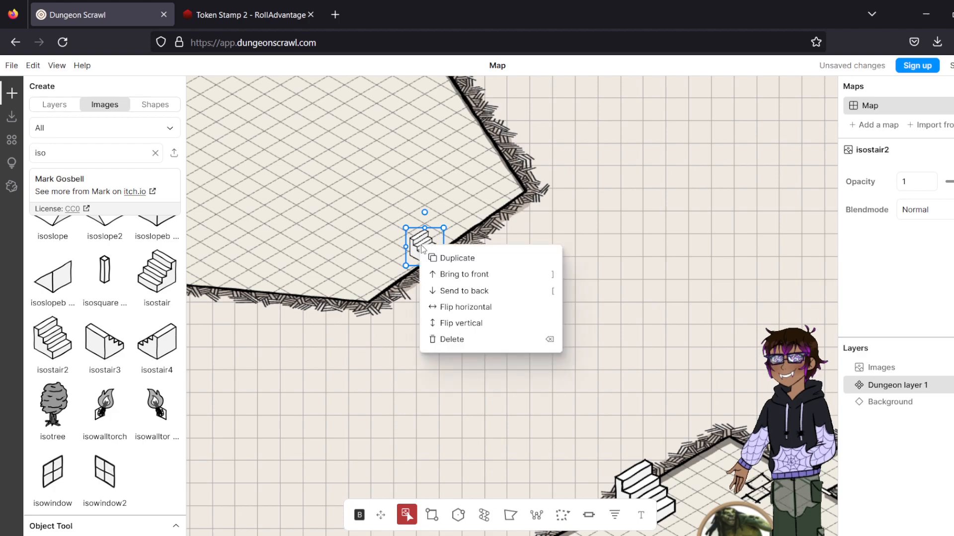
pyautogui.click(429, 291)
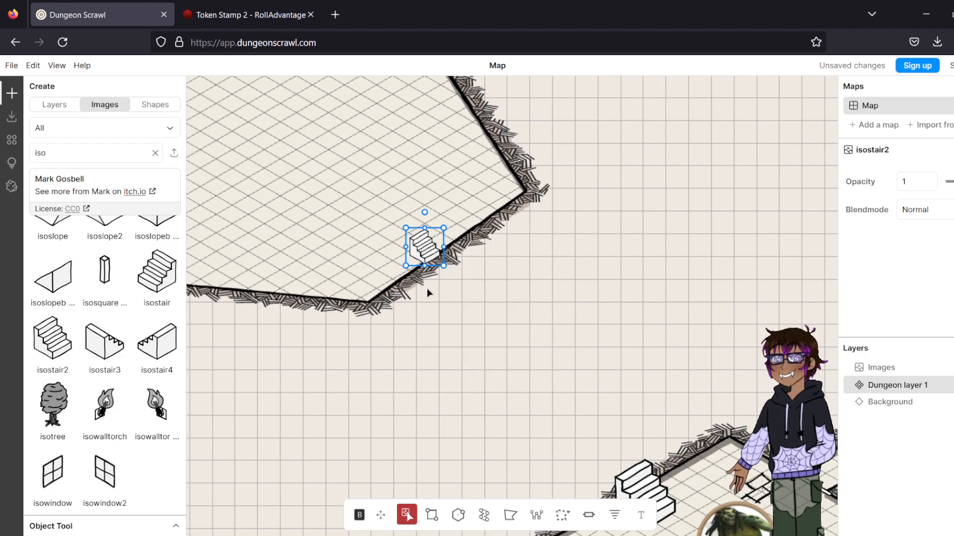
pyautogui.rightClick(436, 251)
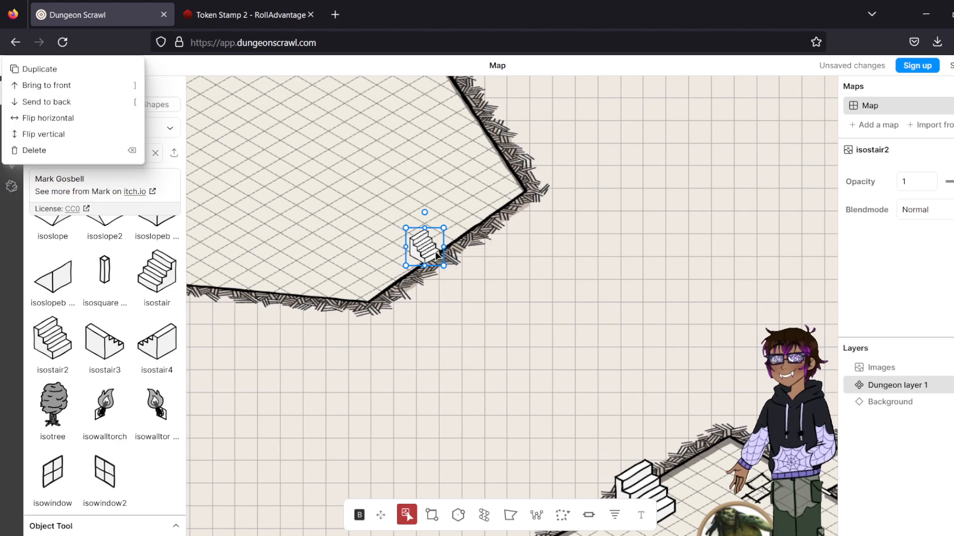
pyautogui.click(61, 91)
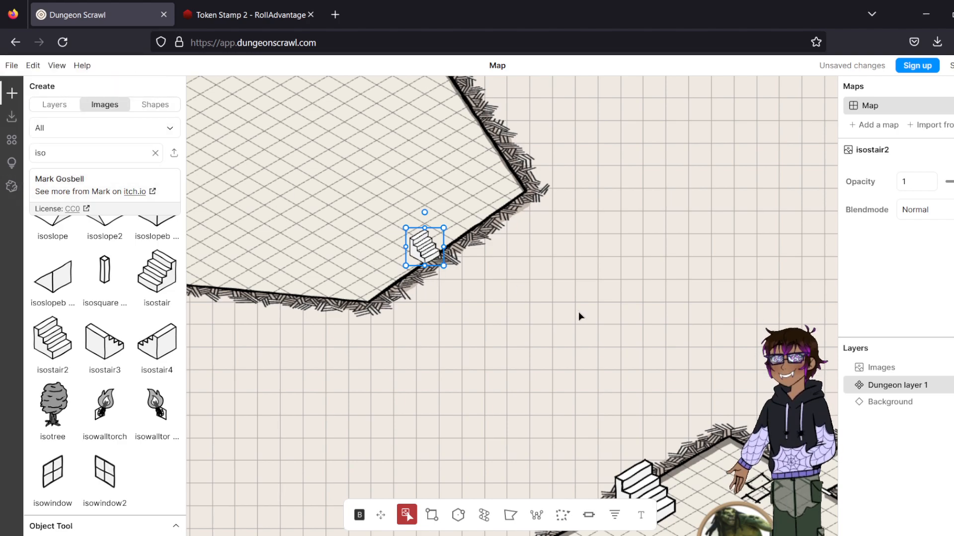
# - Flip the hexagonal room's staircase horizontally and vertically
pyautogui.rightClick(426, 248)
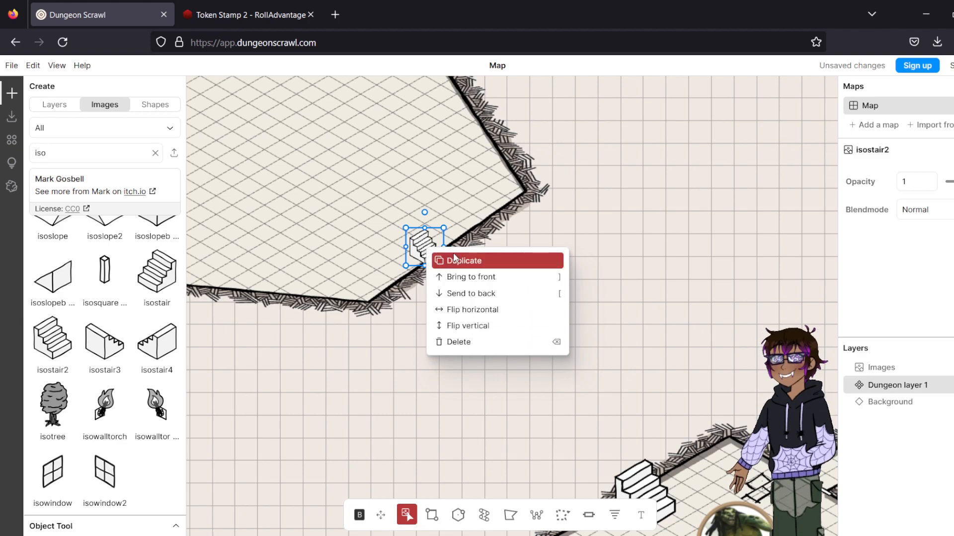
pyautogui.click(472, 311)
pyautogui.rightClick(407, 263)
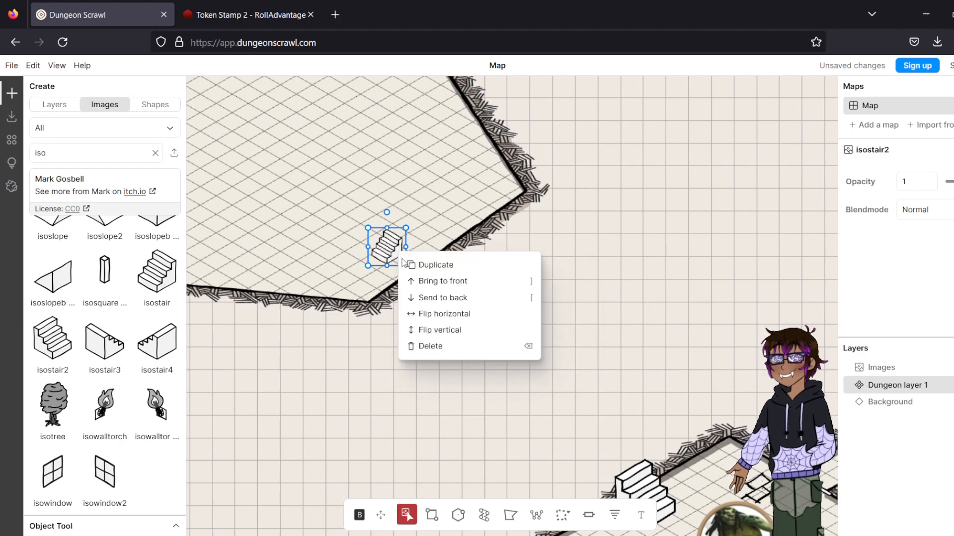
pyautogui.click(449, 324)
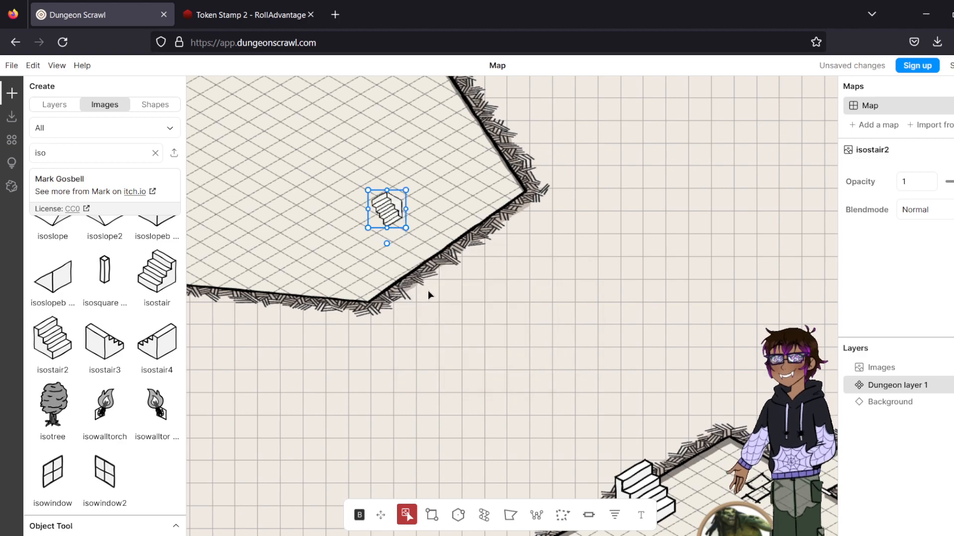
# - Flip the isostair2 image in the hexagonal room horizontally, and delete it from the map
pyautogui.rightClick(395, 231)
pyautogui.click(462, 286)
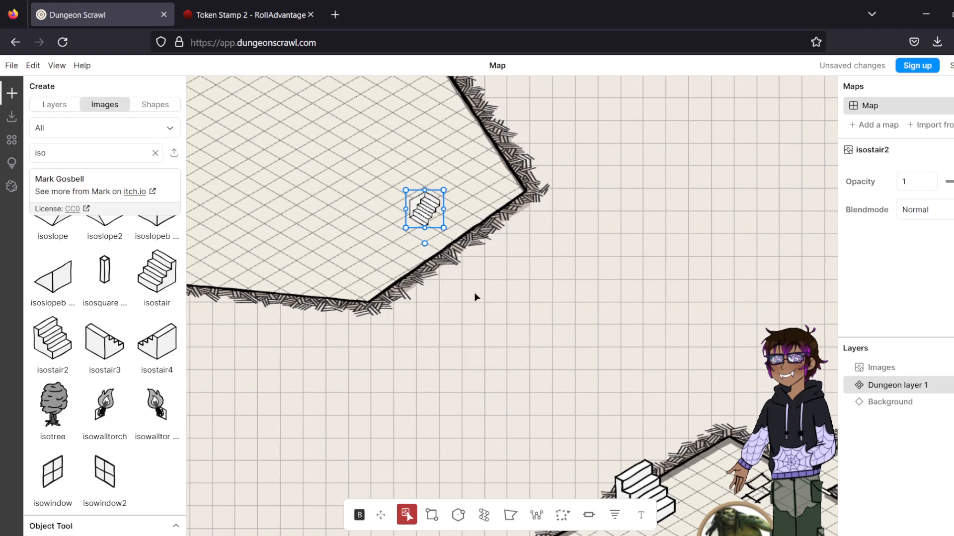
pyautogui.rightClick(425, 221)
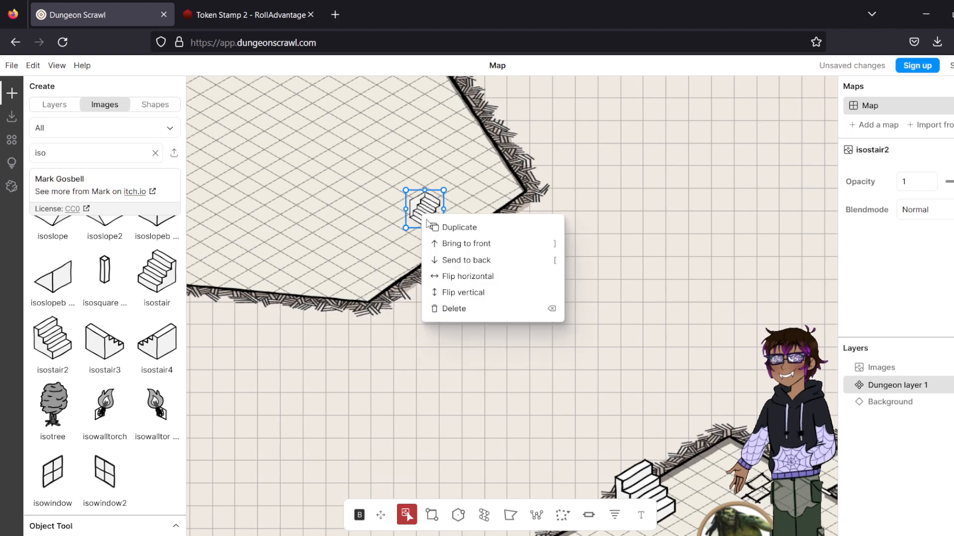
pyautogui.click(469, 308)
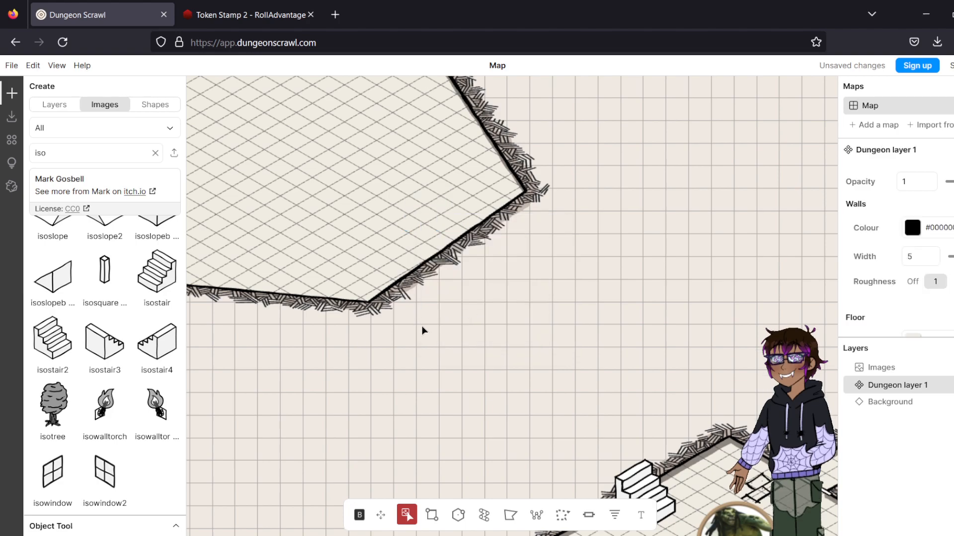
# - Draw stairs across the lower-right wall of the hexagonal room with the Stairs tool
pyautogui.click(616, 516)
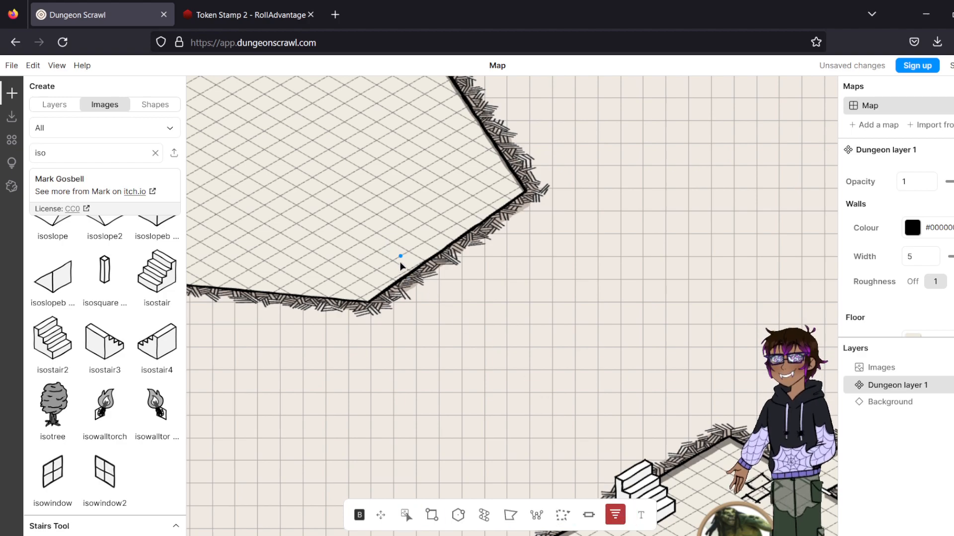
pyautogui.moveTo(400, 256); pyautogui.dragTo(457, 224)
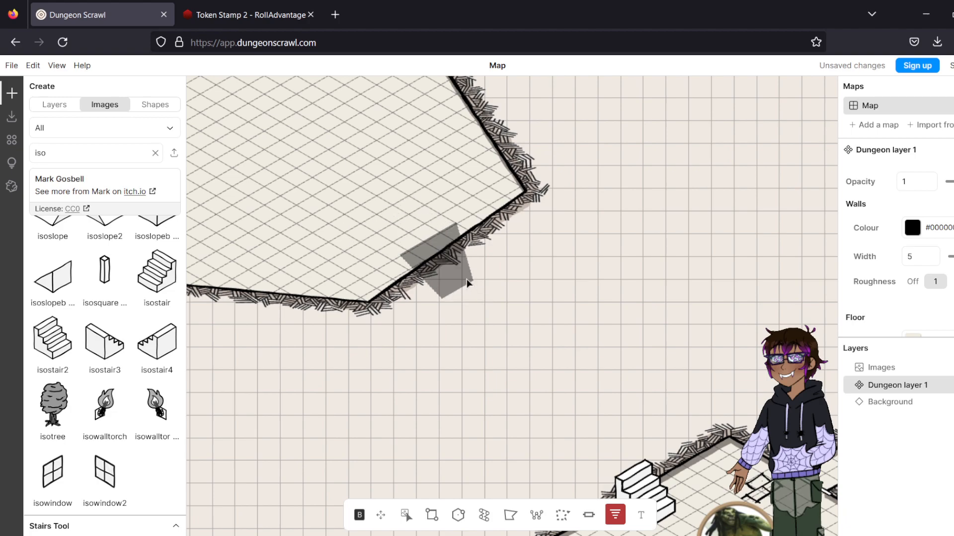
pyautogui.click(451, 266)
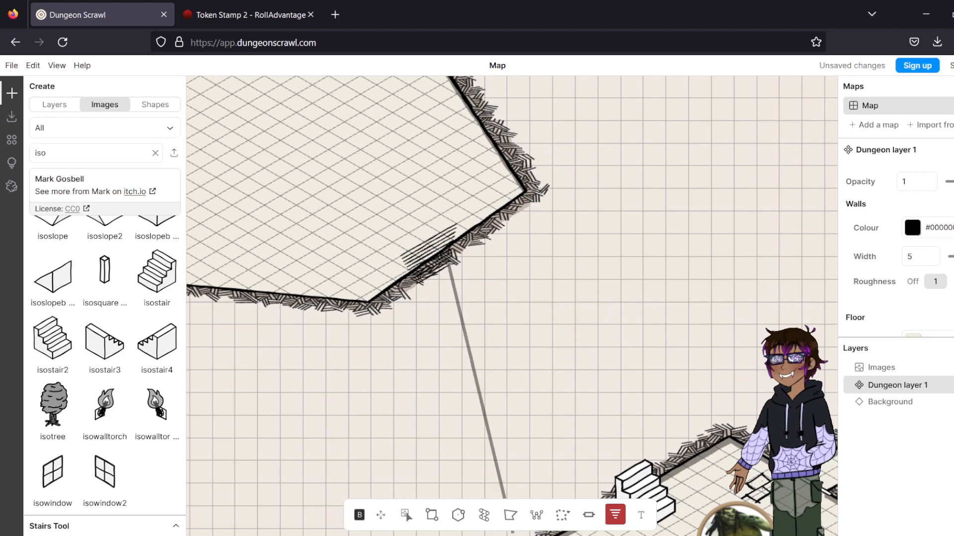
pyautogui.click(545, 465)
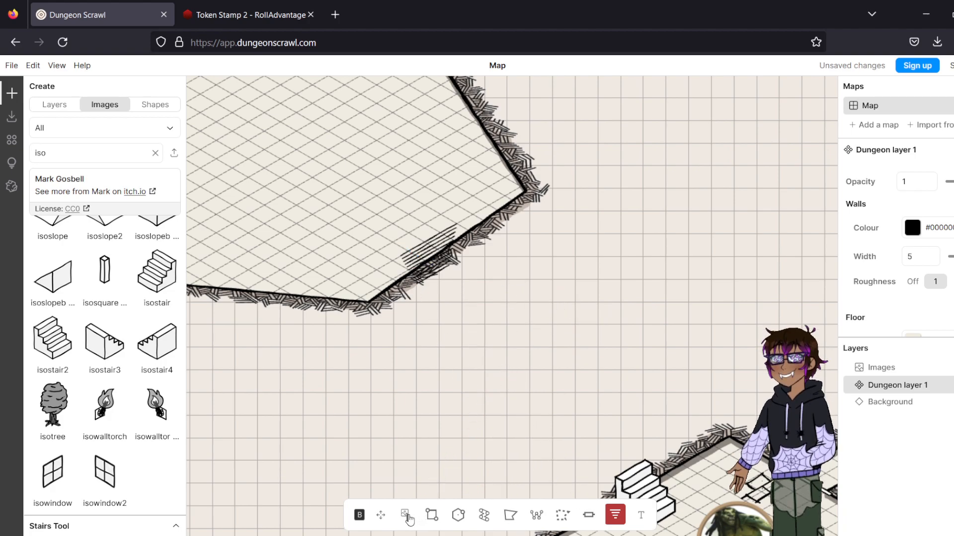
# - Rotate the drawn stairs and move them against the inside of the hexagonal room's lower-right wall
pyautogui.click(406, 514)
pyautogui.click(419, 247)
pyautogui.moveTo(419, 248); pyautogui.dragTo(417, 246)
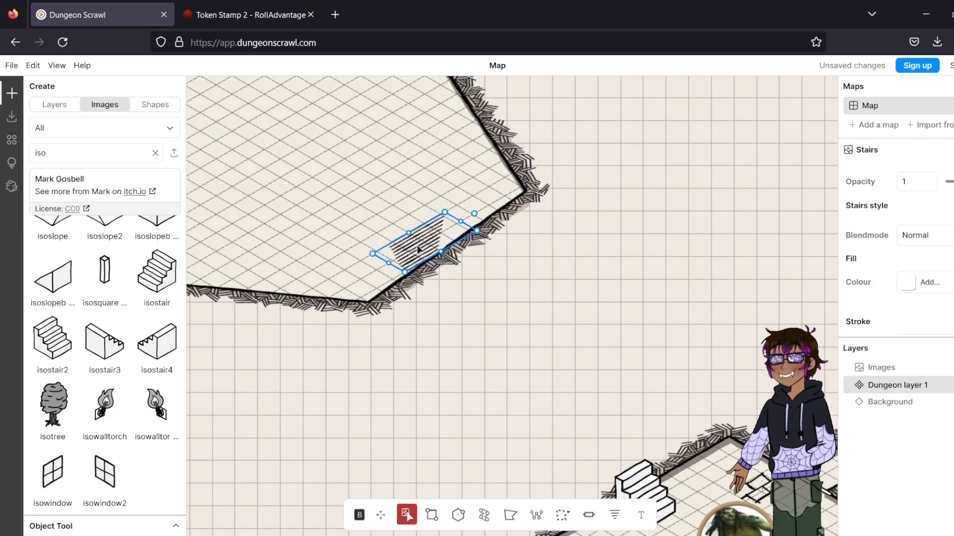
pyautogui.click(354, 222)
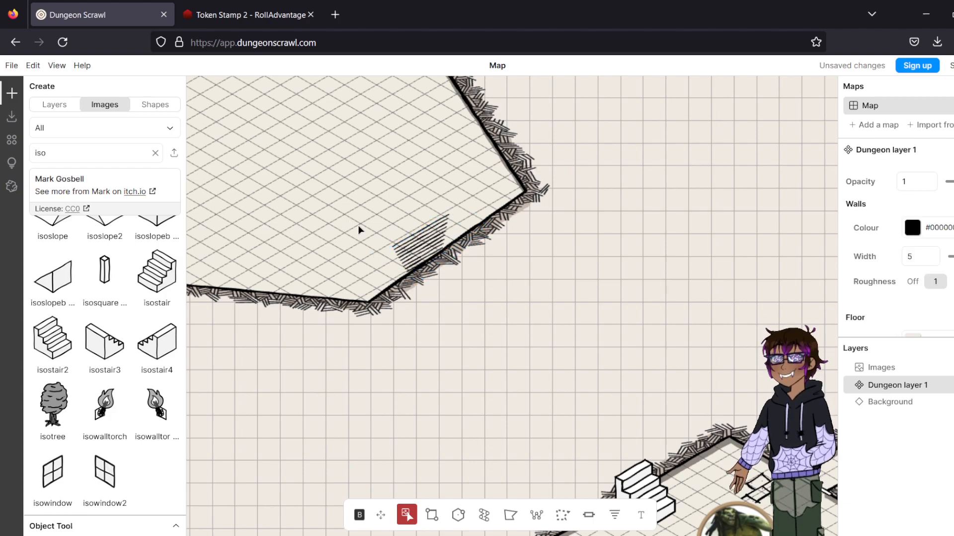
pyautogui.moveTo(404, 252); pyautogui.dragTo(390, 221)
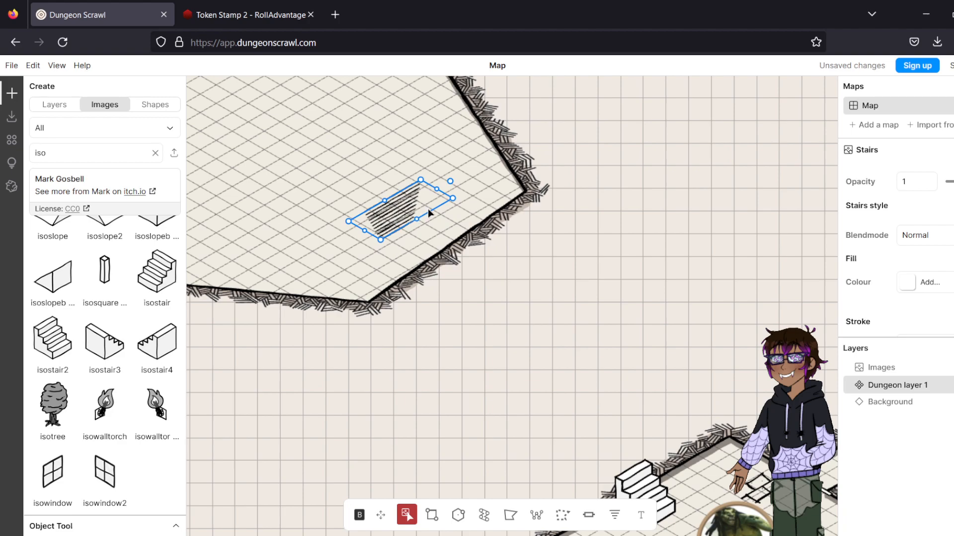
pyautogui.moveTo(452, 184); pyautogui.dragTo(340, 253)
pyautogui.moveTo(384, 223); pyautogui.dragTo(357, 277)
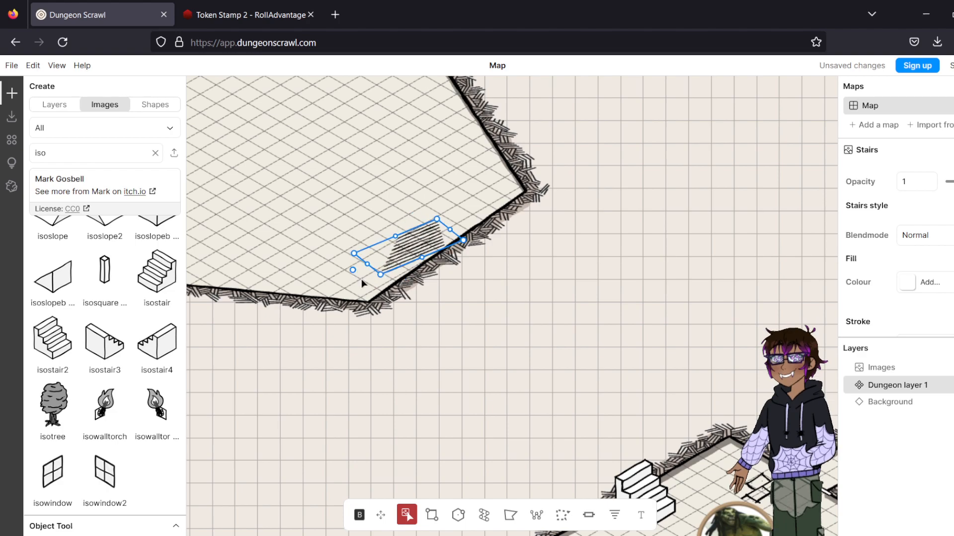
pyautogui.moveTo(408, 247); pyautogui.dragTo(436, 242)
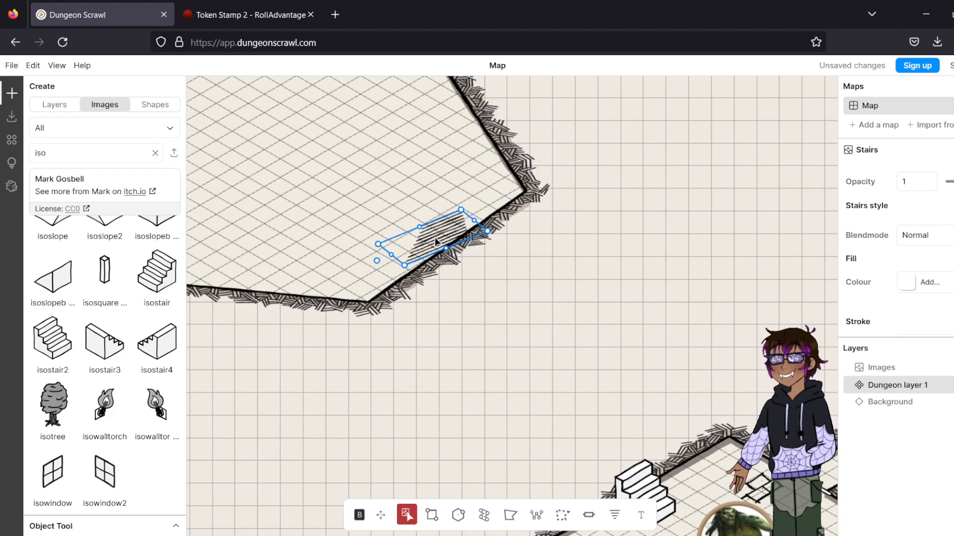
# - Examine the map layout from the hexagonal room across the stair and pit rooms to the chest room
pyautogui.scroll(-3, 335, 225)
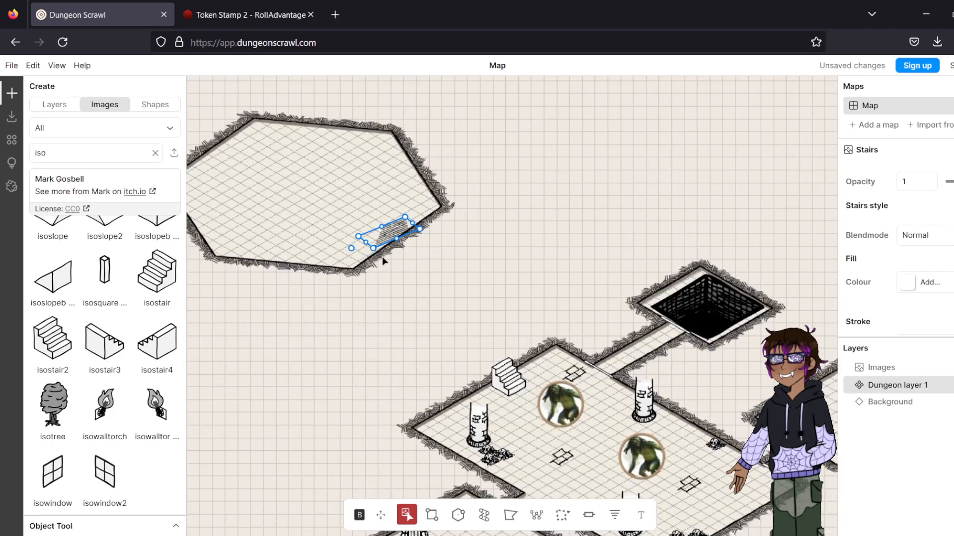
pyautogui.click(294, 233)
pyautogui.moveTo(293, 226); pyautogui.dragTo(527, 338)
pyautogui.scroll(5, 565, 326)
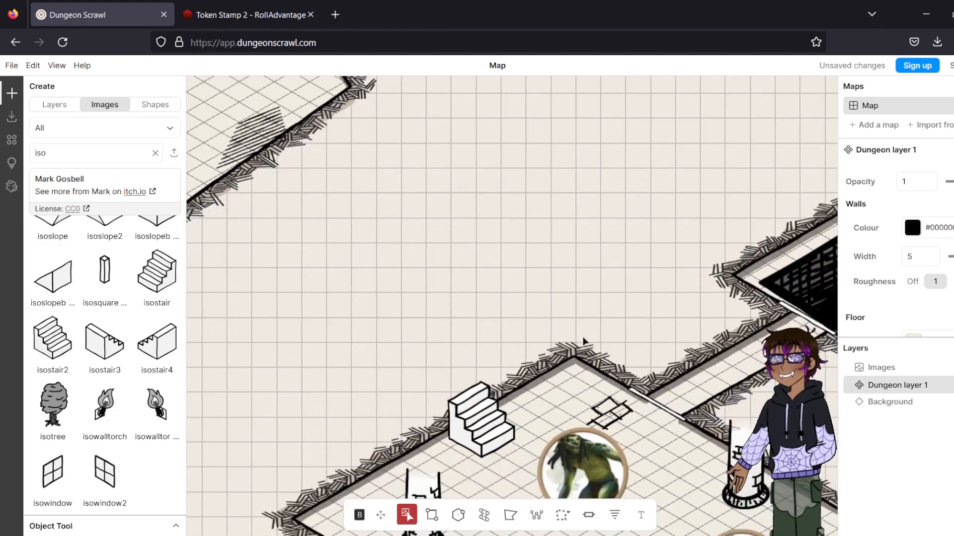
pyautogui.moveTo(582, 337); pyautogui.dragTo(630, 70)
pyautogui.scroll(-5, 627, 93)
pyautogui.moveTo(454, 141); pyautogui.dragTo(407, 376)
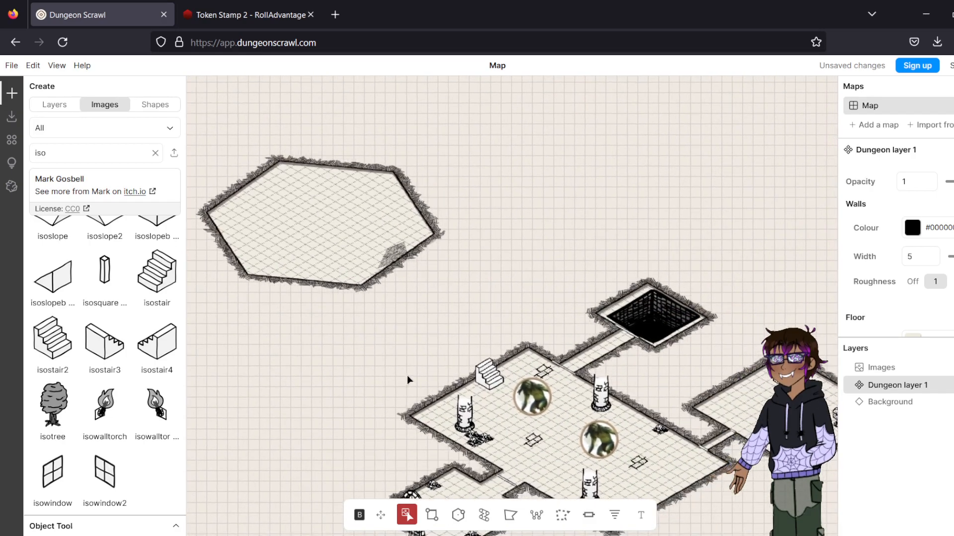
pyautogui.moveTo(531, 309); pyautogui.dragTo(424, 366)
pyautogui.click(558, 393)
pyautogui.moveTo(725, 377); pyautogui.dragTo(619, 179)
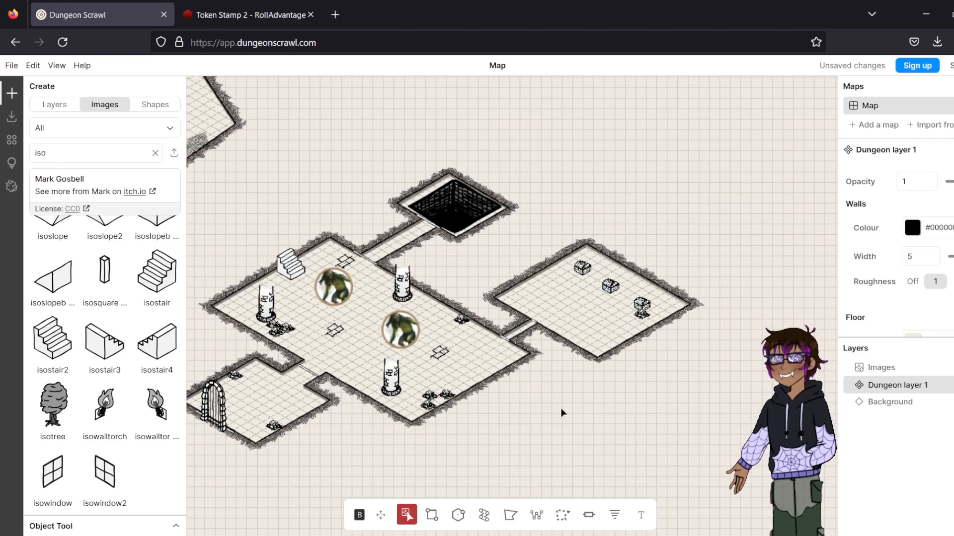
# - Choose the Path tool and show its options, leaving Snap turned on
pyautogui.click(484, 516)
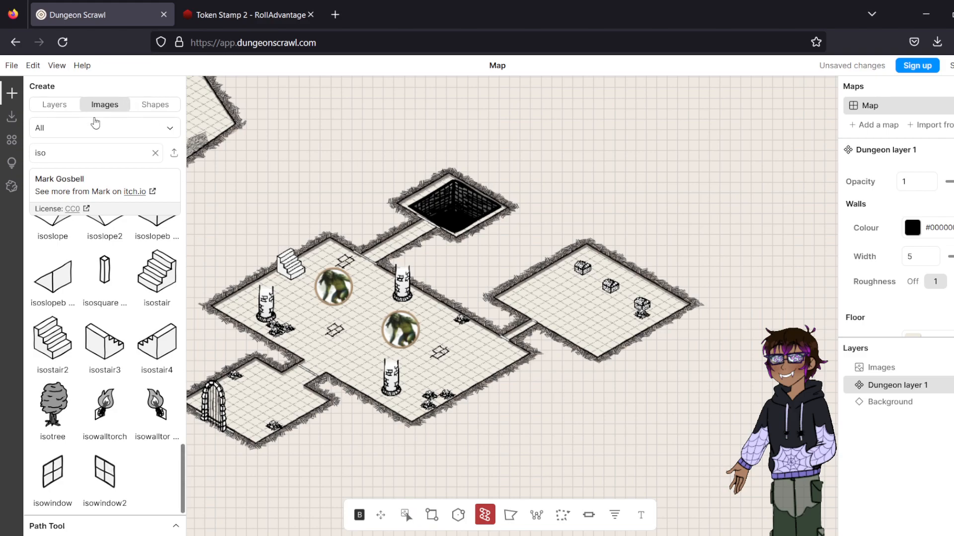
pyautogui.click(54, 105)
pyautogui.moveTo(113, 307)
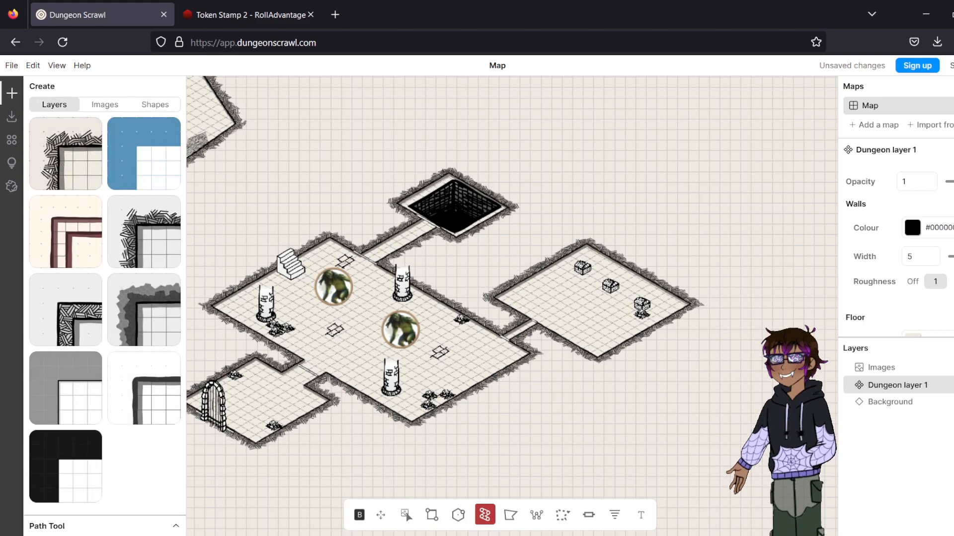
pyautogui.click(57, 526)
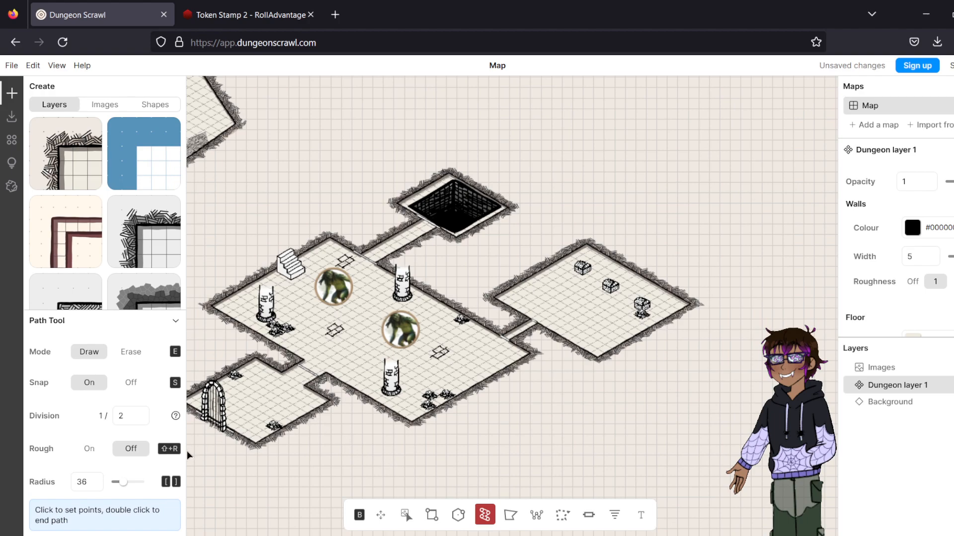
pyautogui.click(92, 392)
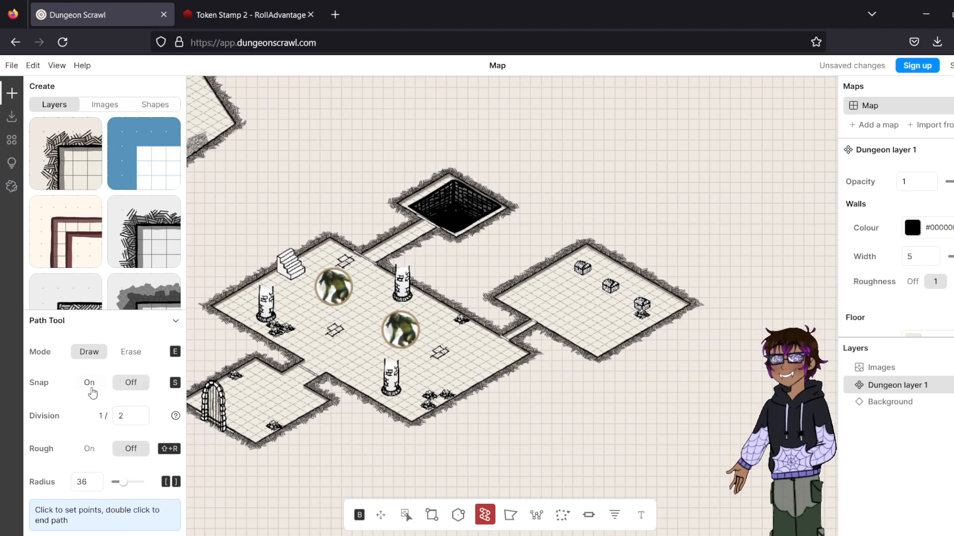
pyautogui.click(97, 385)
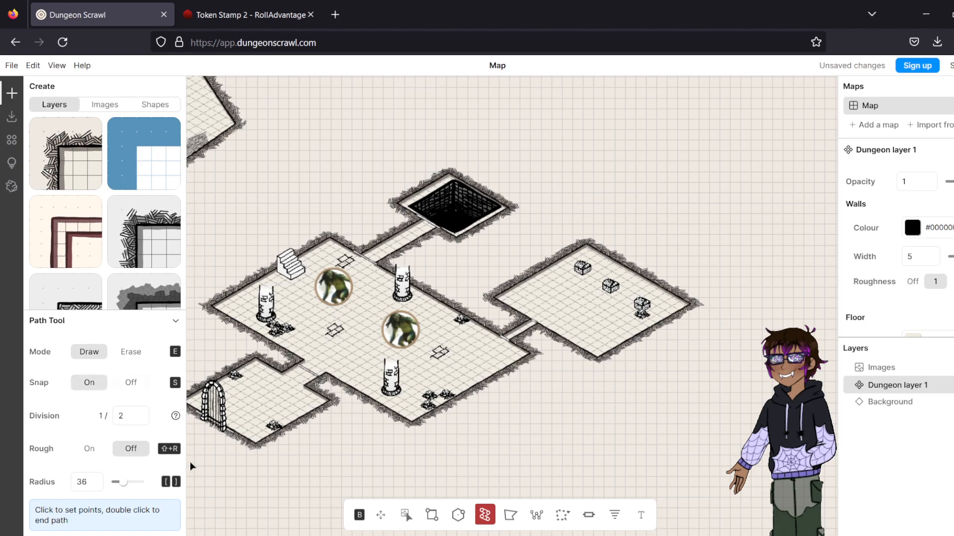
# - Draw a snapped corridor in straight segments from the archway room, below the main room, up to the chest room
pyautogui.click(304, 412)
pyautogui.doubleClick(441, 488)
pyautogui.click(472, 477)
pyautogui.doubleClick(666, 450)
pyautogui.click(664, 449)
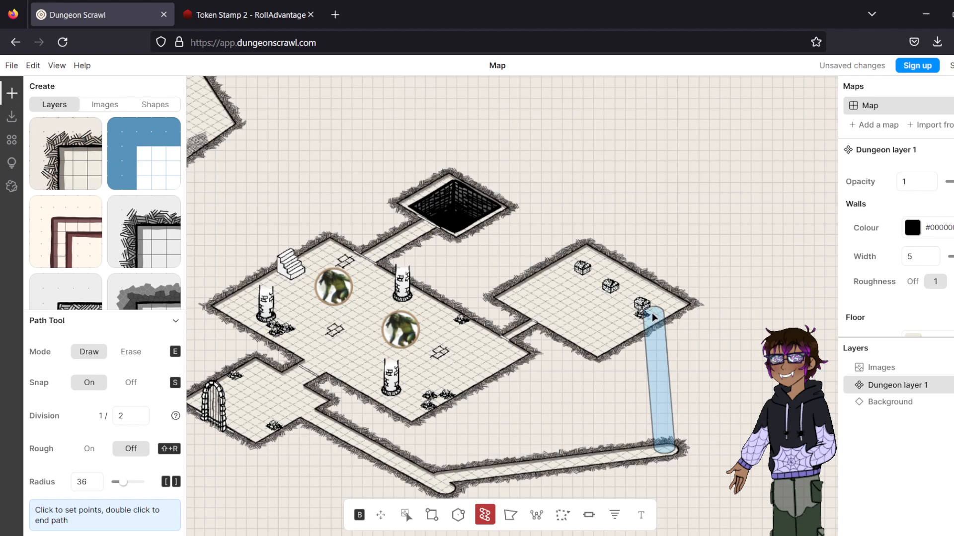
pyautogui.doubleClick(629, 322)
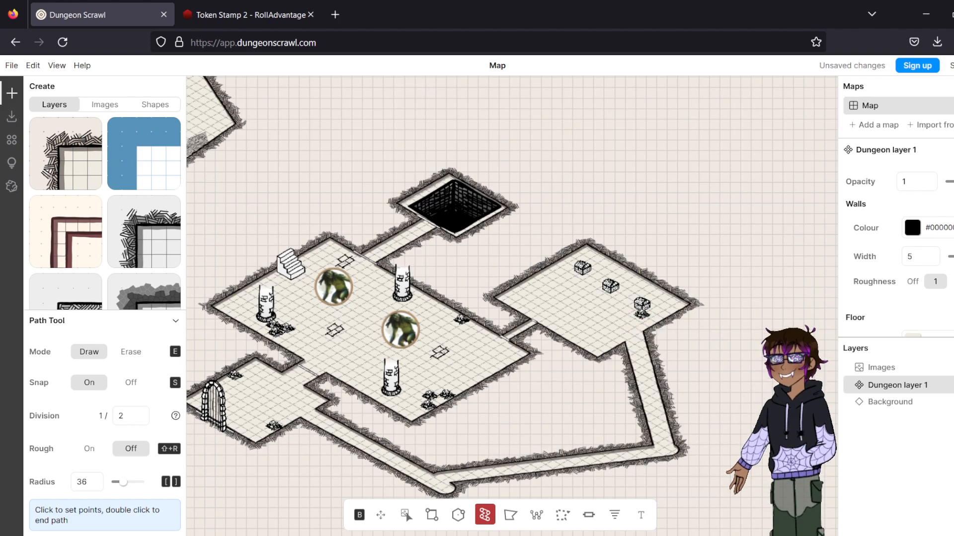
# - Undo all segments of the snapped corridor between the archway room and the chest room
pyautogui.hotkey('ctrl', 'z')
pyautogui.hotkey('ctrl', 'z')
pyautogui.hotkey('ctrl', 'z')
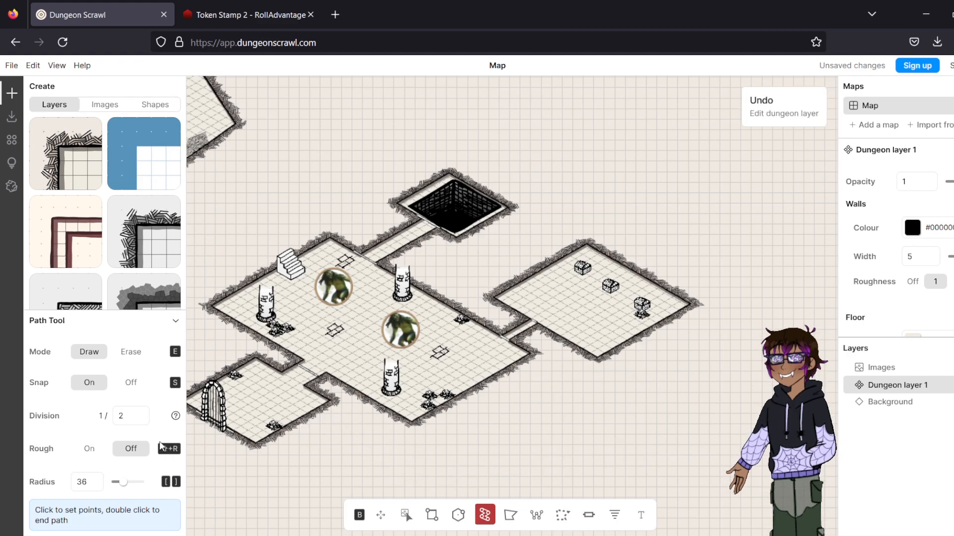
# - Turn Snap off and draw a freehand curved corridor from the archway room, below the main room, to the chest room
pyautogui.click(130, 384)
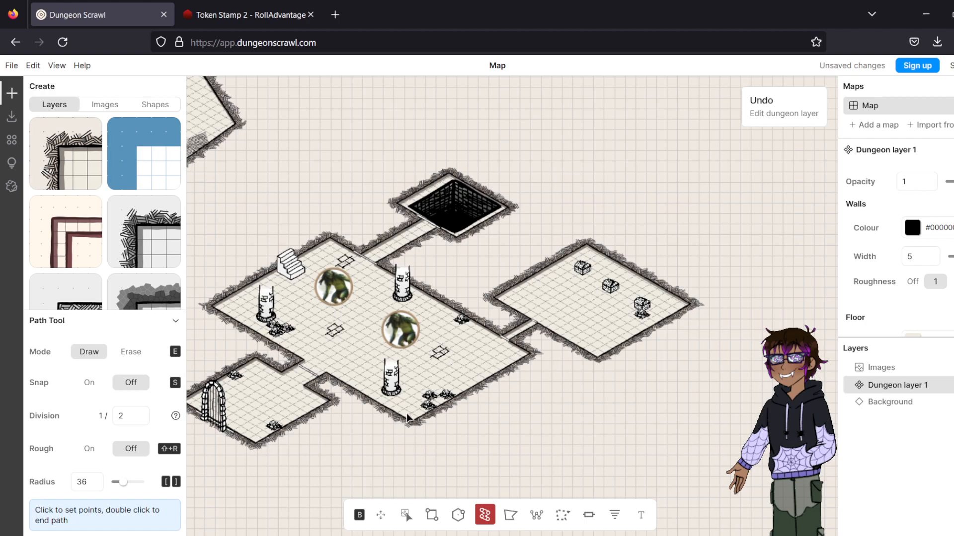
pyautogui.moveTo(280, 413)
pyautogui.mouseDown()
pyautogui.moveTo(385, 486)
pyautogui.moveTo(477, 497)
pyautogui.moveTo(568, 487)
pyautogui.mouseUp()
pyautogui.moveTo(621, 346); pyautogui.dragTo(622, 345)
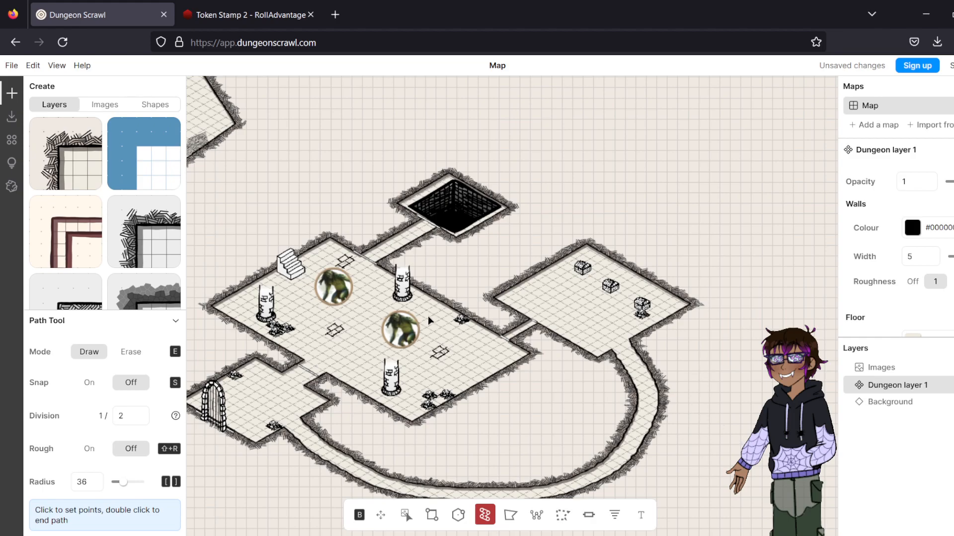
# - Find the isowalltorch image among the "iso" images and add it to the map
pyautogui.moveTo(494, 260); pyautogui.dragTo(646, 241)
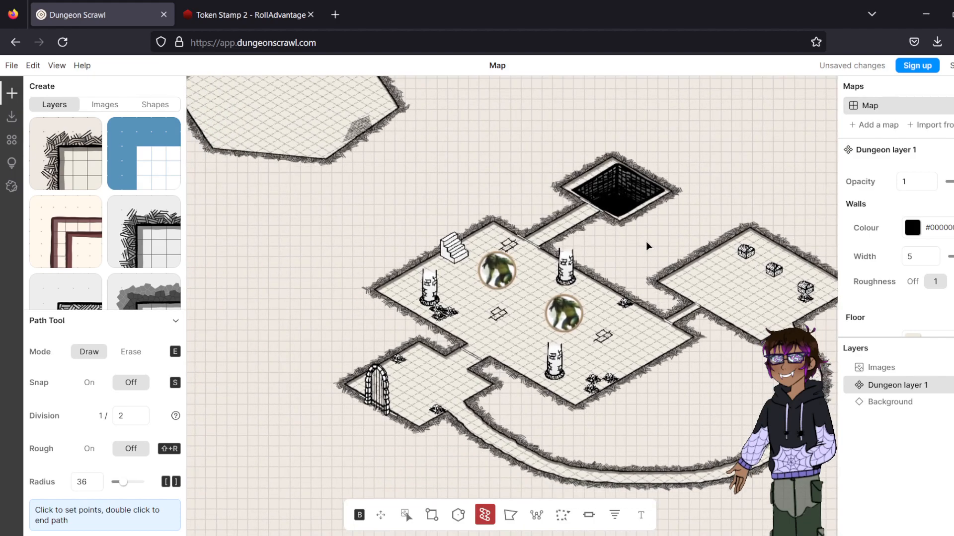
pyautogui.moveTo(487, 130); pyautogui.dragTo(558, 228)
pyautogui.moveTo(544, 196); pyautogui.dragTo(503, 128)
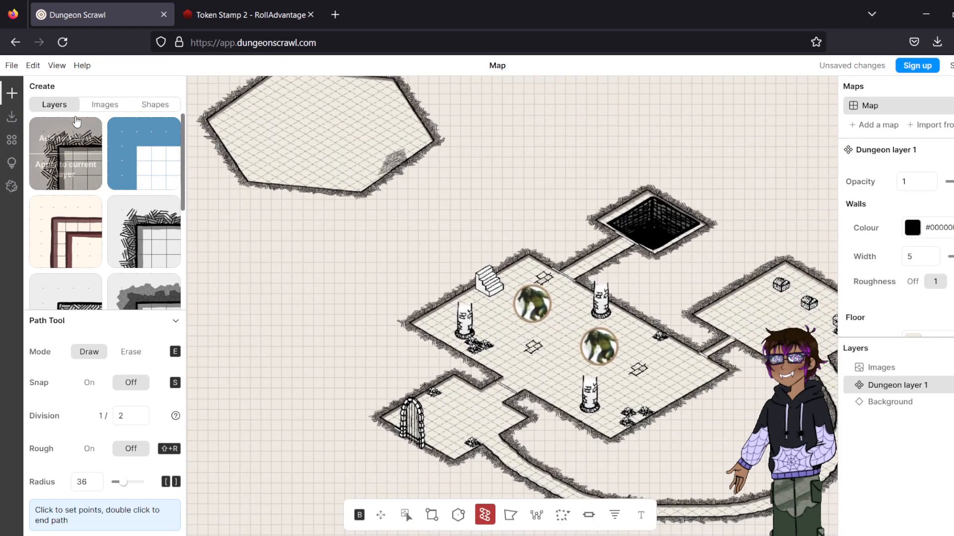
pyautogui.click(107, 104)
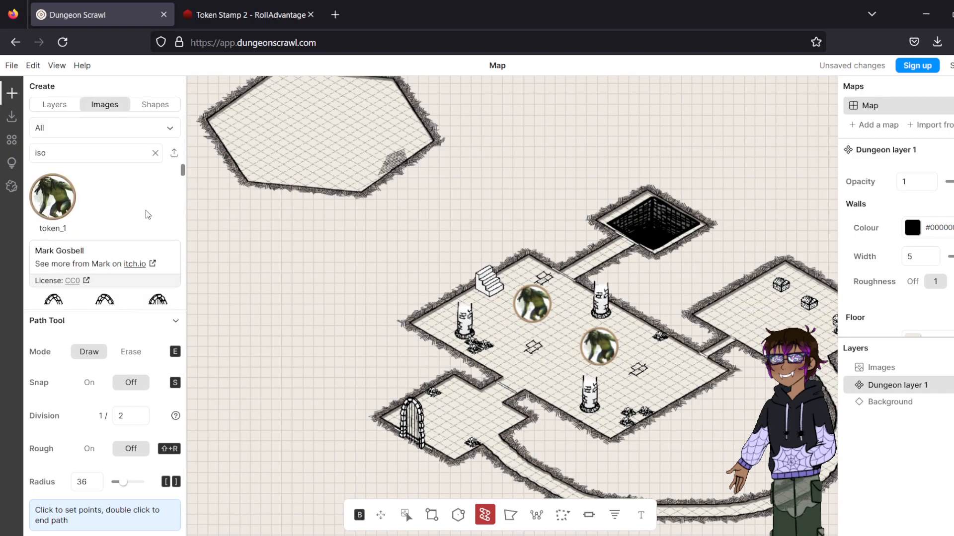
pyautogui.scroll(-2, 145, 223)
pyautogui.scroll(-3, 144, 224)
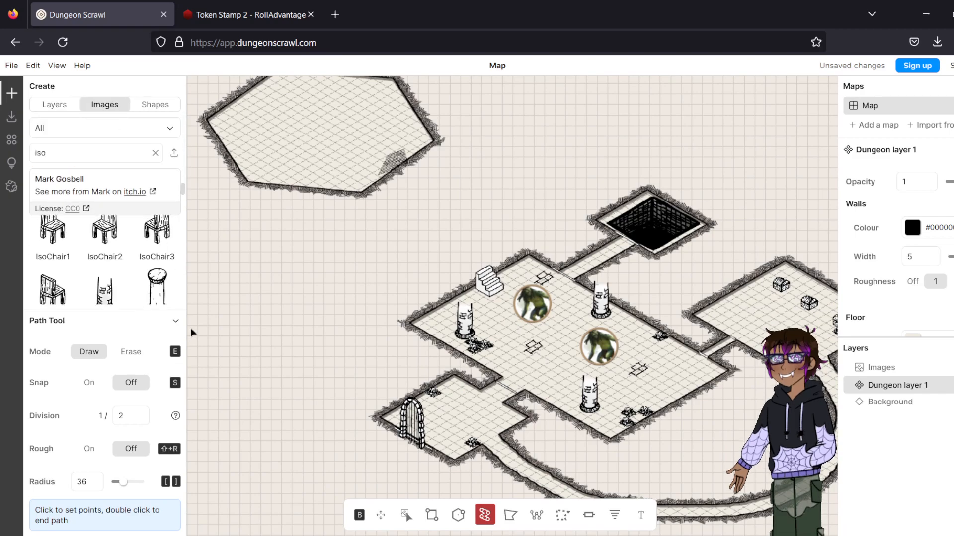
pyautogui.click(176, 331)
pyautogui.scroll(-4, 176, 331)
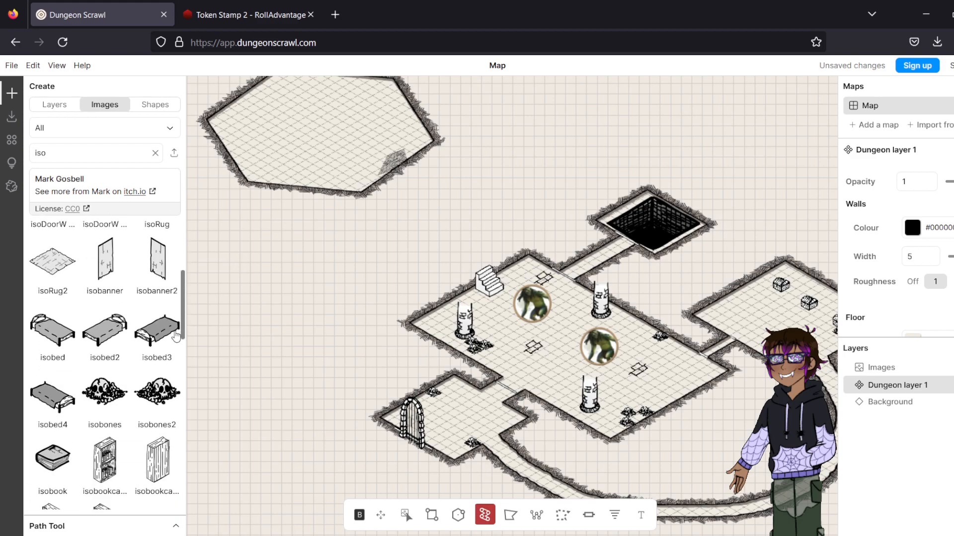
pyautogui.scroll(-5, 176, 336)
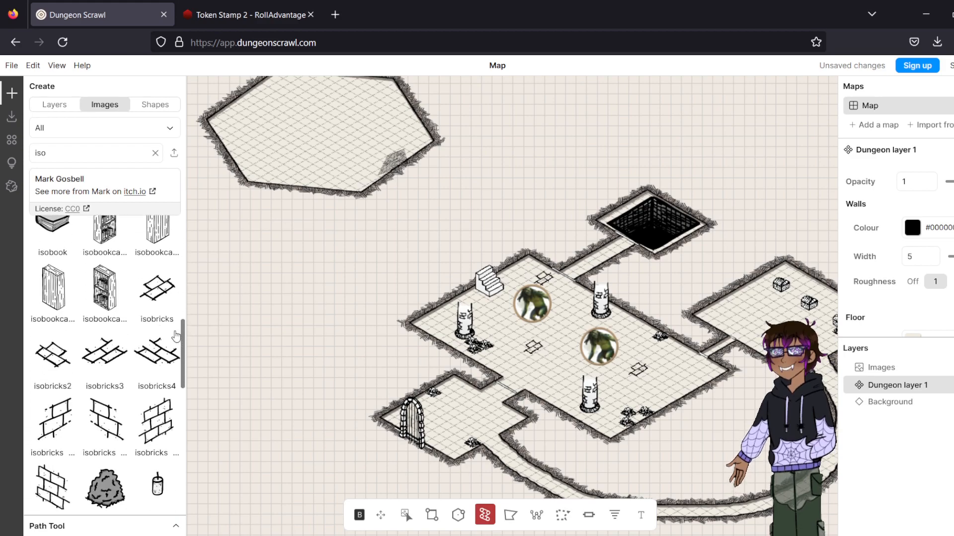
pyautogui.scroll(-5, 175, 336)
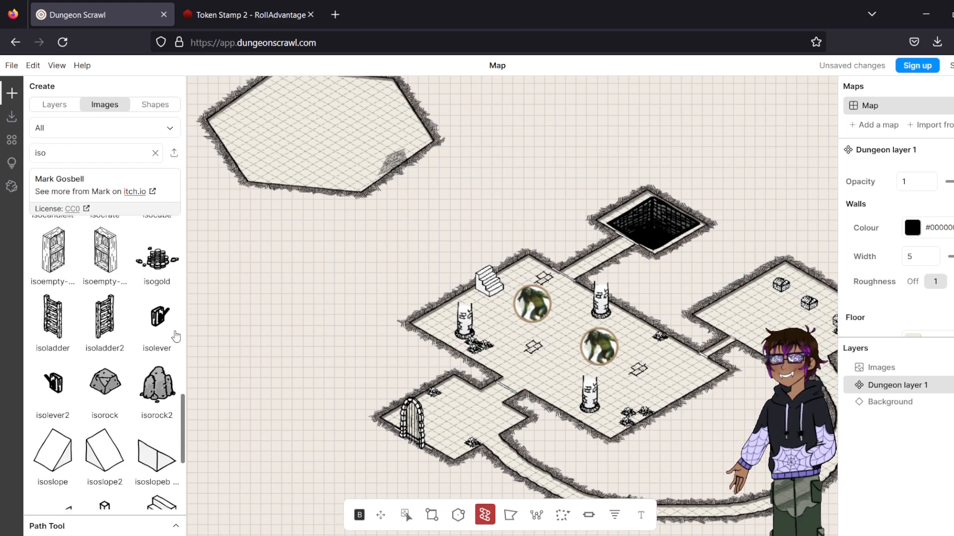
pyautogui.scroll(-3, 176, 336)
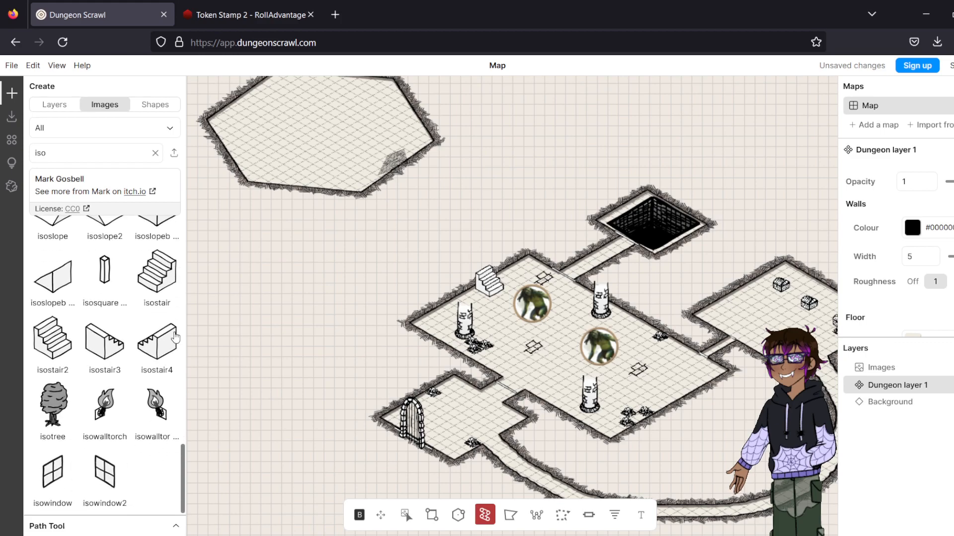
pyautogui.click(112, 408)
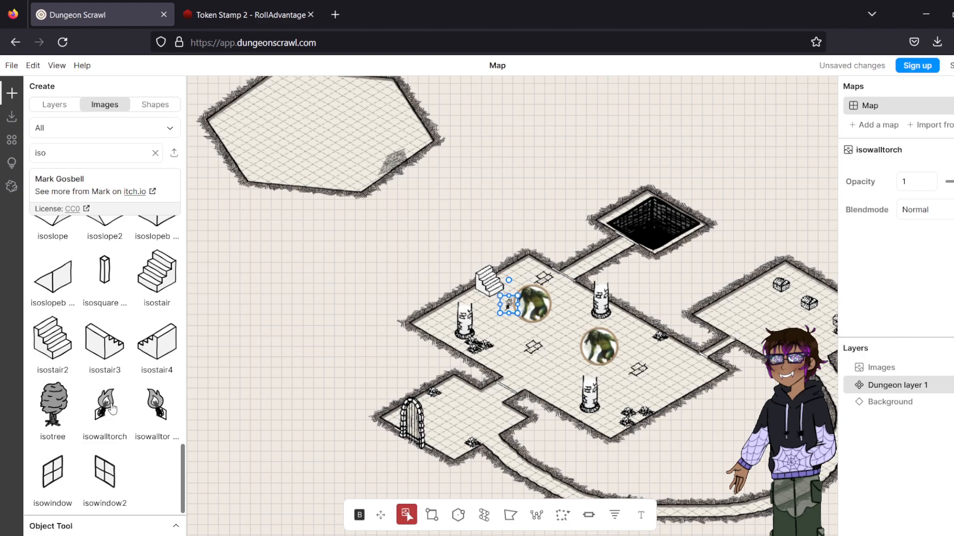
# - Place the wall torch beside the stairs on the main room's upper-left wall and put a duplicate on the stairs' other side
pyautogui.moveTo(517, 300); pyautogui.dragTo(442, 311)
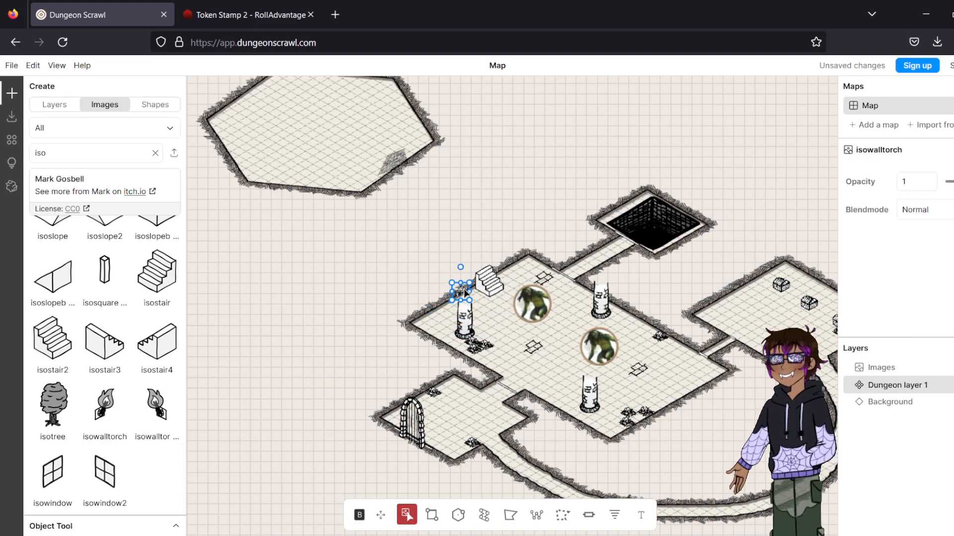
pyautogui.scroll(5, 465, 290)
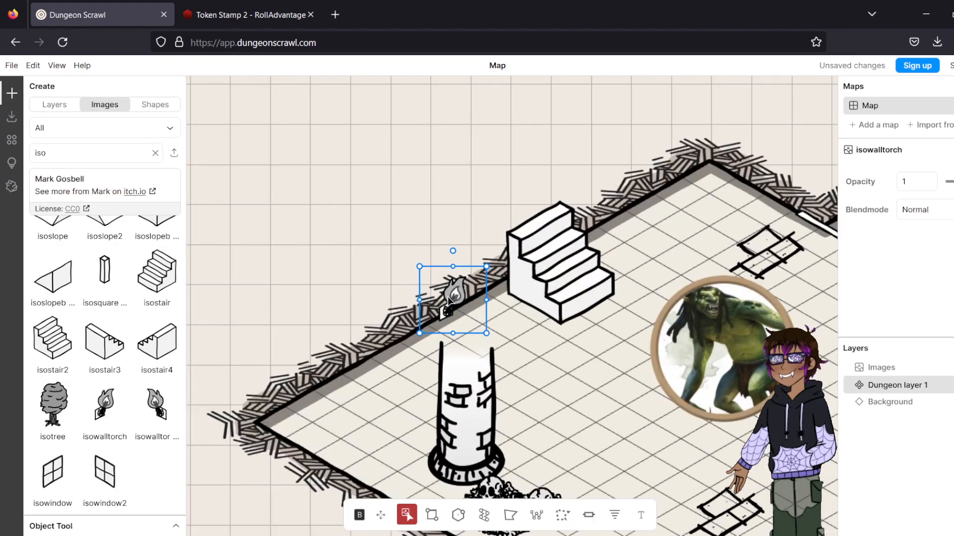
pyautogui.moveTo(449, 300); pyautogui.dragTo(630, 173)
pyautogui.rightClick(455, 257)
pyautogui.click(493, 206)
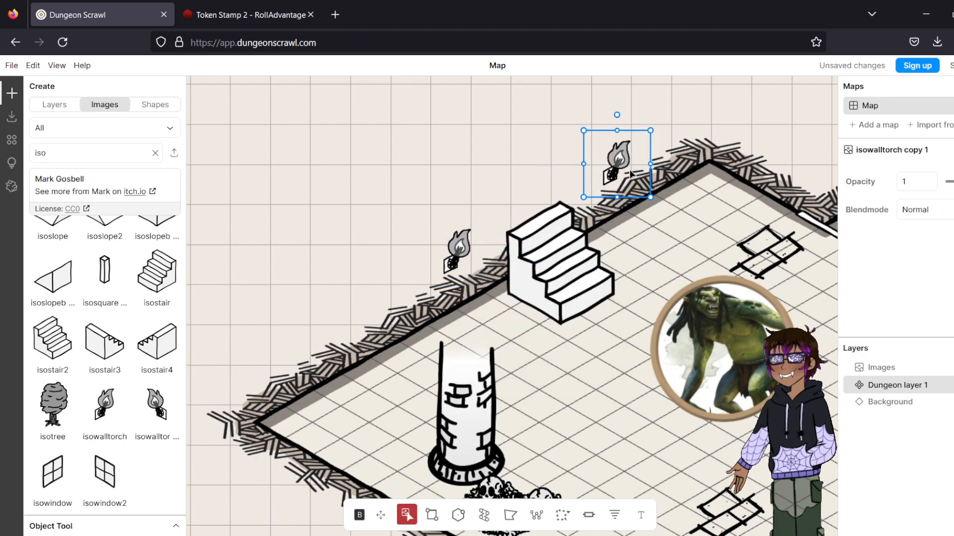
pyautogui.click(696, 252)
# - Save the finished dungeon map as a file with Save as
pyautogui.scroll(-3, 672, 262)
pyautogui.moveTo(737, 367); pyautogui.dragTo(484, 245)
pyautogui.scroll(-4, 483, 246)
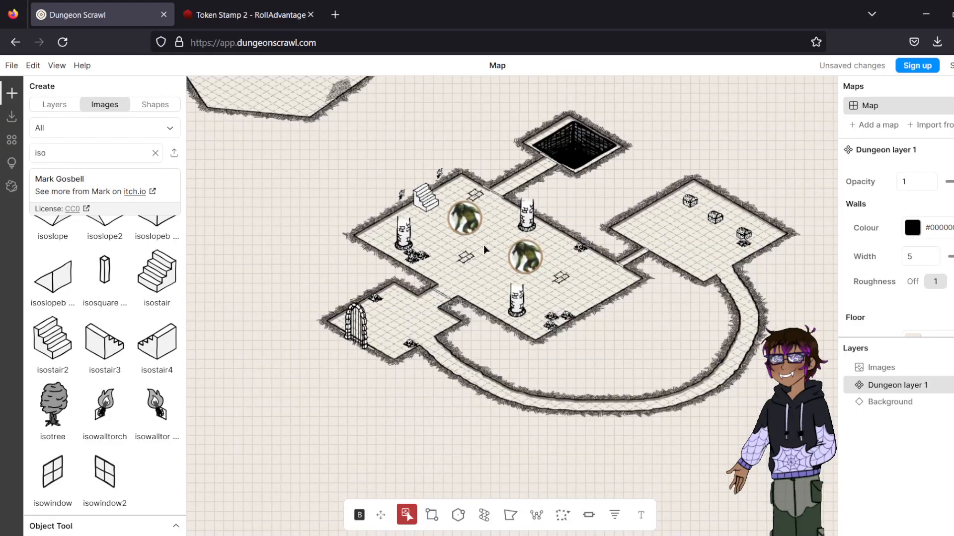
pyautogui.moveTo(565, 222); pyautogui.dragTo(574, 305)
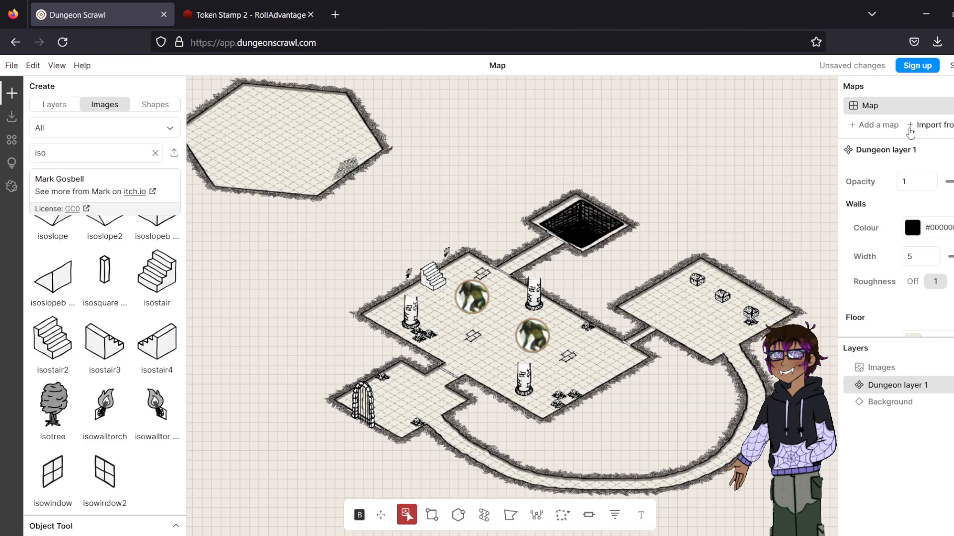
pyautogui.click(12, 65)
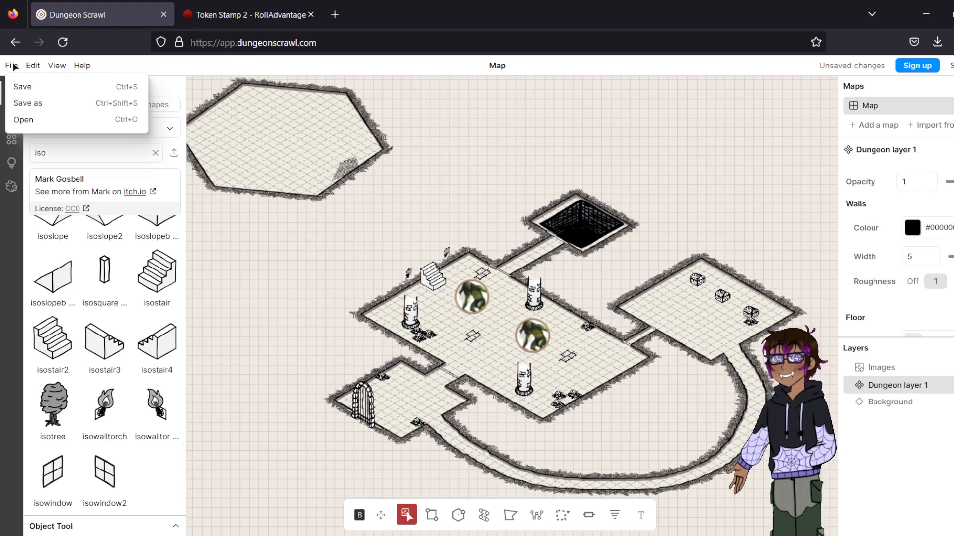
pyautogui.click(18, 102)
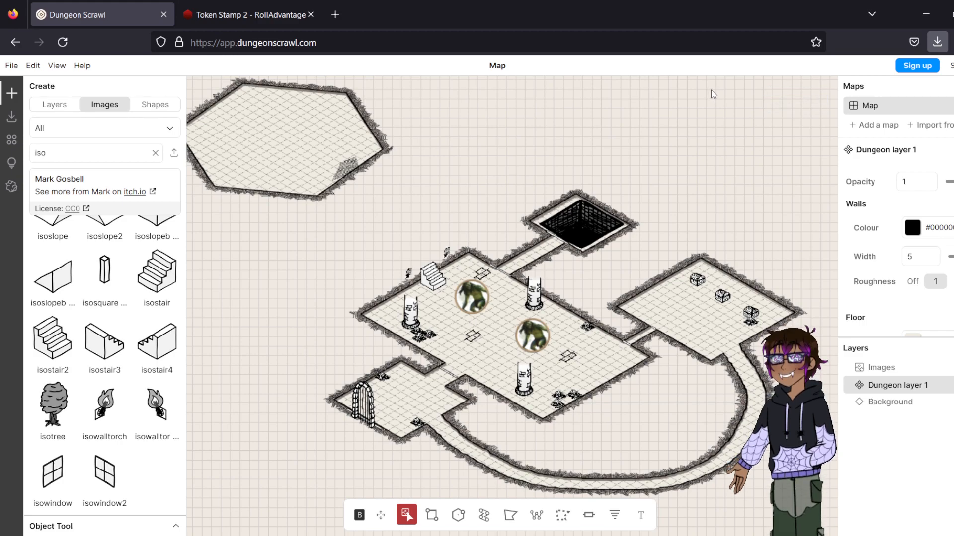
# - Review the feature list and monthly price of the Dungeon Scrawl PRO upgrade, then dismiss the offer
pyautogui.click(15, 64)
pyautogui.click(36, 66)
pyautogui.click(62, 67)
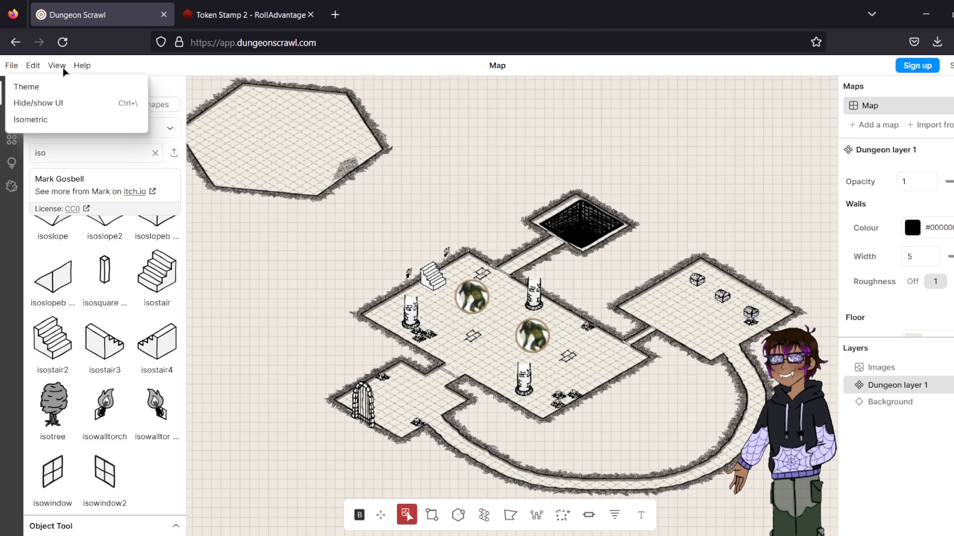
pyautogui.click(62, 68)
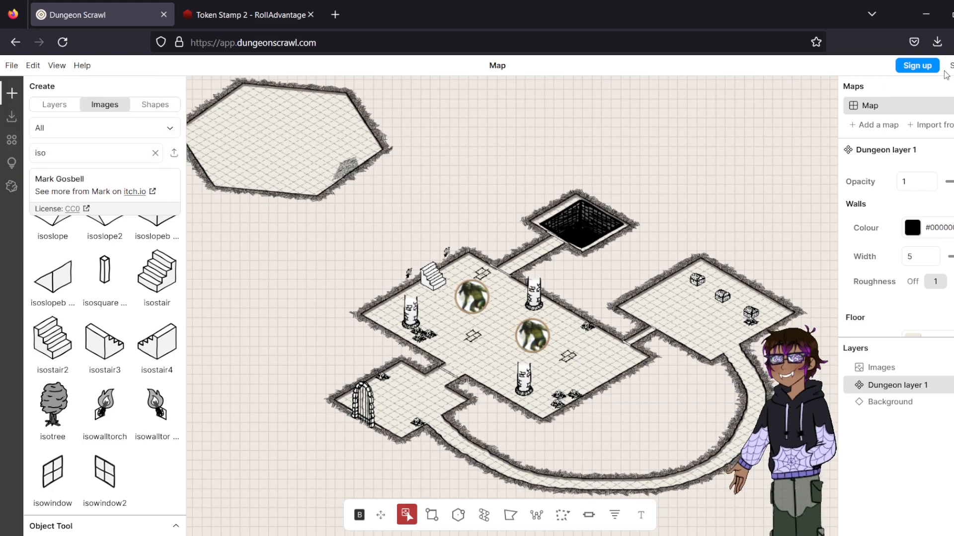
pyautogui.click(915, 66)
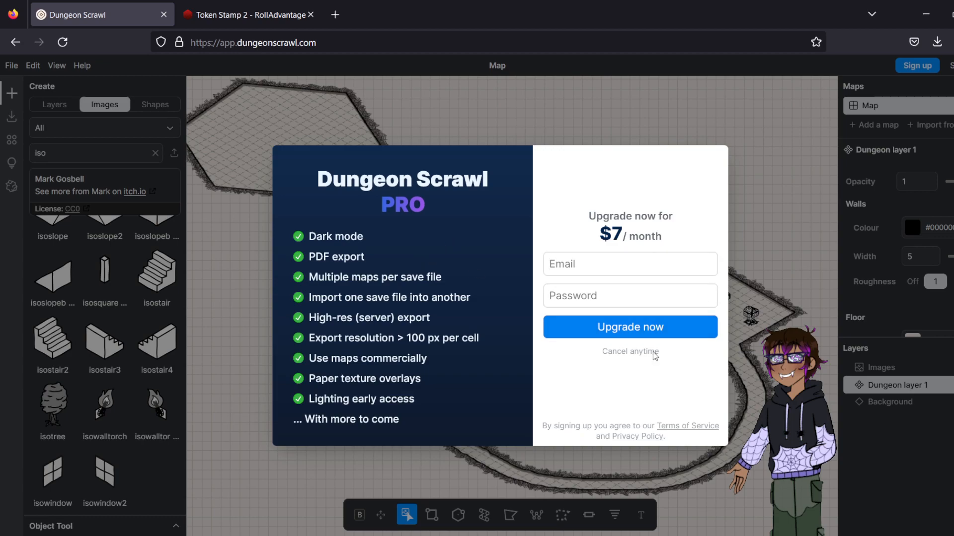
pyautogui.click(776, 292)
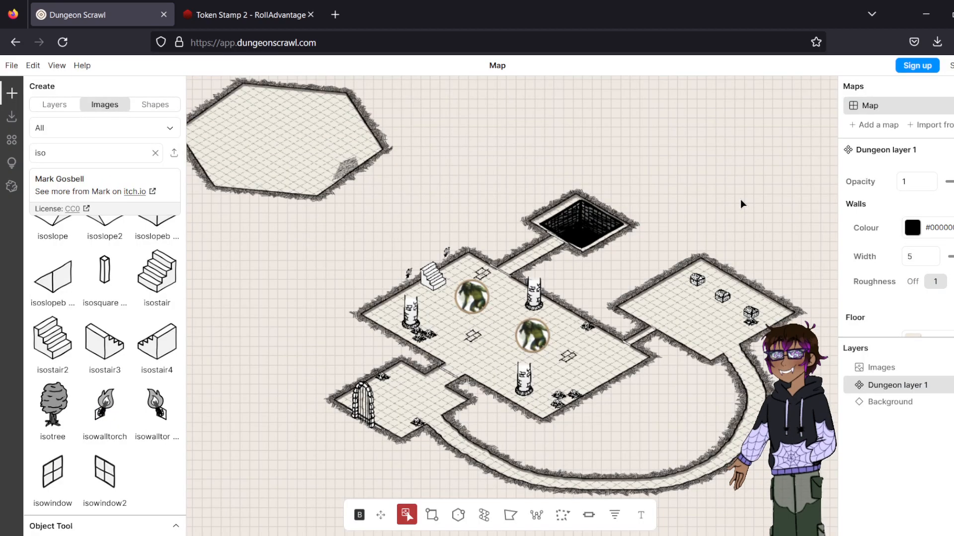
# - Open Roll20 in a new browser tab and log in to reach the My Games list
pyautogui.click(322, 20)
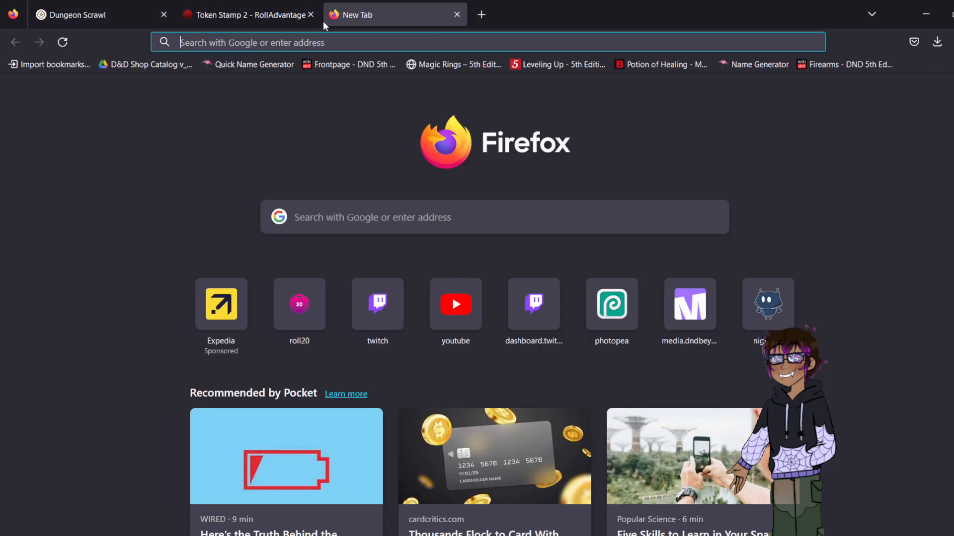
pyautogui.click(304, 306)
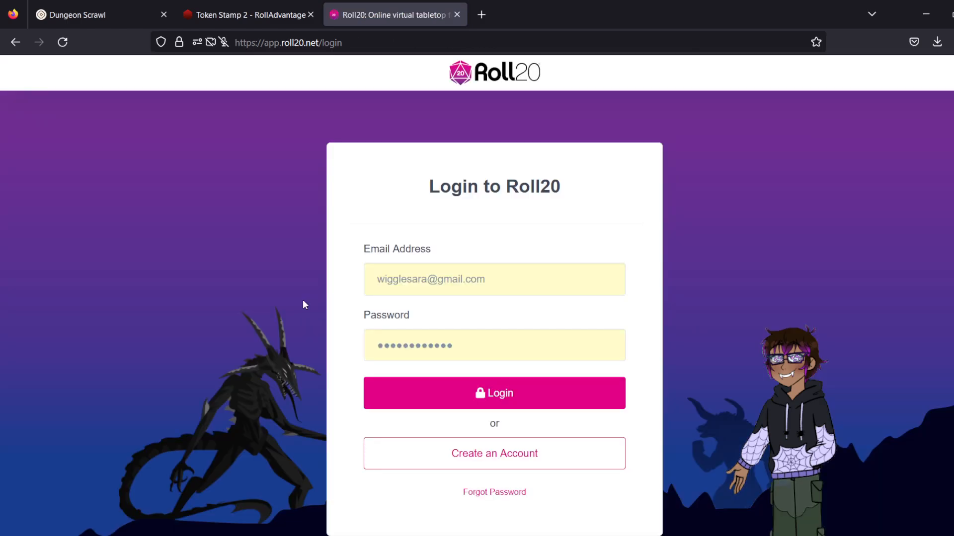
pyautogui.click(246, 15)
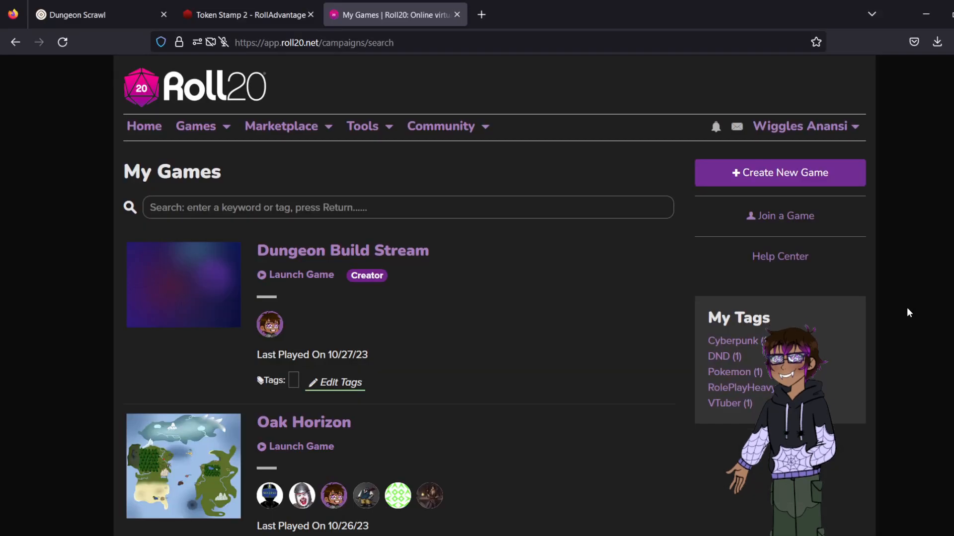
# - Look through the My Games list for the available campaigns, from the most recent to the oldest
pyautogui.scroll(-15, 423, 333)
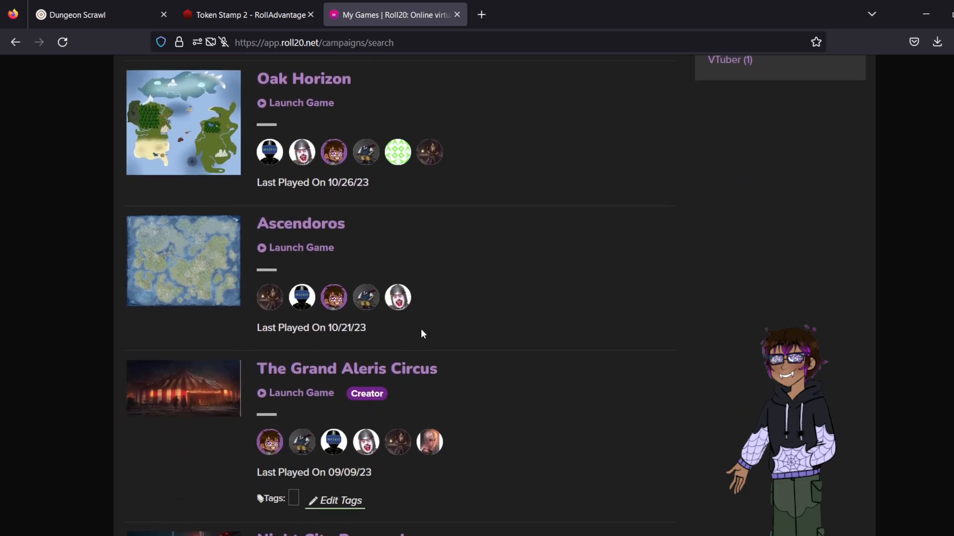
pyautogui.scroll(-10, 422, 333)
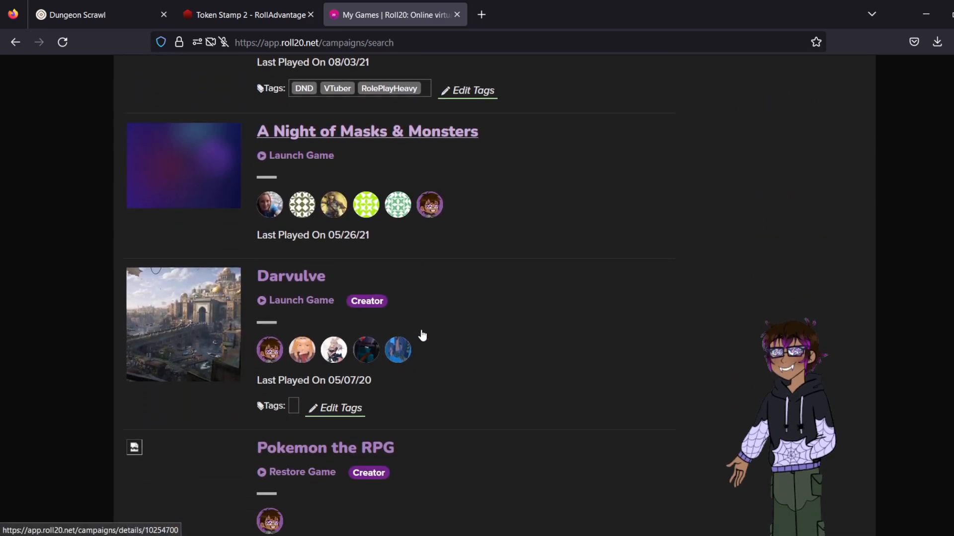
pyautogui.scroll(8, 422, 333)
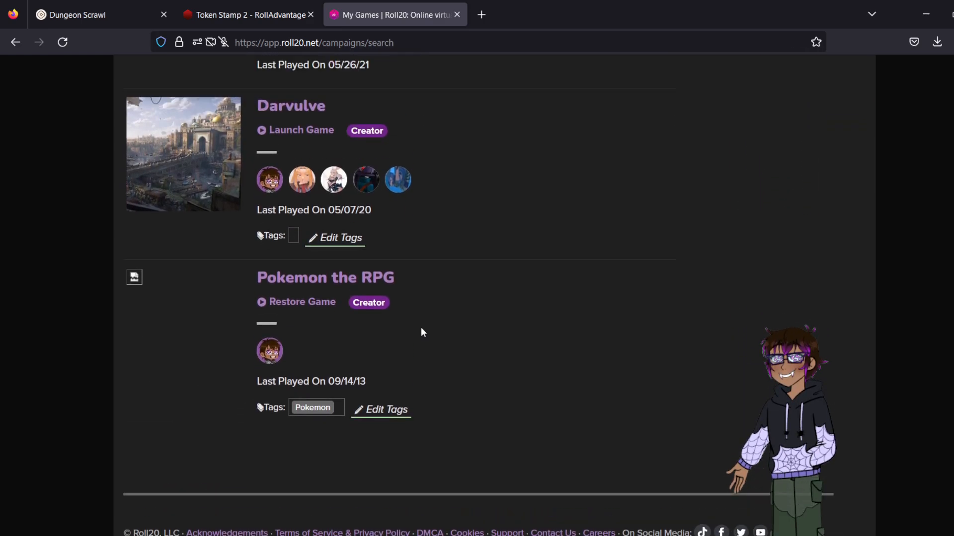
pyautogui.scroll(15, 423, 332)
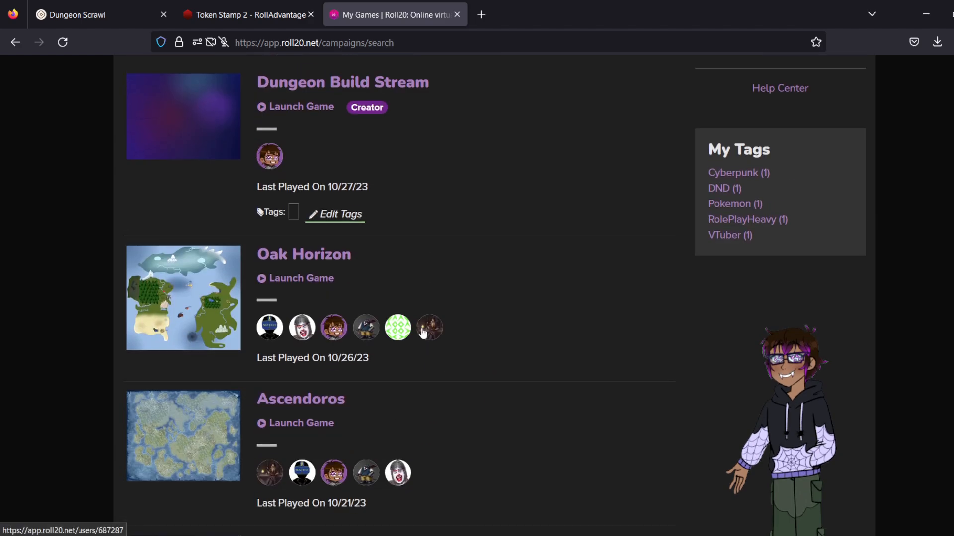
pyautogui.scroll(-4, 423, 332)
pyautogui.scroll(-10, 423, 331)
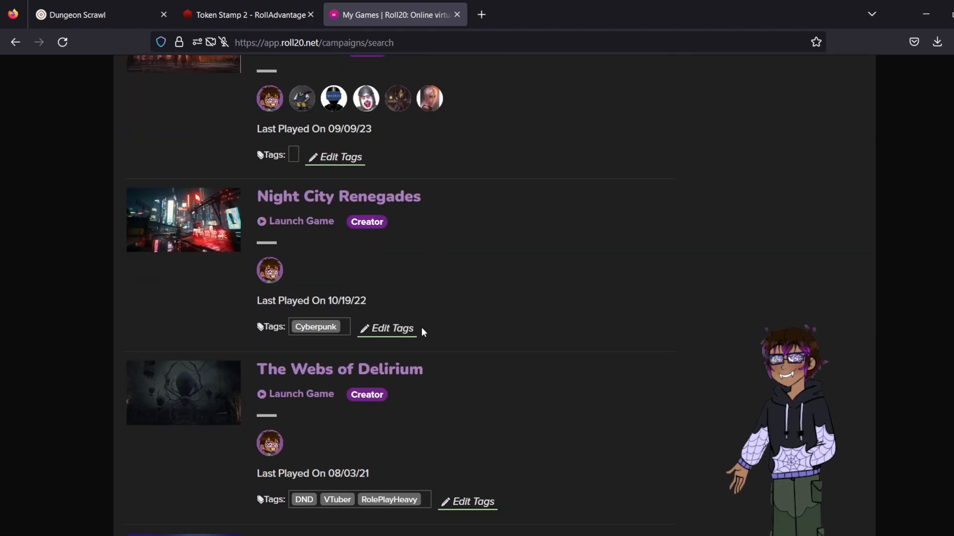
pyautogui.scroll(-6, 423, 332)
pyautogui.scroll(5, 422, 332)
pyautogui.scroll(10, 421, 331)
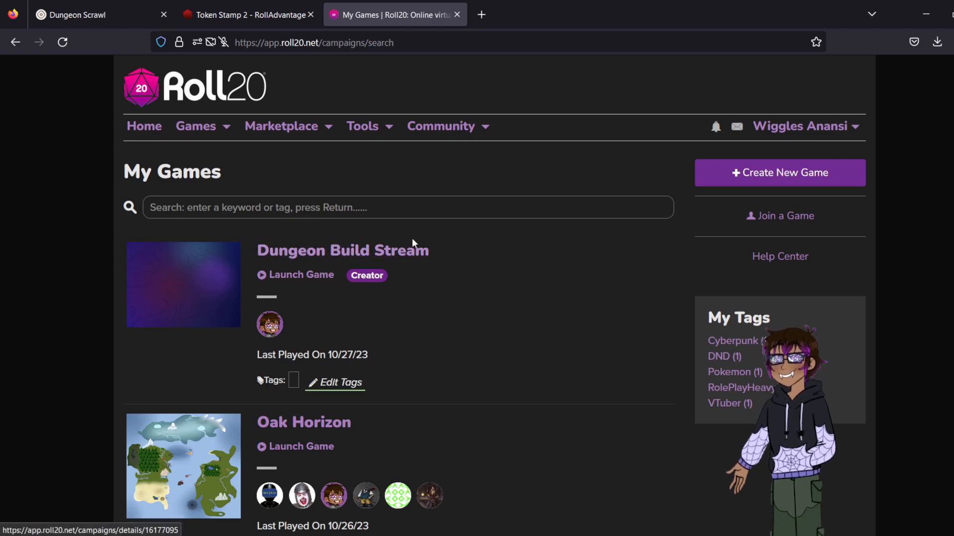
# - Open the Dungeon Build Stream game's page, glance over its settings and details, and launch the game
pyautogui.click(398, 253)
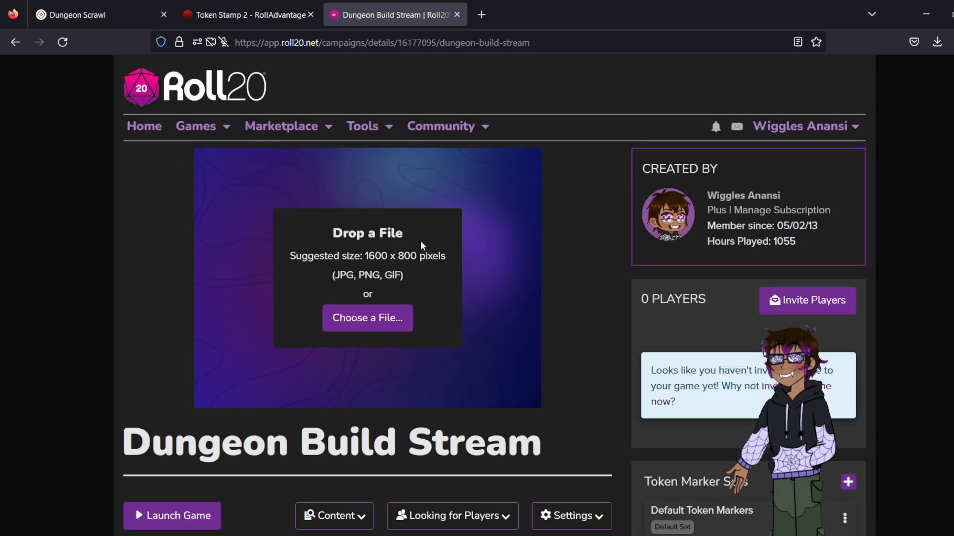
pyautogui.scroll(-5, 569, 223)
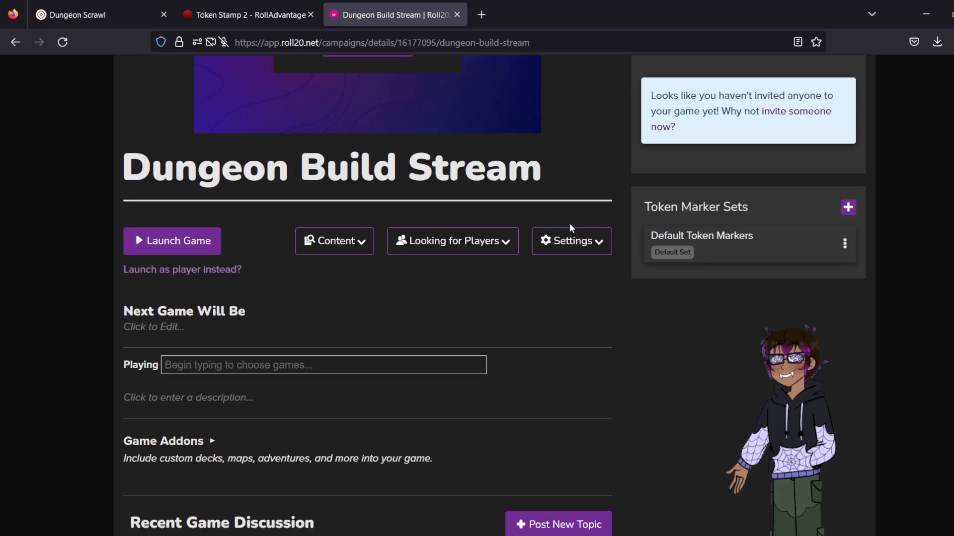
pyautogui.click(571, 248)
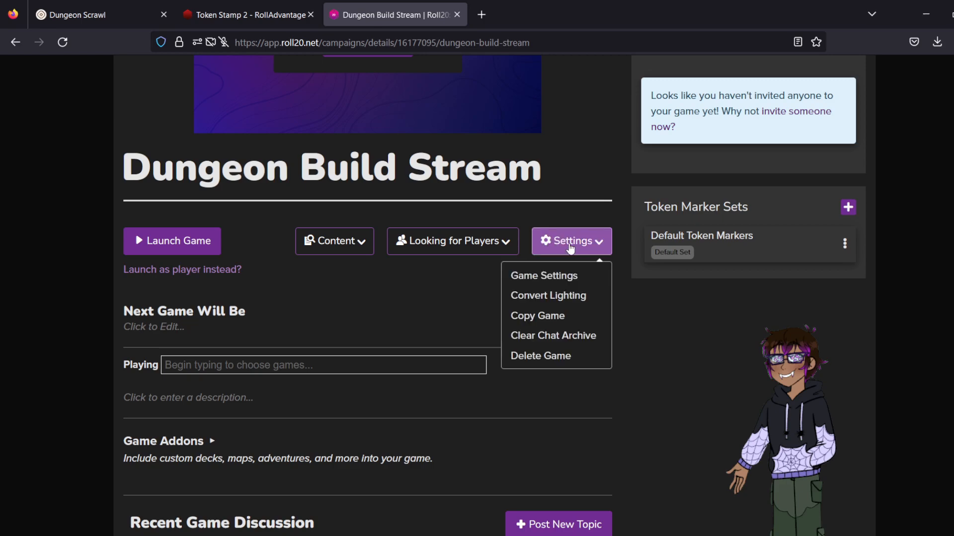
pyautogui.click(416, 297)
pyautogui.scroll(-5, 416, 297)
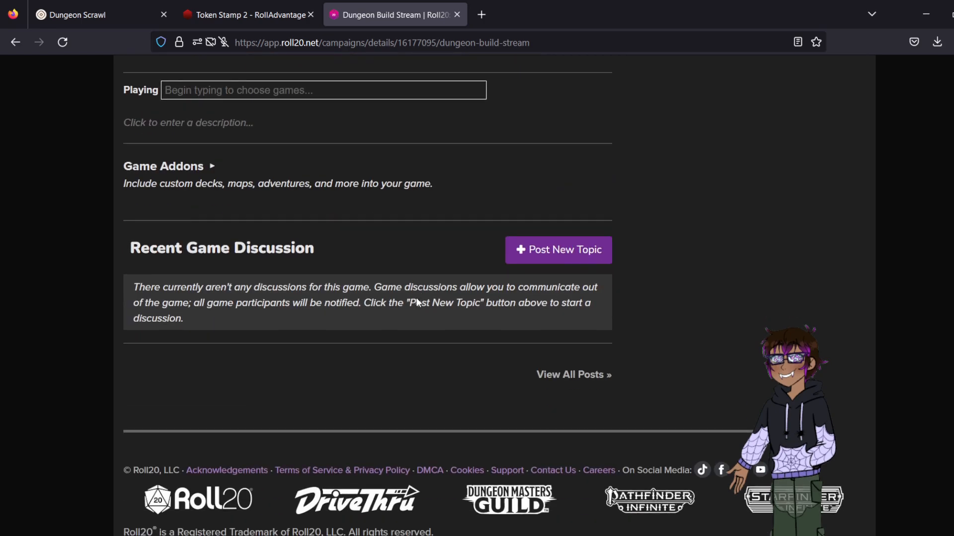
pyautogui.scroll(5, 417, 298)
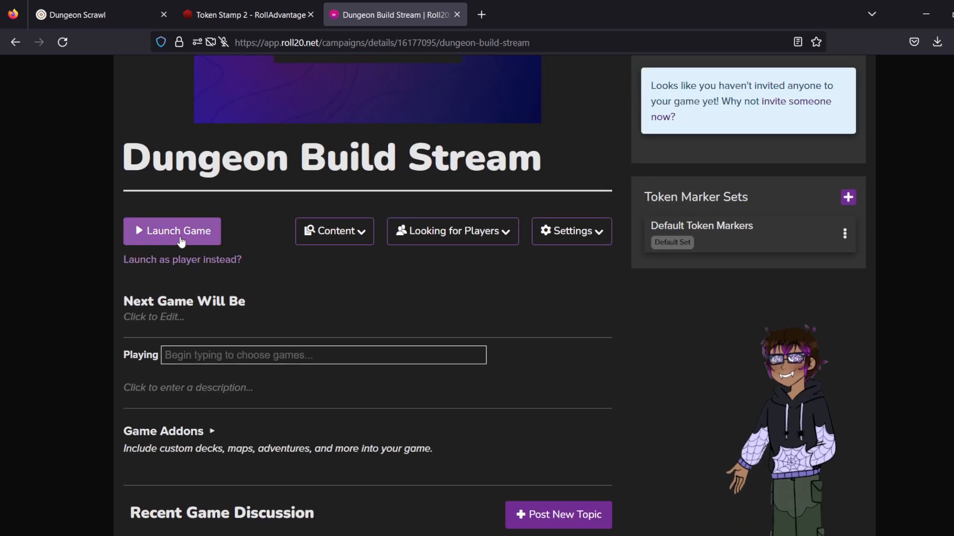
pyautogui.click(180, 239)
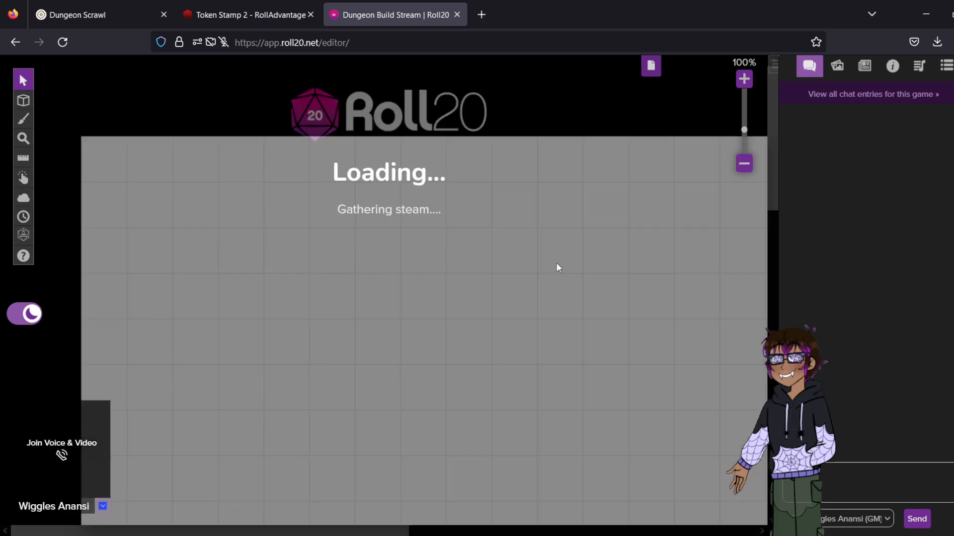
# - Open the file upload window for My Library in the game's art collection
pyautogui.scroll(-1, 556, 263)
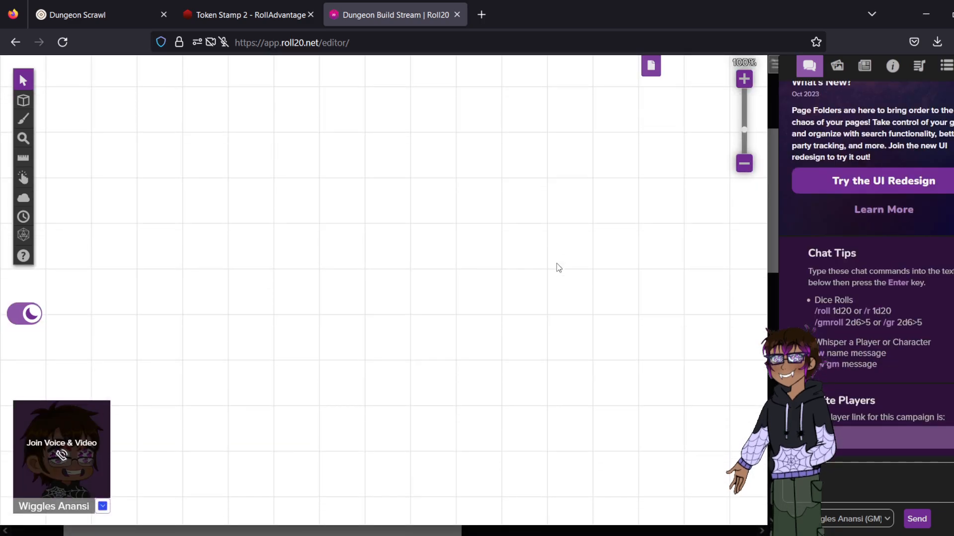
pyautogui.scroll(-2, 556, 264)
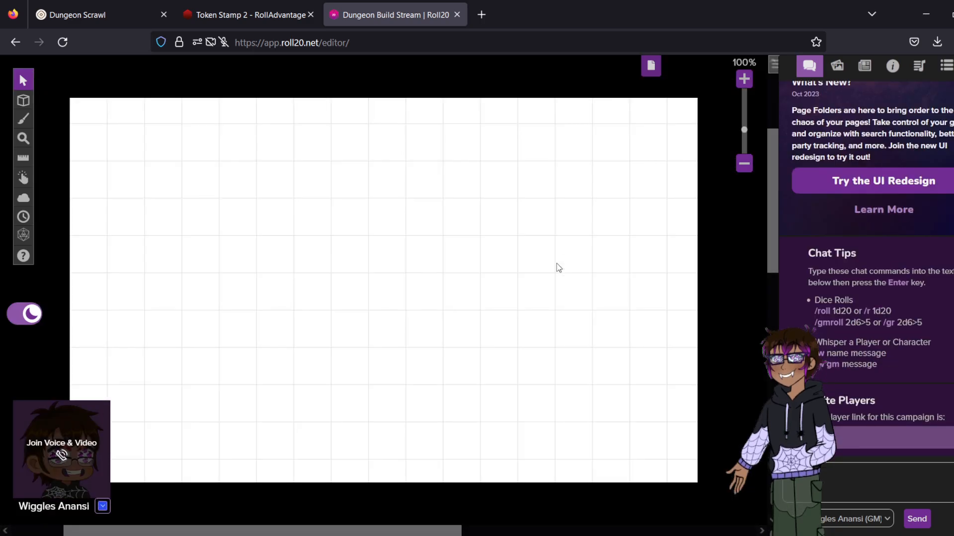
pyautogui.moveTo(556, 263); pyautogui.dragTo(500, 258)
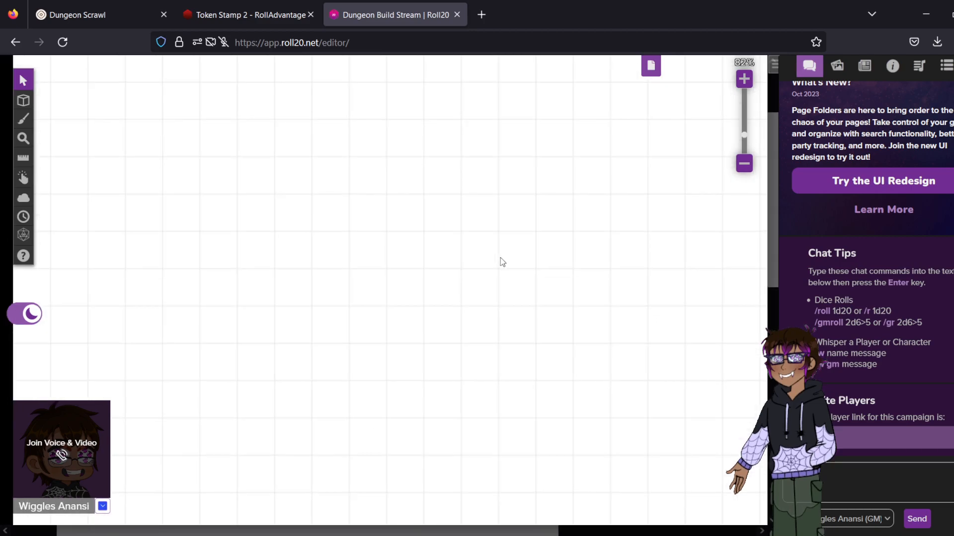
pyautogui.scroll(-2, 502, 262)
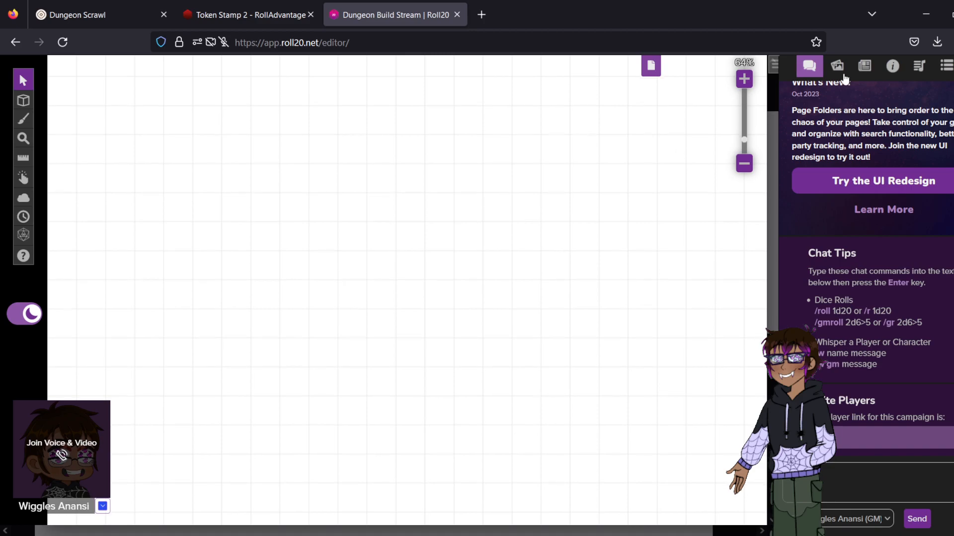
pyautogui.click(864, 64)
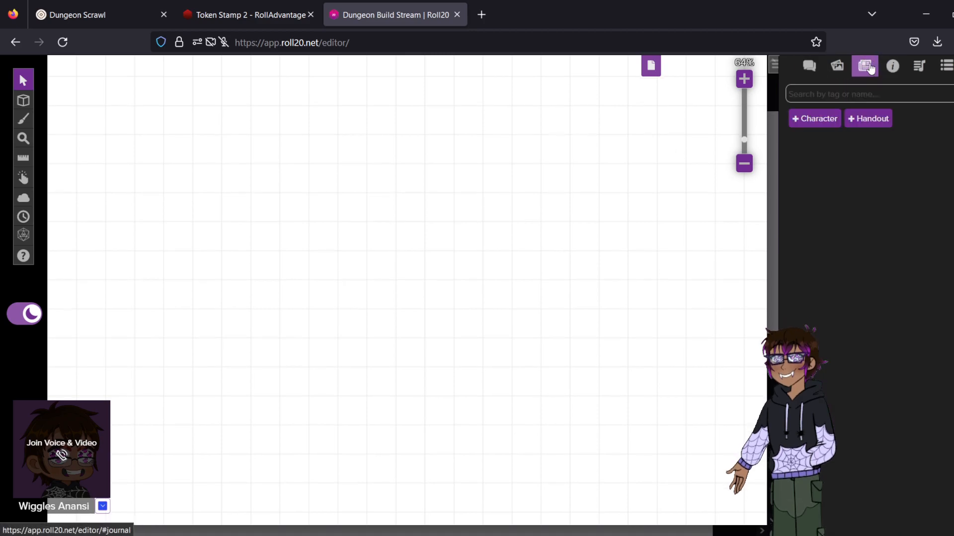
pyautogui.click(841, 70)
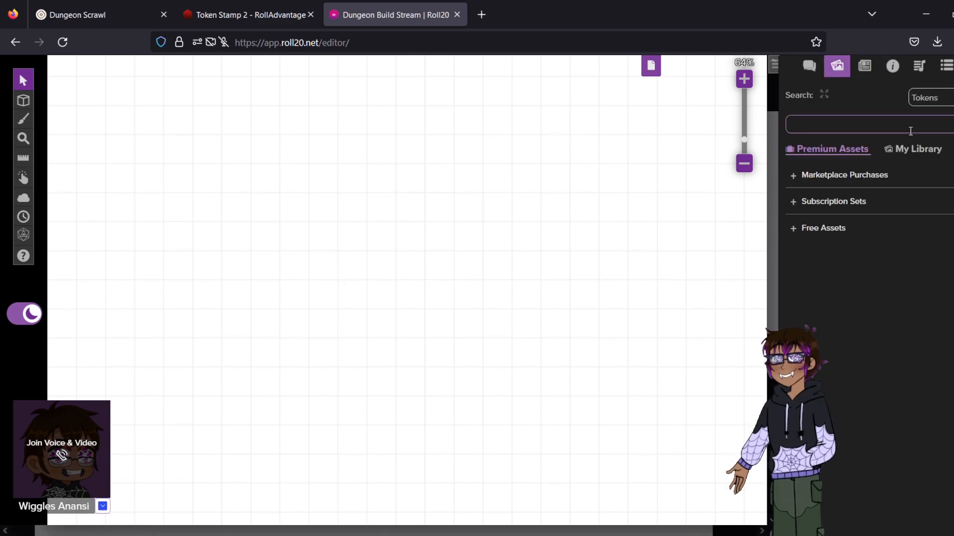
pyautogui.click(899, 149)
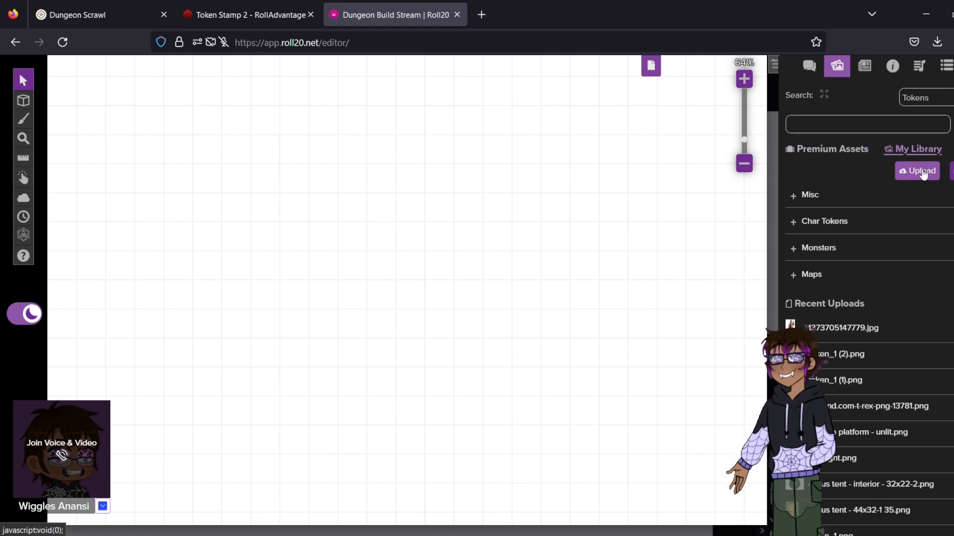
pyautogui.click(923, 172)
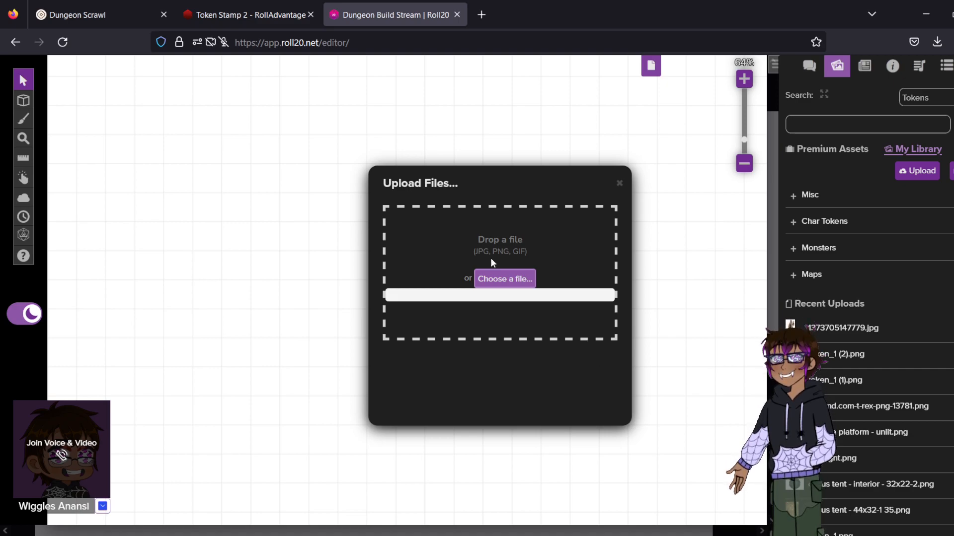
# - Switch to the Dungeon Scrawl map and save it as a new file
pyautogui.click(139, 11)
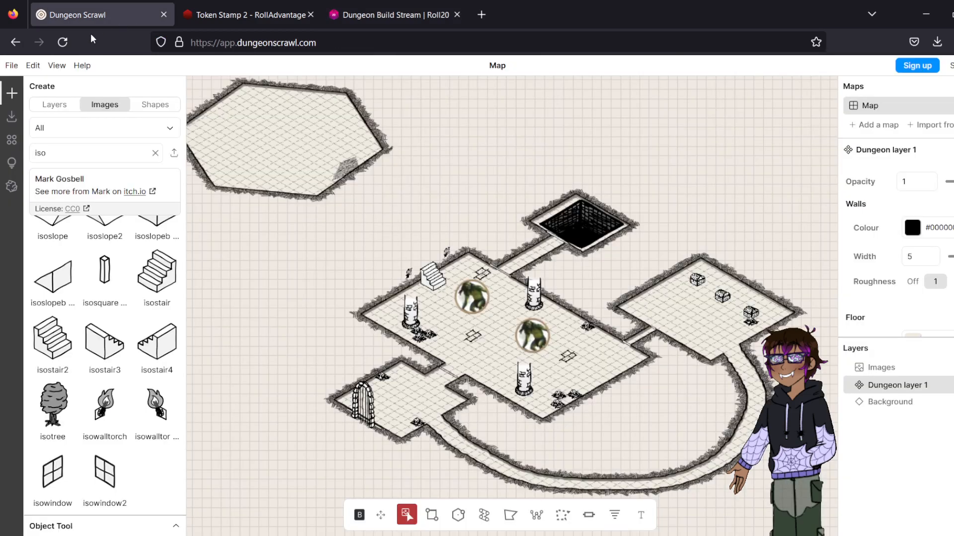
pyautogui.click(11, 65)
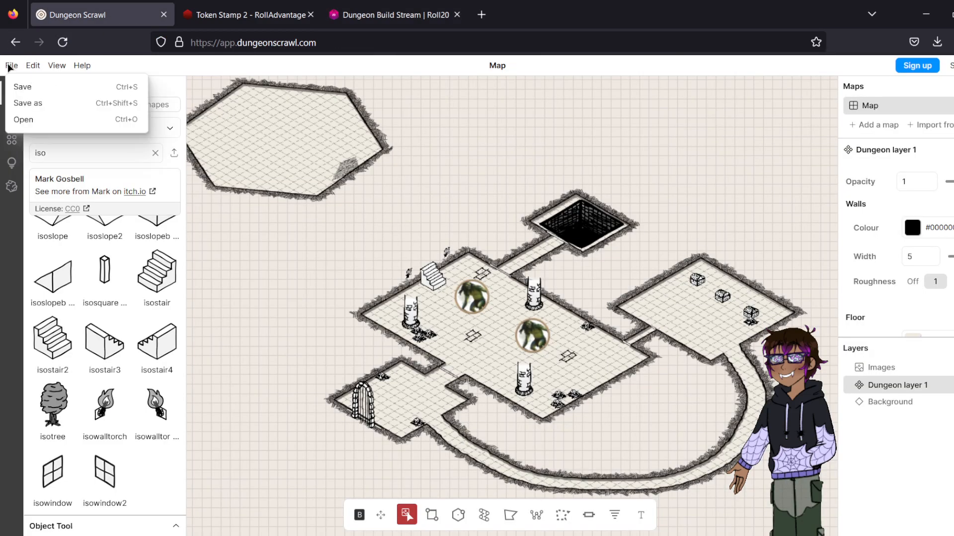
pyautogui.click(28, 102)
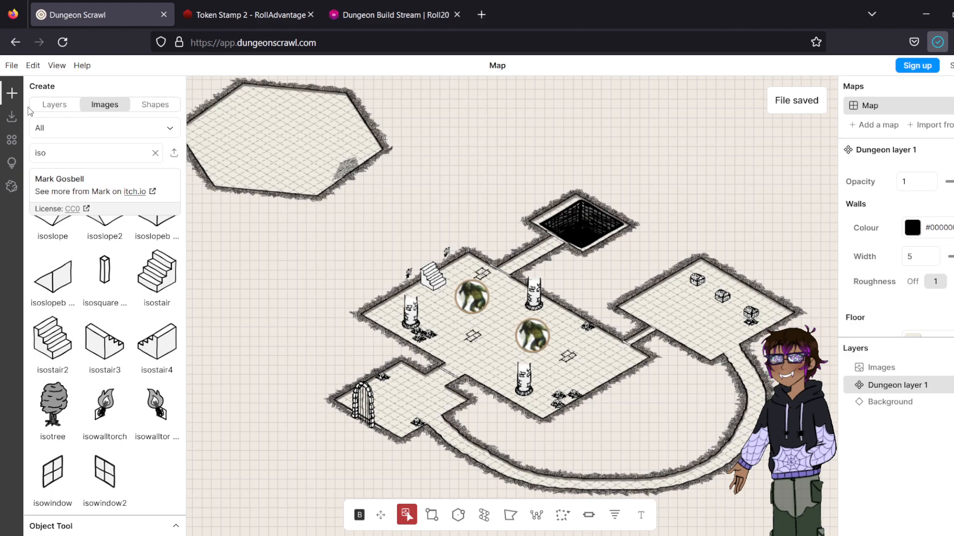
pyautogui.click(11, 66)
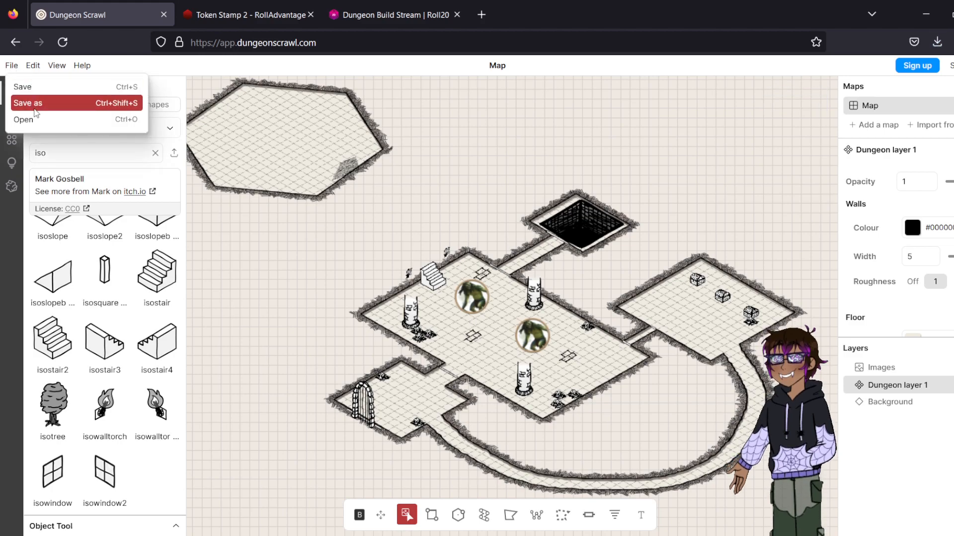
pyautogui.click(31, 69)
pyautogui.click(32, 70)
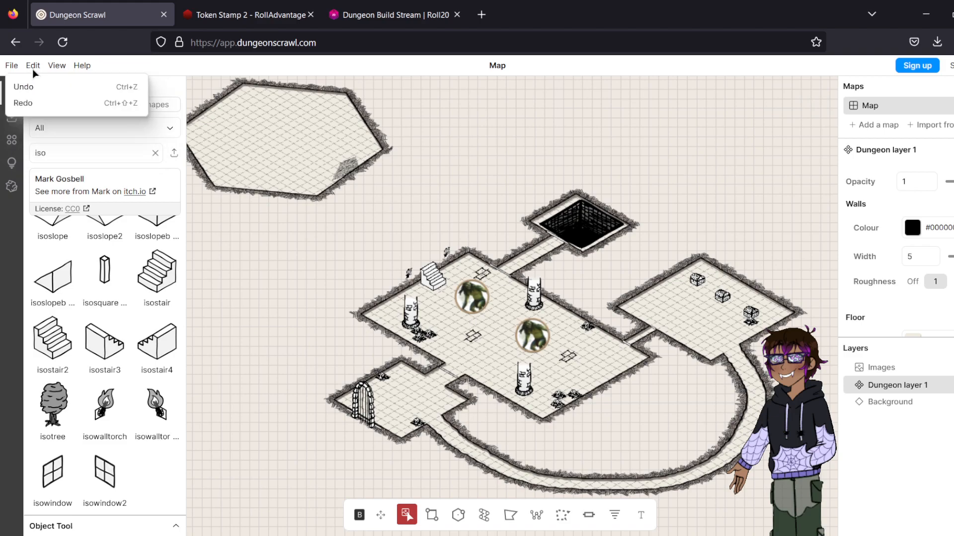
pyautogui.click(62, 70)
pyautogui.click(62, 70)
pyautogui.click(63, 70)
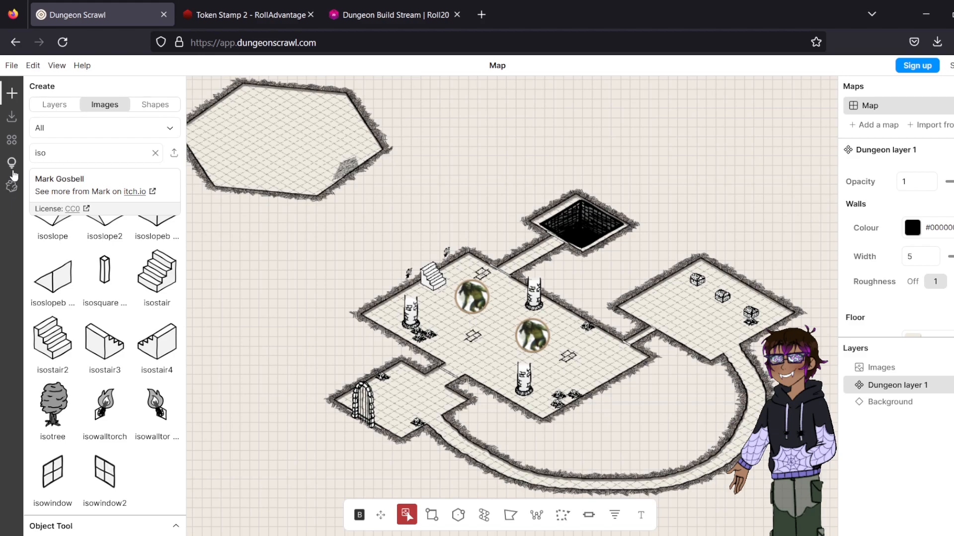
# - Export the map as a PNG at 70 px per cell with high-res off, and return to the Roll20 game
pyautogui.click(11, 118)
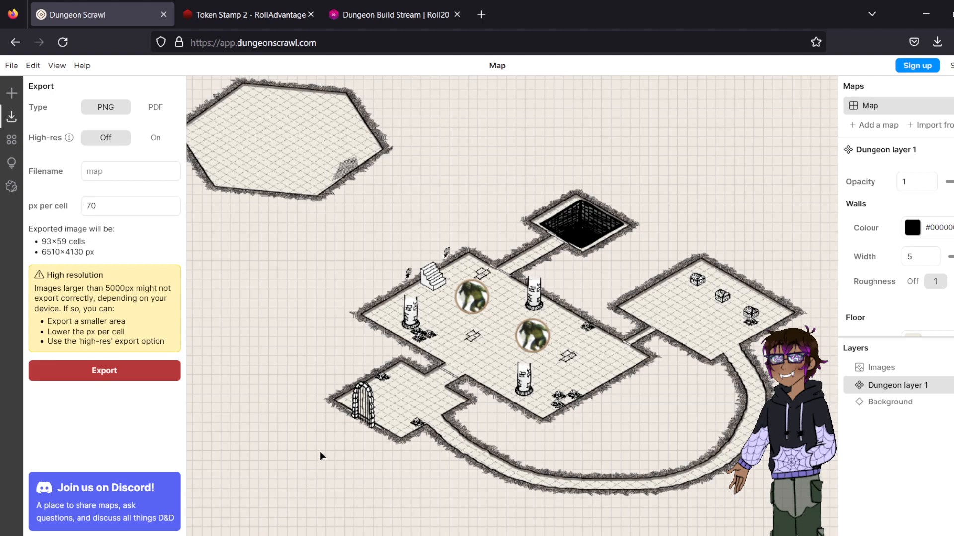
pyautogui.click(63, 377)
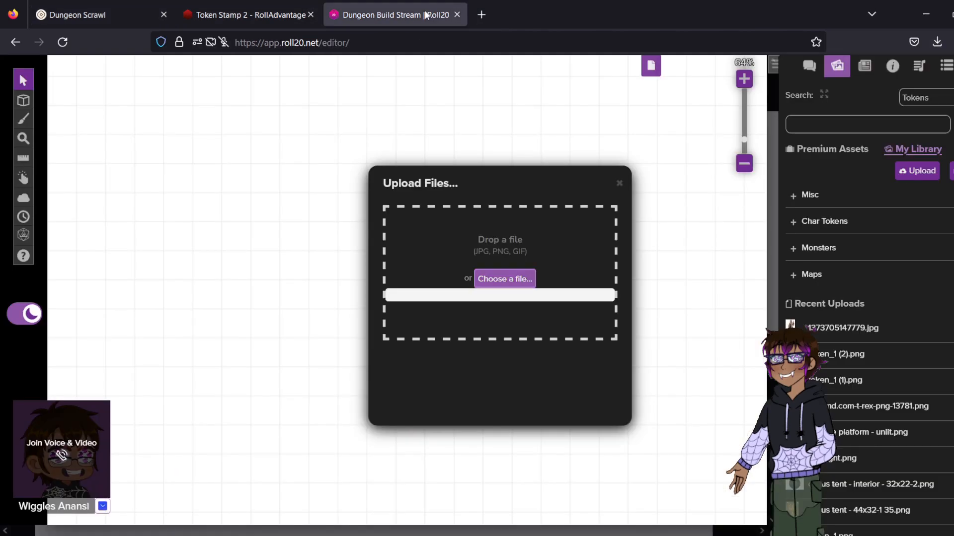
pyautogui.click(427, 15)
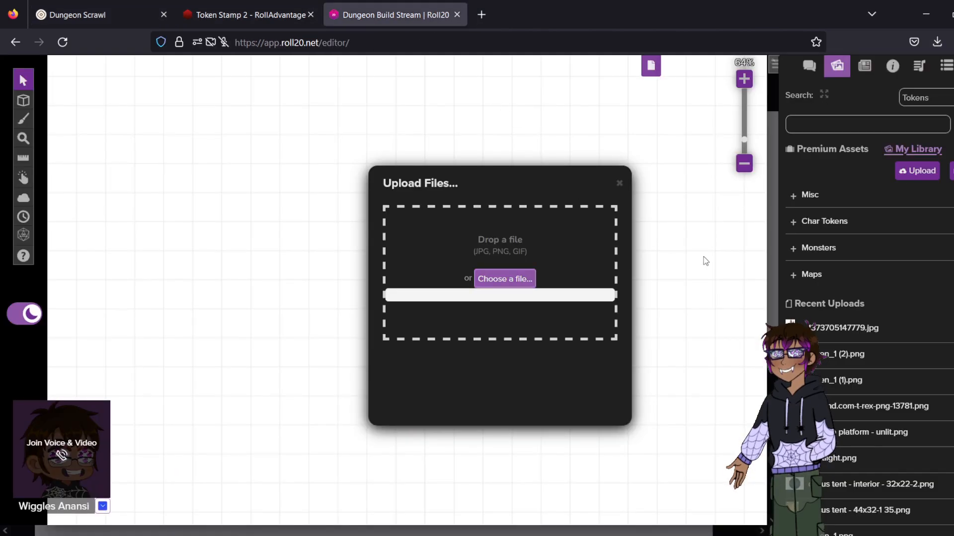
# - Look through the Recent Uploads list in My Library for the images already available
pyautogui.scroll(-15, 900, 258)
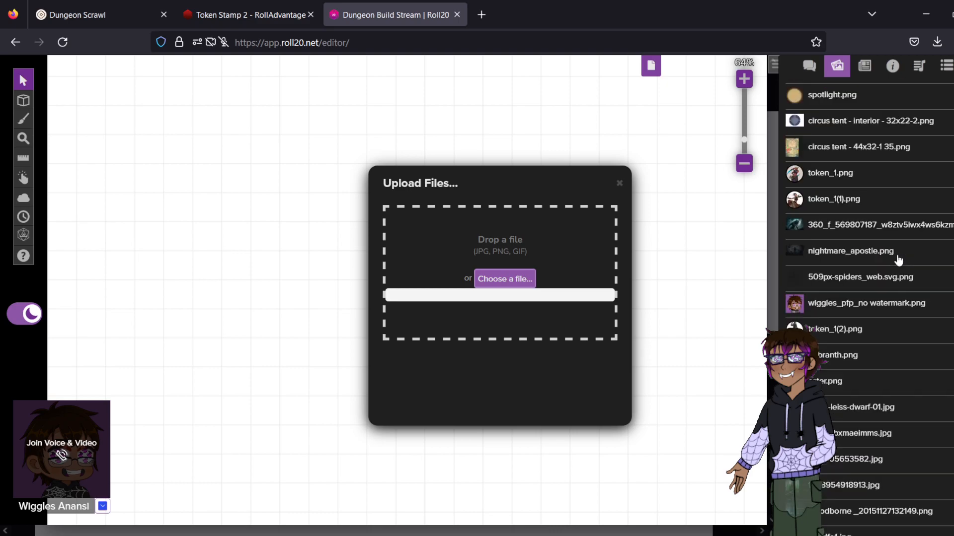
pyautogui.scroll(-8, 895, 264)
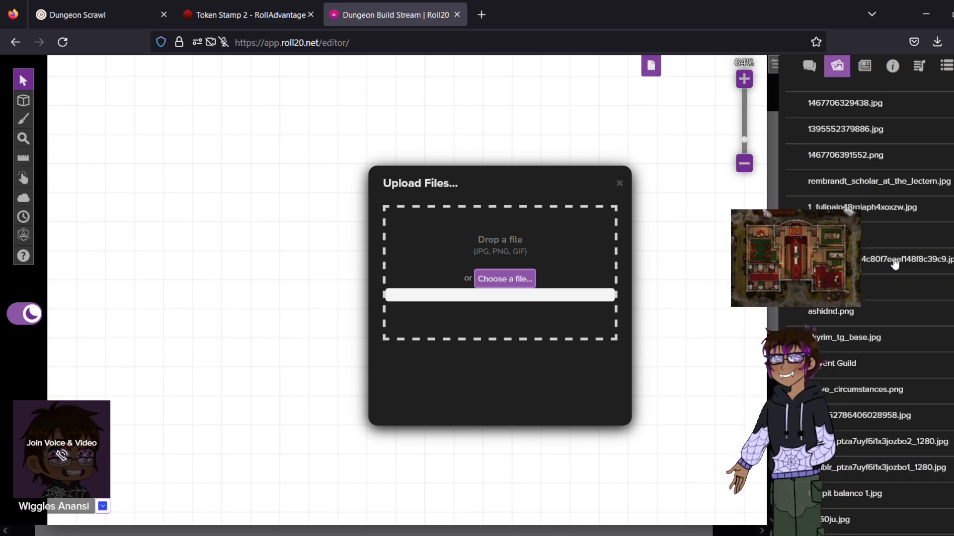
pyautogui.scroll(-3, 895, 263)
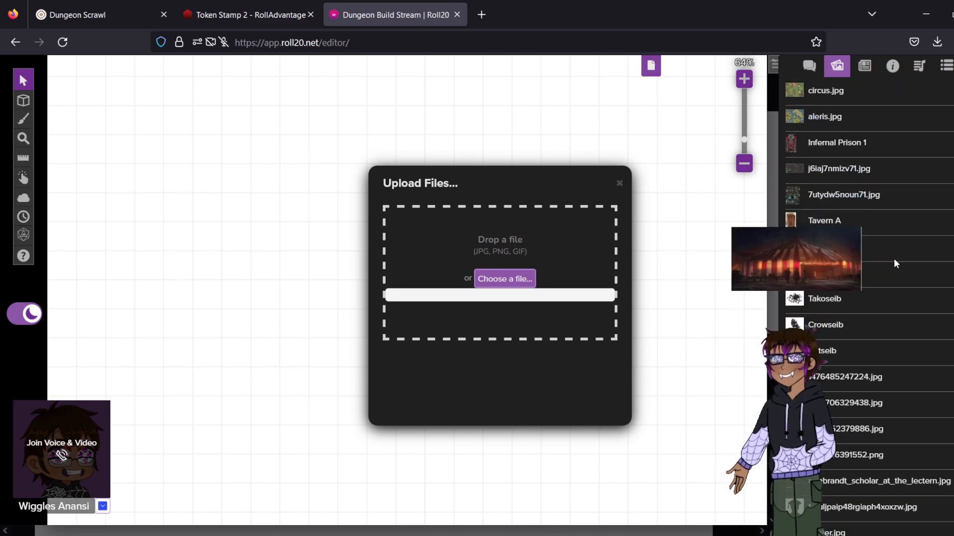
pyautogui.scroll(8, 894, 263)
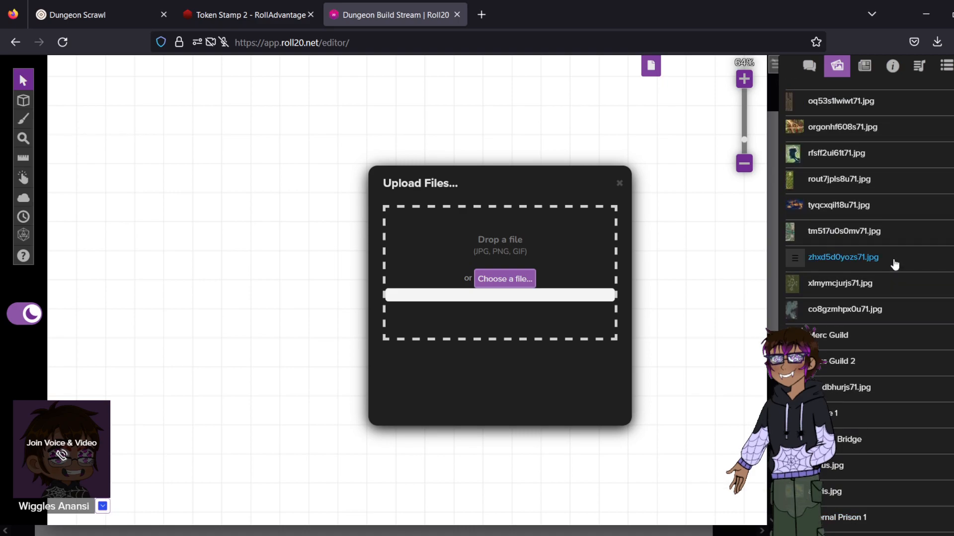
pyautogui.scroll(6, 894, 263)
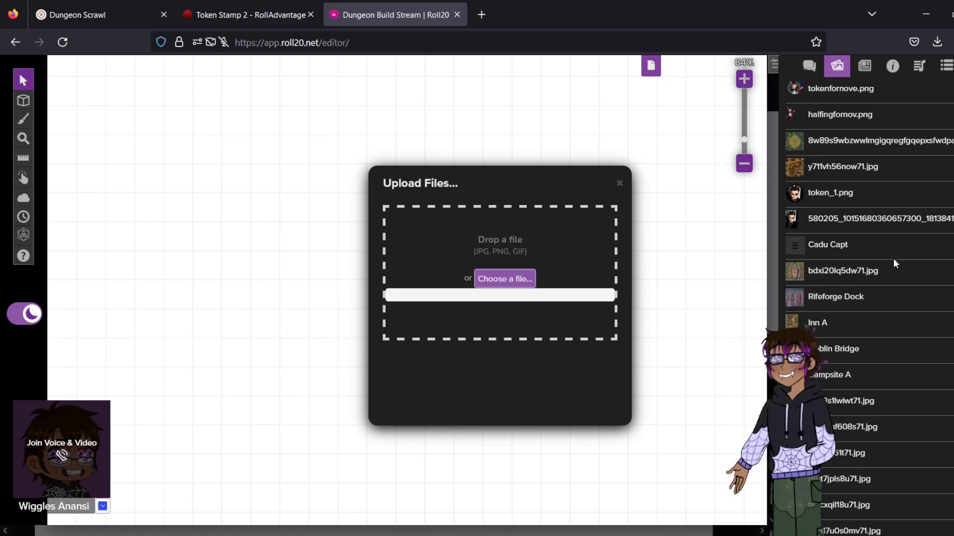
pyautogui.scroll(6, 895, 263)
pyautogui.scroll(7, 895, 263)
pyautogui.scroll(7, 894, 263)
pyautogui.scroll(8, 895, 263)
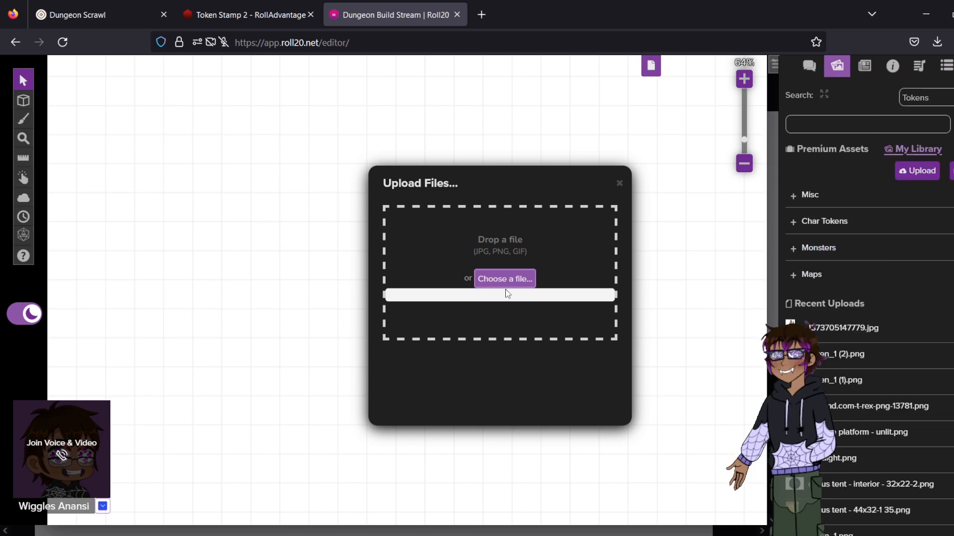
# - Reopen the file upload window, upload map_93x59.png to My Library, and close the window
pyautogui.click(620, 184)
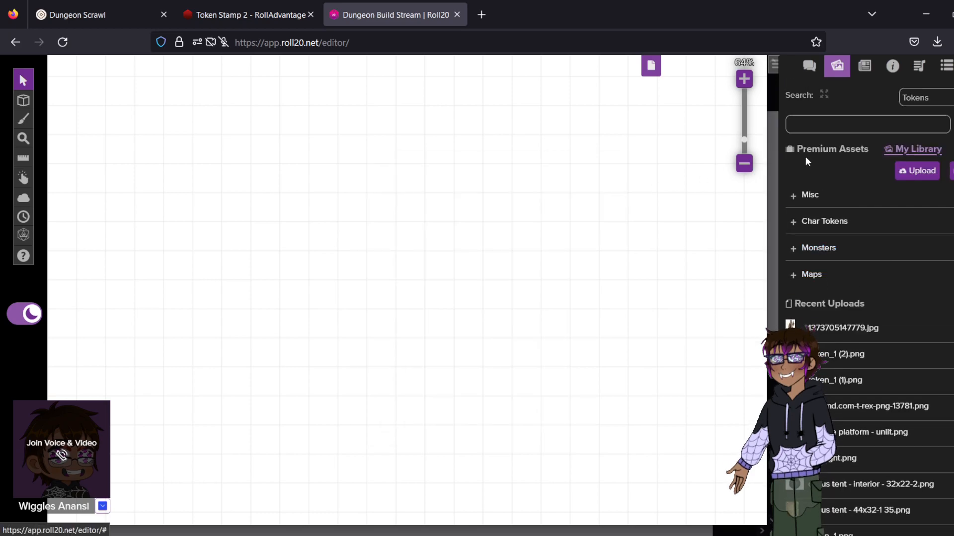
pyautogui.click(918, 171)
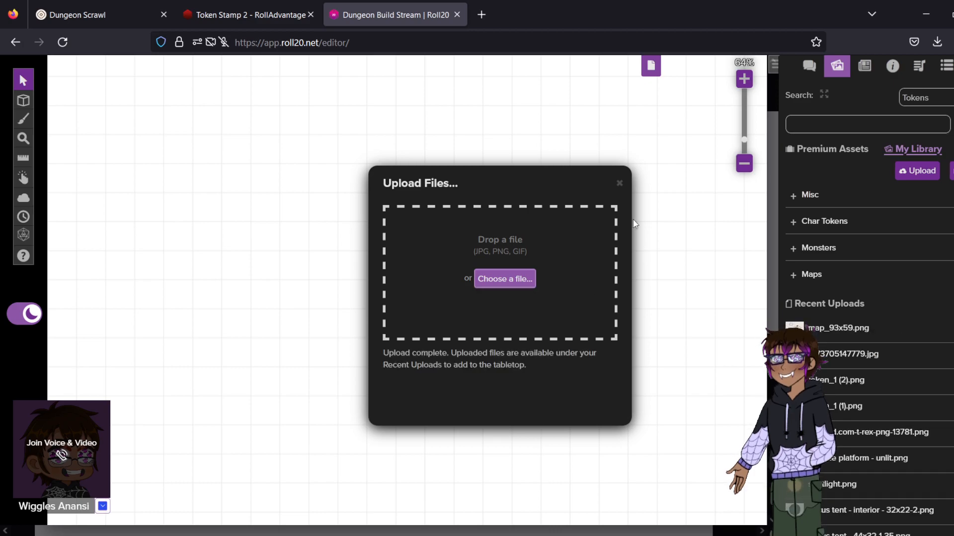
pyautogui.click(621, 188)
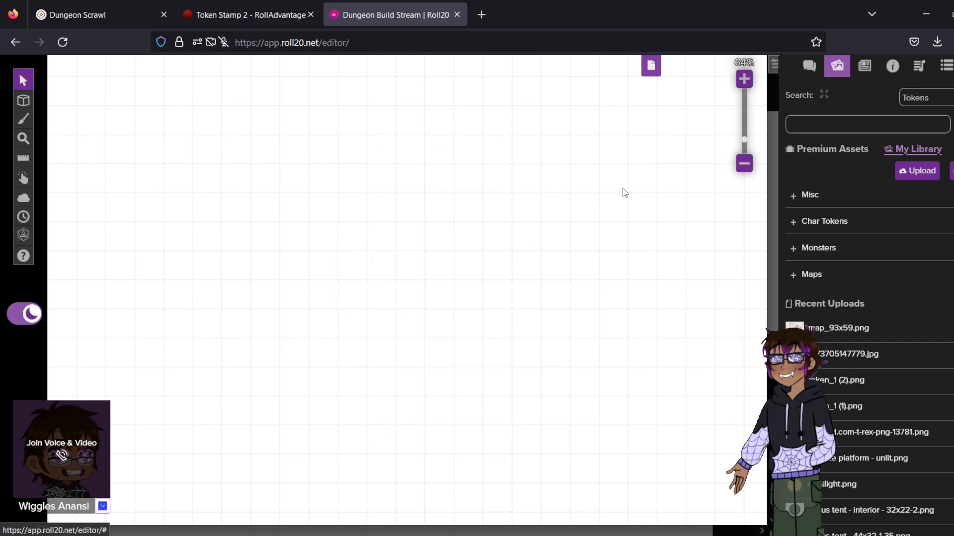
pyautogui.moveTo(845, 340)
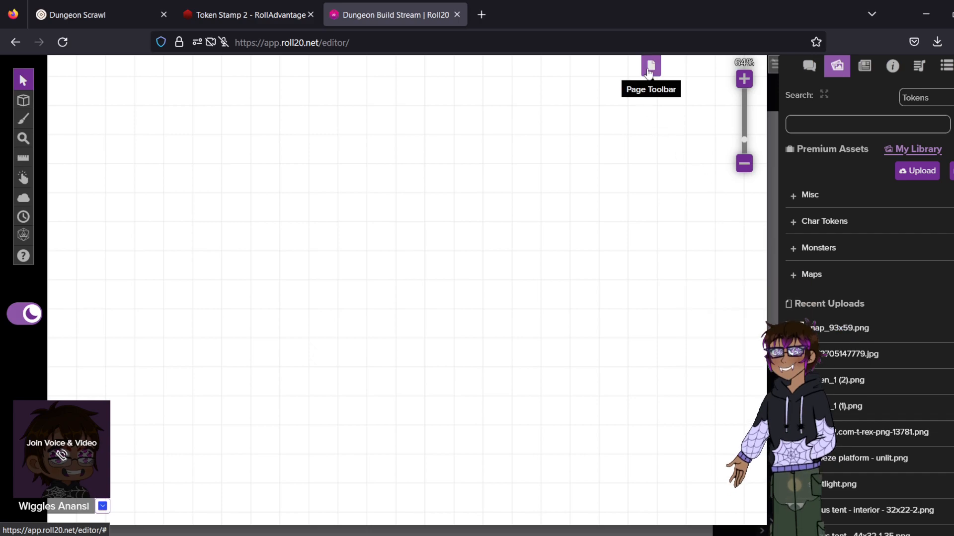
# - Set the Start page's size to 93 cells wide by 59 cells high and save the page settings
pyautogui.click(651, 71)
pyautogui.moveTo(158, 135)
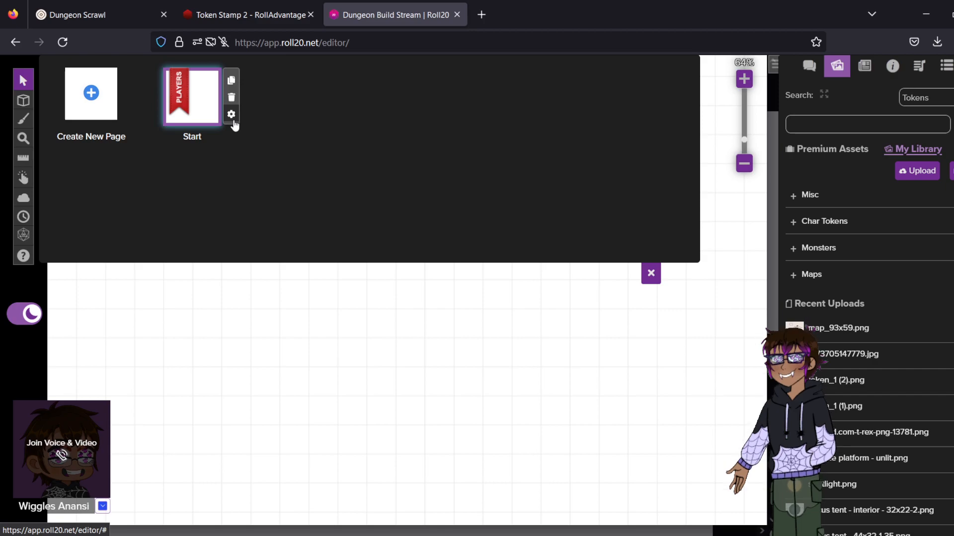
pyautogui.click(232, 118)
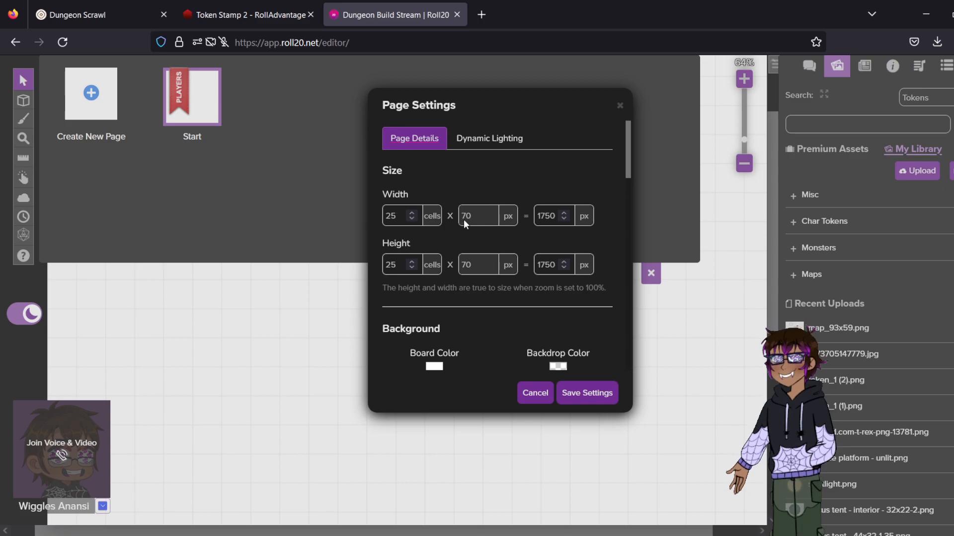
pyautogui.doubleClick(404, 212)
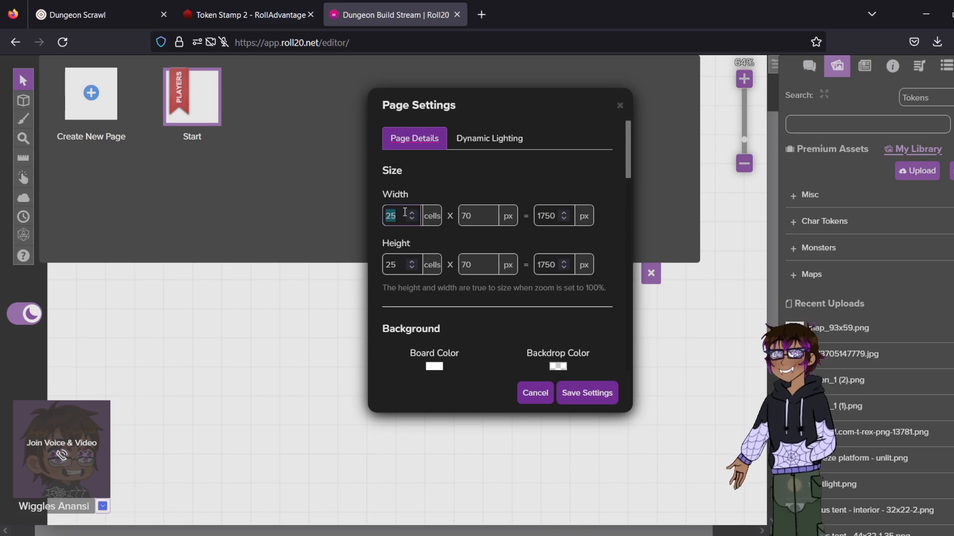
pyautogui.write('93')
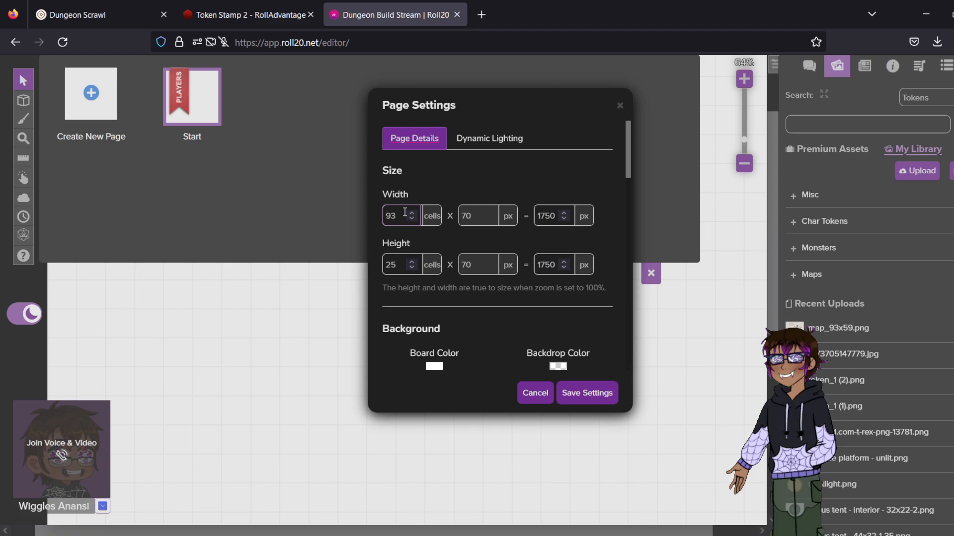
pyautogui.doubleClick(397, 271)
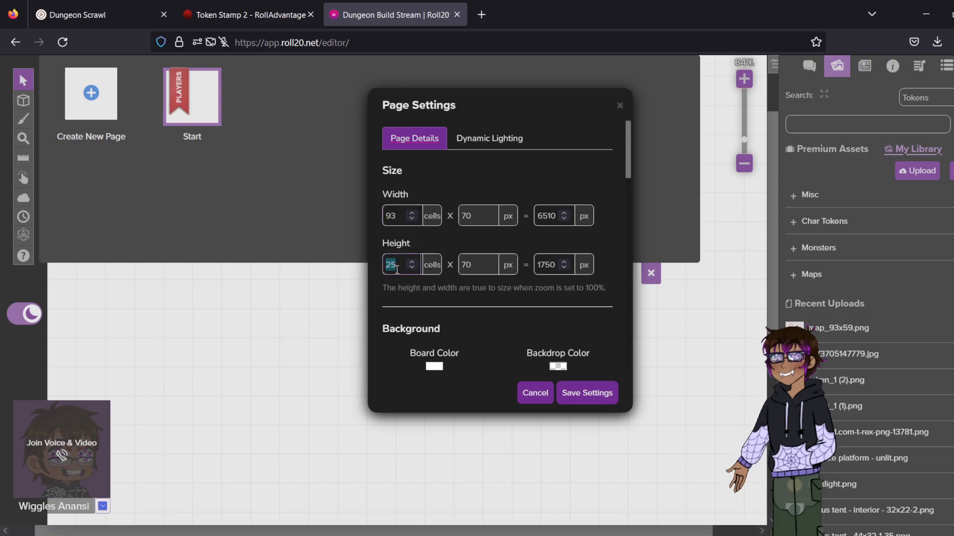
pyautogui.write('59')
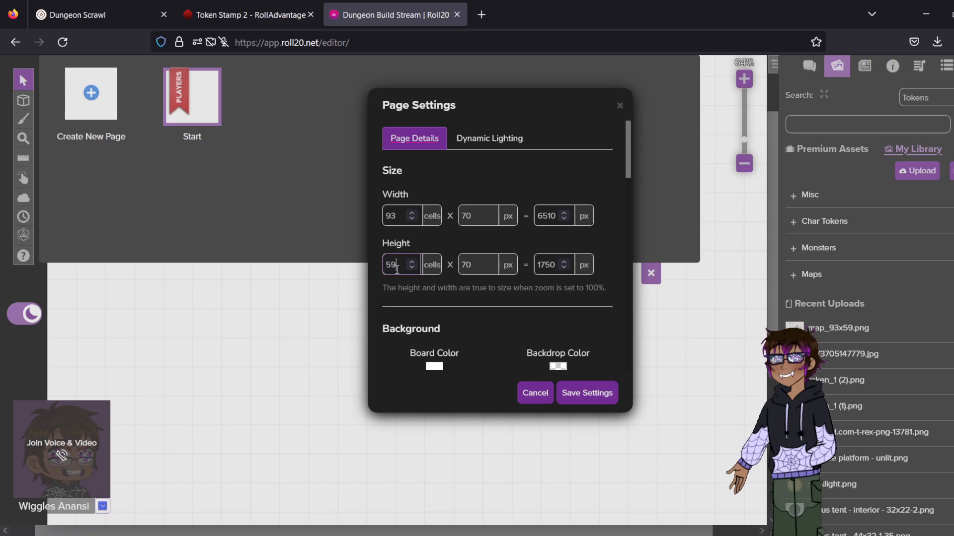
pyautogui.click(573, 392)
pyautogui.click(650, 275)
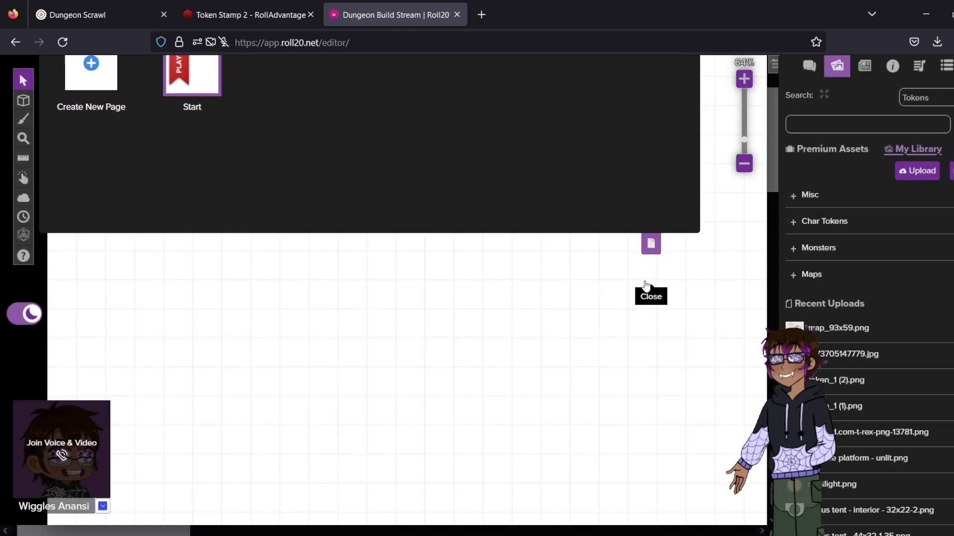
# - Place map_93x59.png from Recent Uploads on the page and enlarge it to cover much of the grid
pyautogui.scroll(-3, 644, 282)
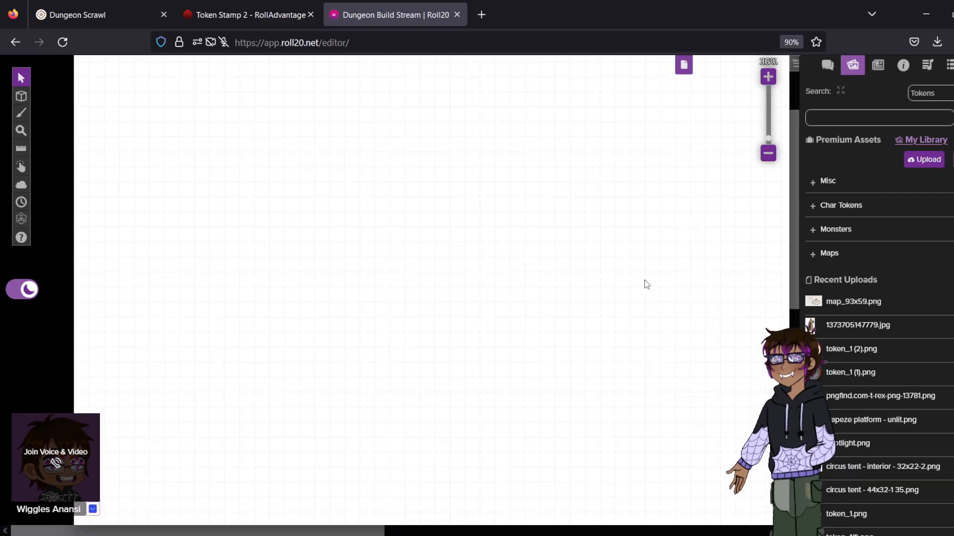
pyautogui.scroll(-2, 645, 279)
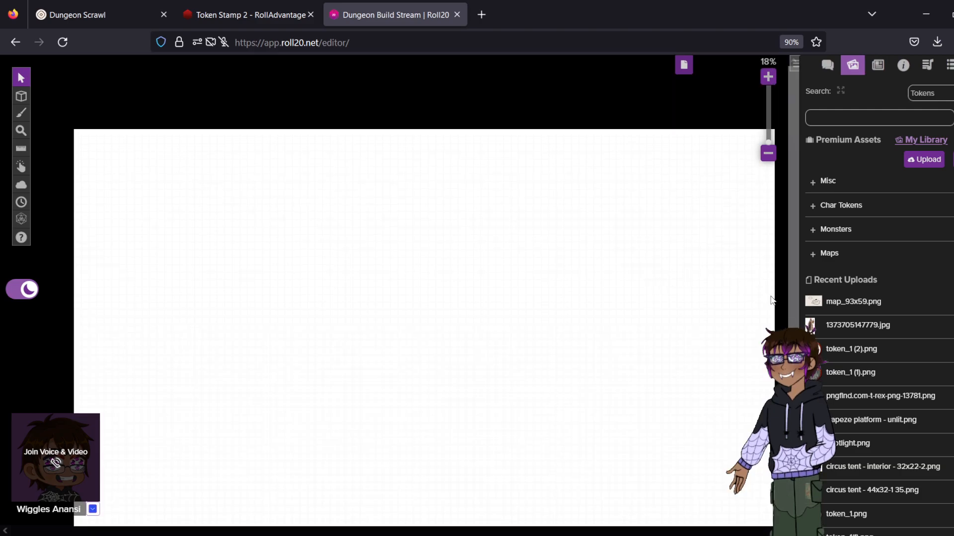
pyautogui.moveTo(771, 300); pyautogui.dragTo(345, 311)
pyautogui.click(339, 306)
pyautogui.press('Delete')
pyautogui.moveTo(338, 302); pyautogui.dragTo(99, 233)
pyautogui.moveTo(346, 311); pyautogui.dragTo(659, 491)
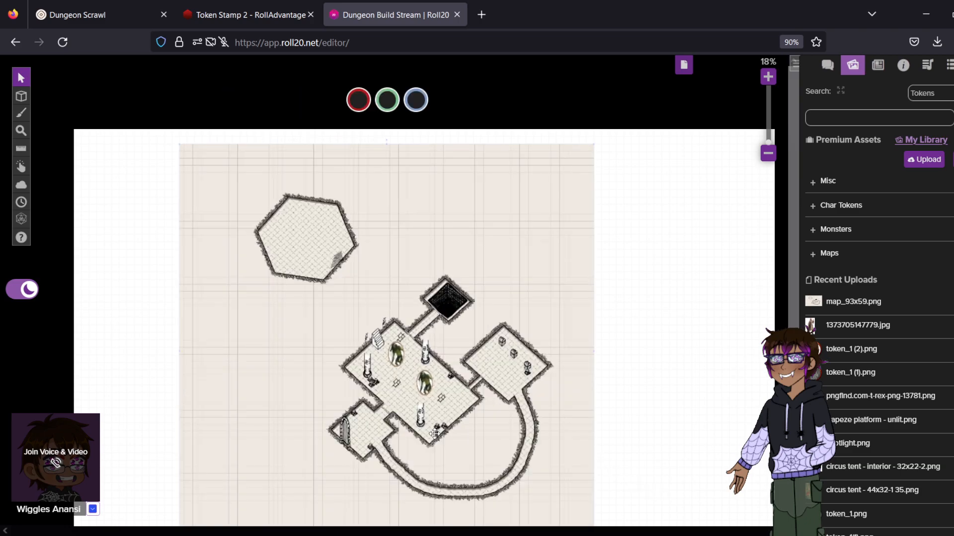
# - Stretch the map image's left edge out to the left border of the page
pyautogui.click(178, 357)
pyautogui.click(195, 355)
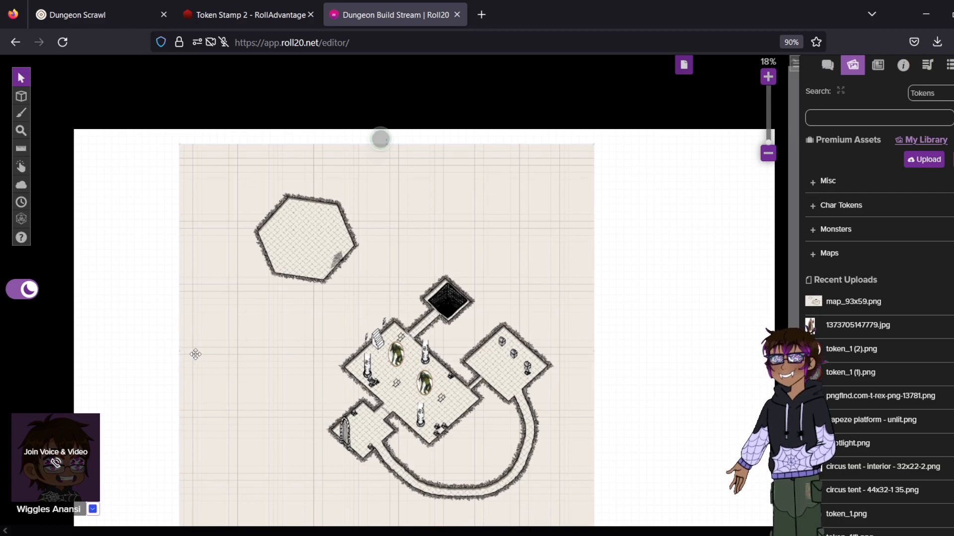
pyautogui.scroll(5, 195, 355)
pyautogui.moveTo(261, 362); pyautogui.dragTo(731, 281)
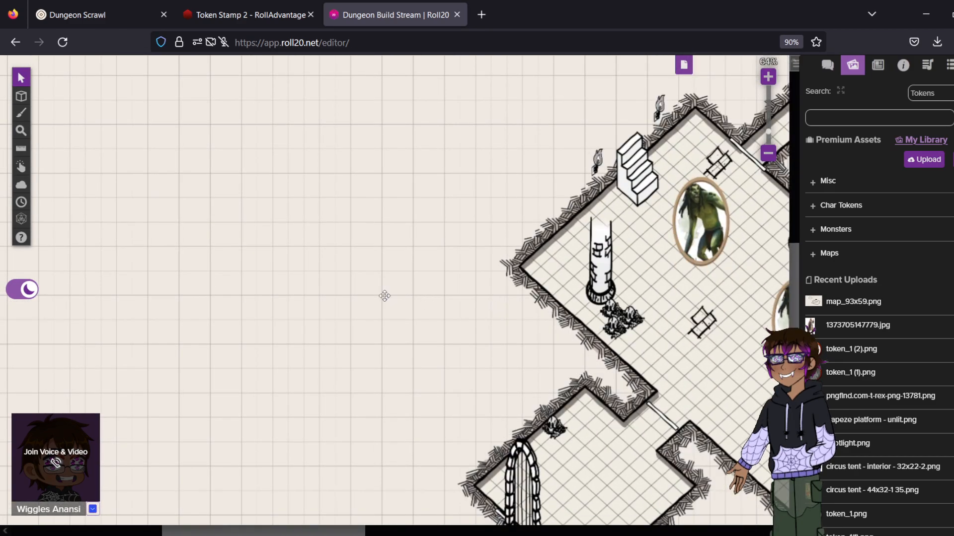
pyautogui.moveTo(223, 189); pyautogui.dragTo(544, 303)
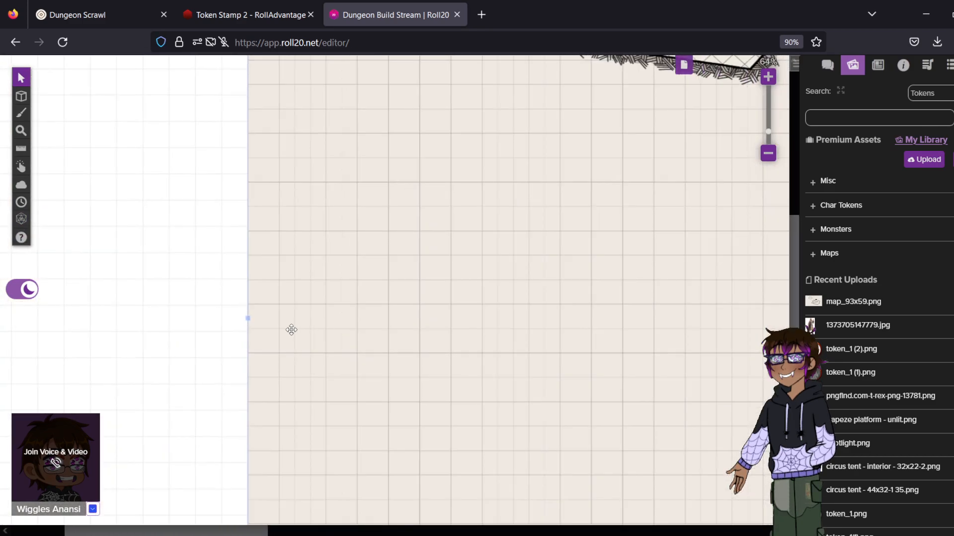
pyautogui.scroll(-1, 293, 298)
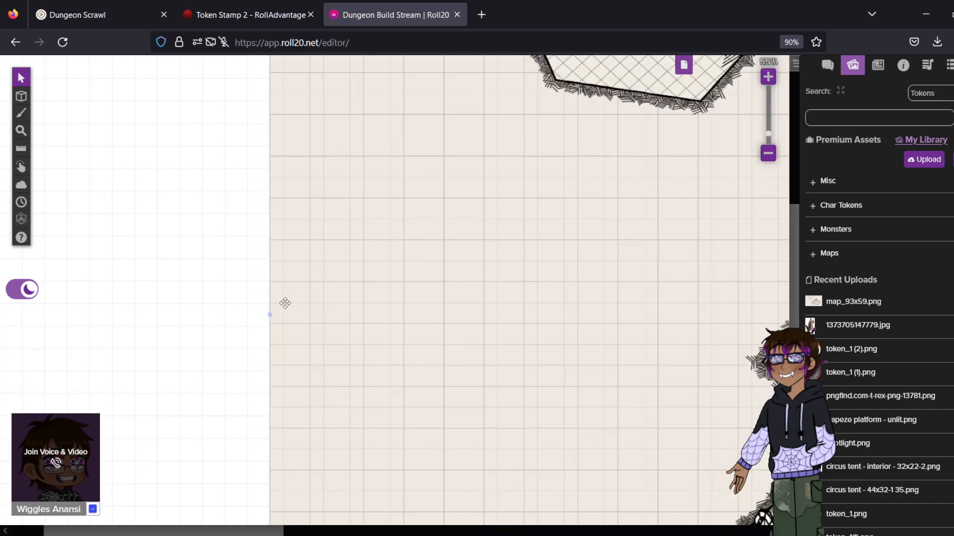
pyautogui.scroll(-1, 428, 293)
pyautogui.hscroll(-3, 427, 294)
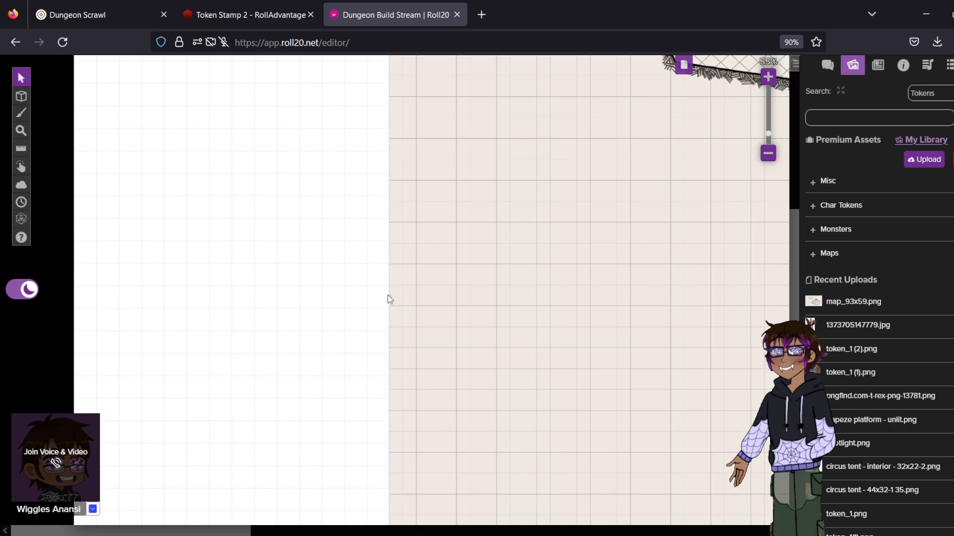
pyautogui.moveTo(371, 301); pyautogui.dragTo(80, 308)
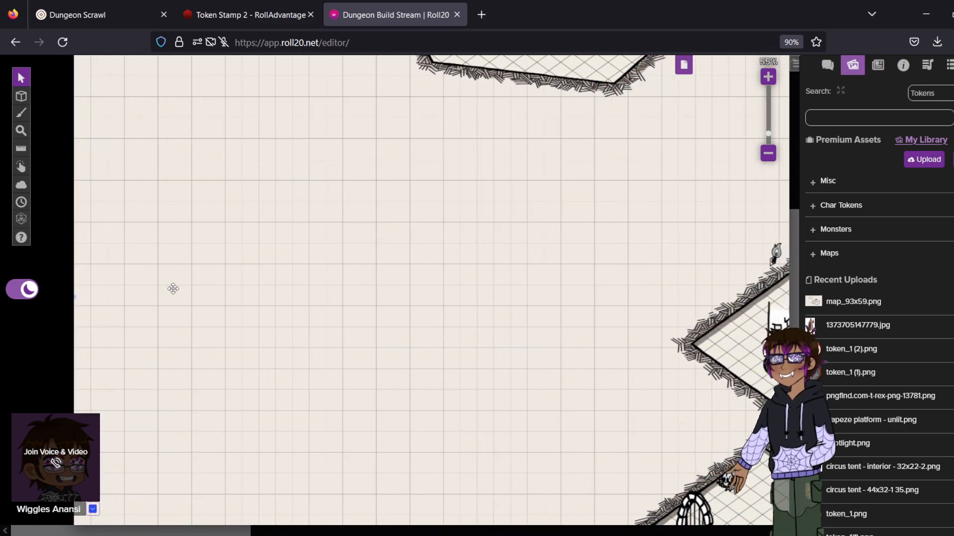
# - Stretch the map image's top edge up to the upper border of the page
pyautogui.scroll(3, 385, 298)
pyautogui.scroll(10, 383, 365)
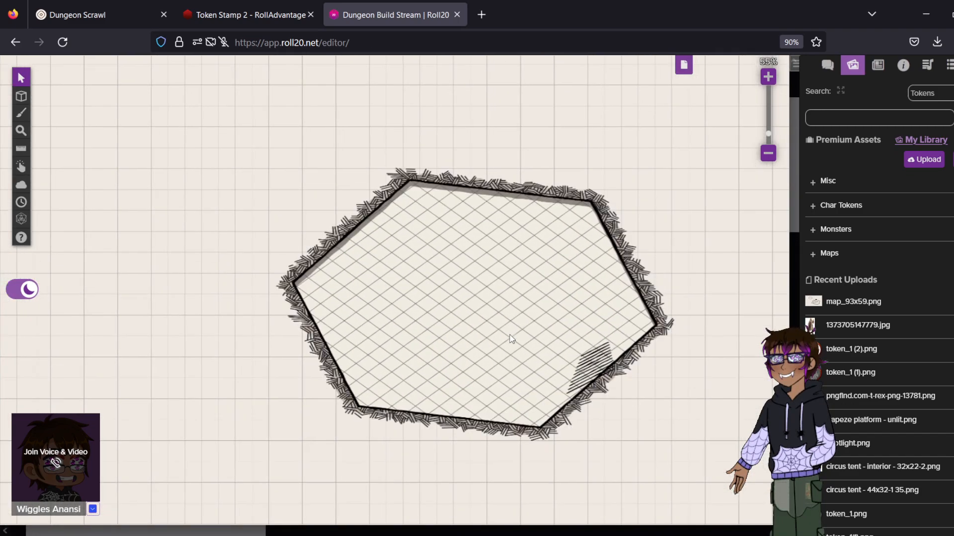
pyautogui.scroll(-2, 505, 428)
pyautogui.scroll(-1, 505, 428)
pyautogui.scroll(1, 616, 319)
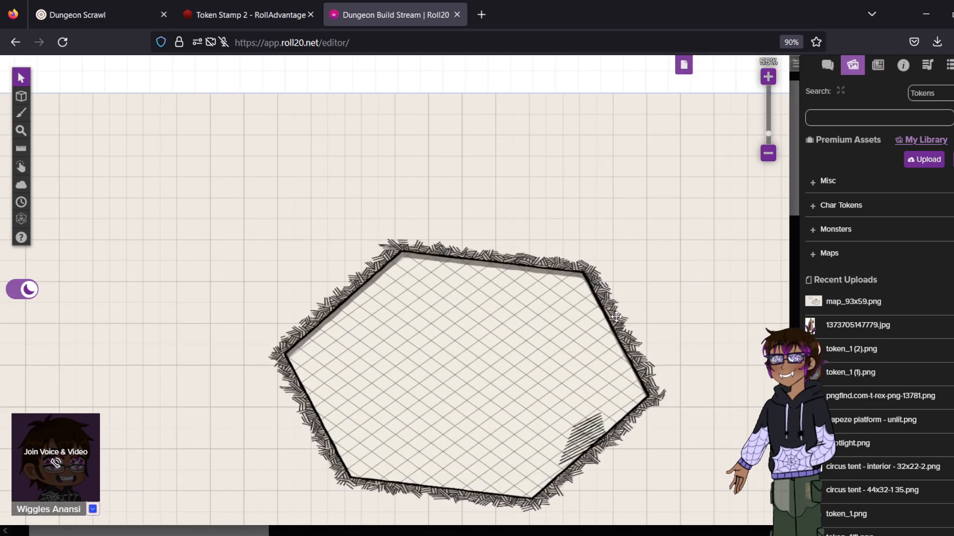
pyautogui.scroll(-1, 636, 295)
pyautogui.scroll(-2, 636, 295)
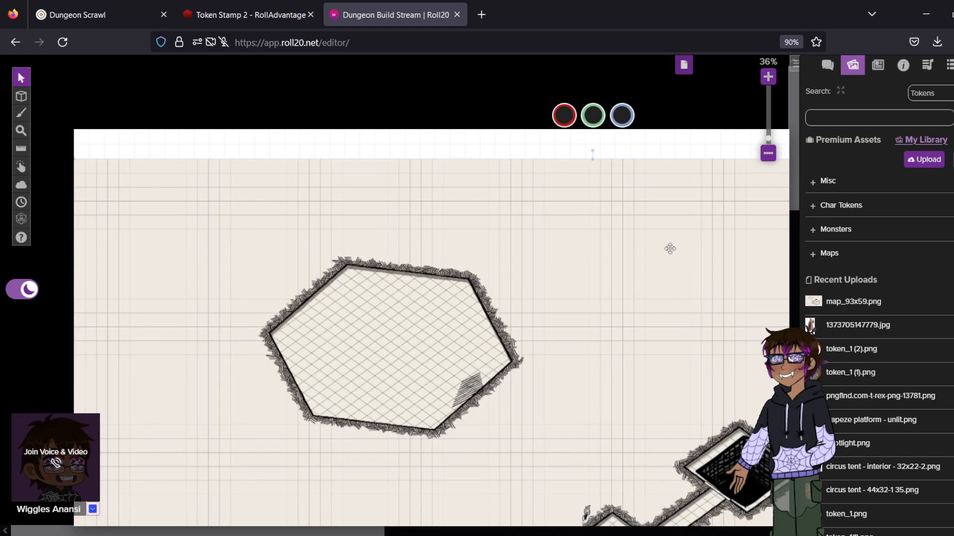
pyautogui.hscroll(3, 670, 249)
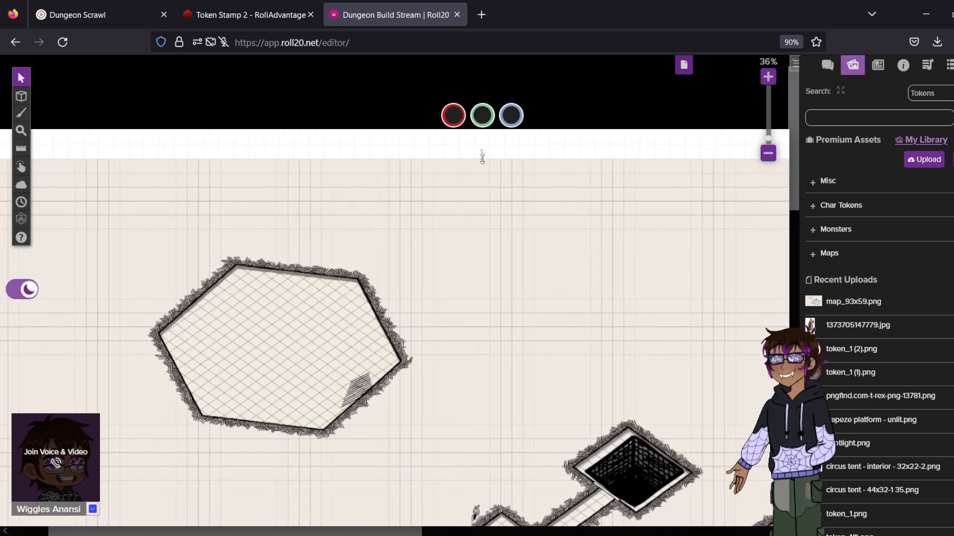
pyautogui.scroll(-2, 486, 144)
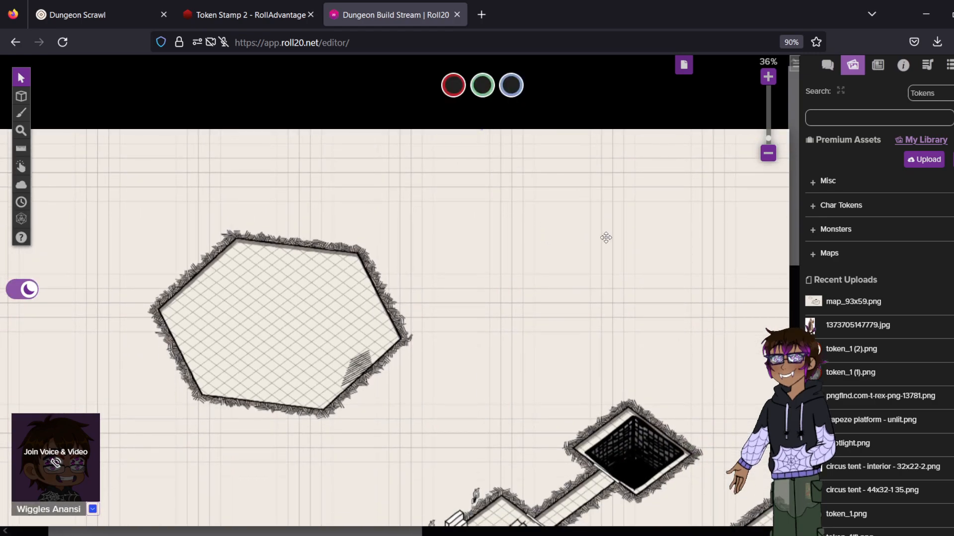
# - Stretch the map image's right edge out to the right border of the page
pyautogui.hscroll(3, 605, 236)
pyautogui.moveTo(488, 287); pyautogui.dragTo(243, 294)
pyautogui.moveTo(588, 296); pyautogui.dragTo(273, 138)
pyautogui.scroll(-1, 272, 129)
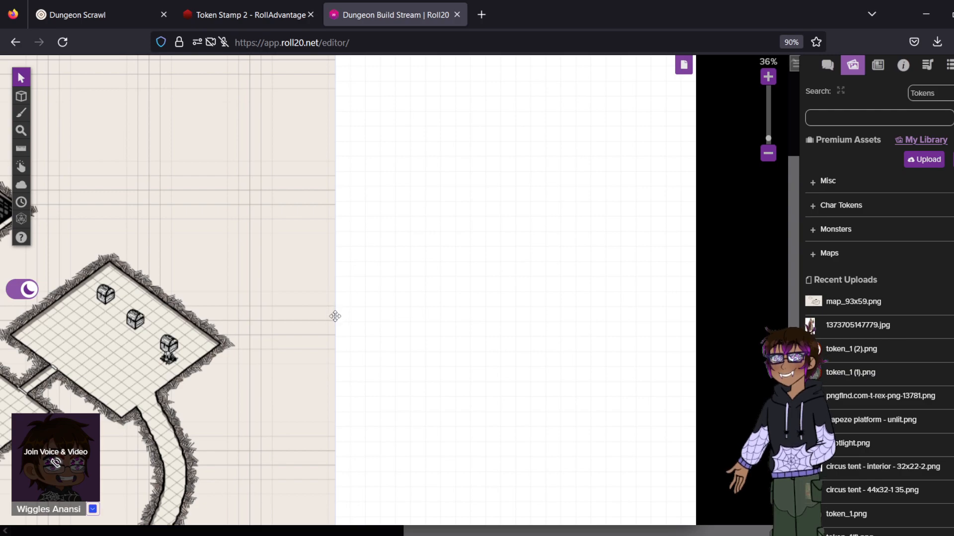
pyautogui.scroll(3, 334, 318)
pyautogui.scroll(-3, 335, 318)
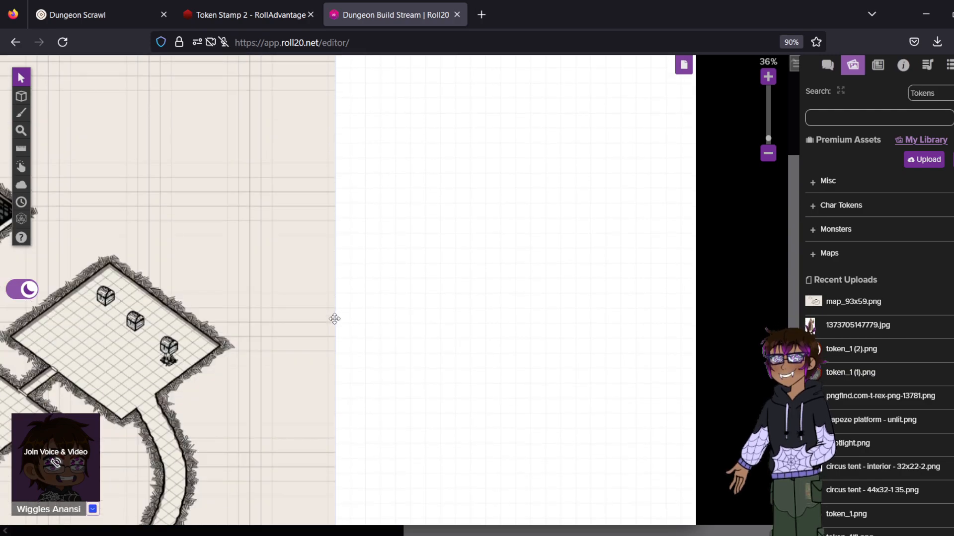
pyautogui.scroll(4, 335, 319)
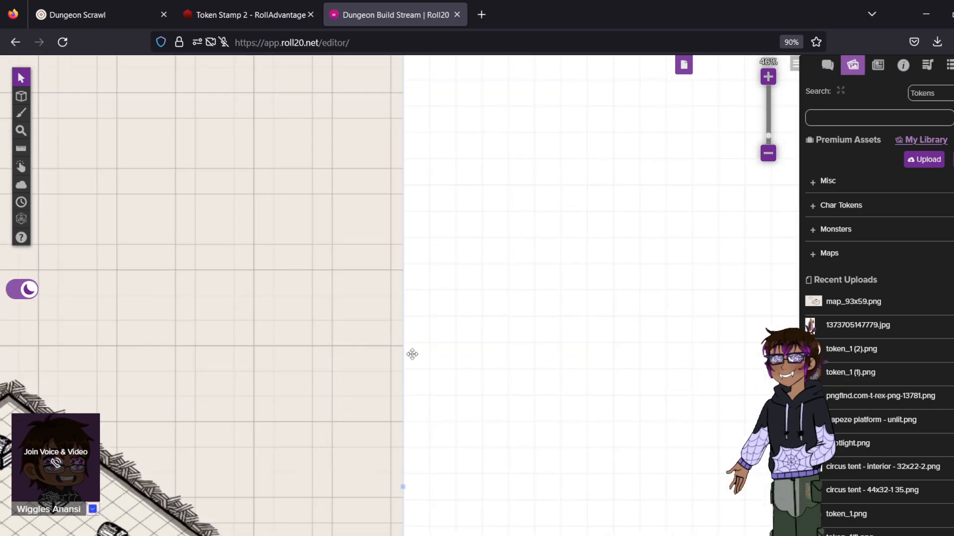
pyautogui.scroll(-2, 545, 401)
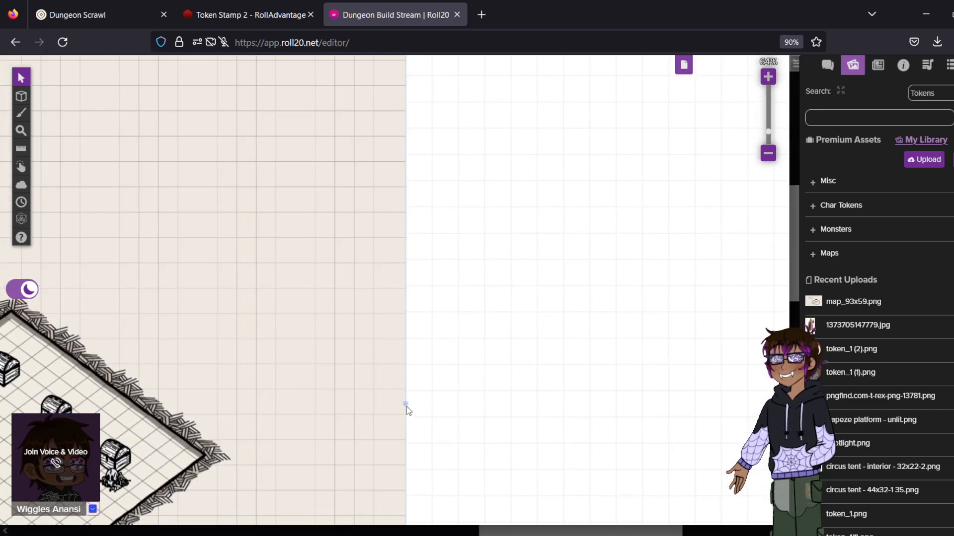
pyautogui.moveTo(407, 402); pyautogui.dragTo(726, 411)
pyautogui.moveTo(512, 426); pyautogui.dragTo(263, 398)
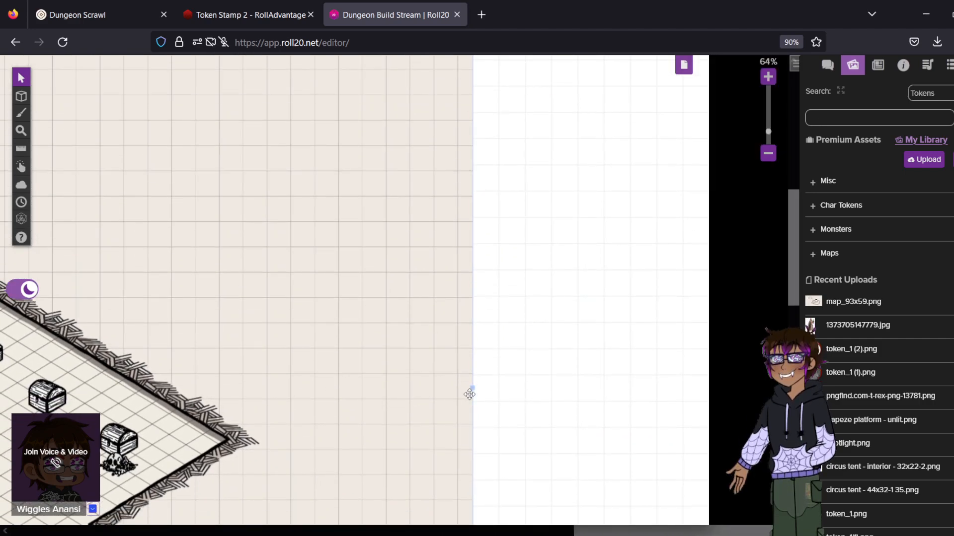
pyautogui.moveTo(473, 389); pyautogui.dragTo(706, 375)
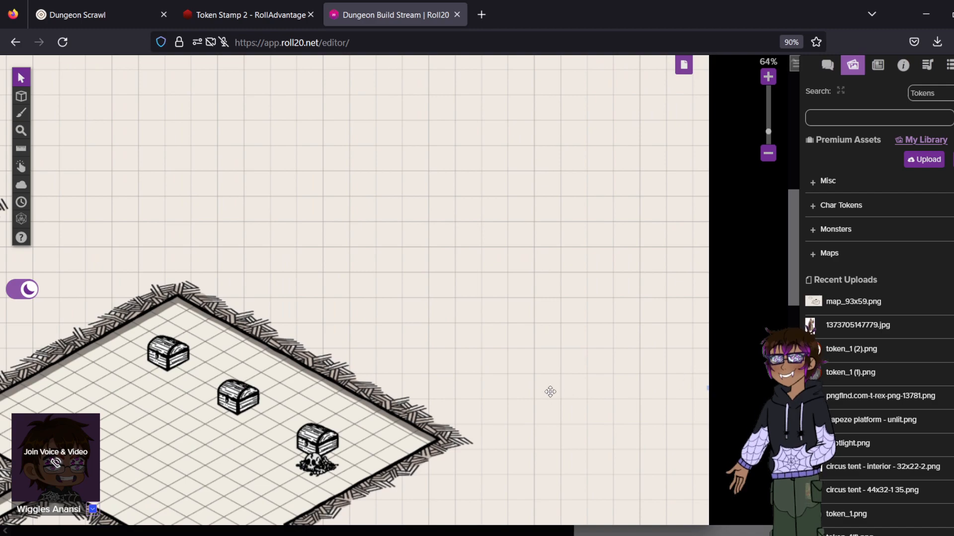
# - Stretch the map image's bottom edge down to the lower border of the page
pyautogui.scroll(-10, 550, 392)
pyautogui.scroll(-3, 556, 389)
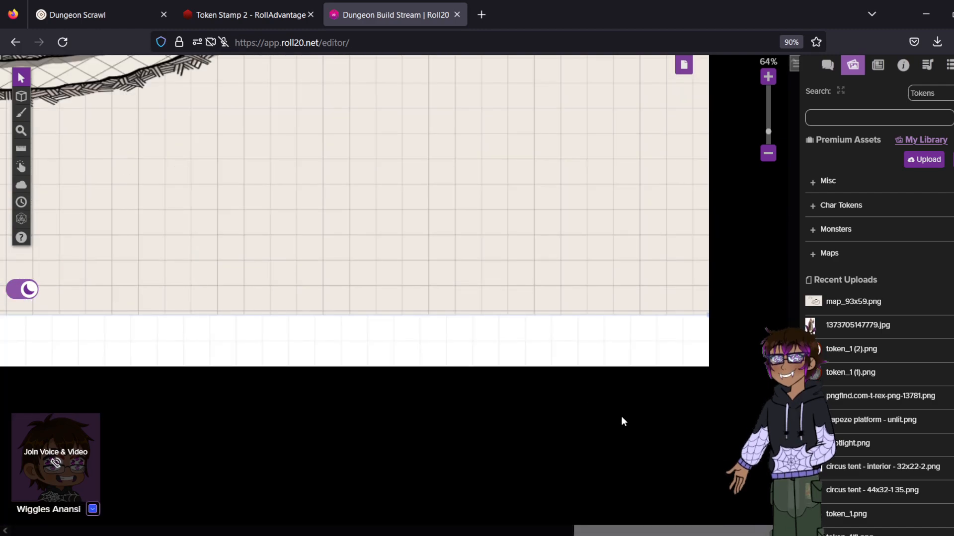
pyautogui.click(573, 530)
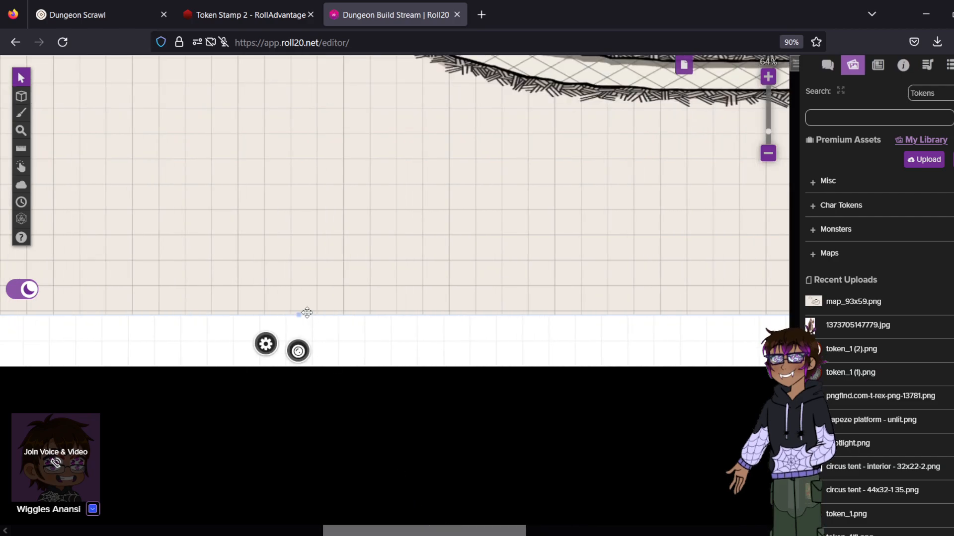
pyautogui.scroll(1, 308, 343)
pyautogui.scroll(1, 306, 365)
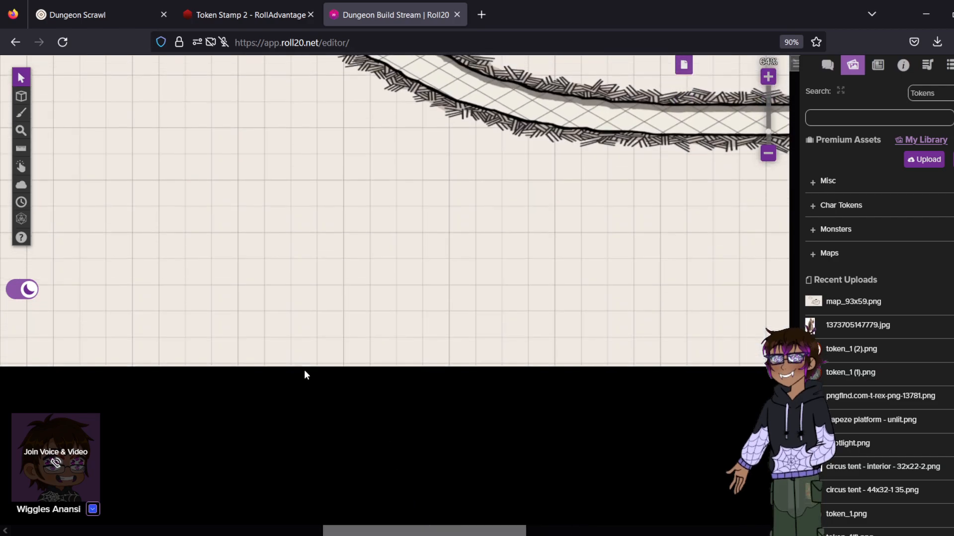
# - Move the fitted map image to the Map Layer
pyautogui.moveTo(794, 422); pyautogui.dragTo(794, 288)
pyautogui.rightClick(476, 277)
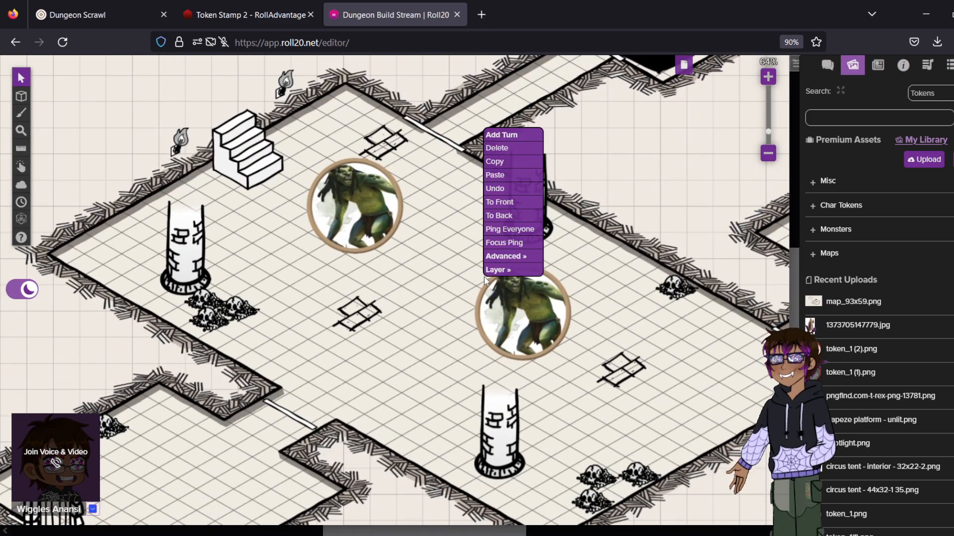
pyautogui.moveTo(509, 271)
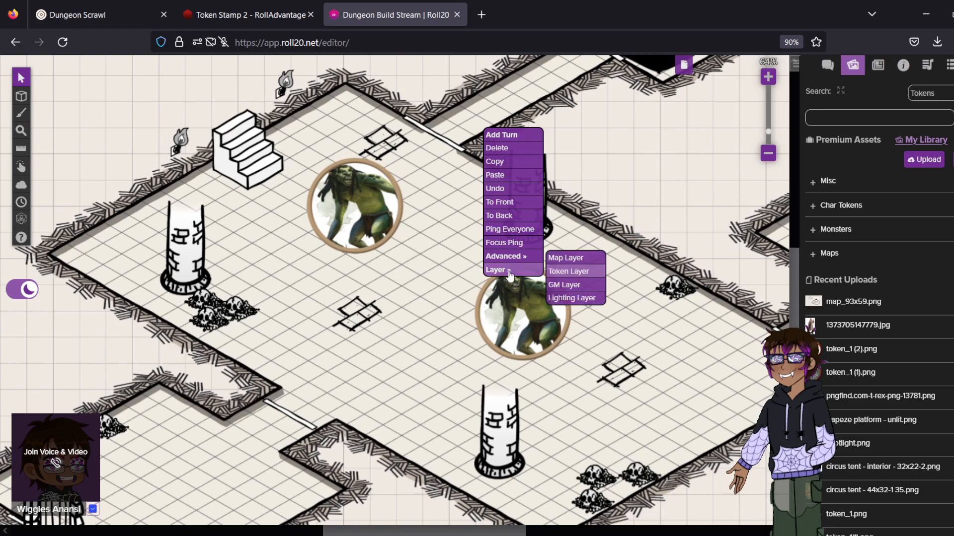
pyautogui.click(589, 273)
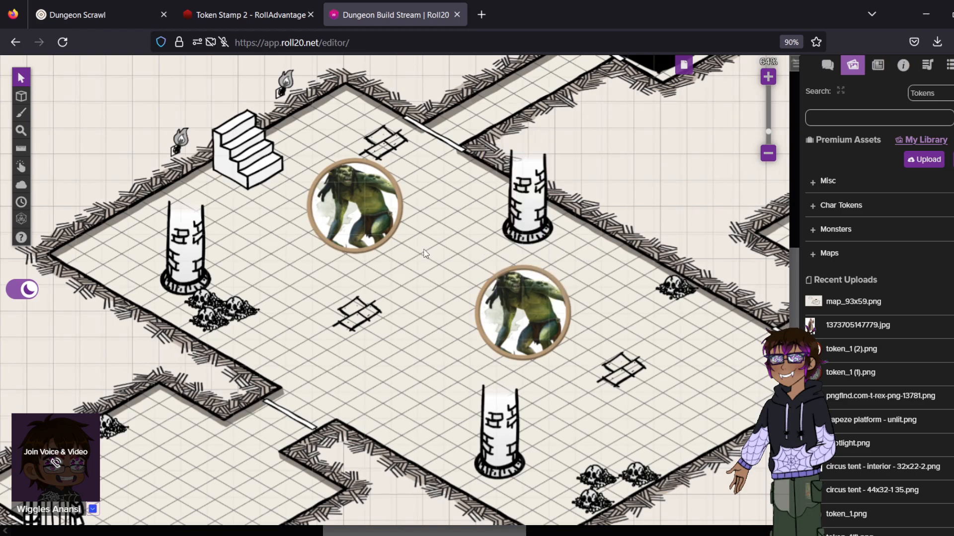
# - Place token_1 (2).png from Recent Uploads in the separate hexagonal room of the map
pyautogui.scroll(-3, 429, 253)
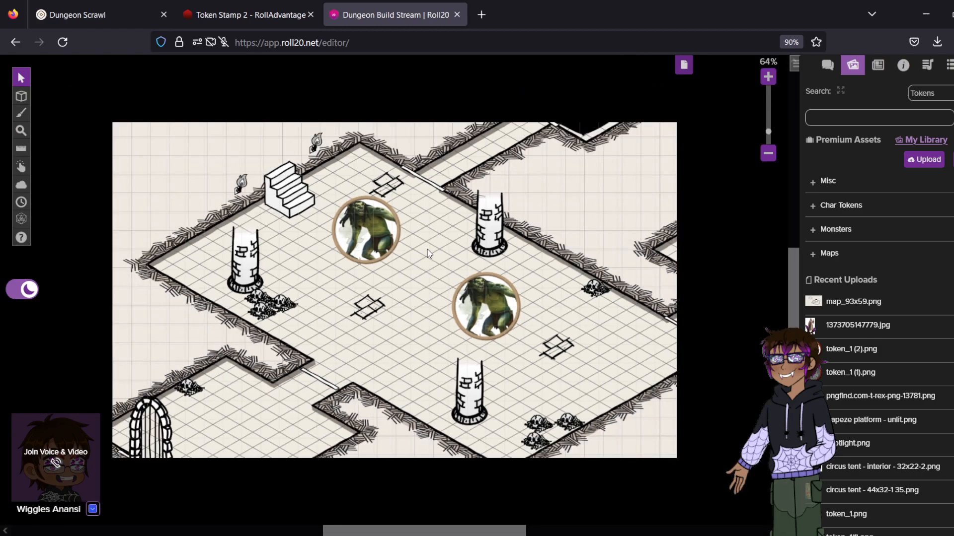
pyautogui.scroll(-3, 430, 248)
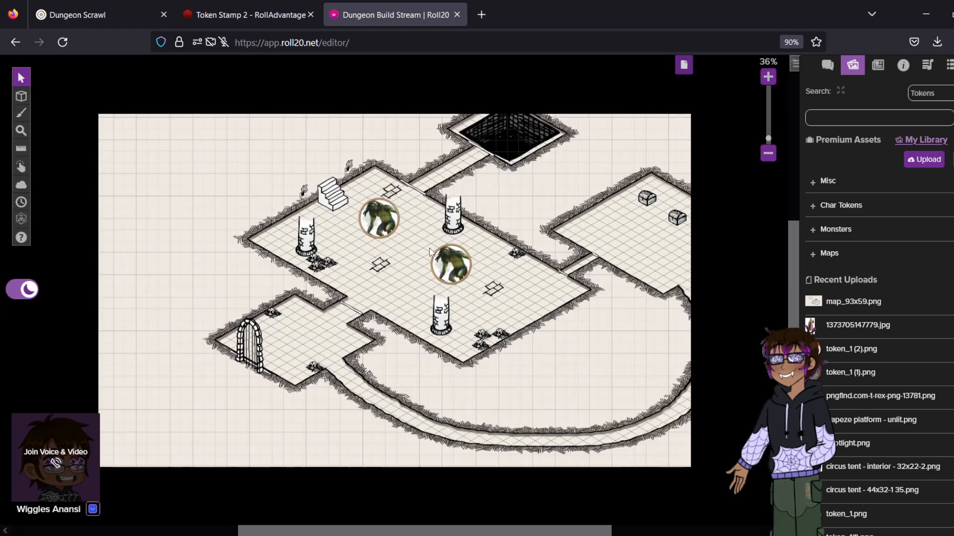
pyautogui.scroll(5, 522, 213)
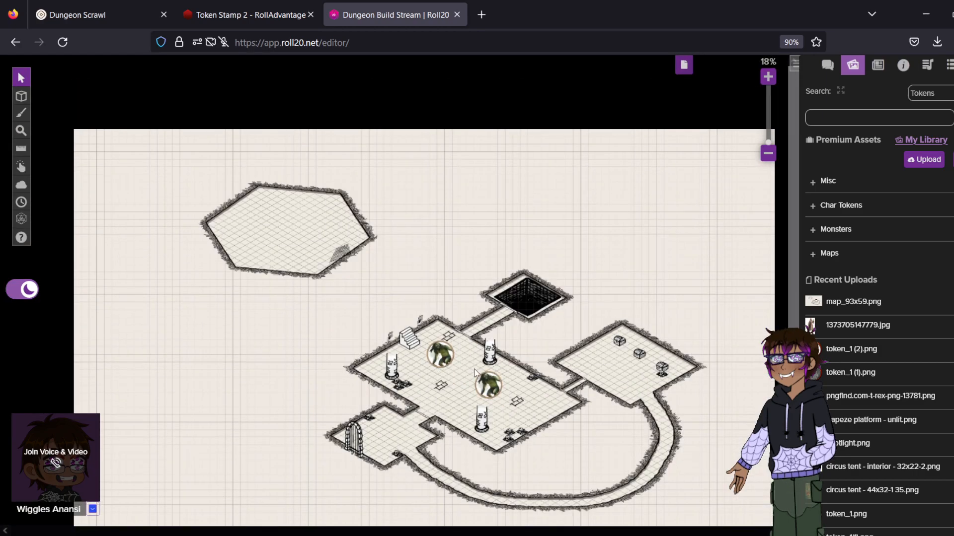
pyautogui.scroll(-3, 471, 338)
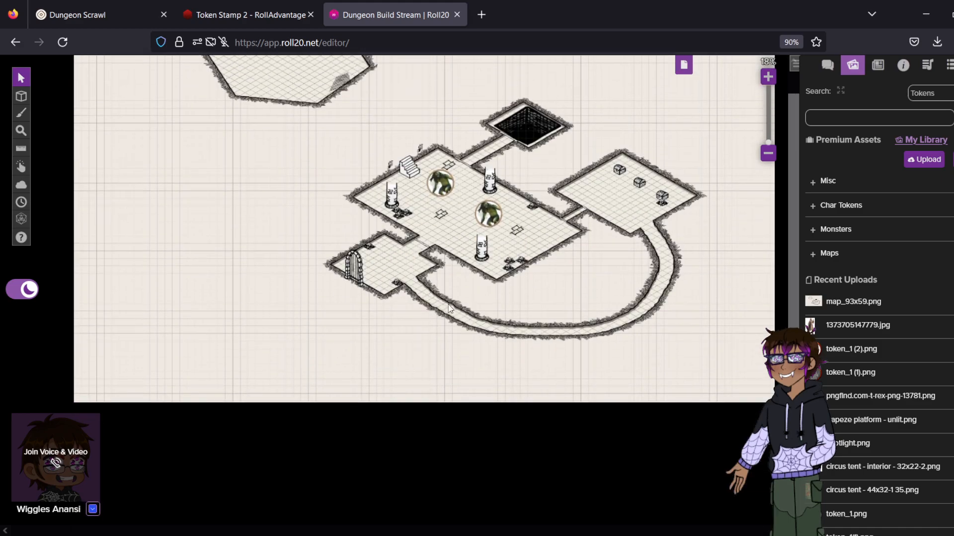
pyautogui.scroll(2, 501, 307)
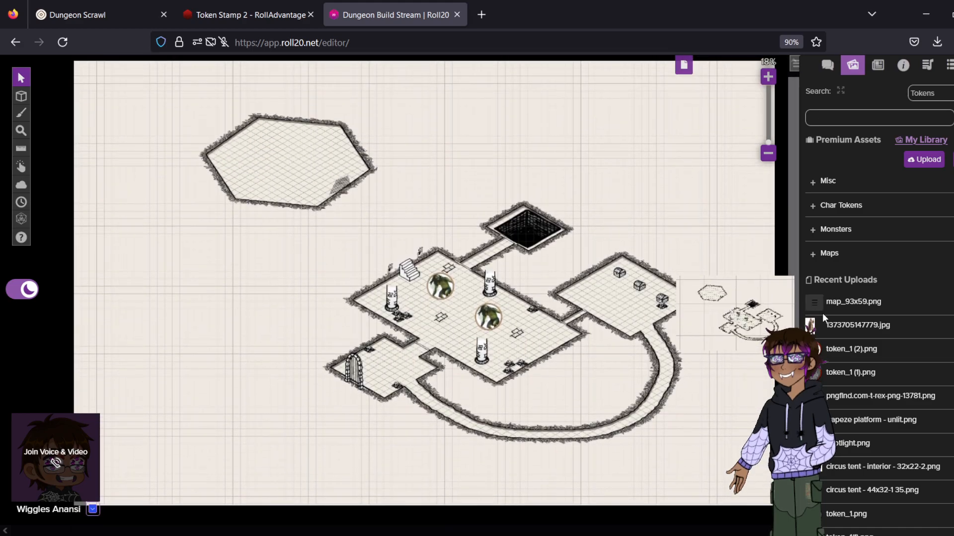
pyautogui.moveTo(827, 351)
pyautogui.moveTo(827, 352); pyautogui.dragTo(269, 148)
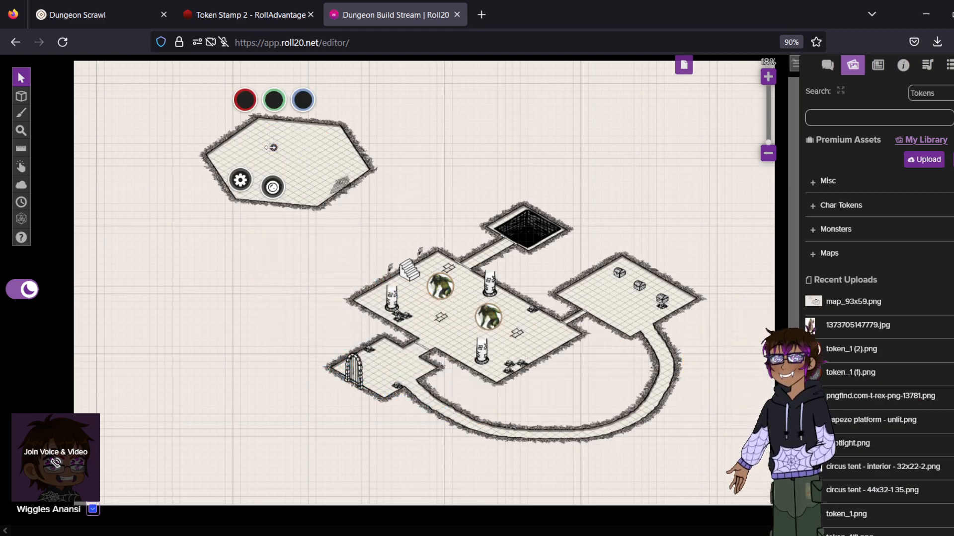
# - Enlarge the ghostly figure token to span several grid cells, center it in the hexagonal room, and deselect it
pyautogui.scroll(3, 274, 154)
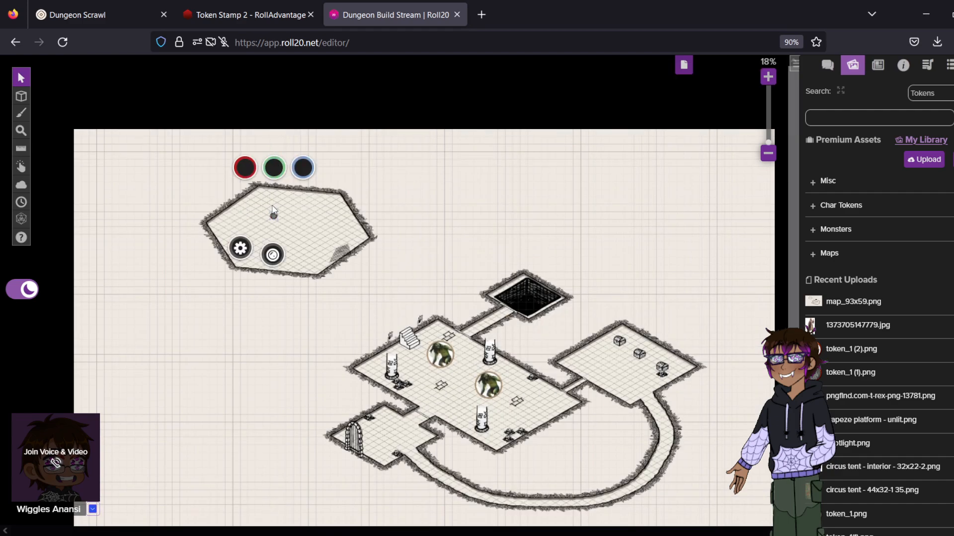
pyautogui.scroll(8, 273, 213)
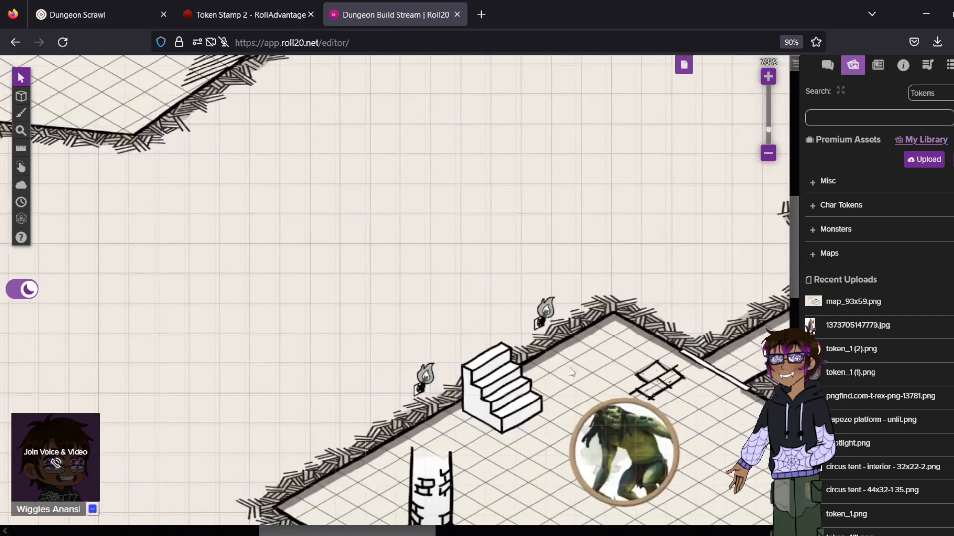
pyautogui.moveTo(370, 203); pyautogui.dragTo(542, 308)
pyautogui.moveTo(354, 169); pyautogui.dragTo(529, 355)
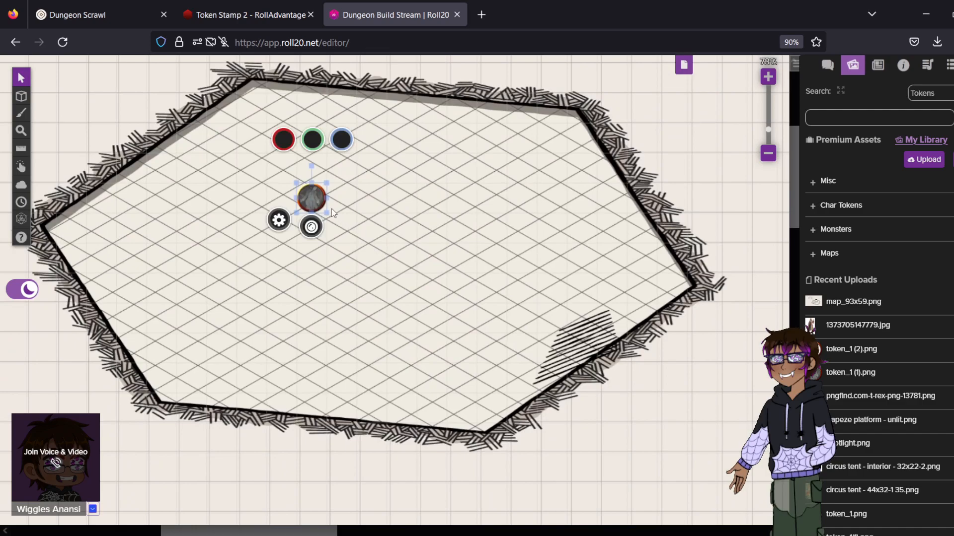
pyautogui.moveTo(327, 213); pyautogui.dragTo(506, 353)
pyautogui.moveTo(389, 315); pyautogui.dragTo(356, 282)
pyautogui.click(596, 268)
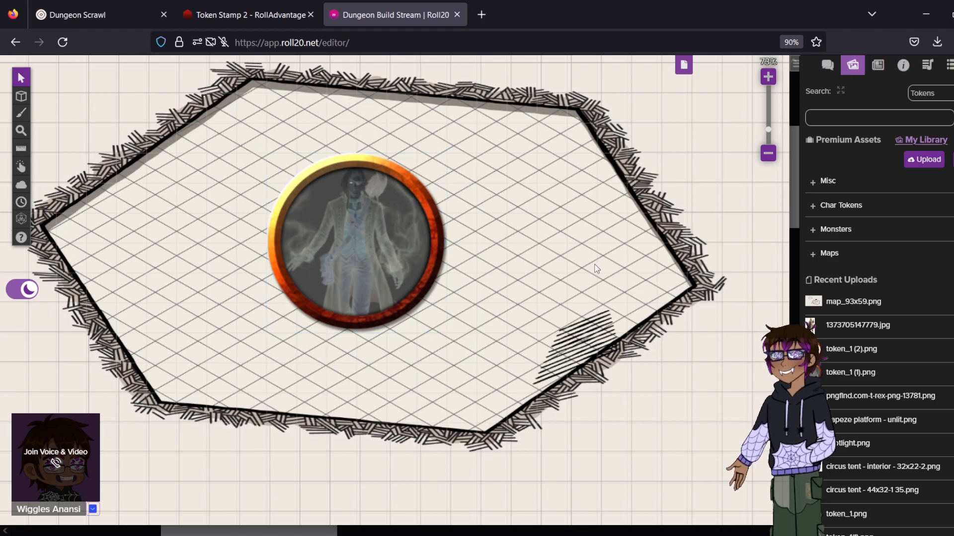
# - Examine the map's main room with the ogres, the treasure chest room, the pit and the connecting corridors
pyautogui.moveTo(656, 361); pyautogui.dragTo(315, 192)
pyautogui.moveTo(599, 393); pyautogui.dragTo(393, 179)
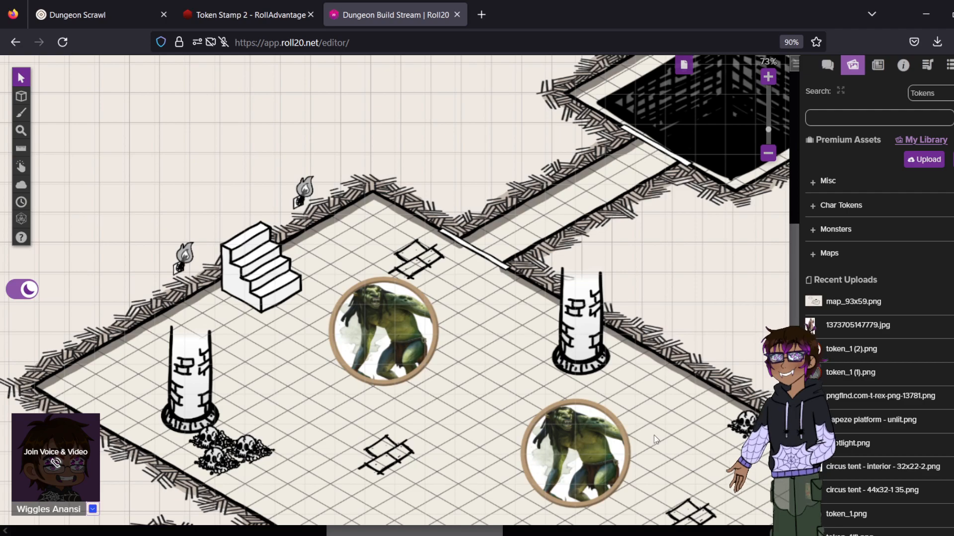
pyautogui.moveTo(593, 465); pyautogui.dragTo(520, 293)
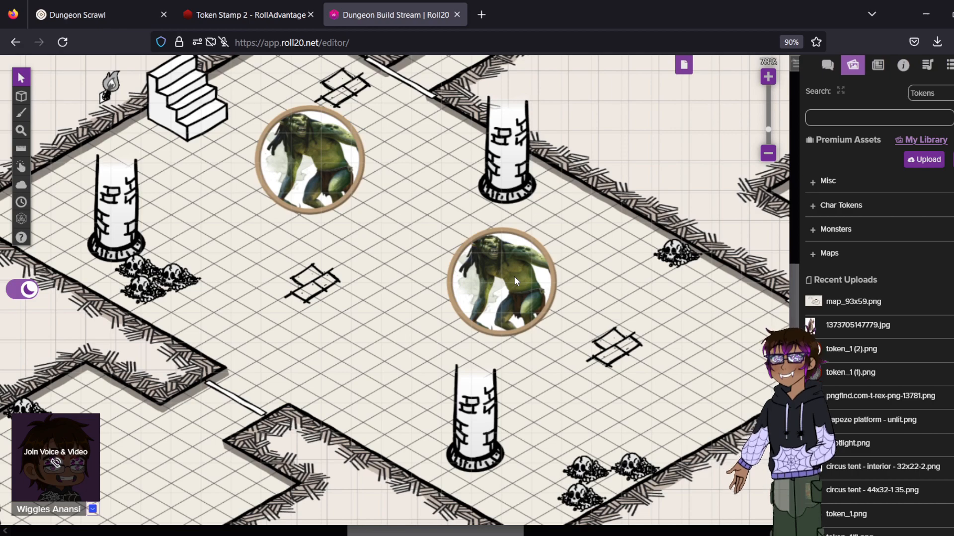
pyautogui.moveTo(634, 241); pyautogui.dragTo(610, 329)
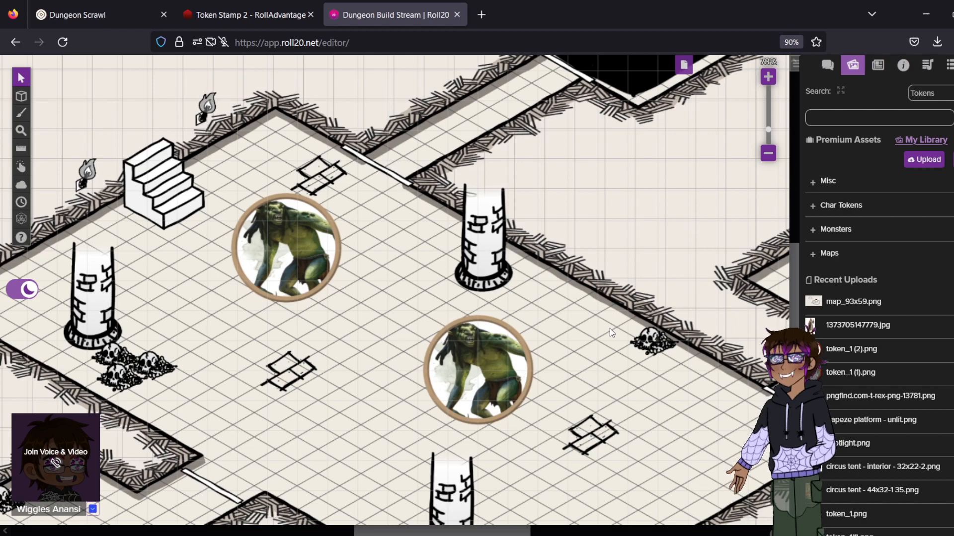
pyautogui.moveTo(609, 329); pyautogui.dragTo(272, 330)
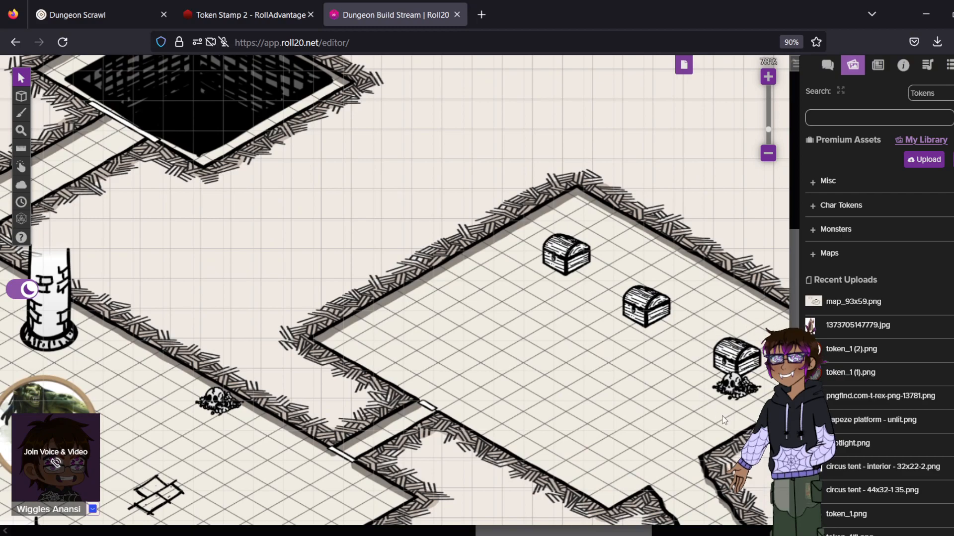
pyautogui.moveTo(557, 391); pyautogui.dragTo(713, 220)
pyautogui.scroll(-3, 269, 222)
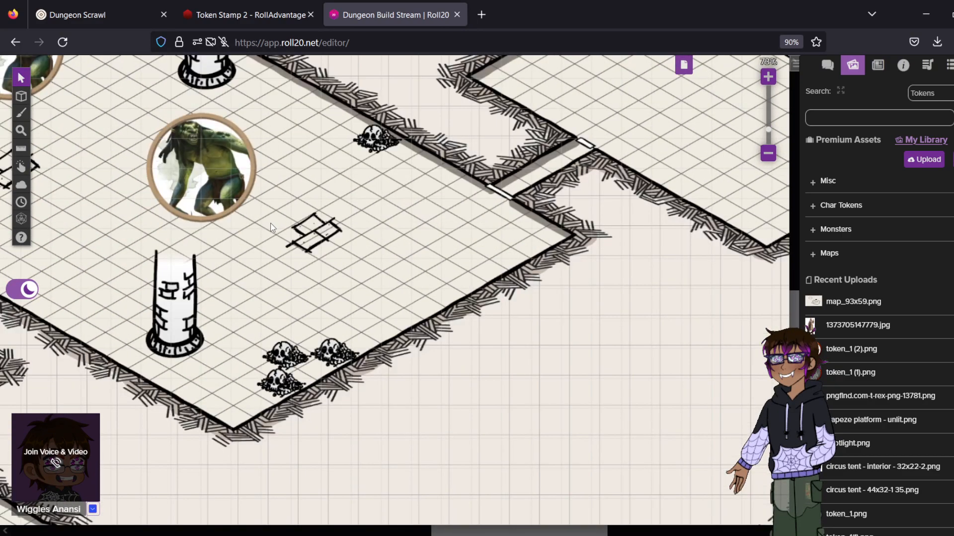
pyautogui.moveTo(308, 222); pyautogui.dragTo(640, 347)
pyautogui.scroll(-5, 318, 190)
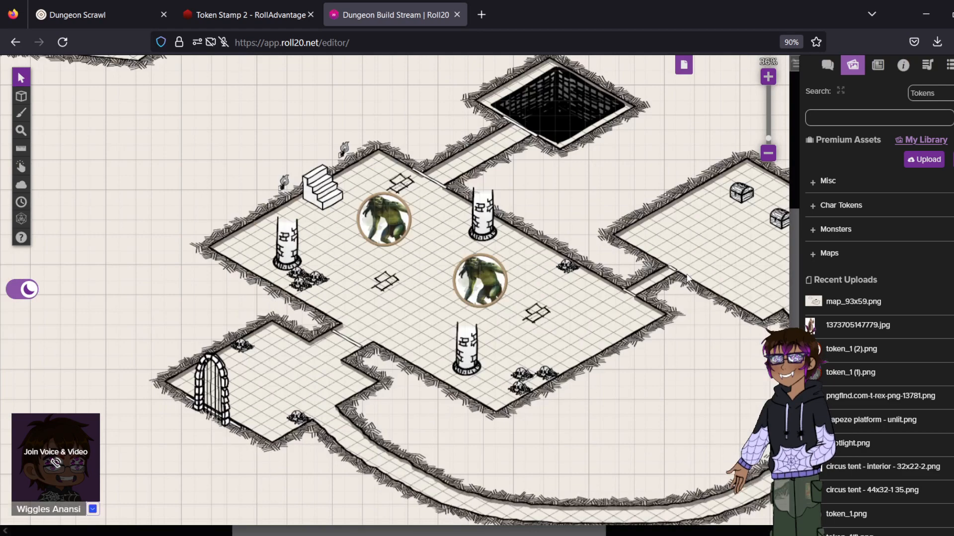
pyautogui.moveTo(580, 227); pyautogui.dragTo(643, 362)
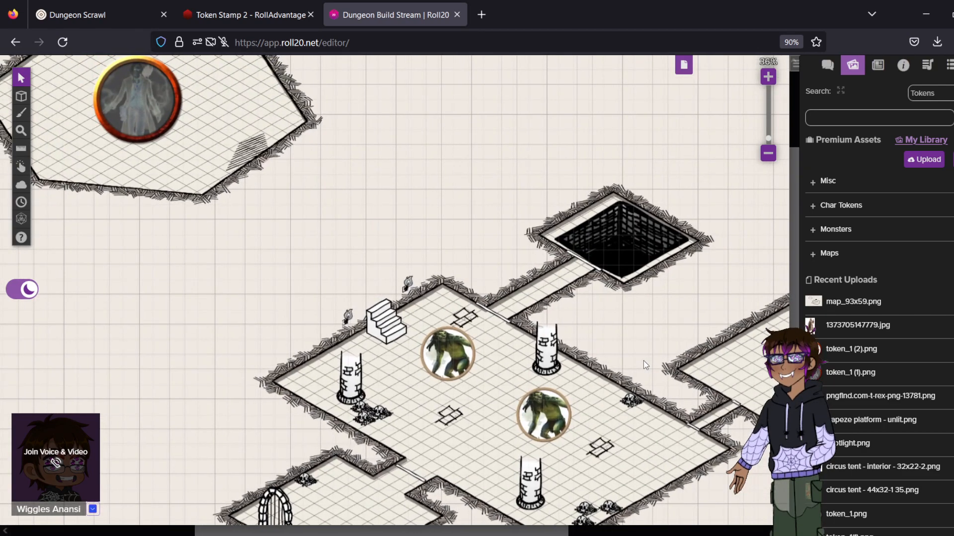
pyautogui.moveTo(643, 361); pyautogui.dragTo(487, 223)
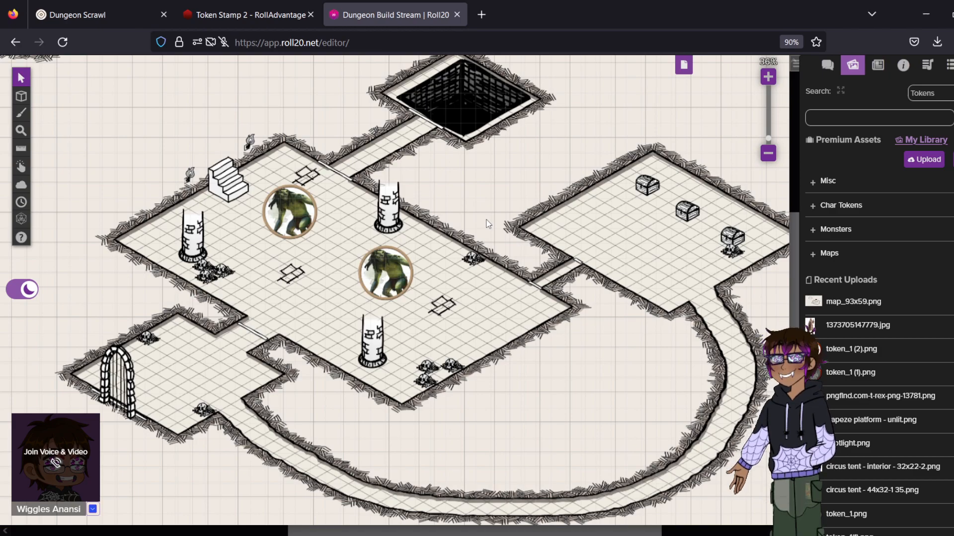
pyautogui.moveTo(488, 225); pyautogui.dragTo(548, 292)
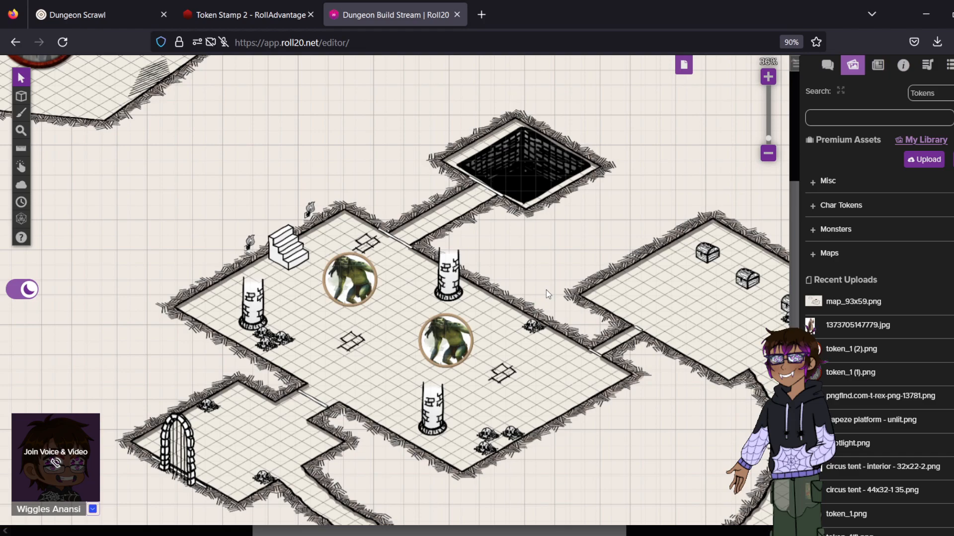
pyautogui.scroll(-3, 562, 218)
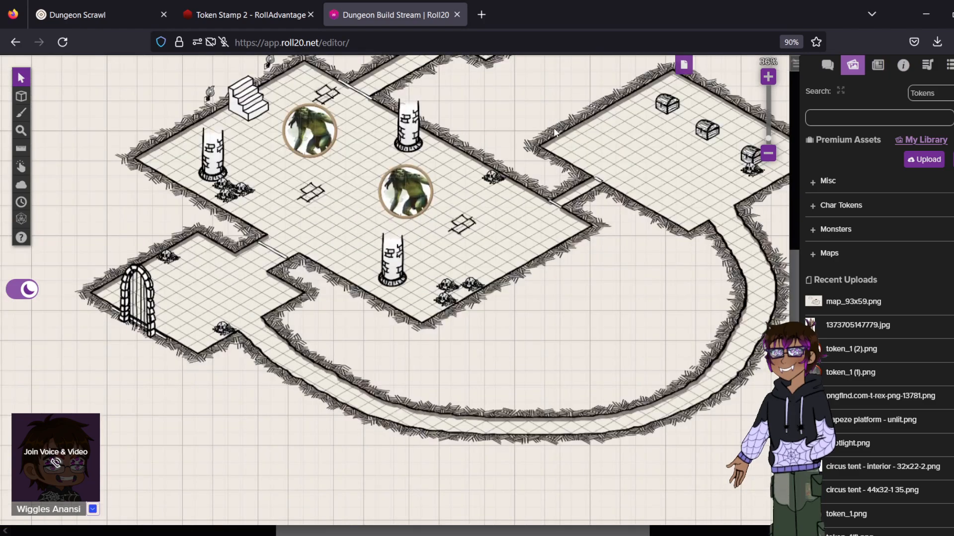
pyautogui.scroll(3, 563, 219)
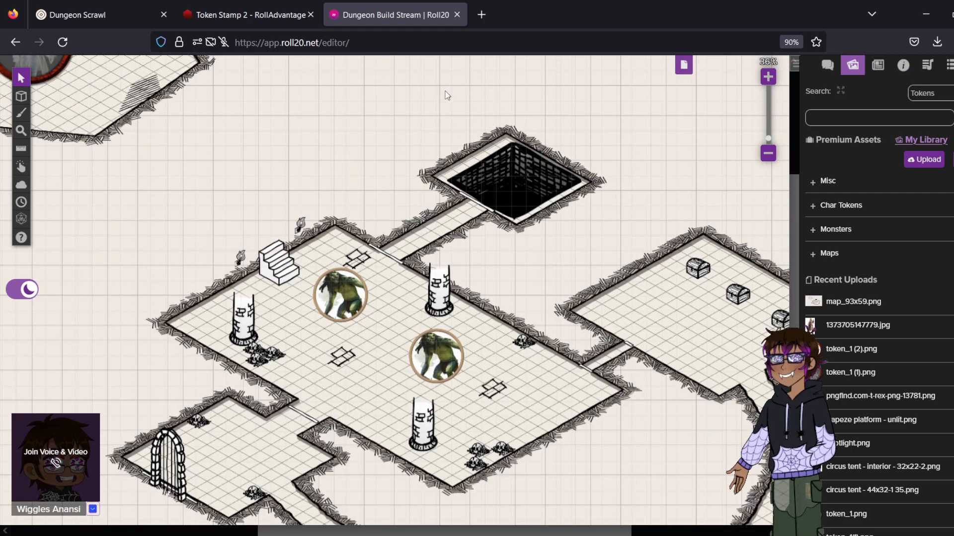
# - Switch to Dungeon Scrawl, reload the editor to start from a blank map, and dismiss the welcome dialog
pyautogui.click(141, 11)
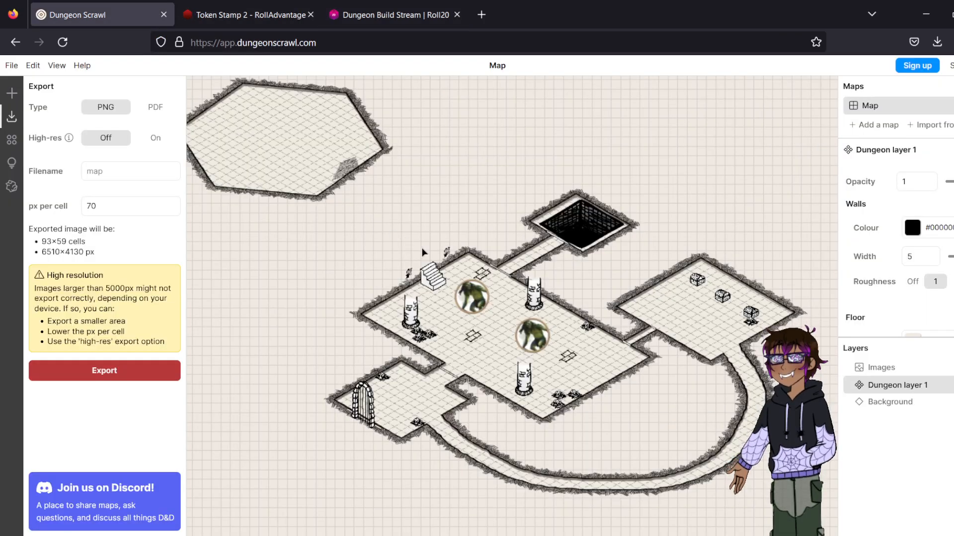
pyautogui.moveTo(467, 188); pyautogui.dragTo(459, 212)
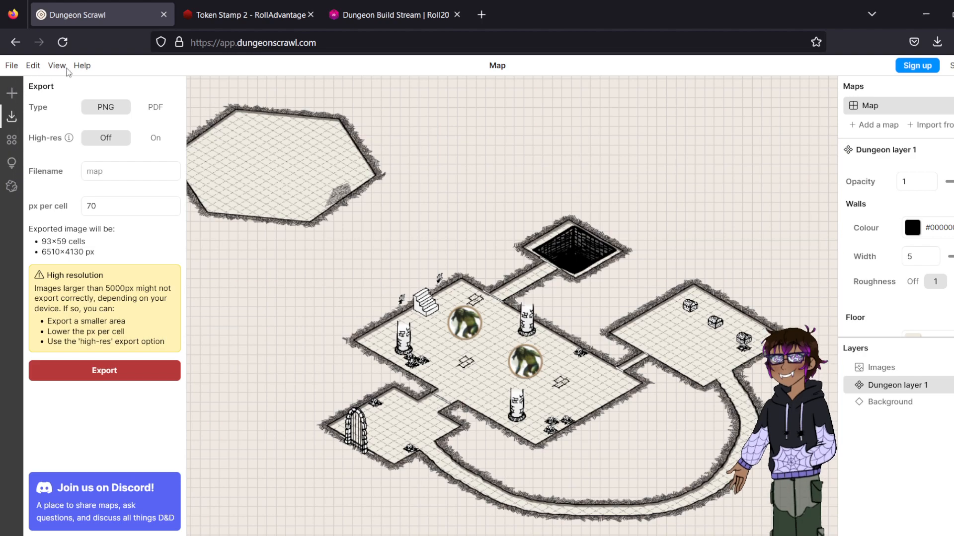
pyautogui.click(13, 67)
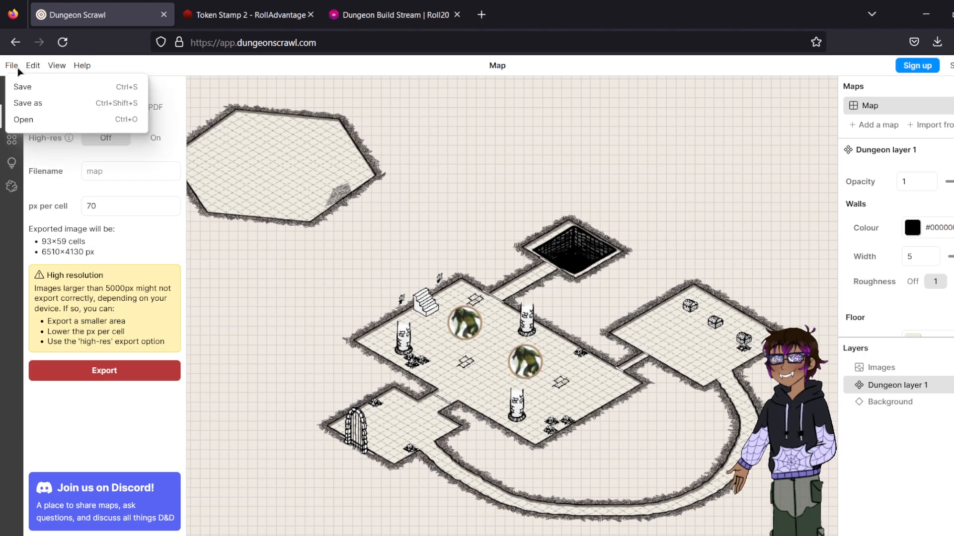
pyautogui.click(11, 121)
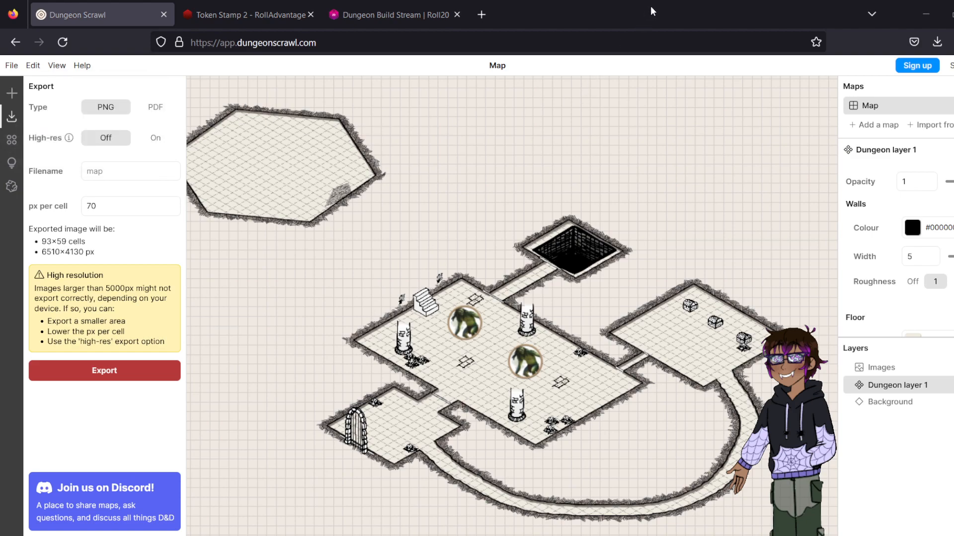
pyautogui.click(72, 42)
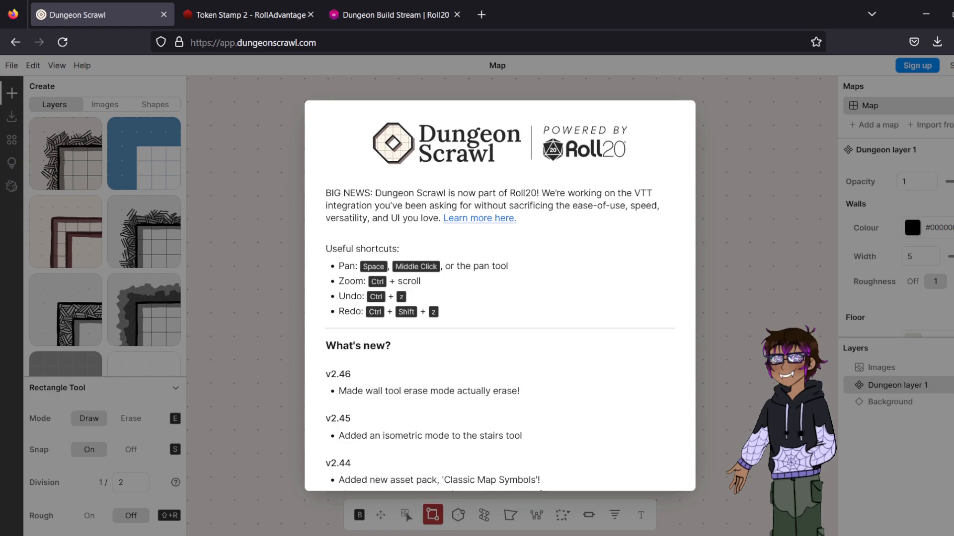
pyautogui.press('Escape')
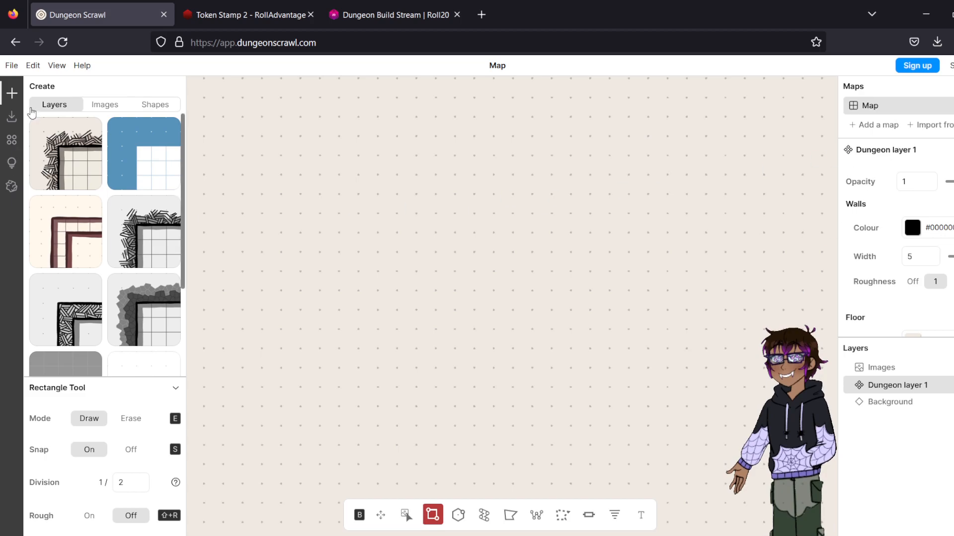
pyautogui.click(12, 66)
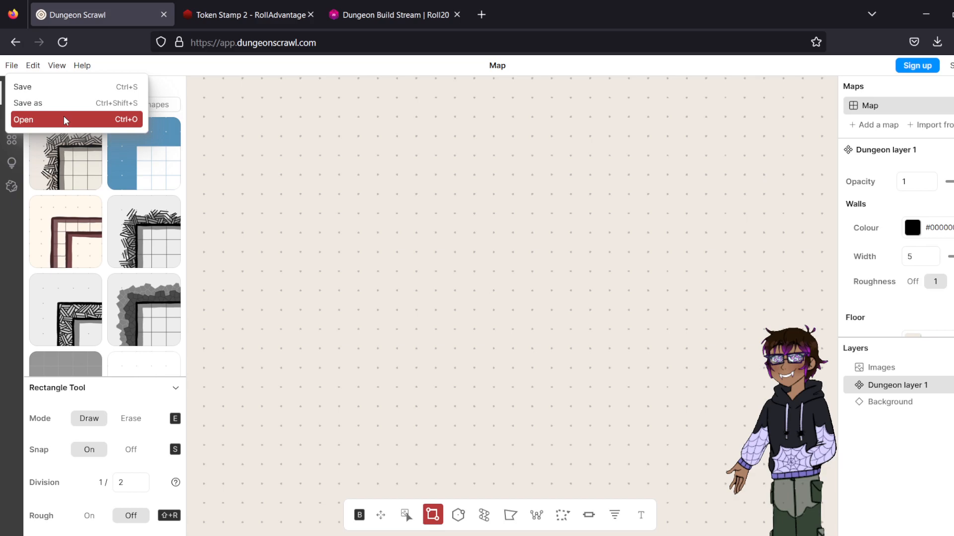
pyautogui.click(303, 165)
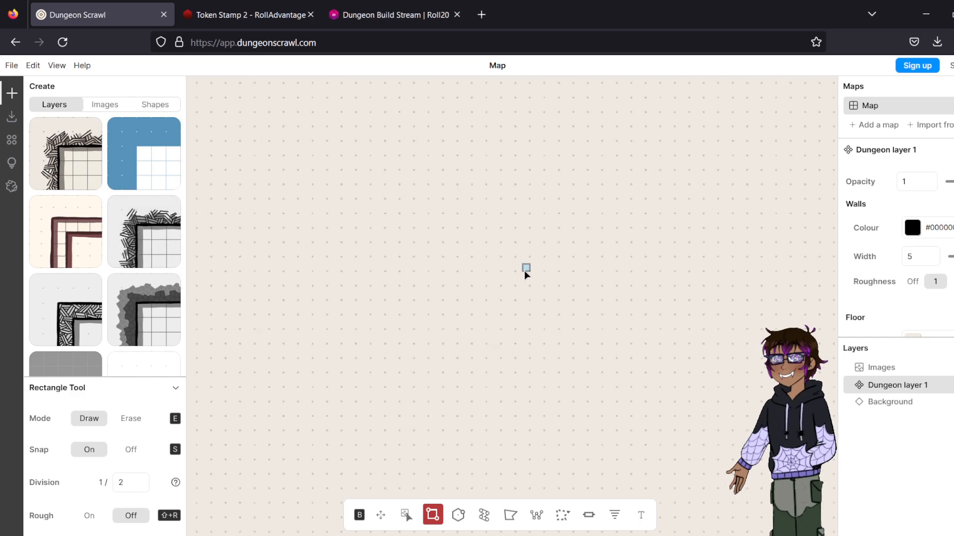
# - Draw a square room and, above it, a long rectangular central hall on the blank map with the Rectangle Tool
pyautogui.scroll(2, 525, 272)
pyautogui.scroll(-2, 409, 266)
pyautogui.moveTo(381, 314); pyautogui.dragTo(538, 469)
pyautogui.moveTo(489, 168); pyautogui.dragTo(500, 318)
pyautogui.moveTo(283, 190); pyautogui.dragTo(370, 210)
pyautogui.moveTo(249, 178); pyautogui.dragTo(827, 371)
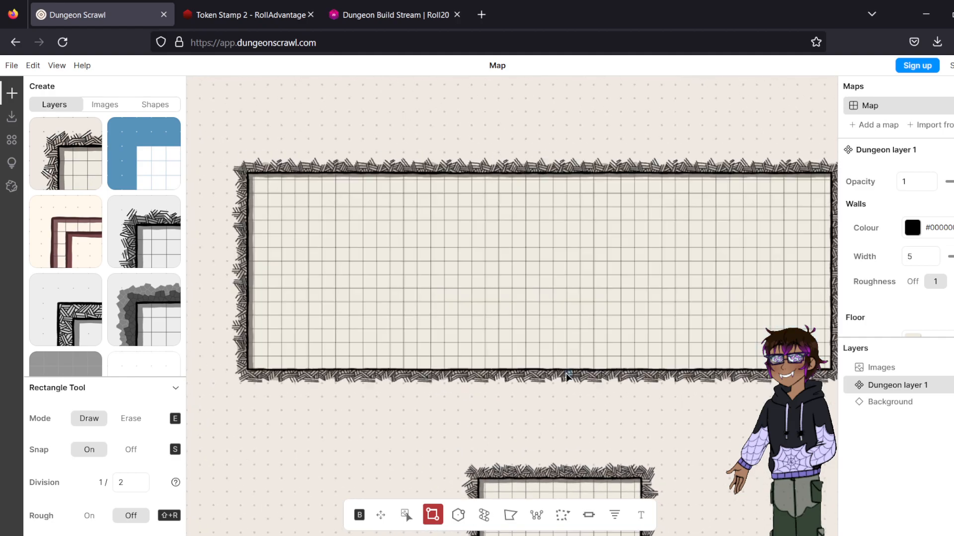
# - Draw two smaller rectangular rooms below the central hall, one on each side of the square room
pyautogui.moveTo(627, 450); pyautogui.dragTo(665, 225)
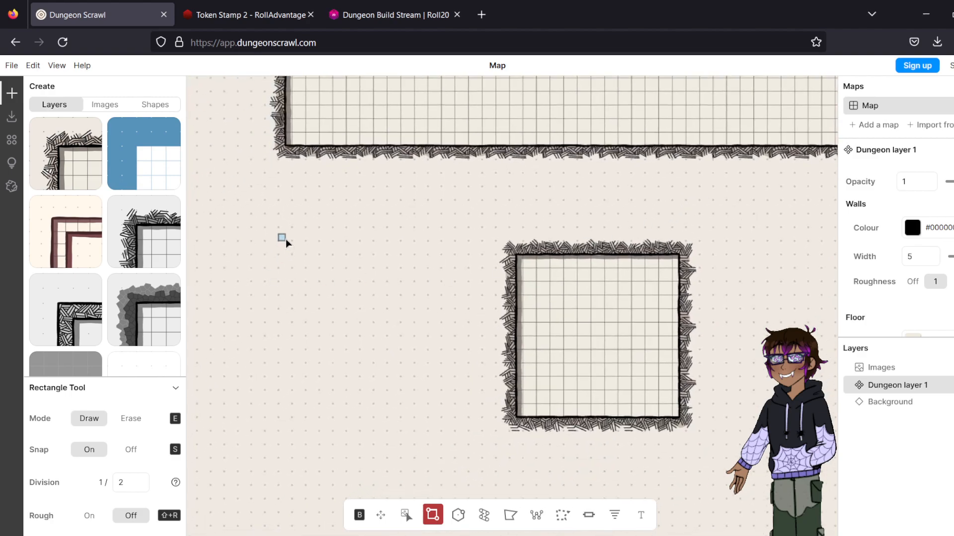
pyautogui.moveTo(267, 215); pyautogui.dragTo(441, 331)
pyautogui.moveTo(731, 251); pyautogui.dragTo(818, 392)
pyautogui.scroll(-5, 758, 210)
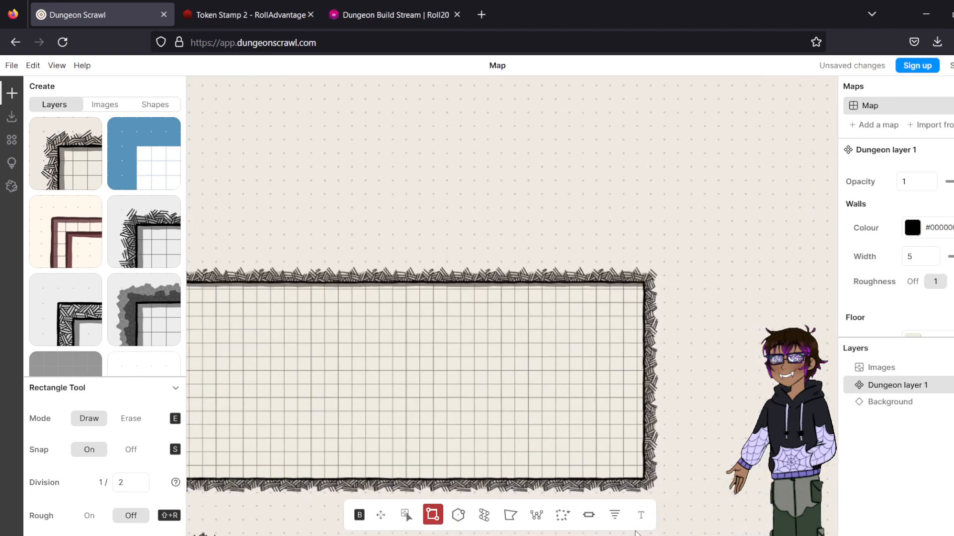
# - Draw two large rectangular rooms above the central hall with a tiny room between them
pyautogui.moveTo(233, 107); pyautogui.dragTo(383, 205)
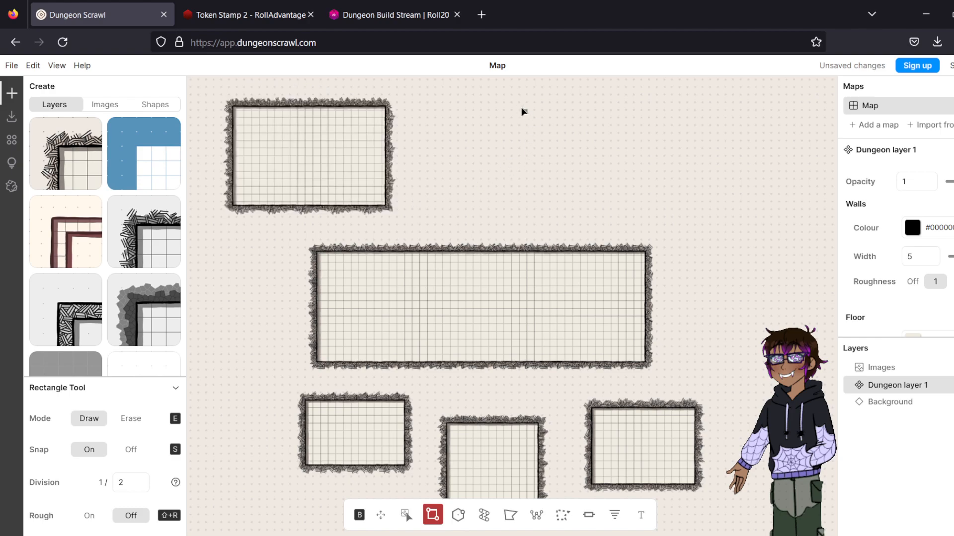
pyautogui.moveTo(437, 143); pyautogui.dragTo(474, 172)
pyautogui.moveTo(574, 109); pyautogui.dragTo(739, 214)
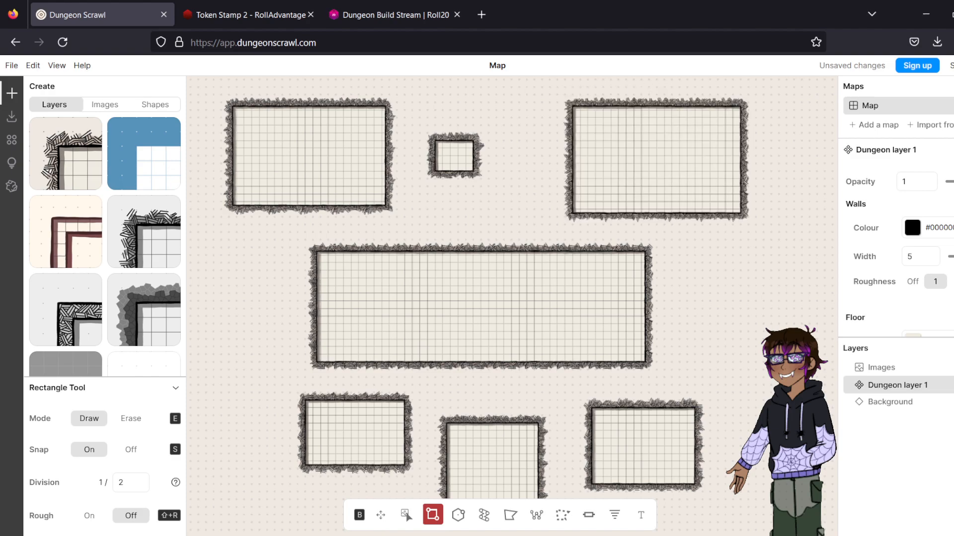
# - Draw a large hexagonal room east of the central hall with the six-sided Regular Polygon tool, undoing the smaller trial shapes
pyautogui.hscroll(3, 717, 362)
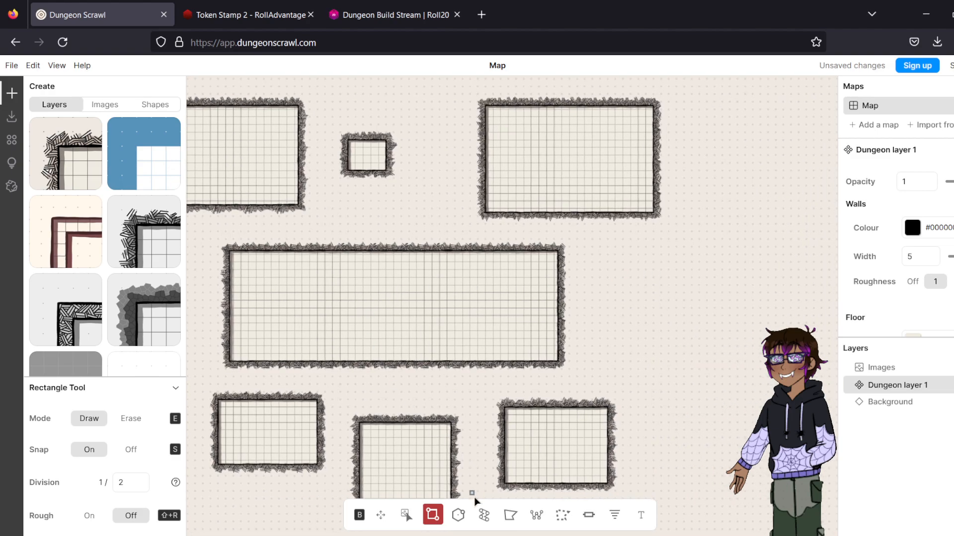
pyautogui.click(458, 519)
pyautogui.moveTo(645, 274); pyautogui.dragTo(680, 275)
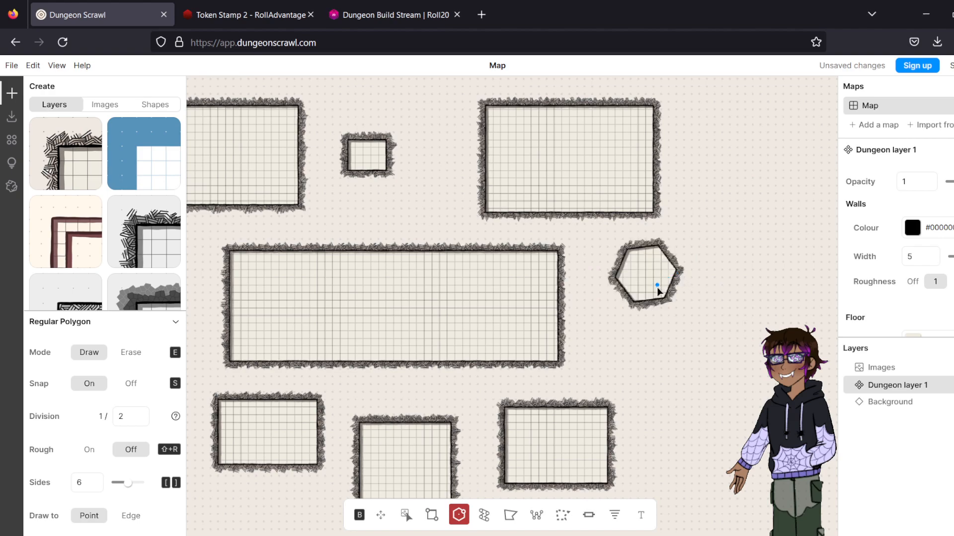
pyautogui.hotkey('ctrl', 'z')
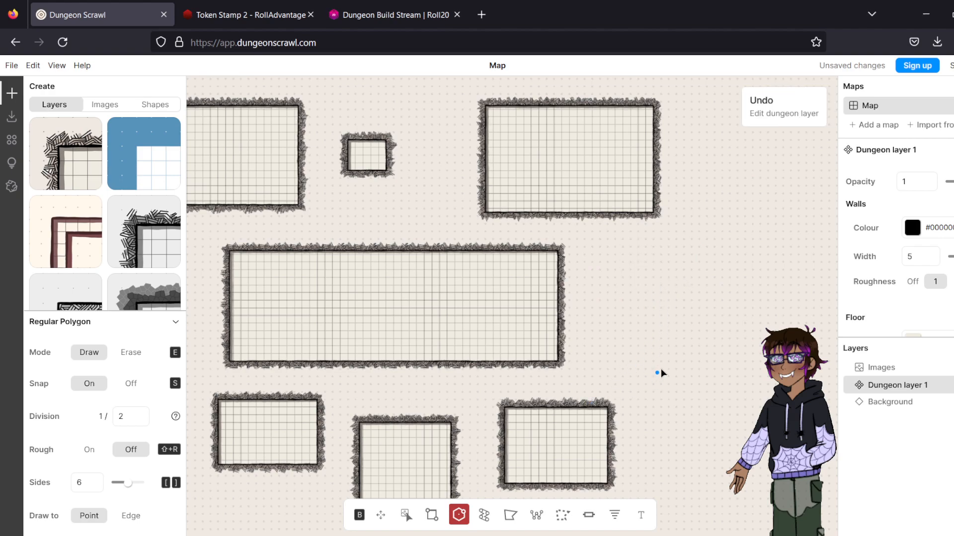
pyautogui.moveTo(664, 288); pyautogui.dragTo(685, 291)
pyautogui.hotkey('ctrl', 'z')
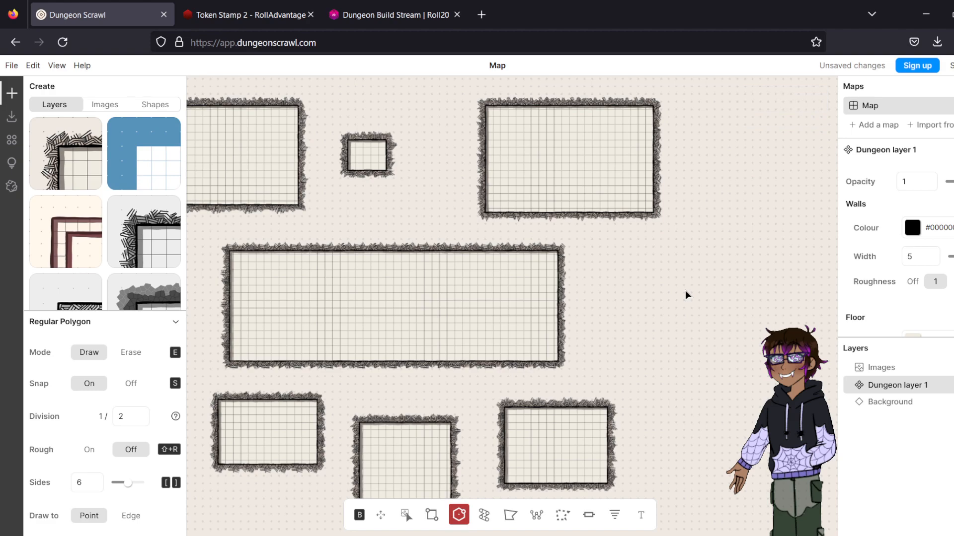
pyautogui.moveTo(699, 302); pyautogui.dragTo(764, 338)
# - Connect the central hall to the square room with a wide rectangular corridor and to the lower-right room with a narrow one
pyautogui.moveTo(533, 383); pyautogui.dragTo(708, 267)
pyautogui.moveTo(621, 304); pyautogui.dragTo(650, 360)
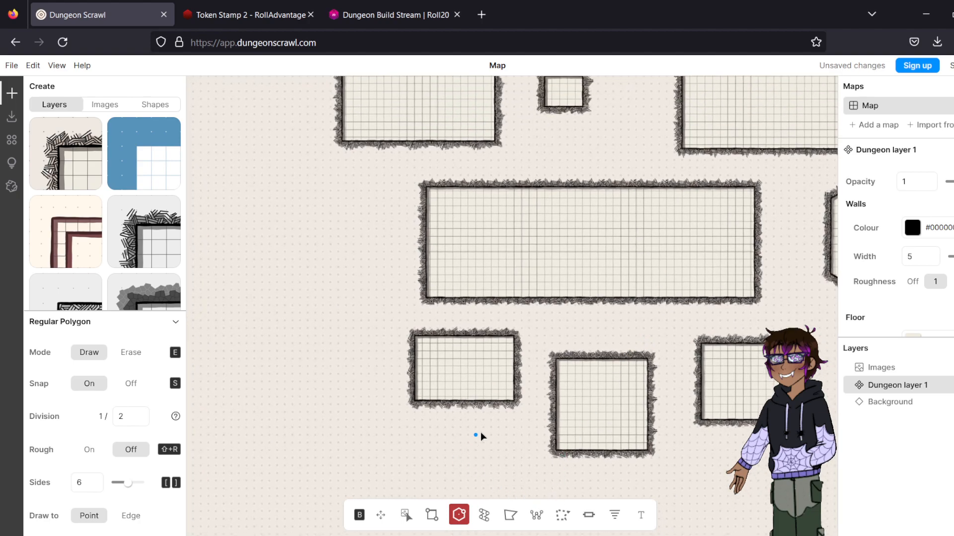
pyautogui.click(432, 515)
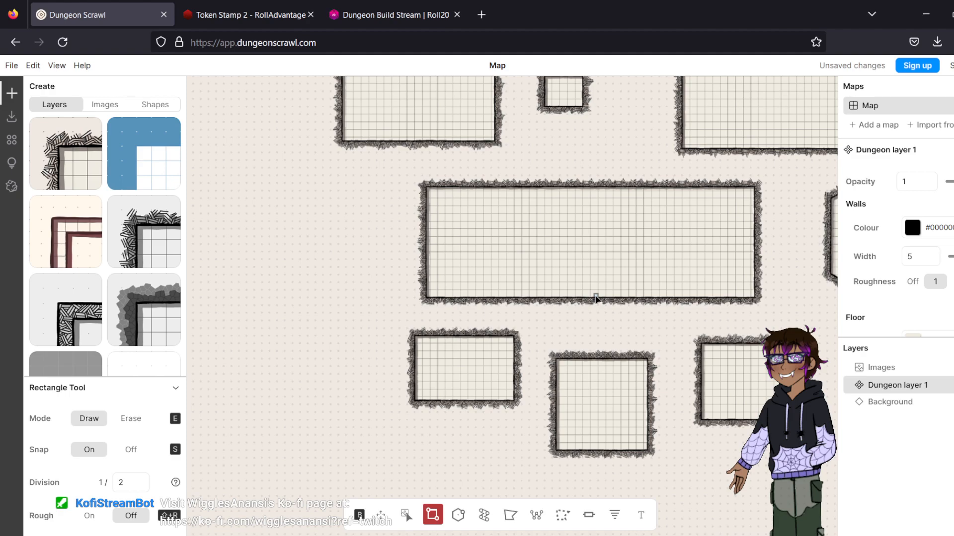
pyautogui.moveTo(583, 287); pyautogui.dragTo(621, 380)
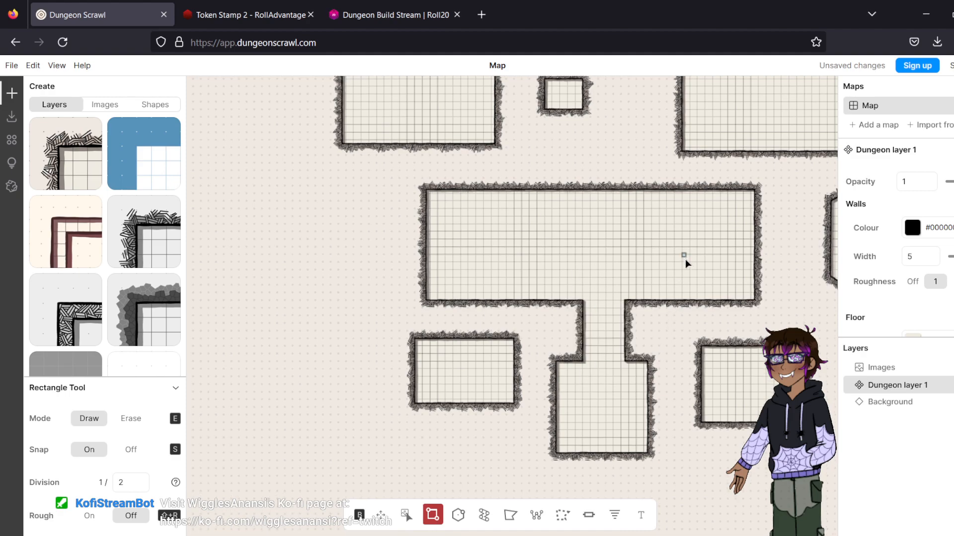
pyautogui.scroll(-2, 678, 350)
pyautogui.moveTo(657, 338); pyautogui.dragTo(621, 309)
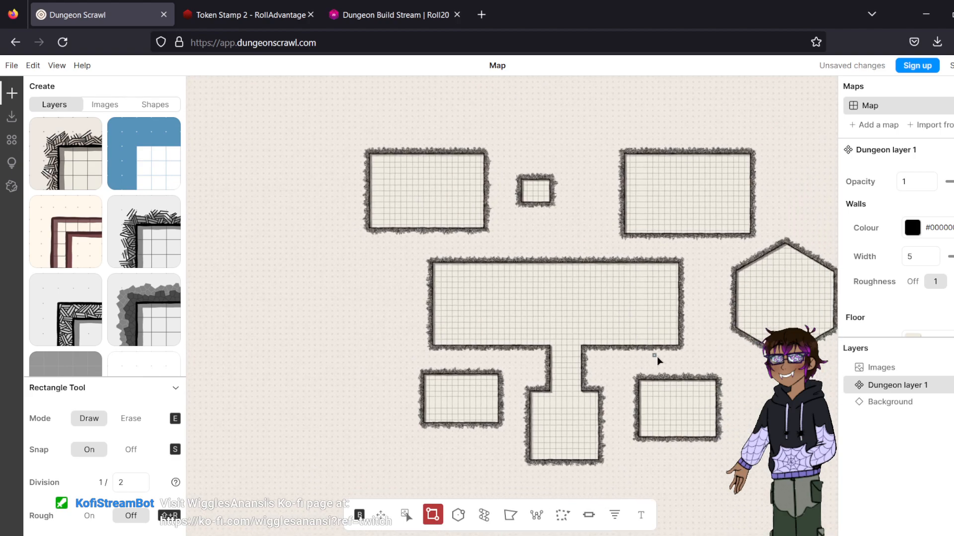
pyautogui.moveTo(664, 396)
pyautogui.mouseDown()
pyautogui.moveTo(662, 409)
pyautogui.moveTo(663, 397)
pyautogui.mouseUp()
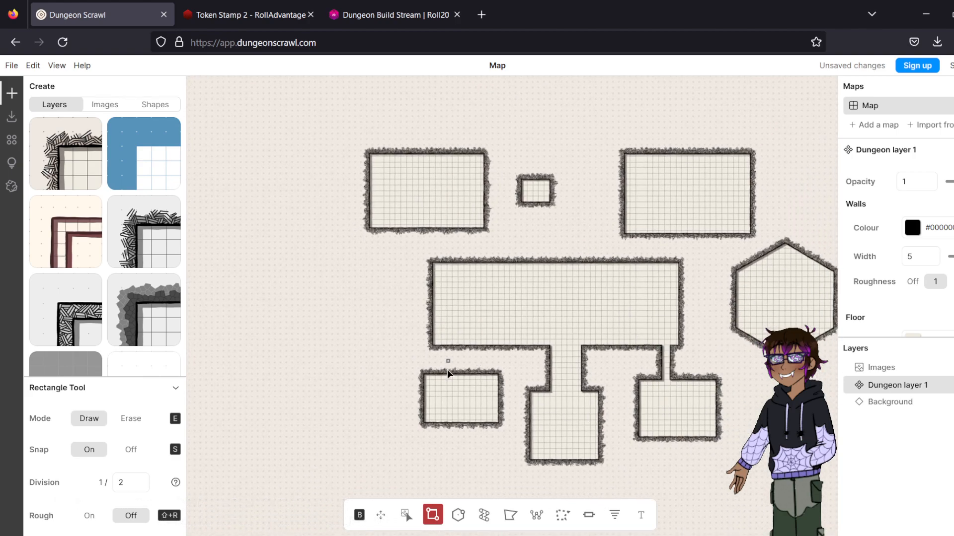
# - Add rectangular corridors linking the upper-left room to the lower-left and tiny rooms, and the upper-right room to the central hall
pyautogui.moveTo(393, 389); pyautogui.dragTo(422, 404)
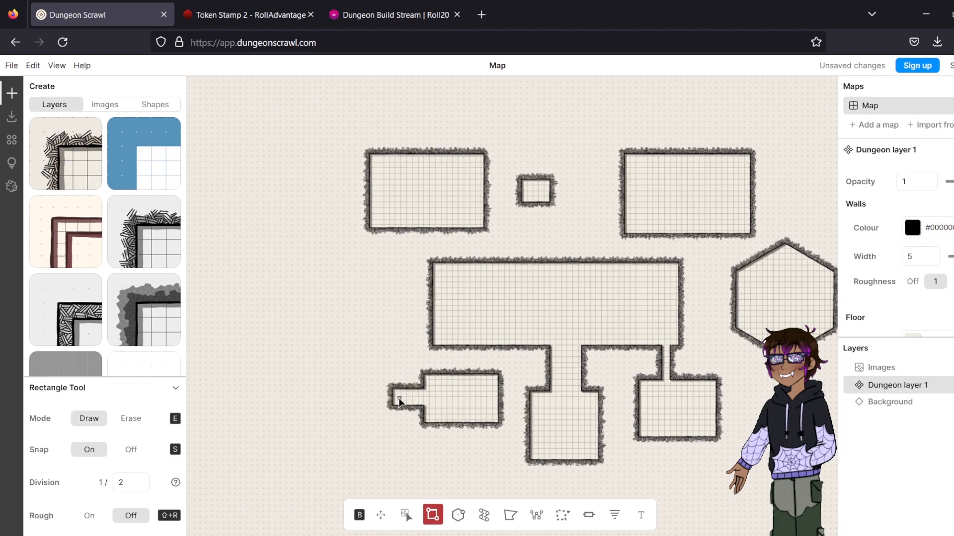
pyautogui.moveTo(389, 401); pyautogui.dragTo(411, 213)
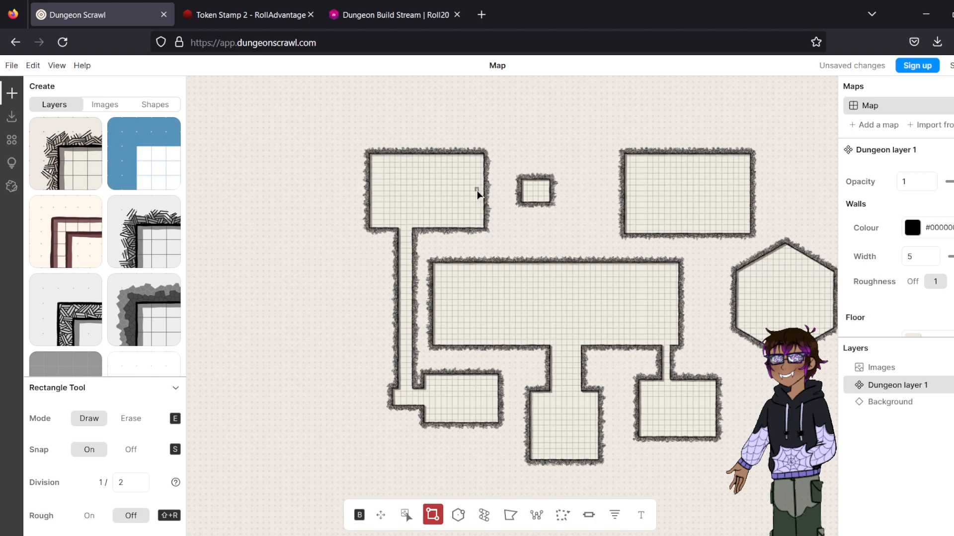
pyautogui.moveTo(517, 195); pyautogui.dragTo(557, 191)
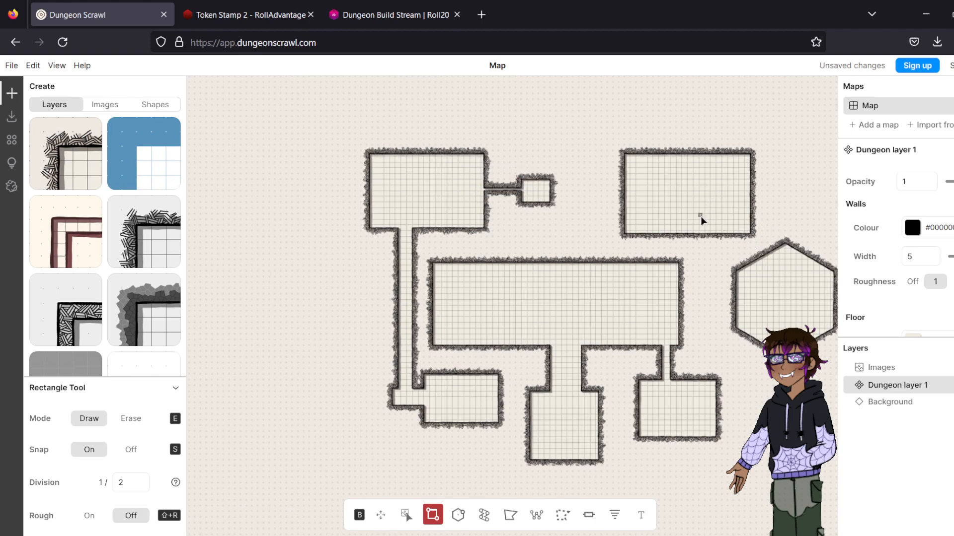
pyautogui.moveTo(651, 222); pyautogui.dragTo(661, 285)
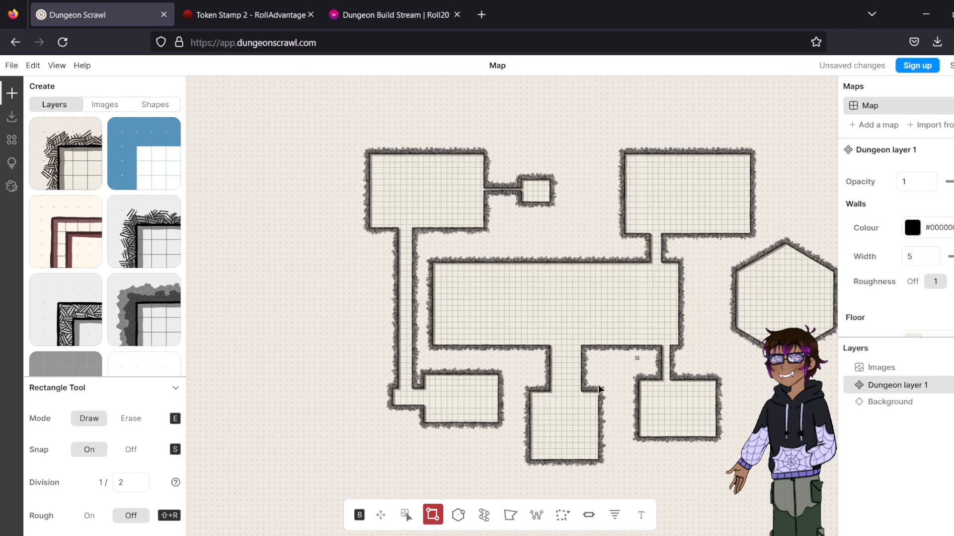
# - Draw slanted corridors with the Path Tool at radius 18, from the upper-right room to the hexagon and from the hall to the tiny room
pyautogui.click(484, 516)
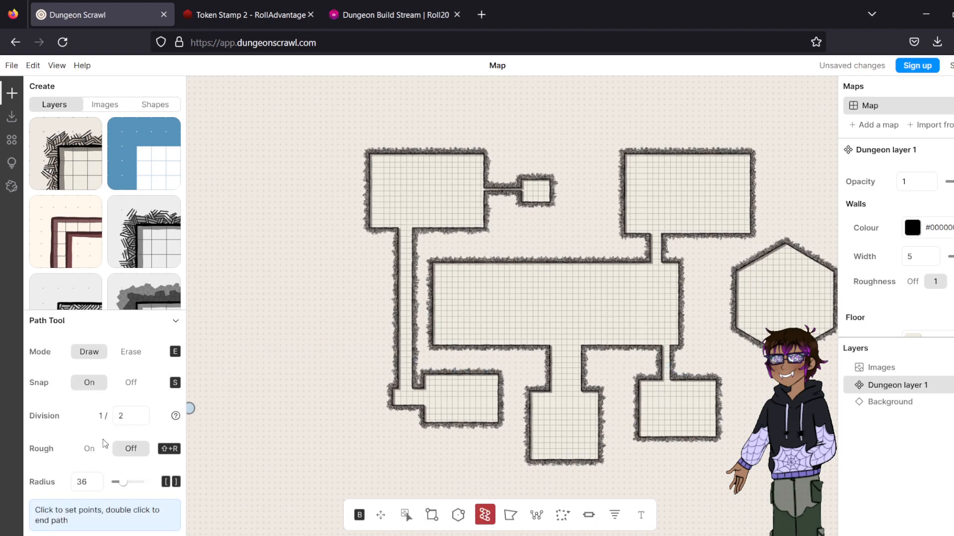
pyautogui.moveTo(124, 481); pyautogui.dragTo(117, 483)
pyautogui.click(735, 216)
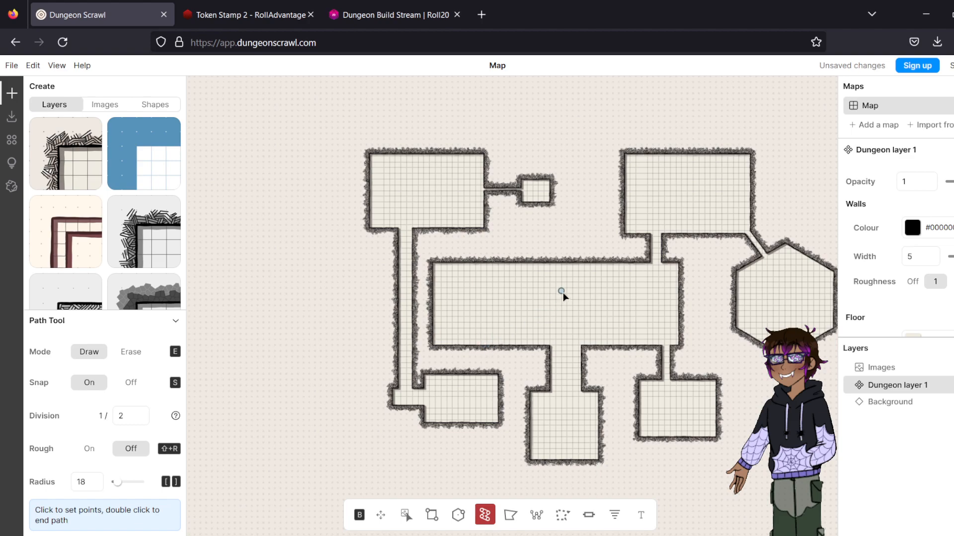
pyautogui.click(545, 292)
pyautogui.doubleClick(536, 192)
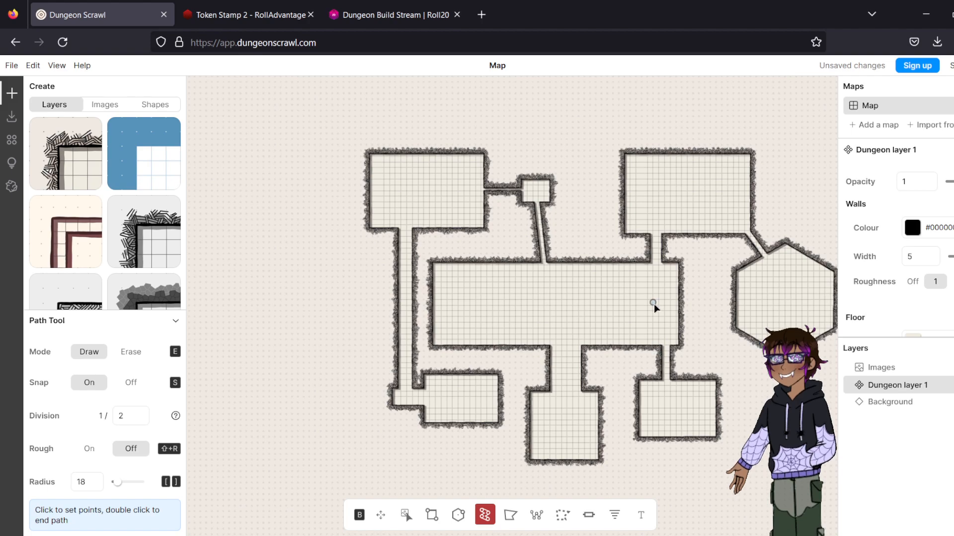
pyautogui.moveTo(695, 297); pyautogui.dragTo(604, 297)
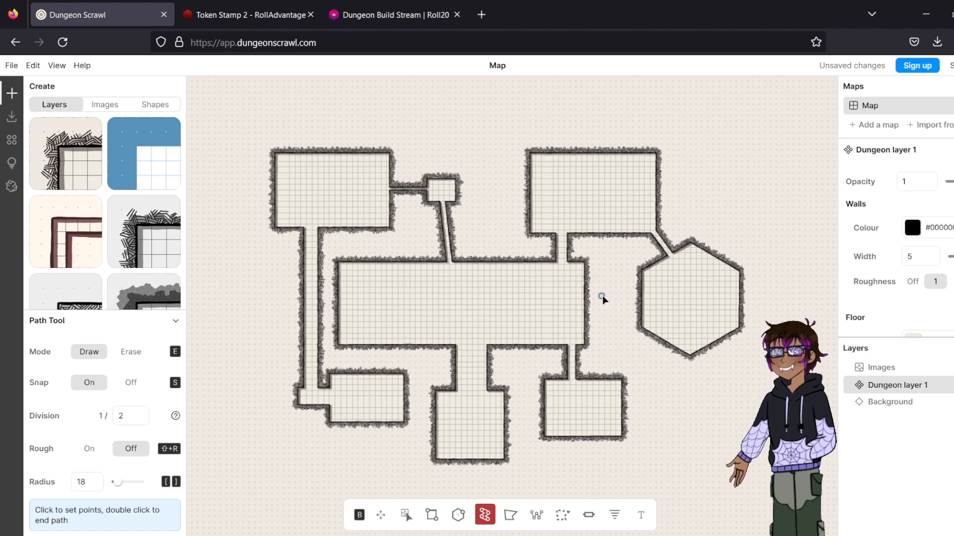
pyautogui.scroll(5, 398, 386)
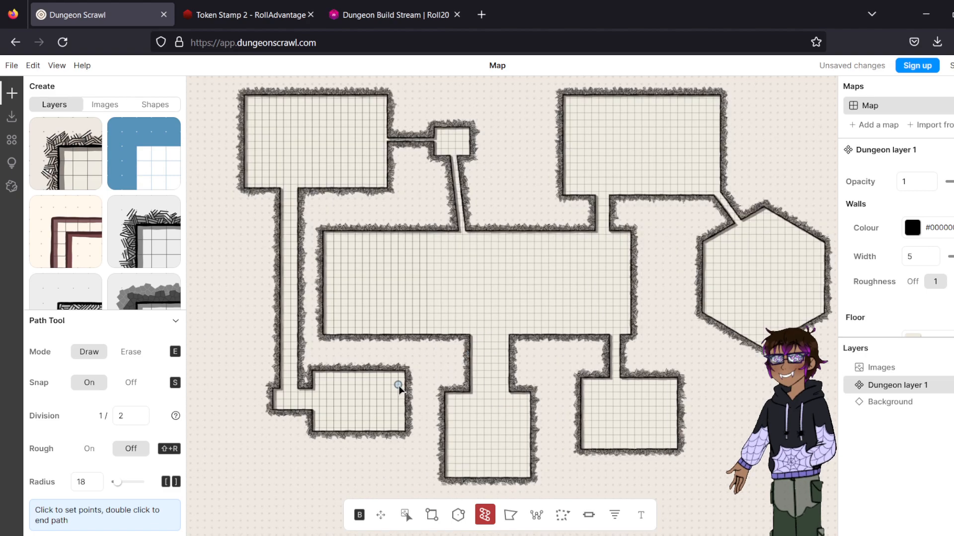
pyautogui.moveTo(347, 400); pyautogui.dragTo(428, 310)
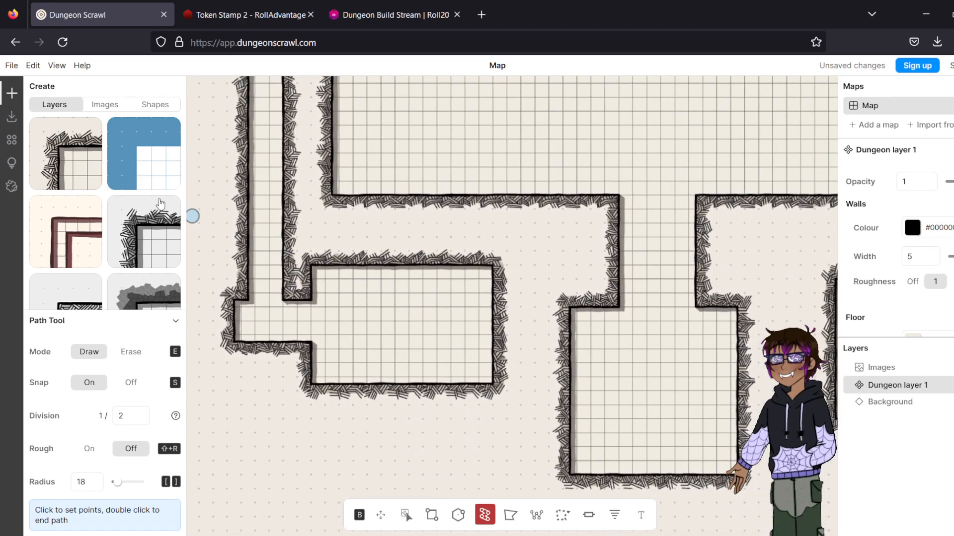
# - Search the image library for "pit" and place the trap_pit3 image inside the lower-left room
pyautogui.click(104, 106)
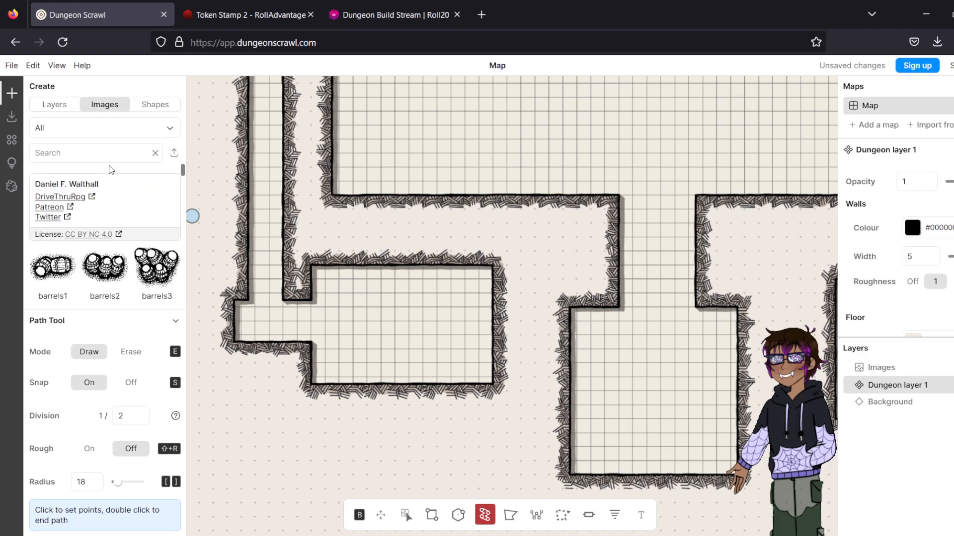
pyautogui.scroll(-2, 110, 170)
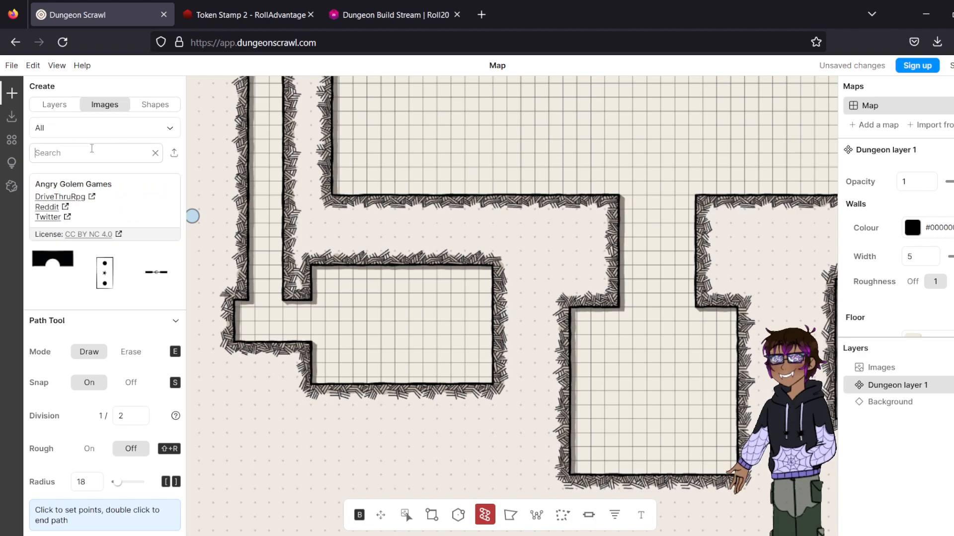
pyautogui.click(91, 149)
pyautogui.write('pit')
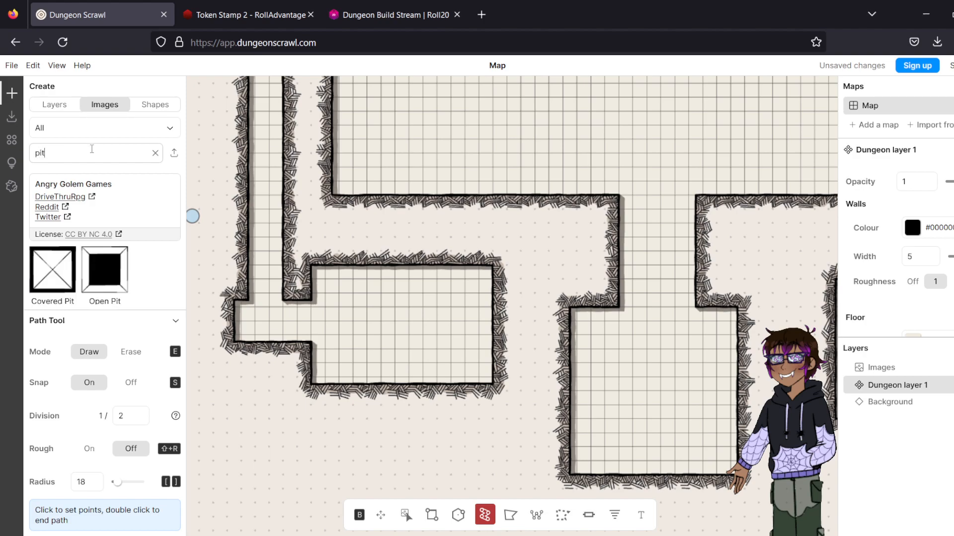
pyautogui.scroll(-2, 85, 264)
pyautogui.scroll(-2, 85, 262)
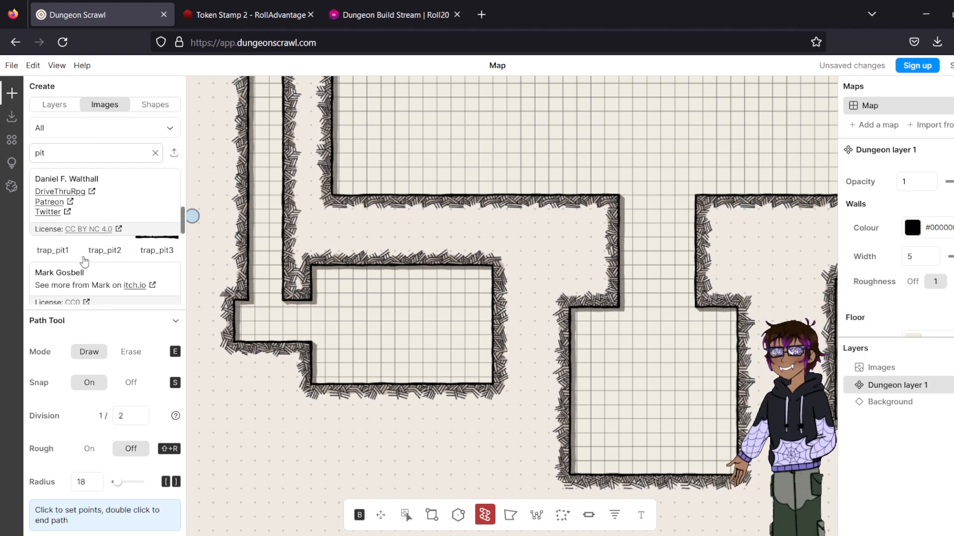
pyautogui.scroll(2, 85, 262)
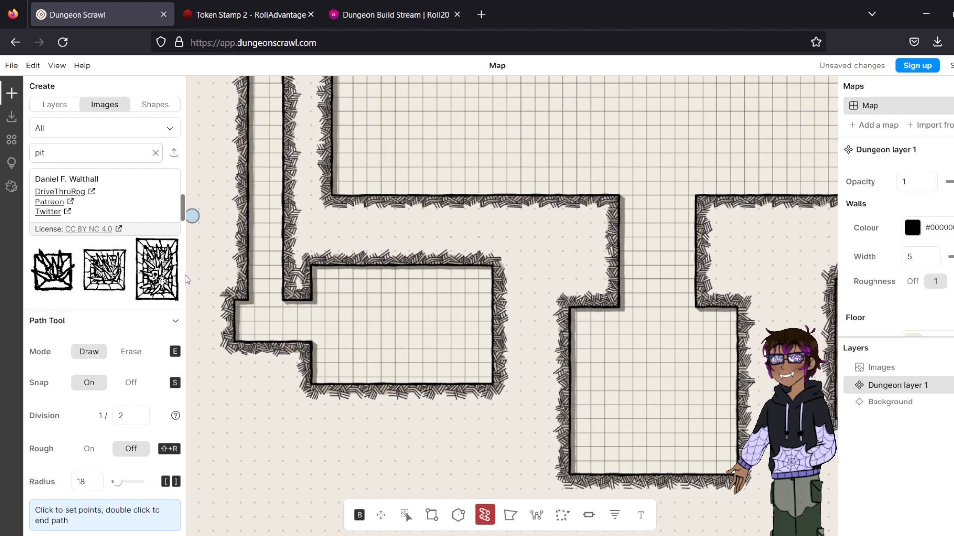
pyautogui.click(160, 276)
pyautogui.moveTo(512, 313); pyautogui.dragTo(357, 311)
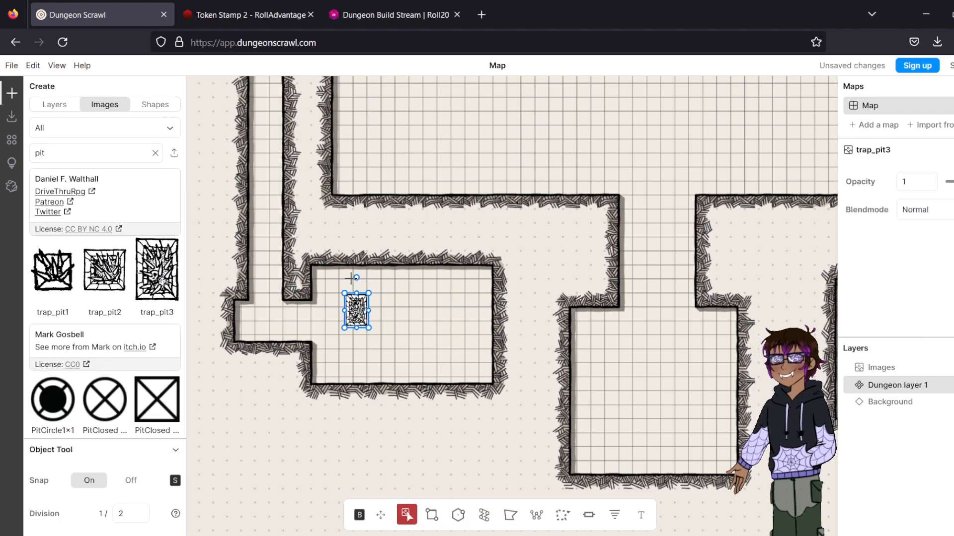
# - Rotate the spiked pit image a quarter turn, enlarge it and position it to fill the lower-left room
pyautogui.moveTo(357, 277); pyautogui.dragTo(398, 308)
pyautogui.moveTo(374, 323); pyautogui.dragTo(522, 394)
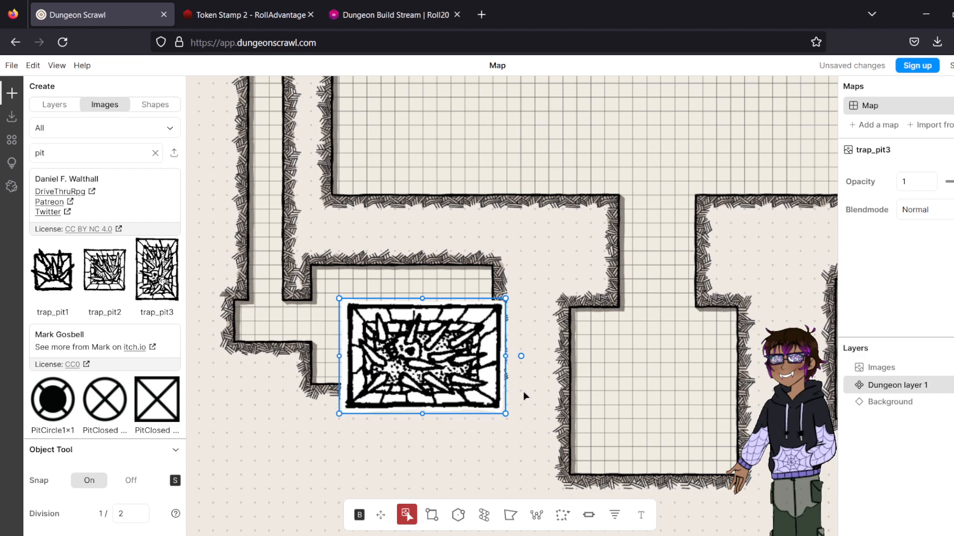
pyautogui.moveTo(378, 320); pyautogui.dragTo(356, 287)
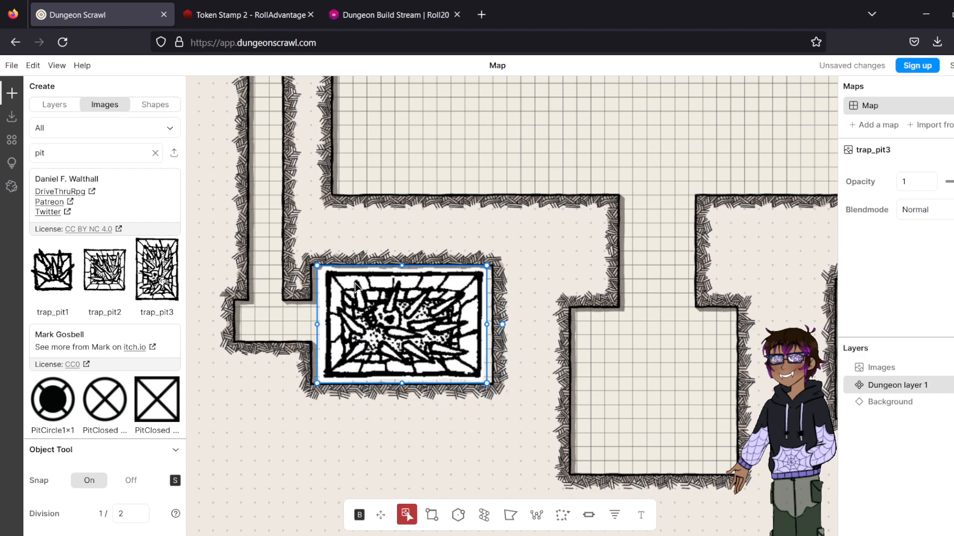
pyautogui.click(546, 268)
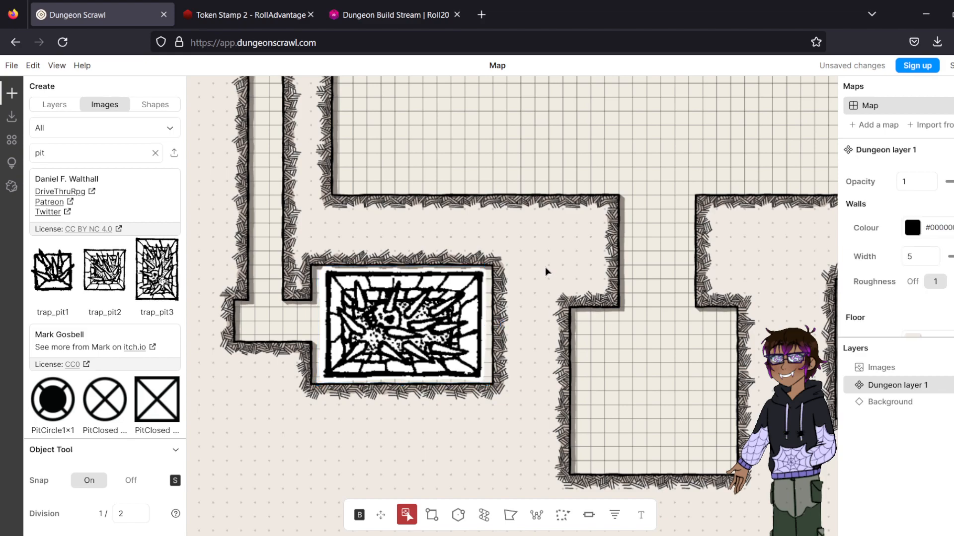
pyautogui.moveTo(545, 266); pyautogui.dragTo(518, 282)
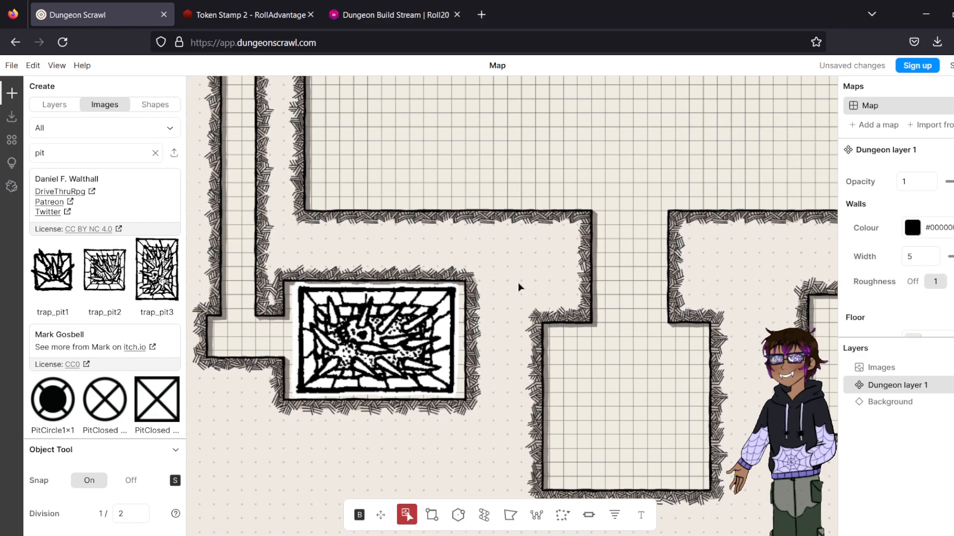
# - Try the blue style and the black-and-white hatched style on the current dungeon layer
pyautogui.scroll(3, 105, 213)
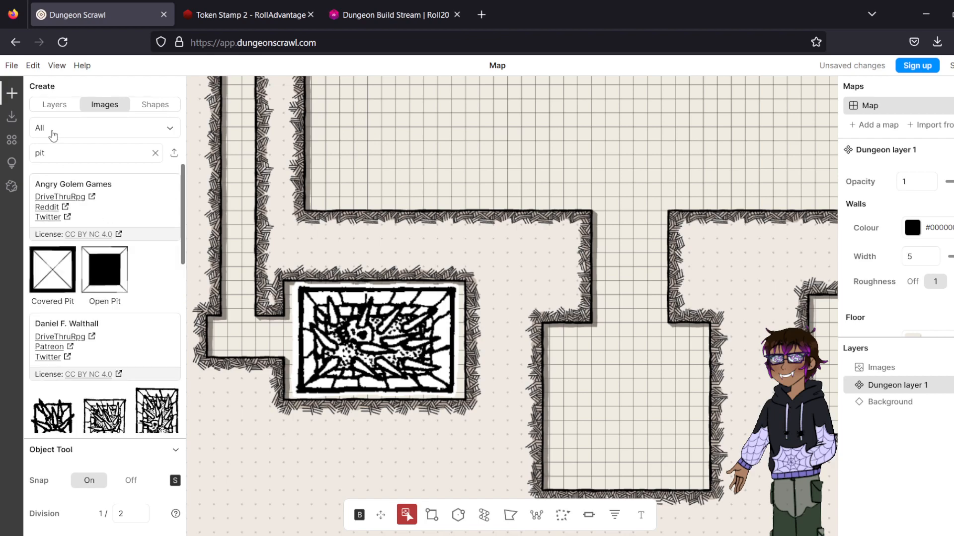
pyautogui.click(52, 104)
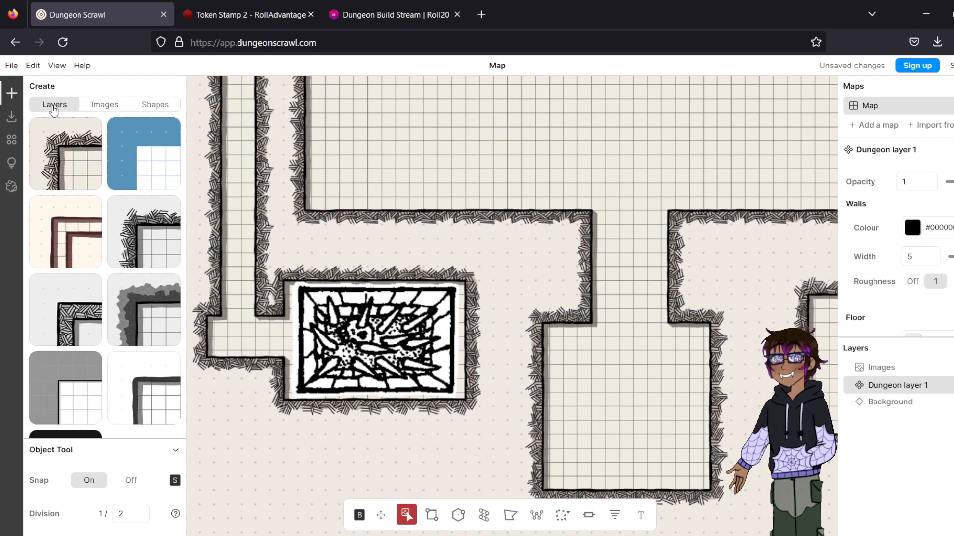
pyautogui.click(156, 173)
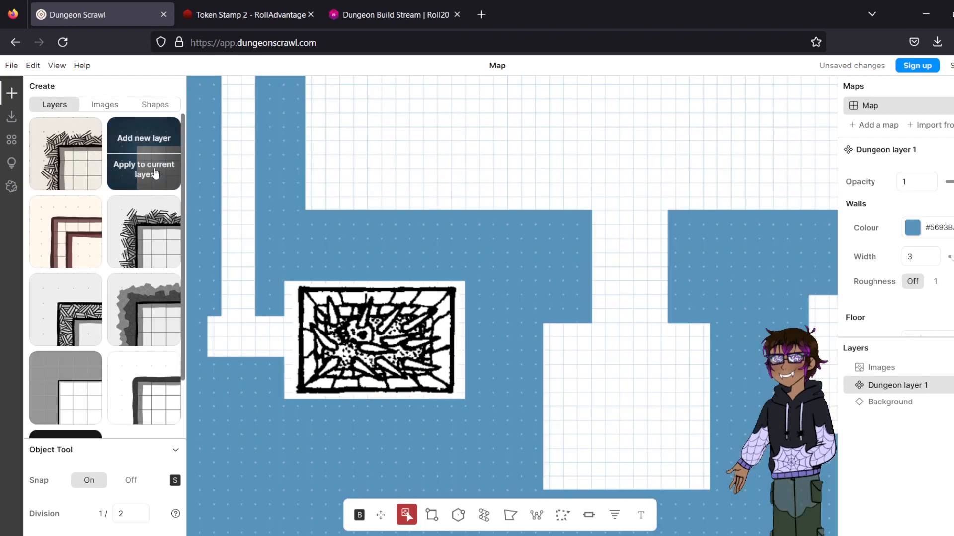
pyautogui.scroll(-2, 367, 191)
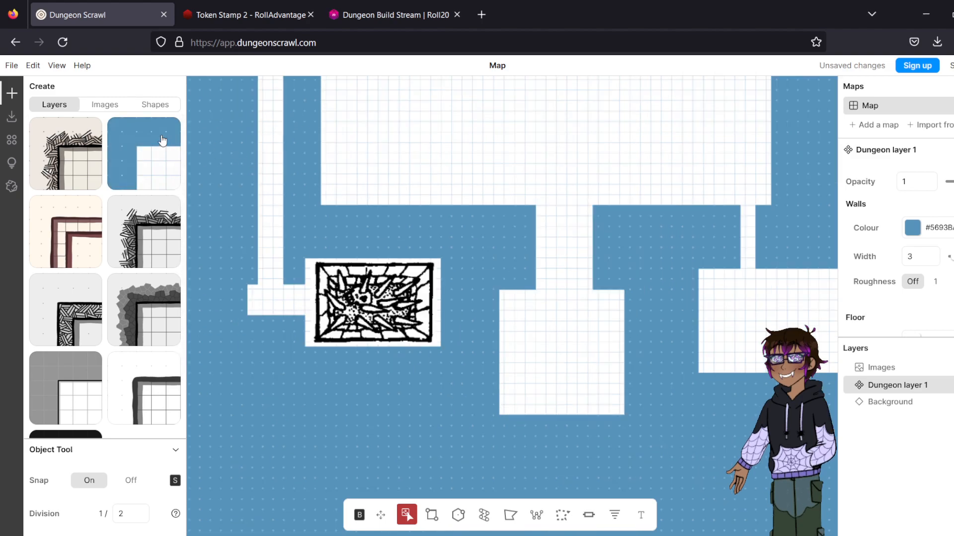
pyautogui.click(155, 263)
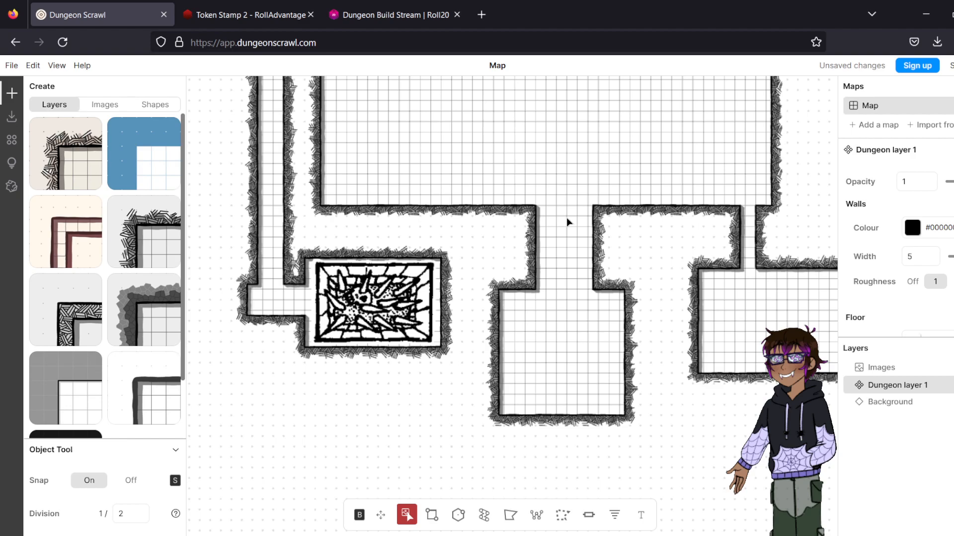
pyautogui.moveTo(558, 225); pyautogui.dragTo(484, 340)
pyautogui.scroll(-2, 485, 340)
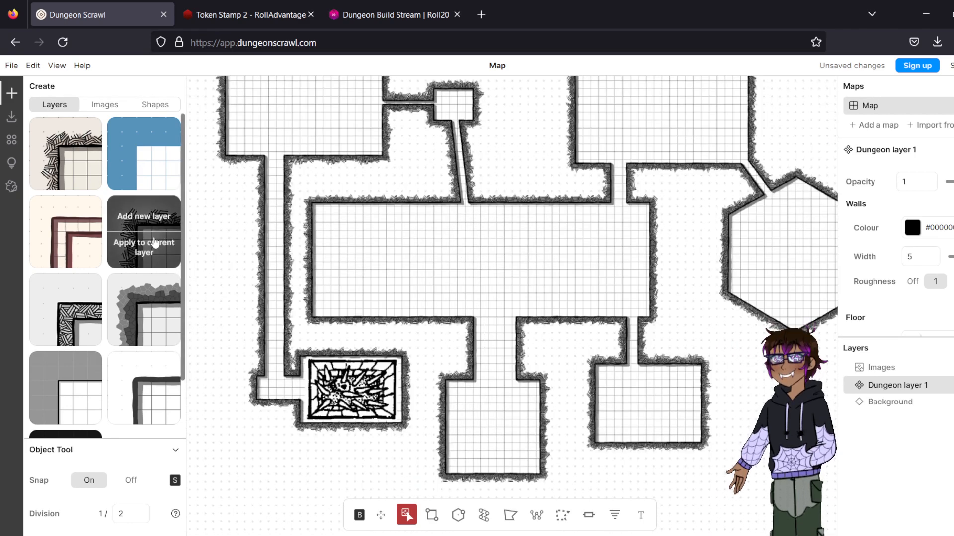
# - Apply the grey-background style with thin black walls to the current dungeon layer
pyautogui.moveTo(148, 302)
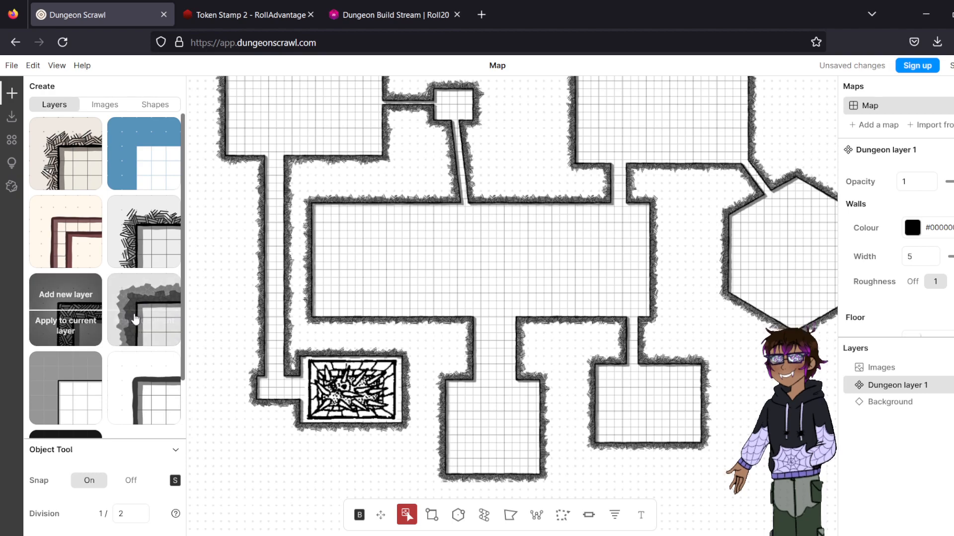
pyautogui.scroll(-1, 135, 319)
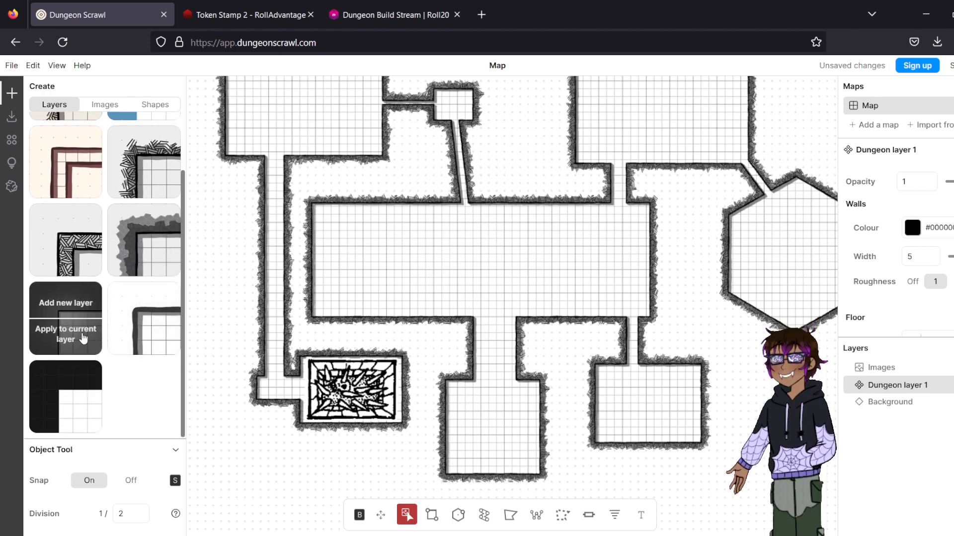
pyautogui.click(84, 339)
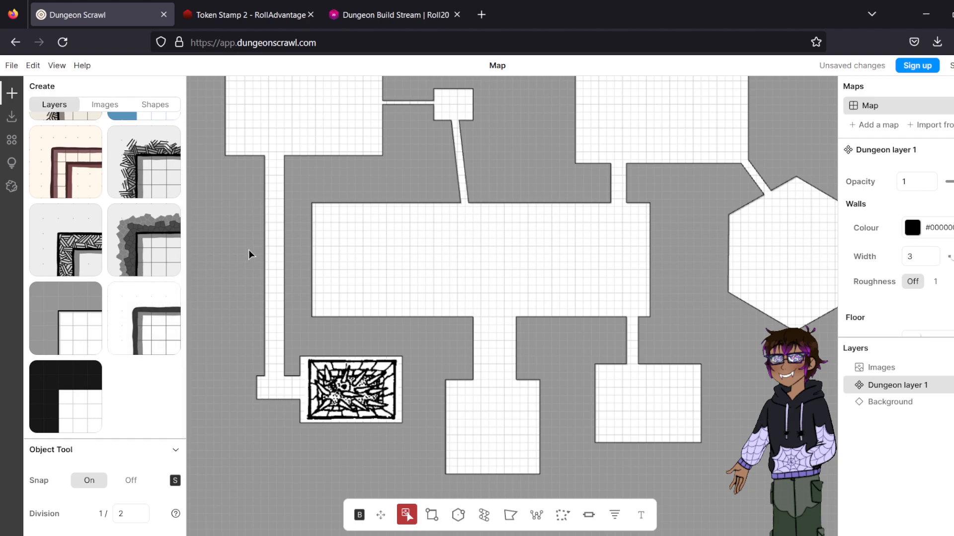
pyautogui.moveTo(501, 285); pyautogui.dragTo(447, 333)
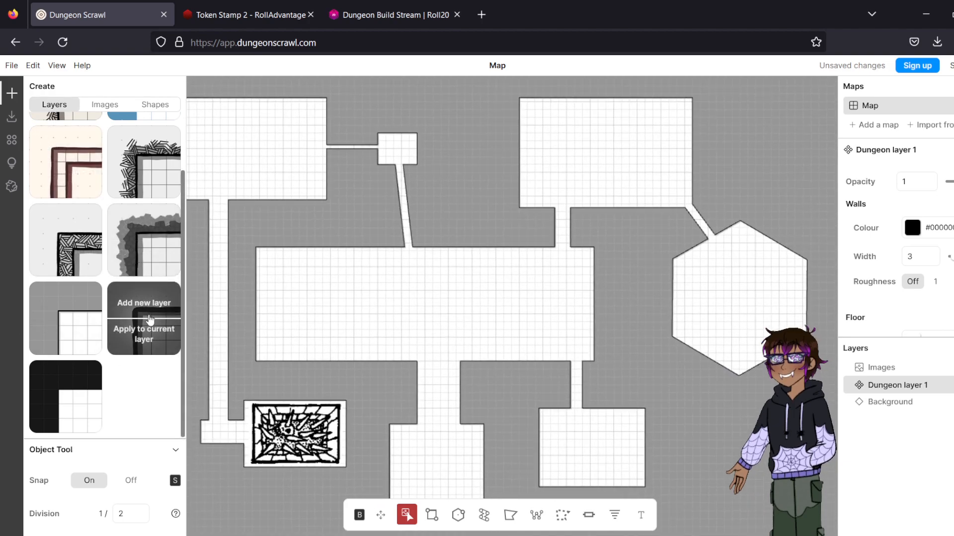
pyautogui.moveTo(239, 288); pyautogui.dragTo(354, 282)
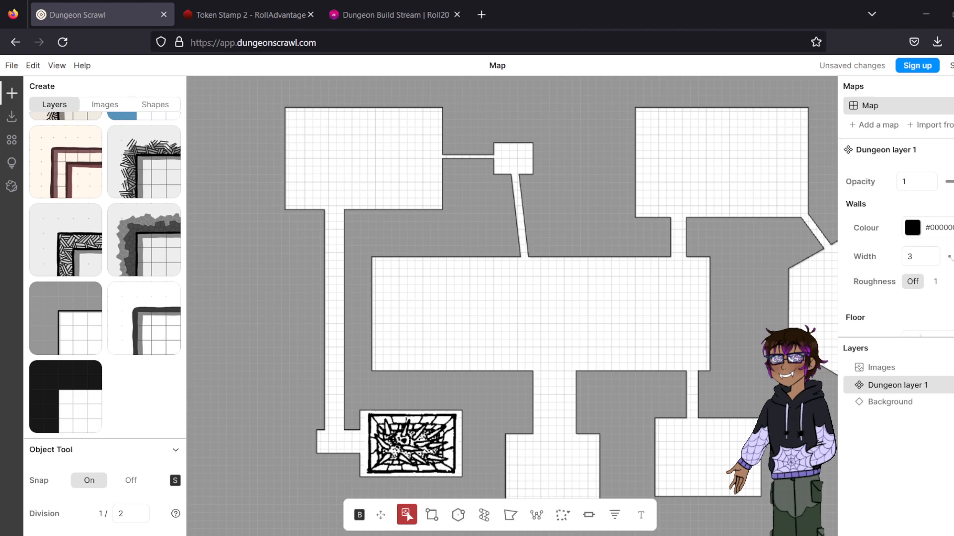
pyautogui.moveTo(673, 218); pyautogui.dragTo(507, 184)
pyautogui.moveTo(436, 210); pyautogui.dragTo(539, 180)
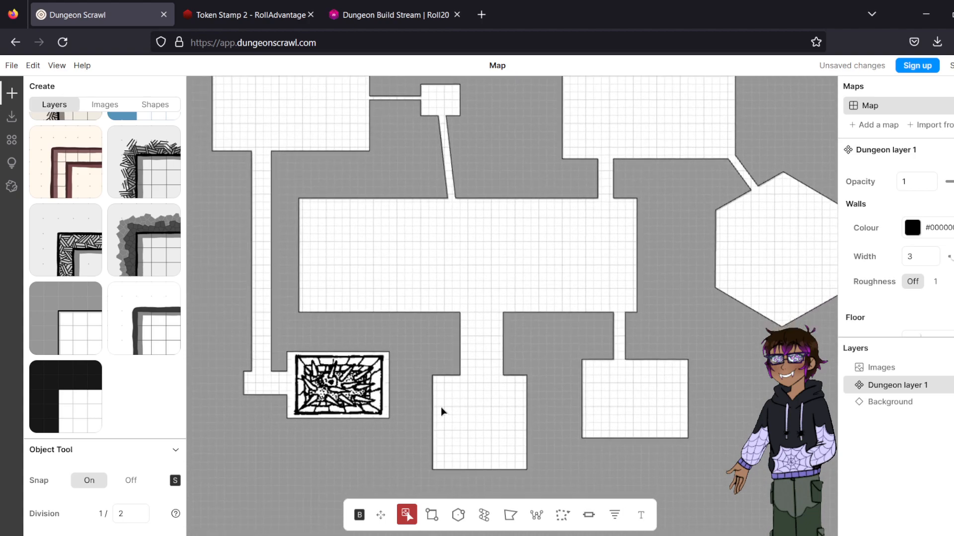
# - Draw a door in the plain rectangle variant across the wide corridor just above the square room
pyautogui.click(589, 515)
pyautogui.click(97, 352)
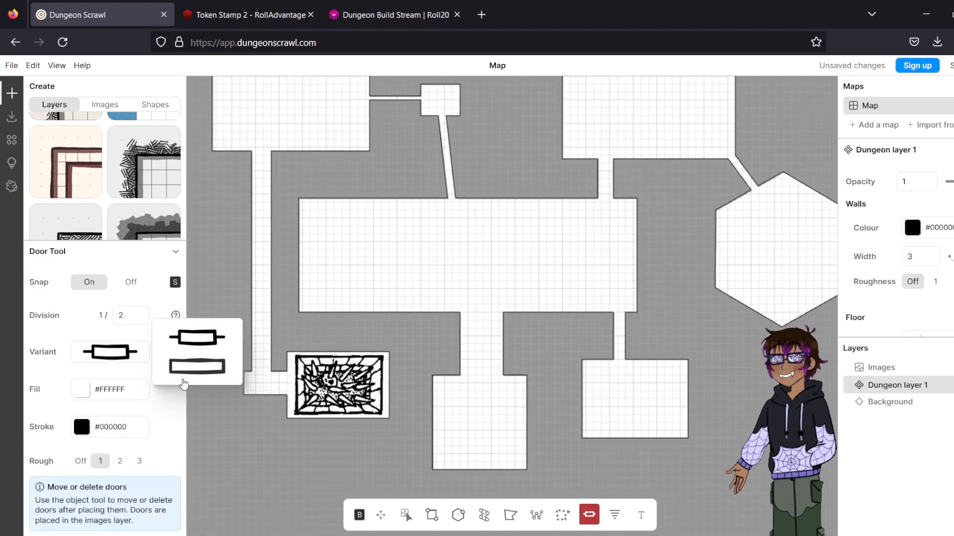
pyautogui.click(197, 366)
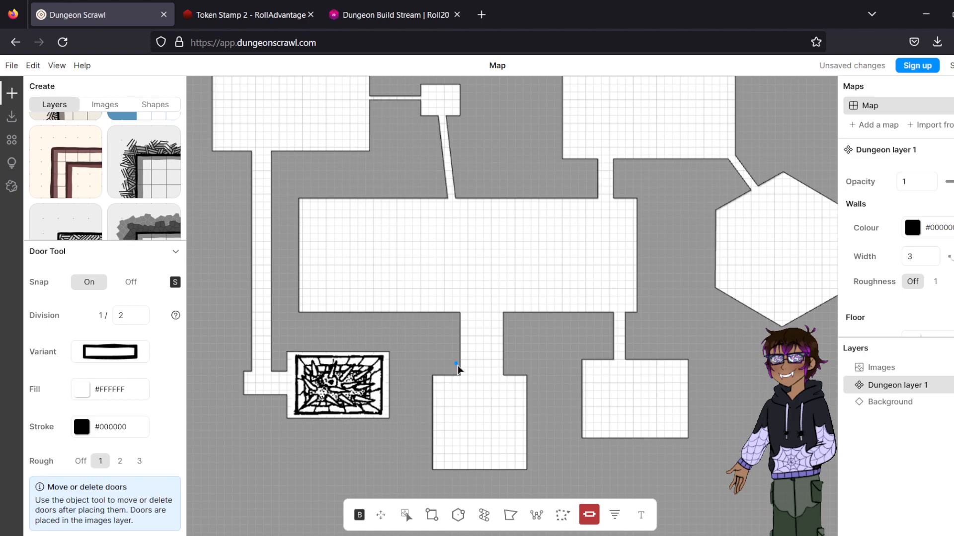
pyautogui.moveTo(460, 366)
pyautogui.mouseDown()
pyautogui.moveTo(500, 371)
pyautogui.moveTo(523, 356)
pyautogui.moveTo(515, 364)
pyautogui.mouseUp()
# - Using the door variant with side lines, add doors at the hall's two upper corridors and at the lower-right, hexagon and upper-left corridors
pyautogui.click(110, 352)
pyautogui.click(198, 330)
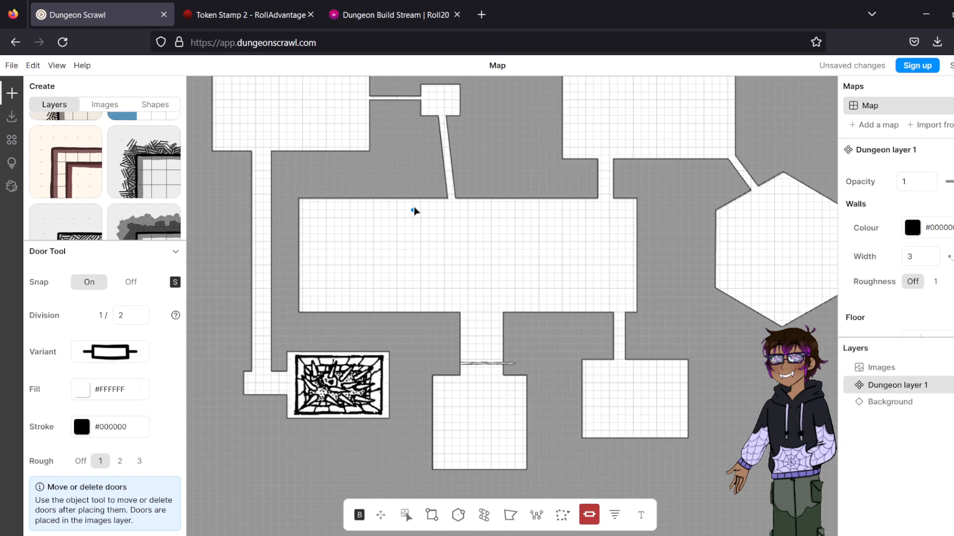
pyautogui.moveTo(442, 200); pyautogui.dragTo(482, 199)
pyautogui.moveTo(594, 199); pyautogui.dragTo(626, 195)
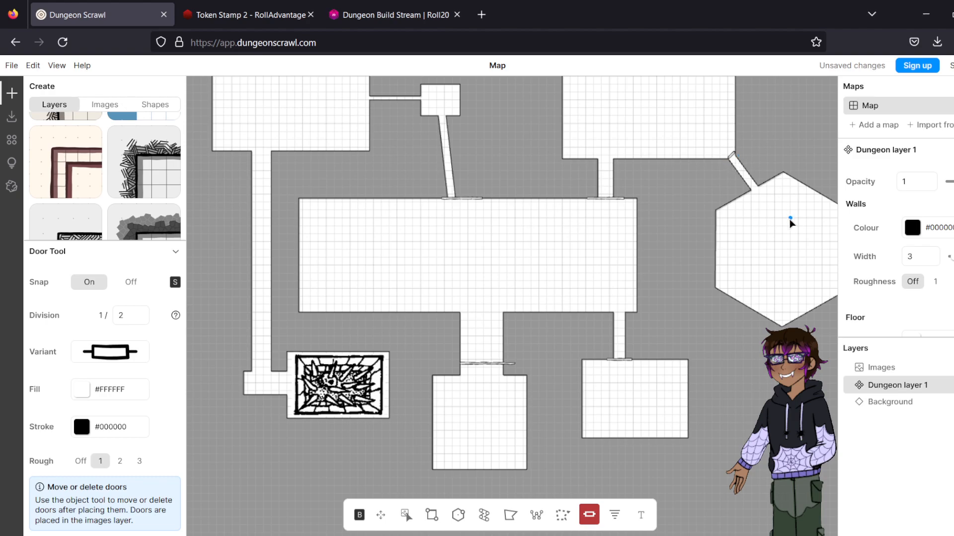
pyautogui.moveTo(541, 254); pyautogui.dragTo(524, 263)
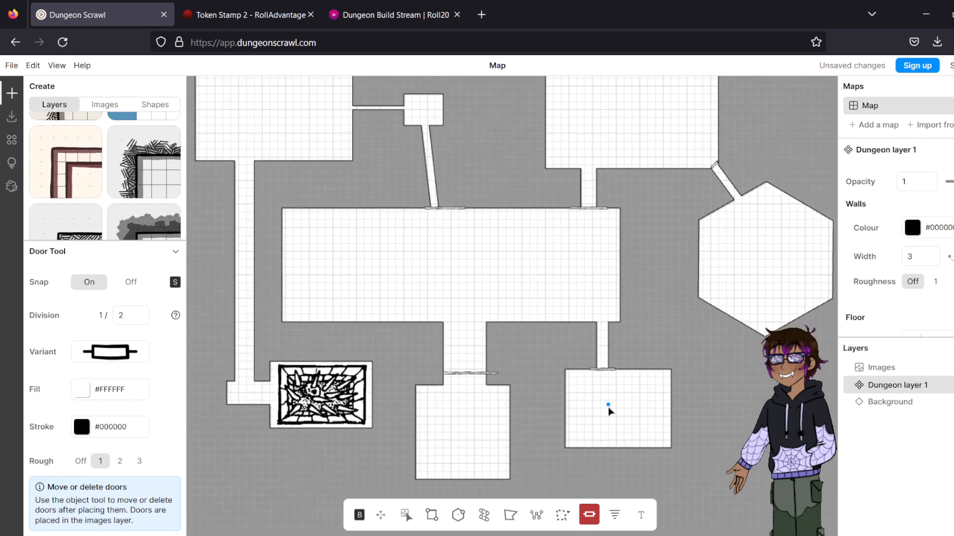
pyautogui.moveTo(567, 261); pyautogui.dragTo(537, 321)
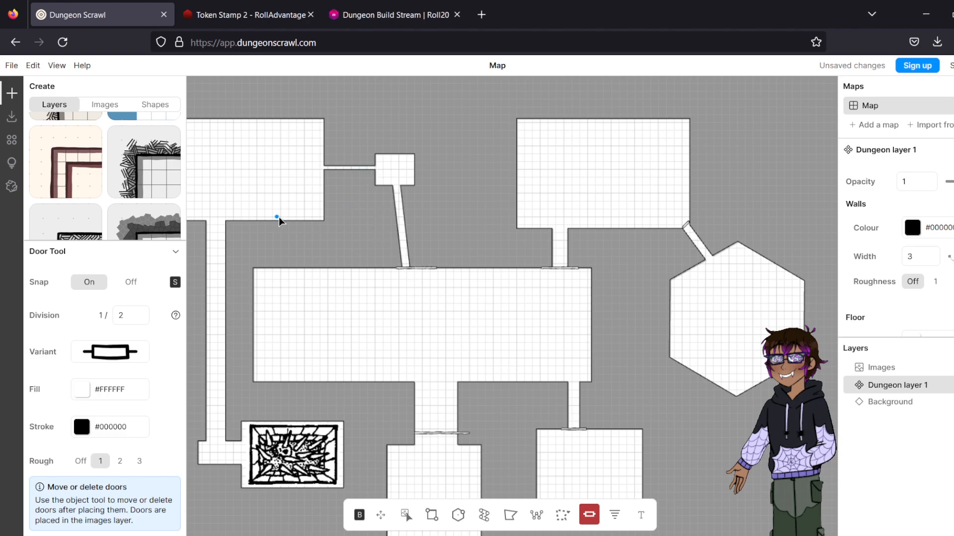
pyautogui.moveTo(278, 216); pyautogui.dragTo(341, 241)
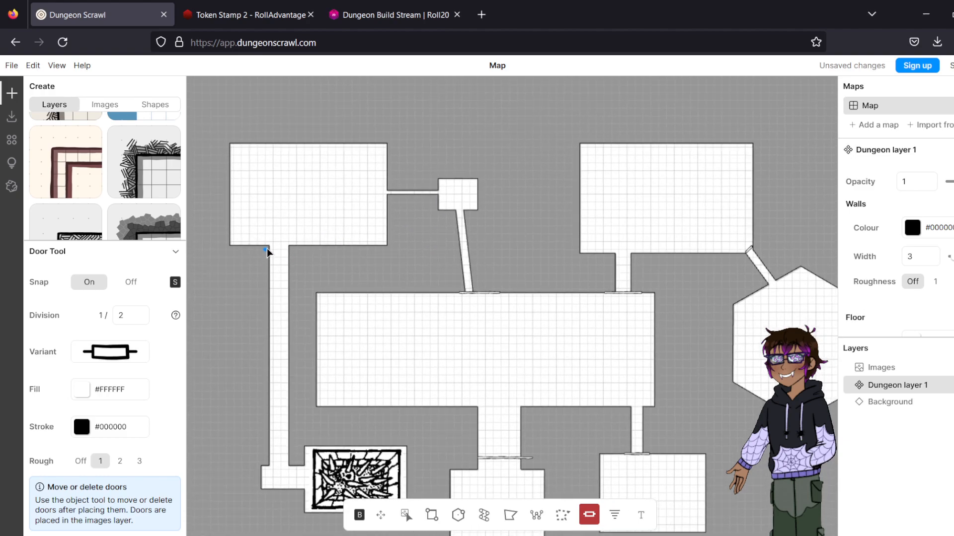
pyautogui.moveTo(314, 246); pyautogui.dragTo(313, 245)
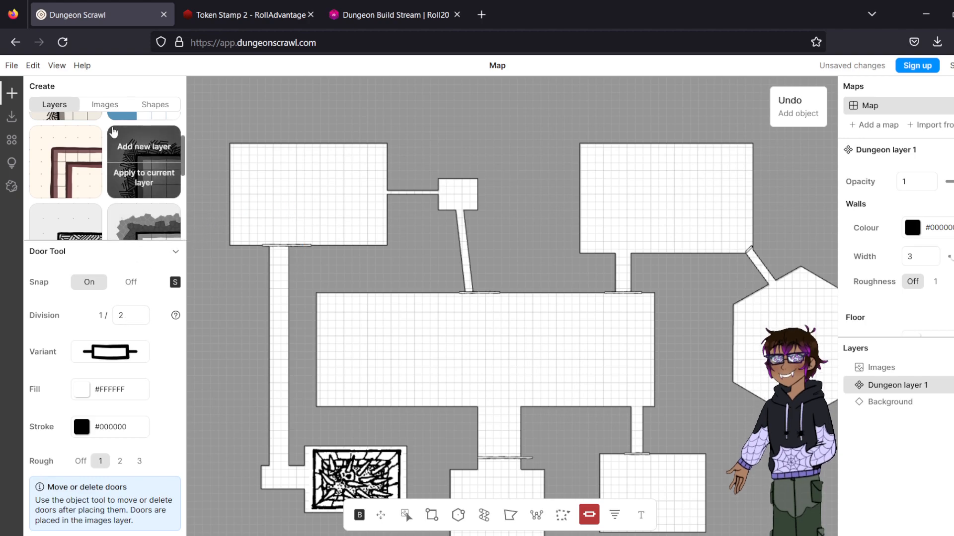
# - Examine the pit images in the image library with the door settings collapsed, and clear the search to list all images
pyautogui.click(105, 105)
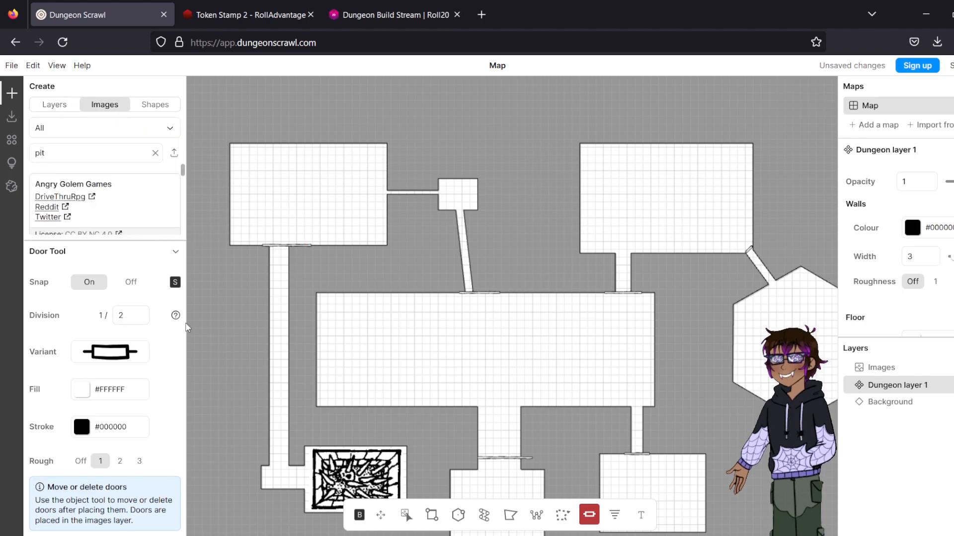
pyautogui.click(173, 255)
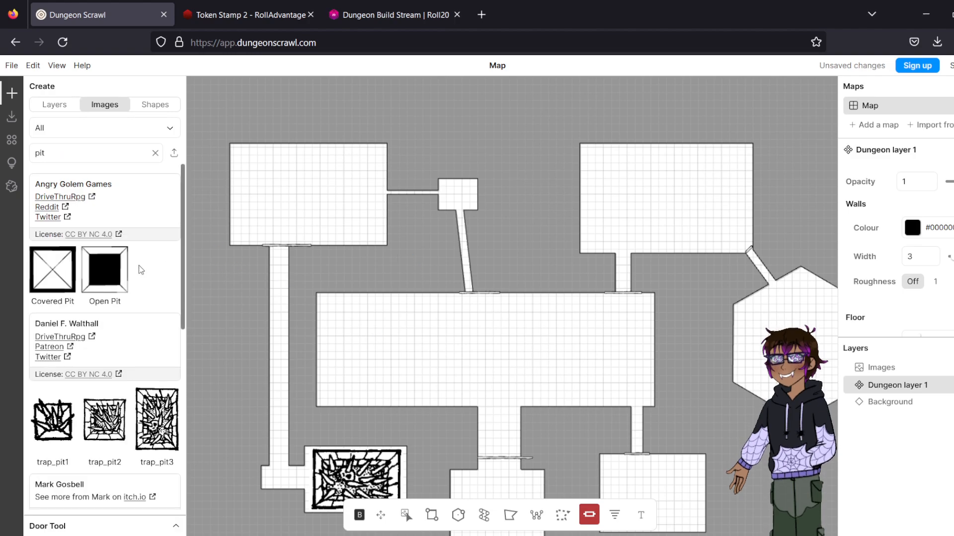
pyautogui.scroll(-3, 139, 268)
pyautogui.scroll(-5, 140, 268)
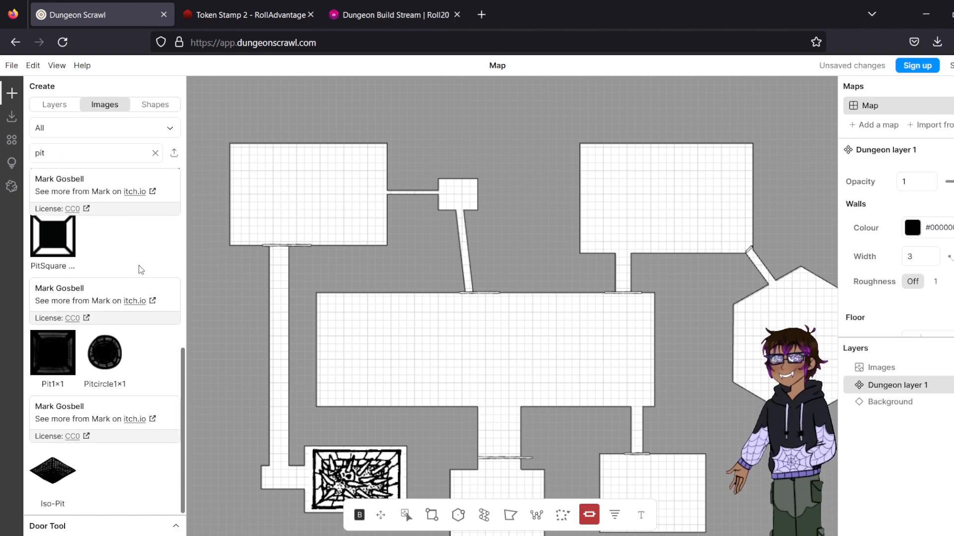
pyautogui.scroll(10, 141, 269)
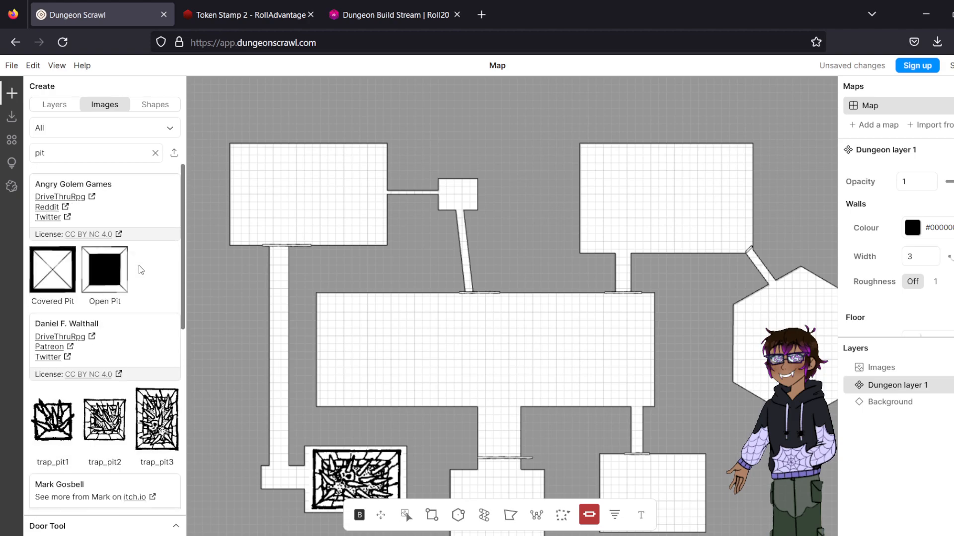
pyautogui.click(156, 154)
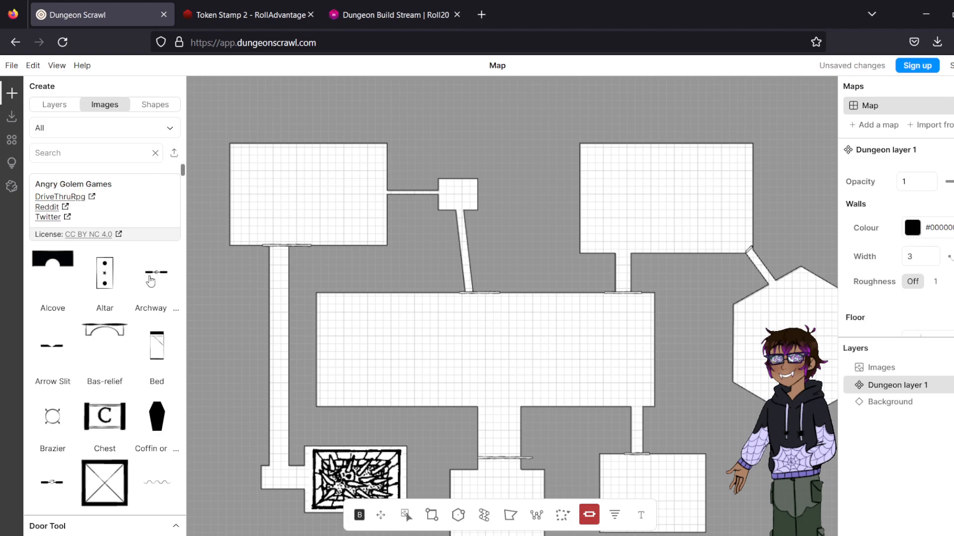
# - Search the image library for "hest", add the dark chesttwo1×1 chest to the large hall and enlarge it to about two grid squares
pyautogui.click(121, 154)
pyautogui.write('hest')
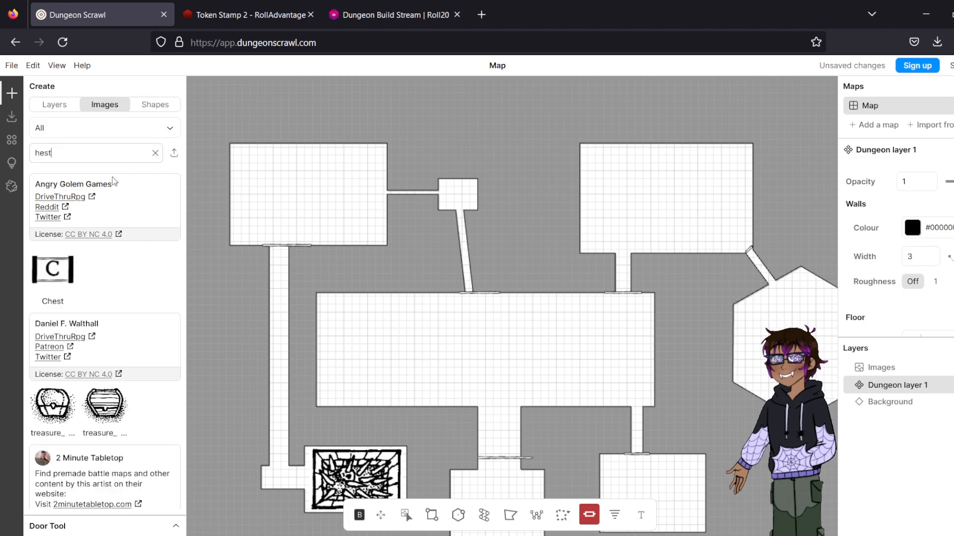
pyautogui.scroll(-5, 109, 333)
pyautogui.scroll(-5, 108, 332)
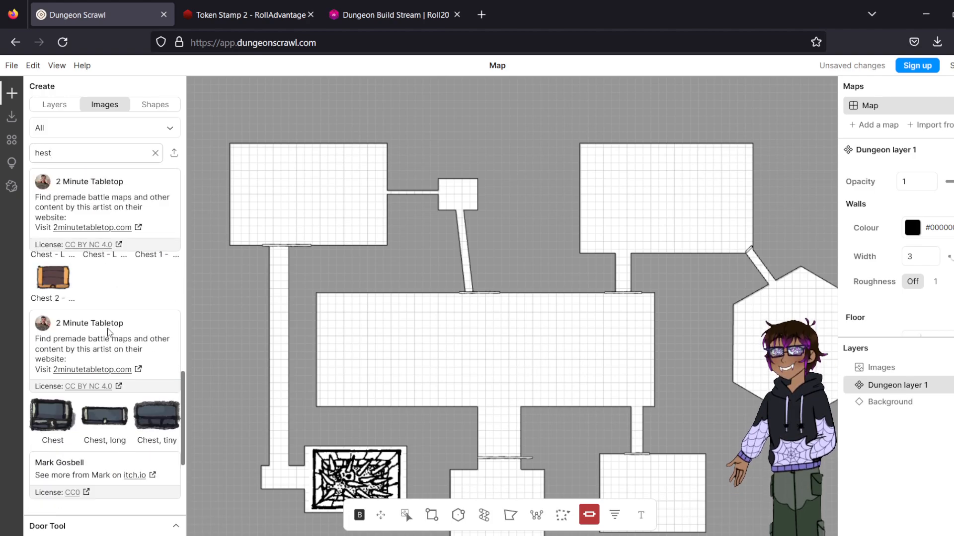
pyautogui.scroll(-3, 108, 332)
pyautogui.scroll(4, 109, 332)
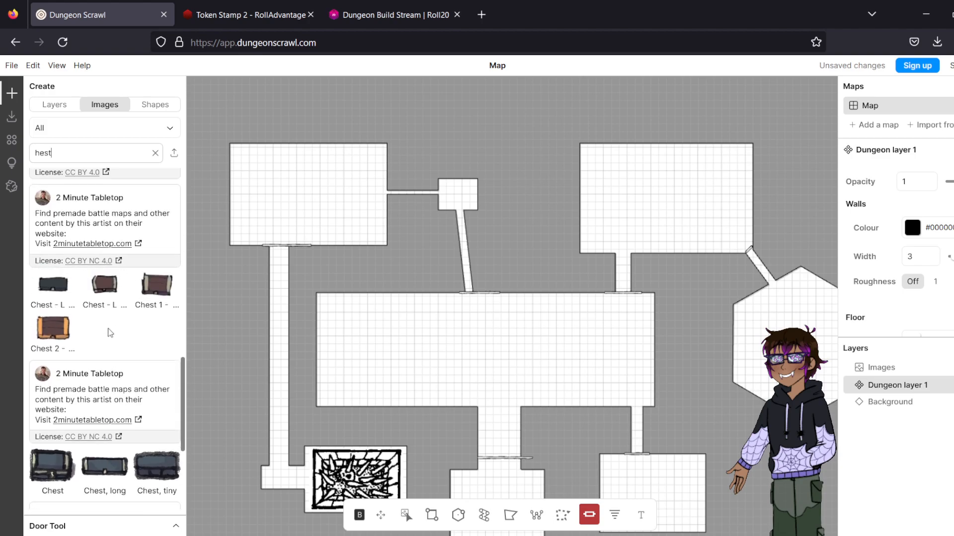
pyautogui.scroll(-5, 110, 333)
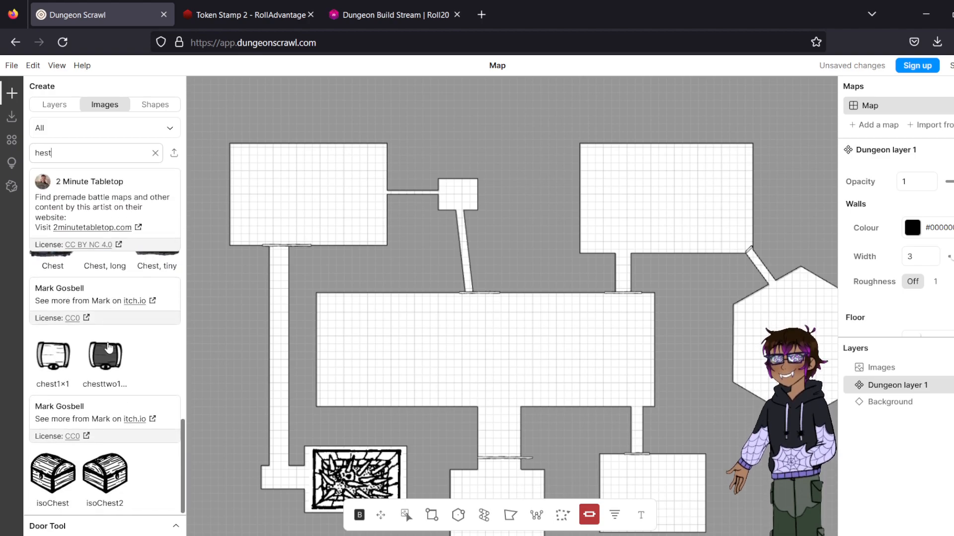
pyautogui.click(110, 356)
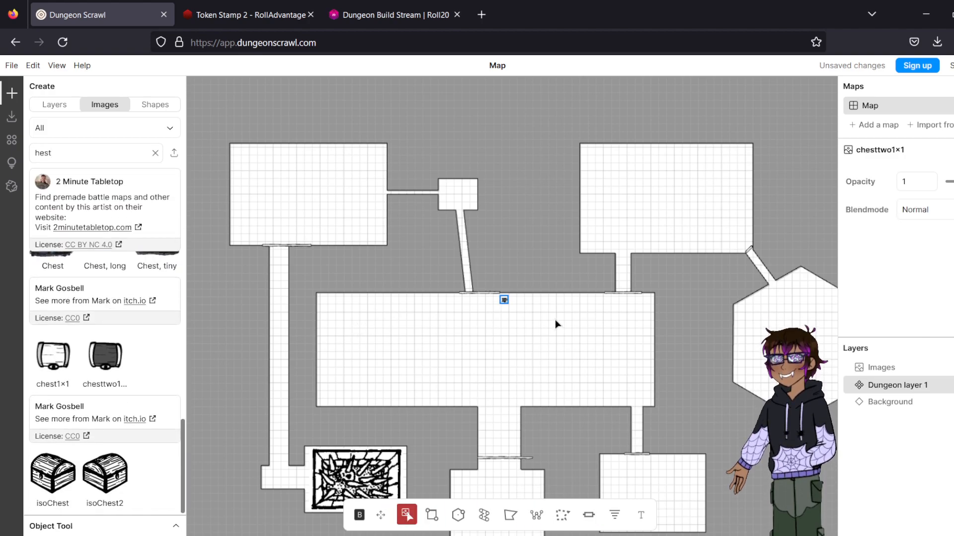
pyautogui.scroll(5, 558, 313)
pyautogui.moveTo(408, 293); pyautogui.dragTo(432, 318)
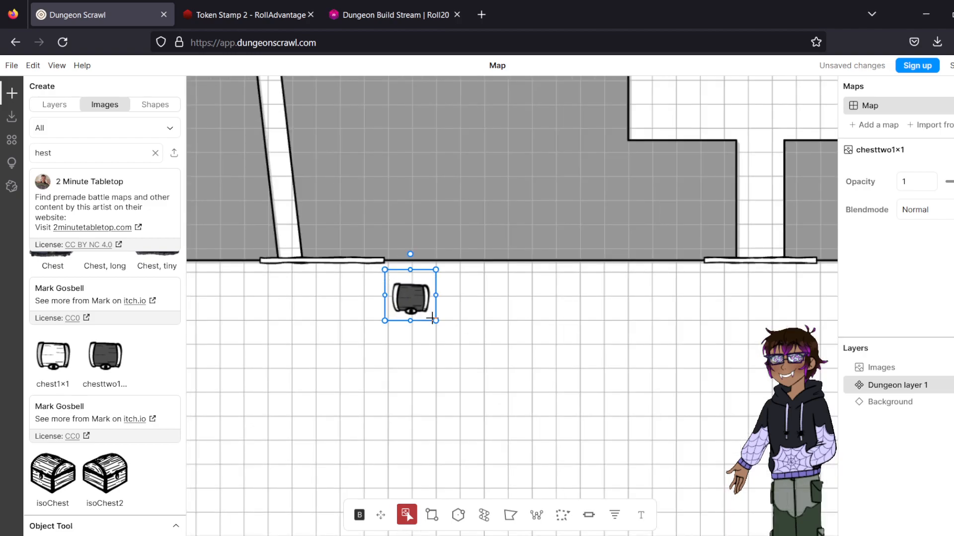
# - Duplicate the hall's chest and place the copy near the upper-left corner of the upper-right room
pyautogui.rightClick(413, 294)
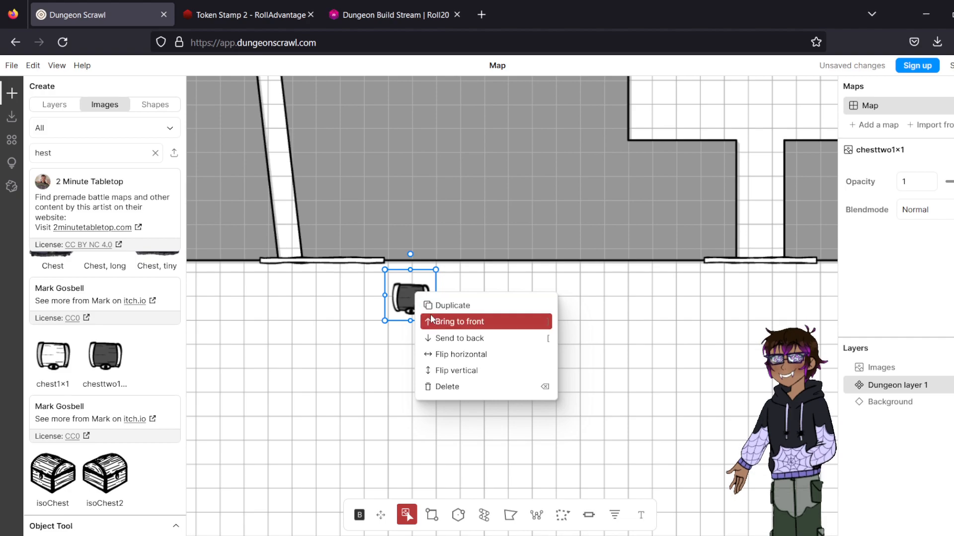
pyautogui.click(430, 320)
pyautogui.rightClick(425, 306)
pyautogui.click(440, 312)
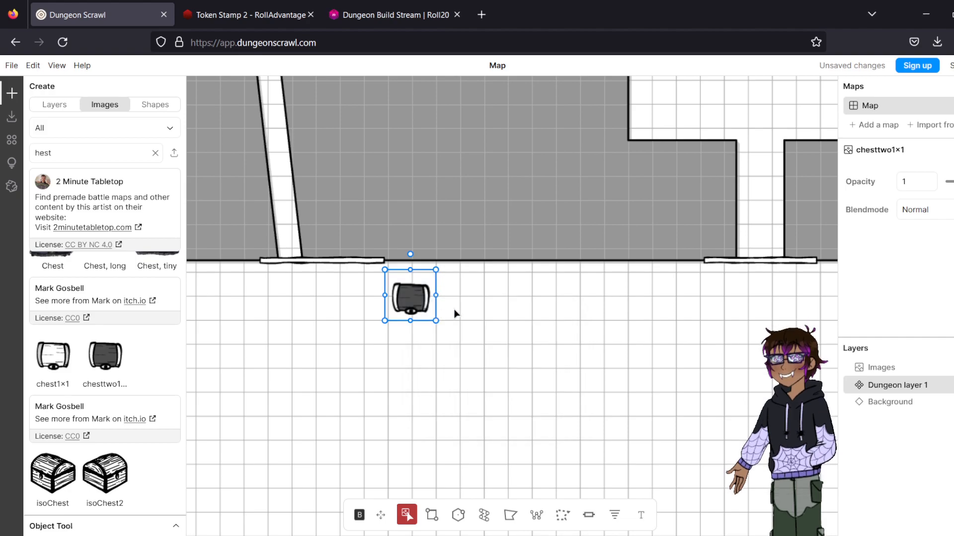
pyautogui.scroll(-3, 522, 301)
pyautogui.moveTo(572, 282); pyautogui.dragTo(425, 411)
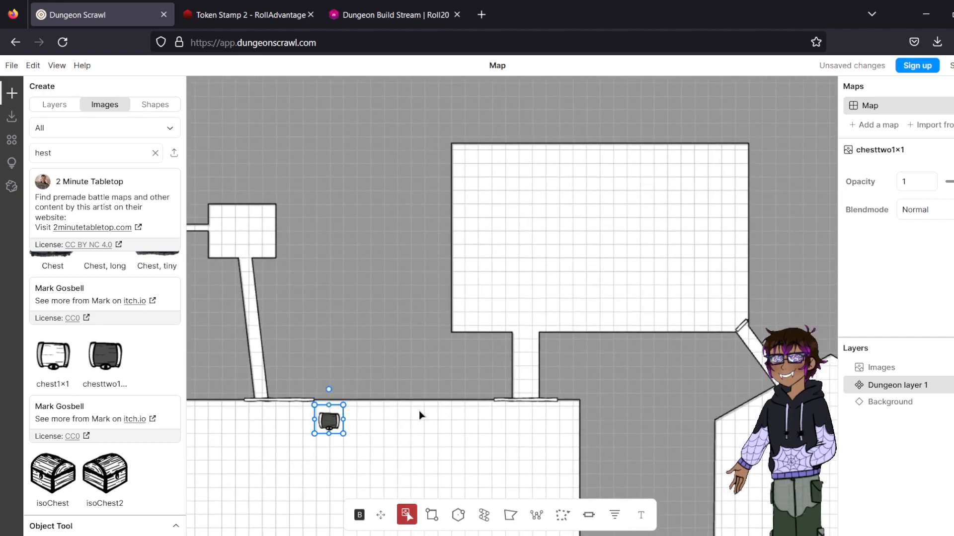
pyautogui.keyDown('alt'); pyautogui.moveTo(329, 421); pyautogui.dragTo(498, 162); pyautogui.keyUp('alt')
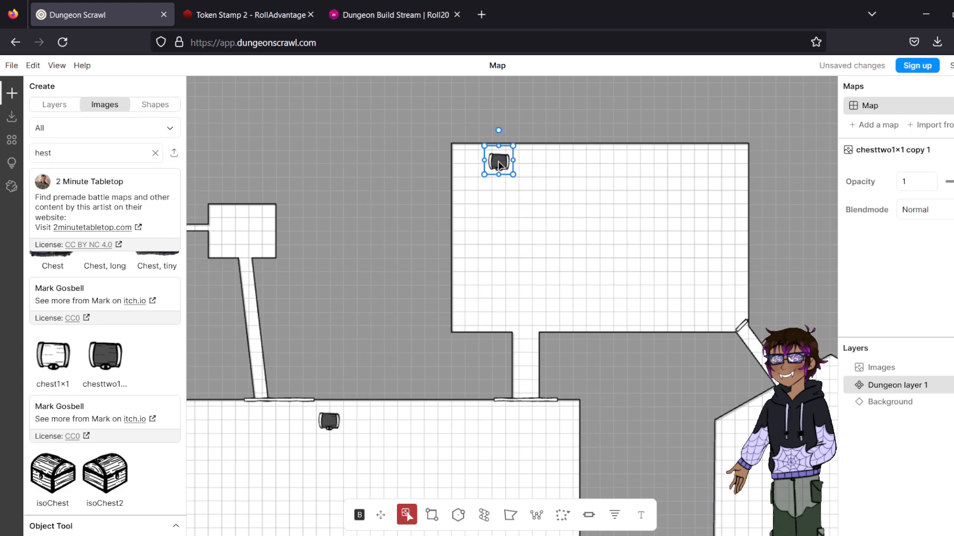
# - On the Images layer, duplicate the chest in the upper-right room and place the copy right beside it
pyautogui.click(884, 369)
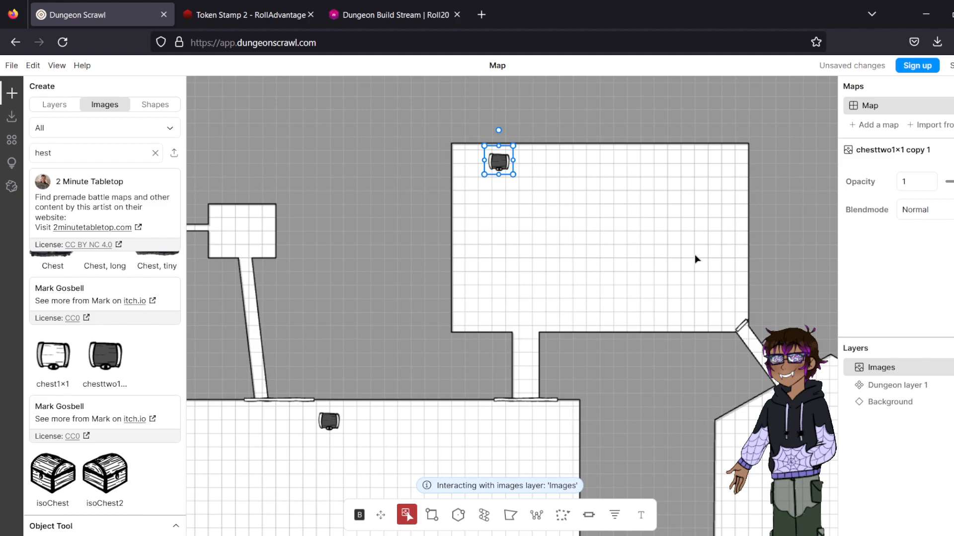
pyautogui.moveTo(499, 160); pyautogui.dragTo(549, 169)
pyautogui.rightClick(490, 160)
pyautogui.click(510, 173)
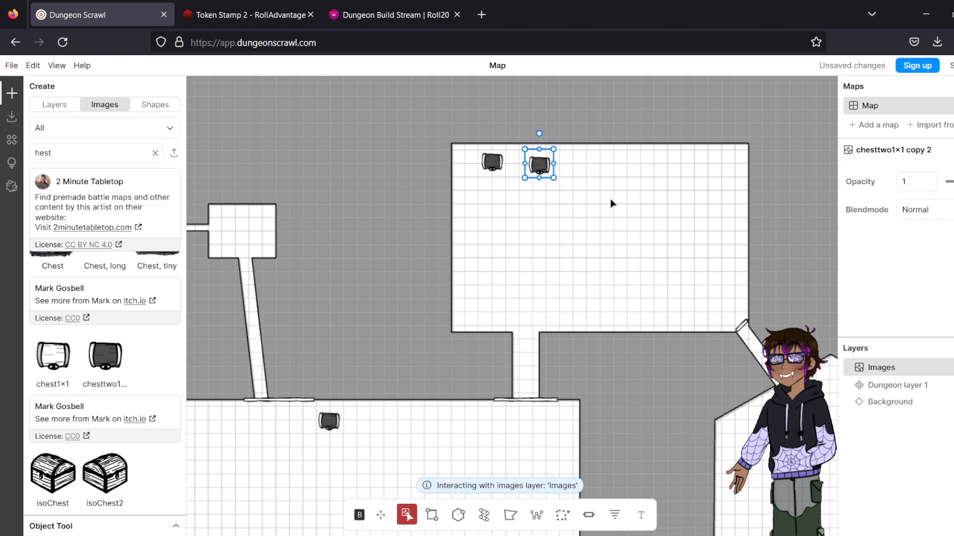
pyautogui.click(629, 213)
pyautogui.scroll(-4, 624, 213)
pyautogui.moveTo(663, 241); pyautogui.dragTo(708, 242)
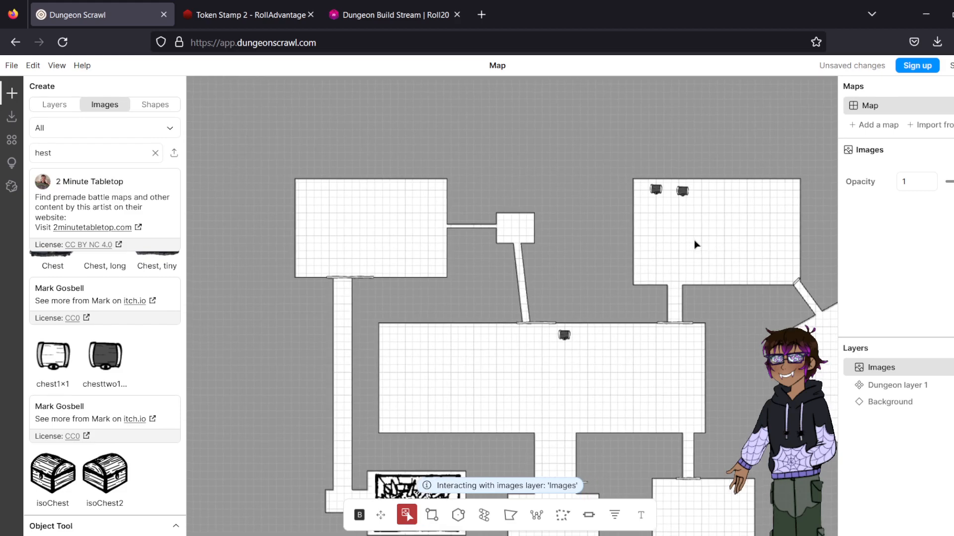
# - Duplicate a chest from the upper-right room and place the copy against the upper wall of the small square room
pyautogui.click(655, 181)
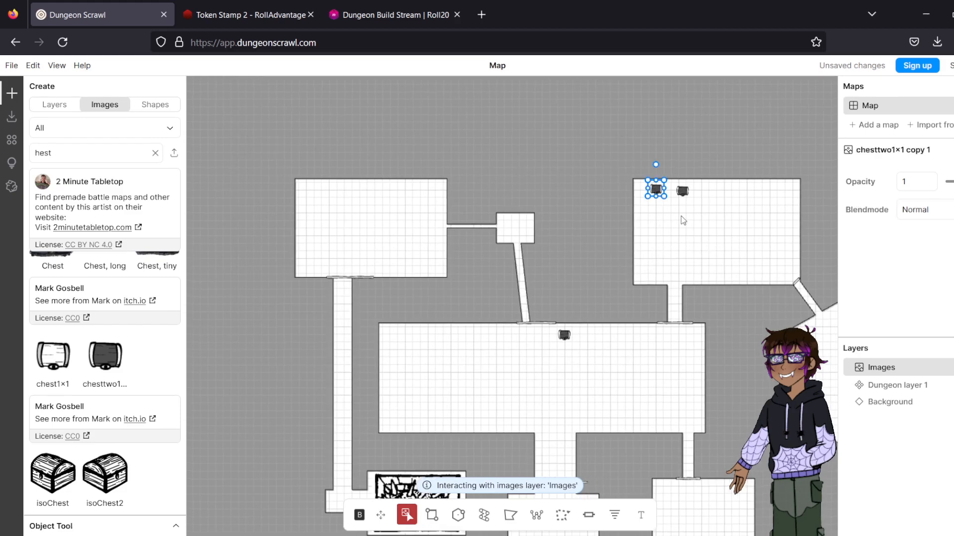
pyautogui.click(627, 212)
pyautogui.click(655, 189)
pyautogui.rightClick(654, 186)
pyautogui.click(87, 69)
pyautogui.moveTo(656, 189); pyautogui.dragTo(548, 212)
pyautogui.moveTo(538, 226); pyautogui.dragTo(514, 227)
# - Move the hall's chest to the lower wall of the lower-right room and turn it upside down
pyautogui.moveTo(565, 335); pyautogui.dragTo(378, 398)
pyautogui.moveTo(382, 435); pyautogui.dragTo(355, 468)
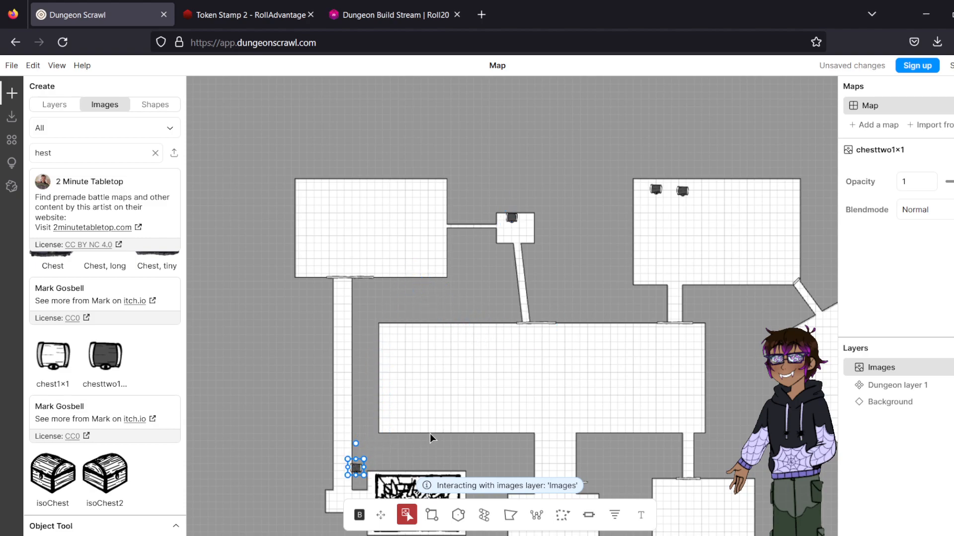
pyautogui.scroll(-3, 433, 368)
pyautogui.moveTo(365, 398); pyautogui.dragTo(698, 490)
pyautogui.moveTo(700, 448); pyautogui.dragTo(701, 455)
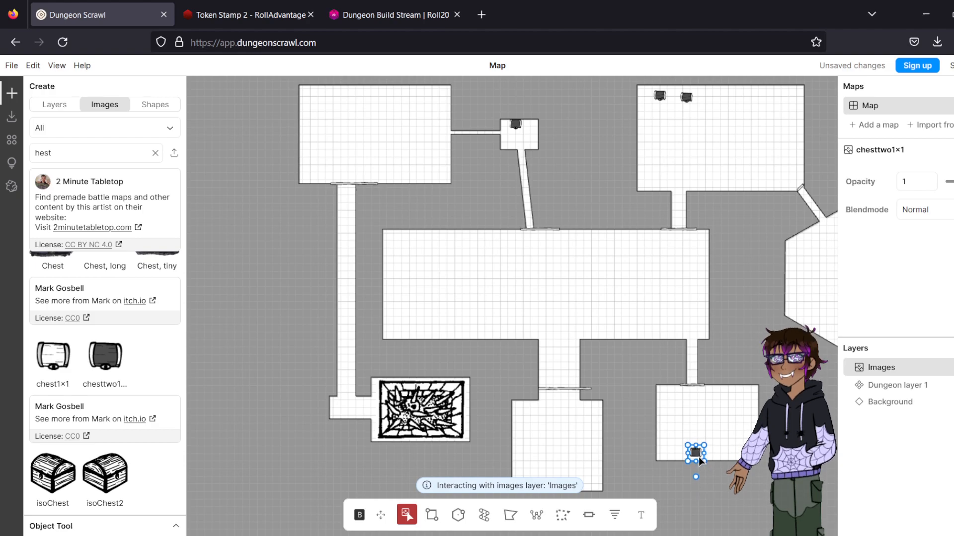
# - Duplicate the chest in the lower-right room and move the copy to the lower part of the hexagonal room
pyautogui.click(758, 330)
pyautogui.moveTo(758, 331); pyautogui.dragTo(629, 314)
pyautogui.scroll(-5, 112, 392)
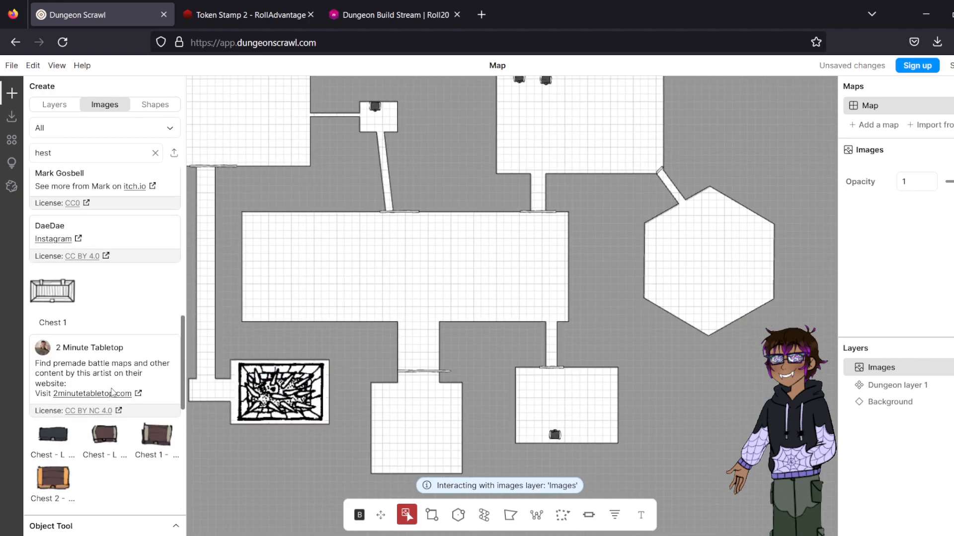
pyautogui.scroll(5, 114, 390)
pyautogui.moveTo(298, 291); pyautogui.dragTo(382, 316)
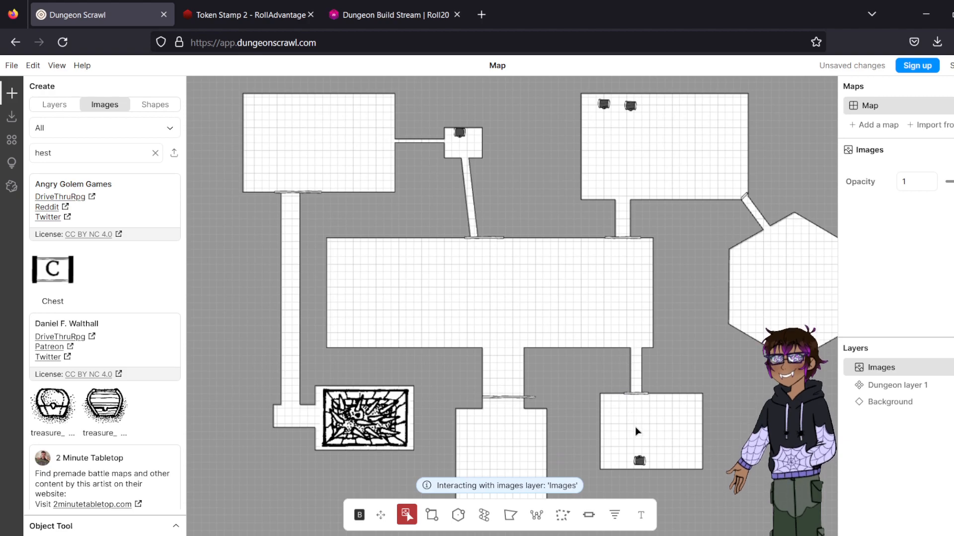
pyautogui.rightClick(635, 467)
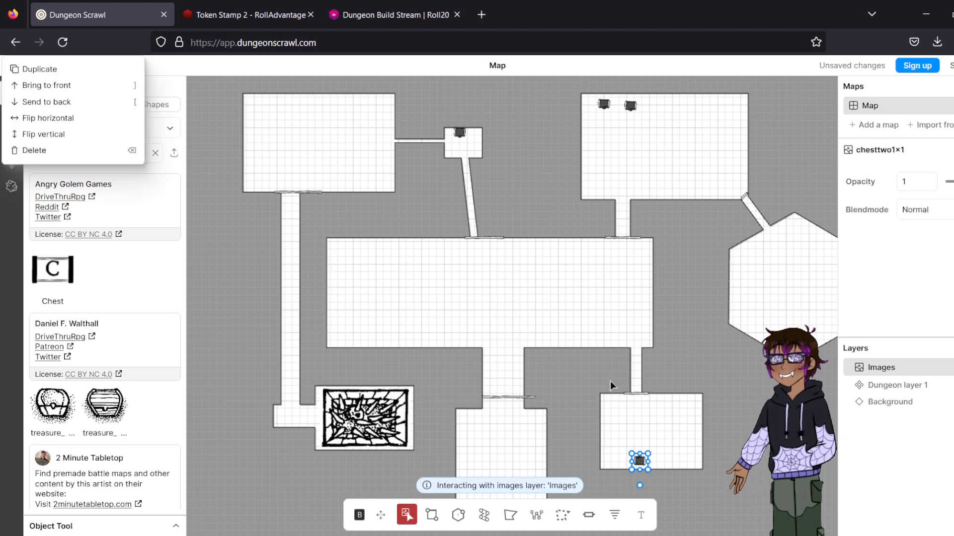
pyautogui.click(38, 69)
pyautogui.moveTo(640, 461); pyautogui.dragTo(789, 348)
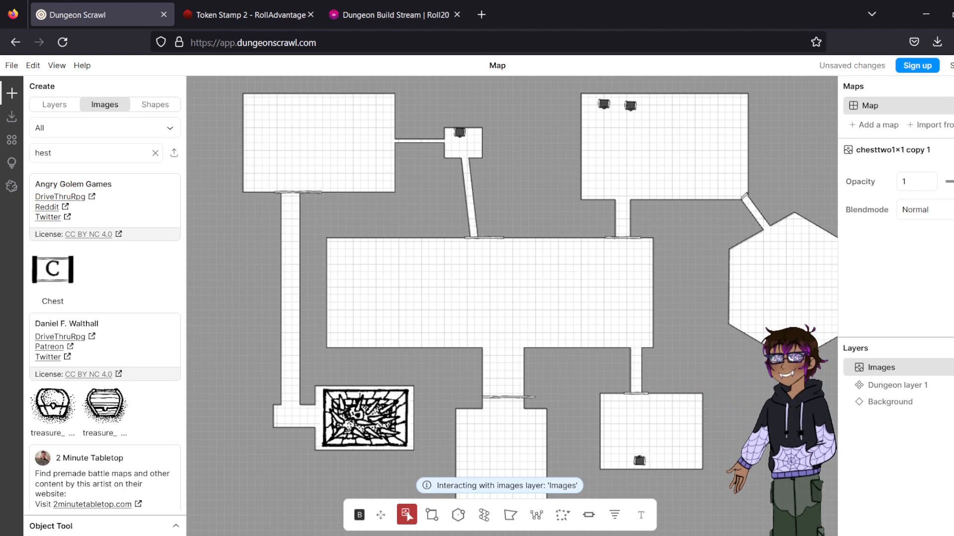
pyautogui.click(623, 313)
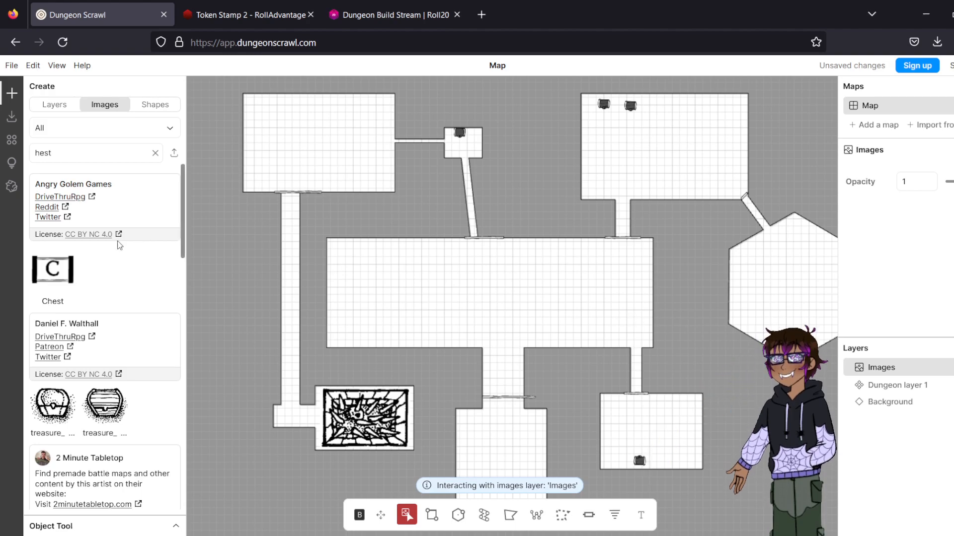
# - Clear the chest search and search the image library for "book"
pyautogui.scroll(-6, 99, 279)
pyautogui.scroll(7, 99, 281)
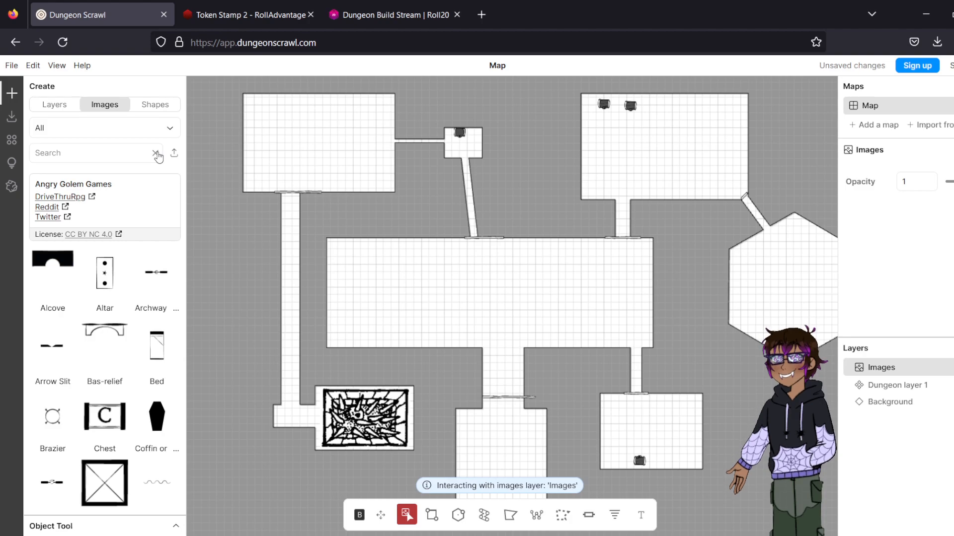
pyautogui.press('t')
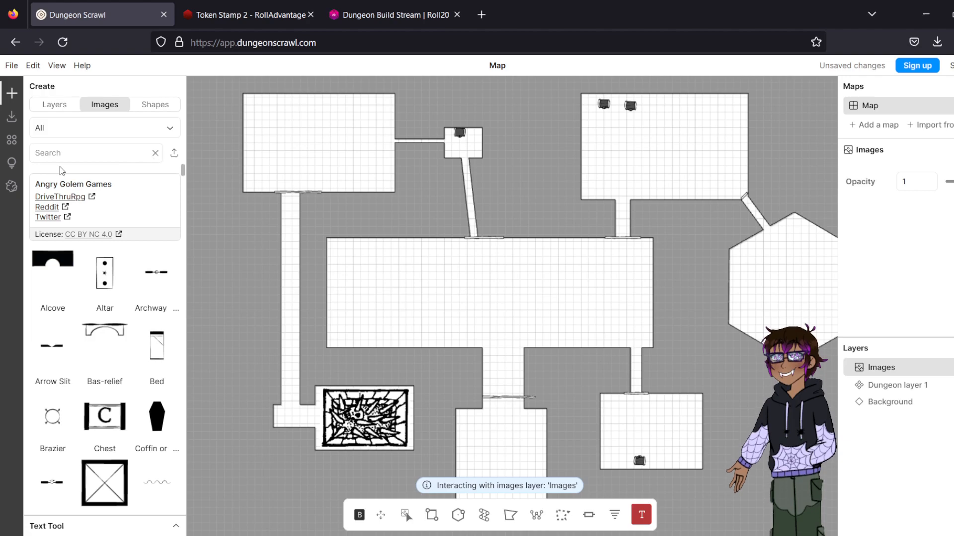
pyautogui.click(88, 144)
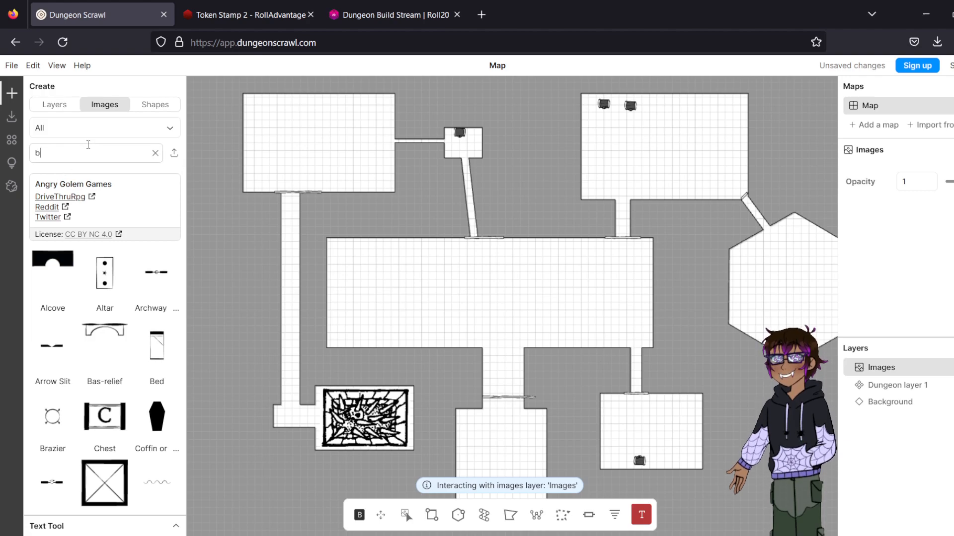
pyautogui.write('book')
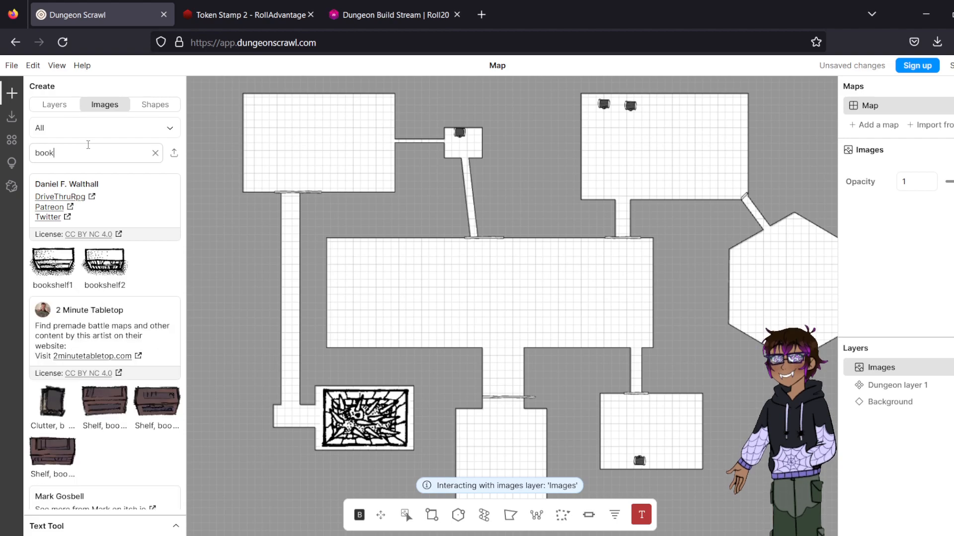
# - Place the bookshelf1 image in the large hall's upper-left corner and enlarge it to about five grid squares wide
pyautogui.click(53, 262)
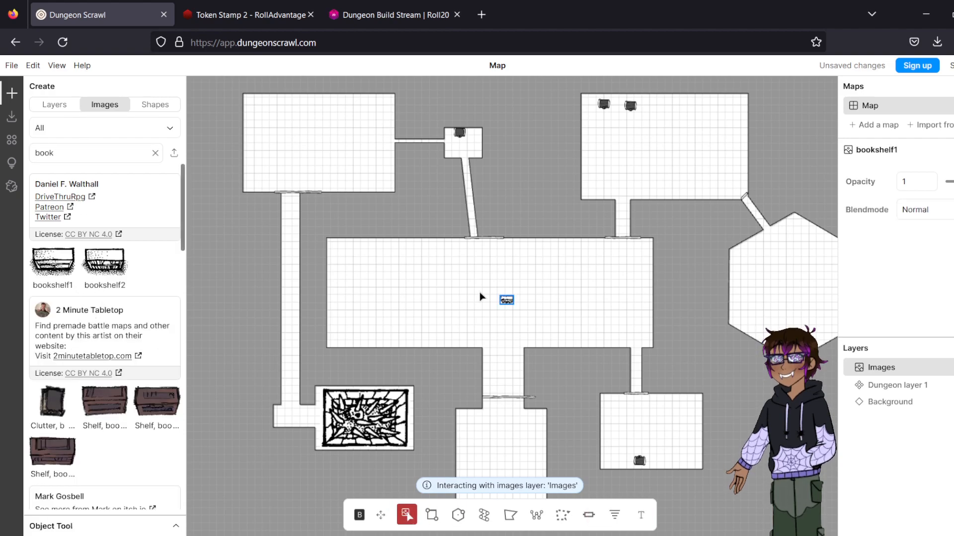
pyautogui.moveTo(504, 300); pyautogui.dragTo(365, 243)
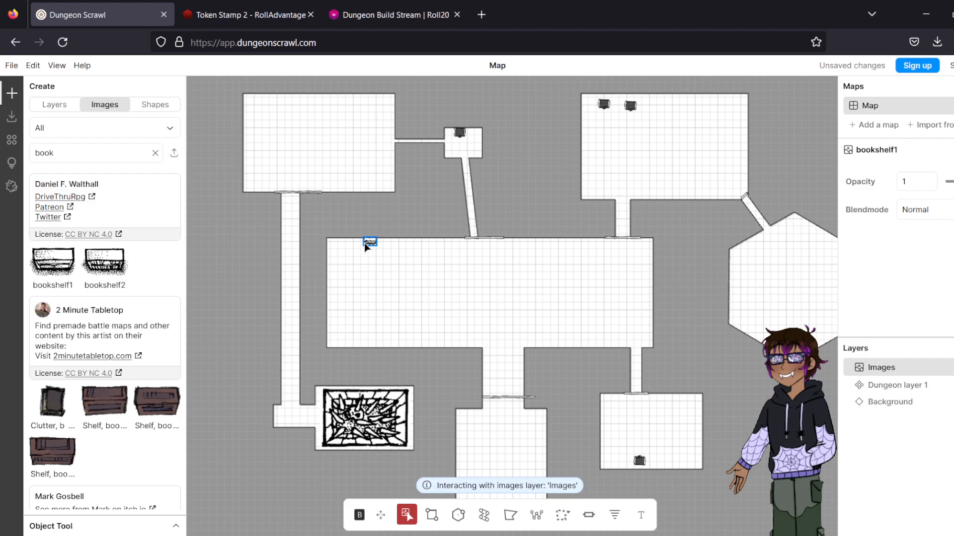
pyautogui.scroll(4, 381, 251)
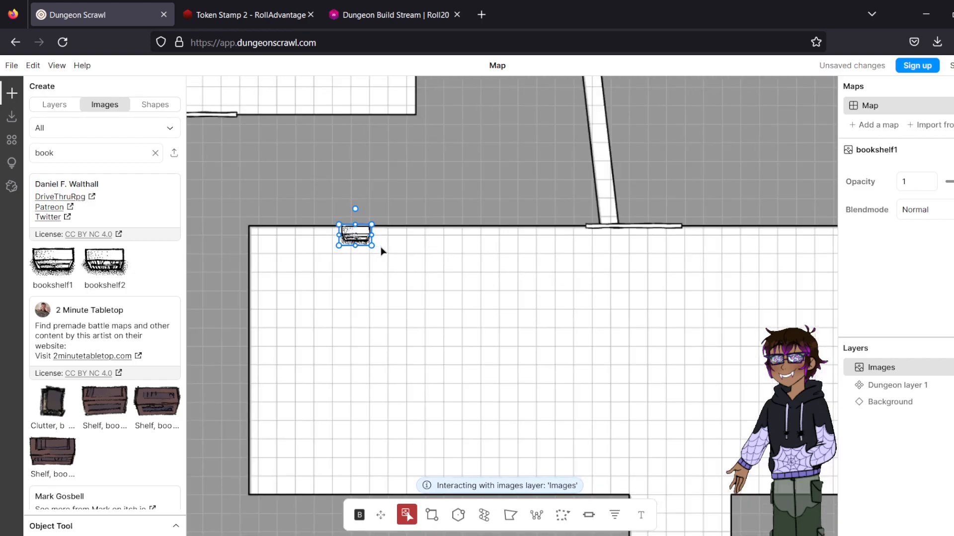
pyautogui.moveTo(368, 244); pyautogui.dragTo(309, 268)
# - Duplicate the bookshelf twice and line the copies up beside it along the hall's upper wall
pyautogui.rightClick(309, 268)
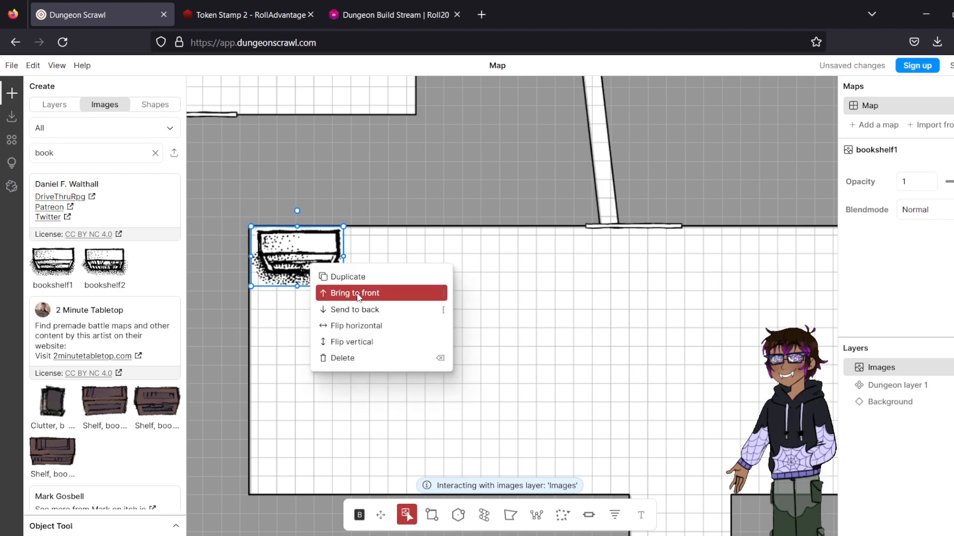
pyautogui.click(380, 275)
pyautogui.moveTo(376, 267); pyautogui.dragTo(497, 269)
pyautogui.rightClick(393, 259)
pyautogui.click(417, 268)
# - Duplicate the third bookshelf and move the copy below the door near the hall's upper-right corner
pyautogui.rightClick(497, 270)
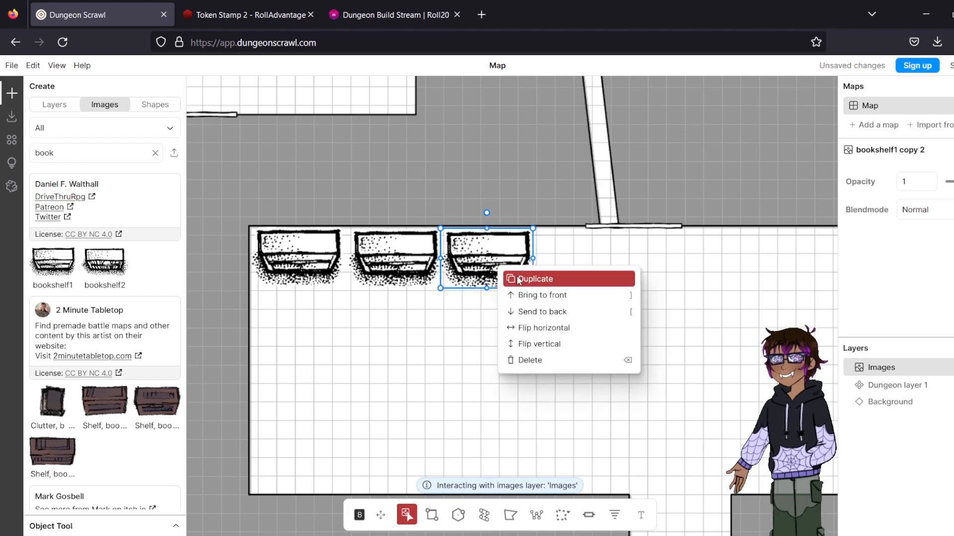
pyautogui.click(519, 276)
pyautogui.moveTo(646, 302); pyautogui.dragTo(357, 251)
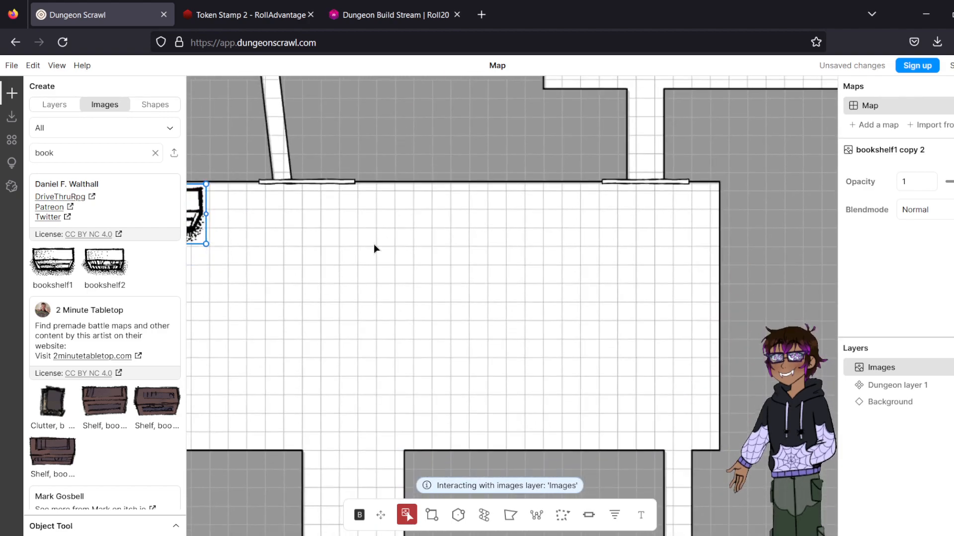
pyautogui.click(442, 199)
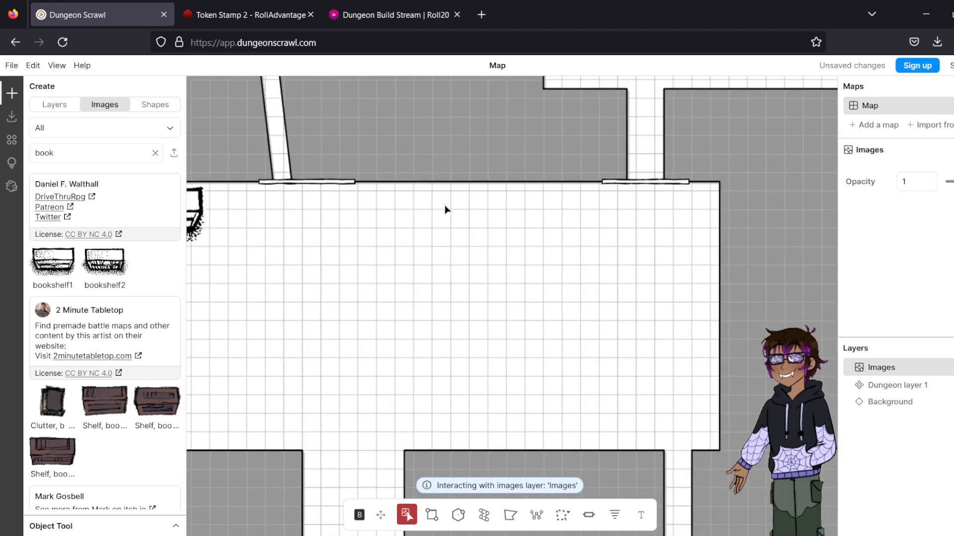
pyautogui.moveTo(202, 213); pyautogui.dragTo(672, 205)
pyautogui.click(517, 284)
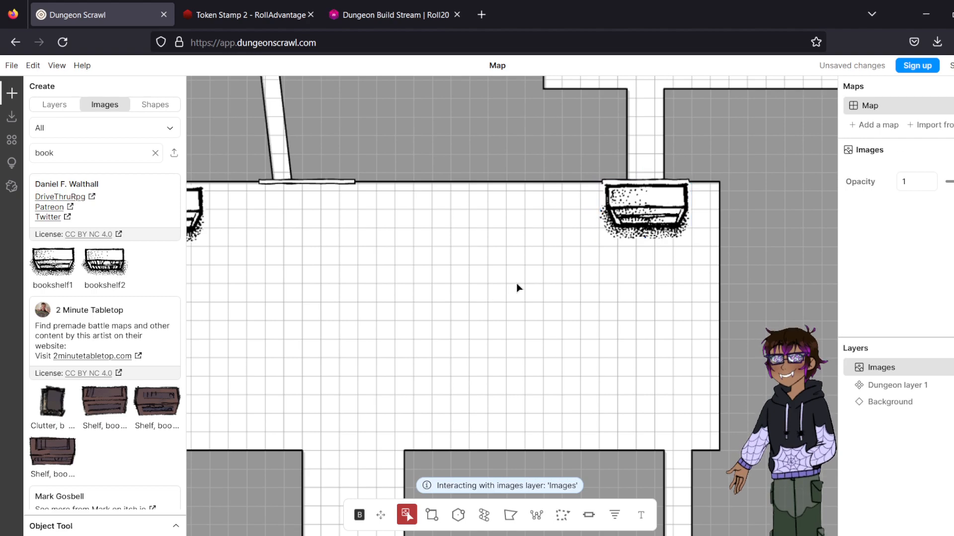
pyautogui.scroll(2, 583, 342)
pyautogui.moveTo(584, 342); pyautogui.dragTo(583, 301)
pyautogui.scroll(-3, 583, 300)
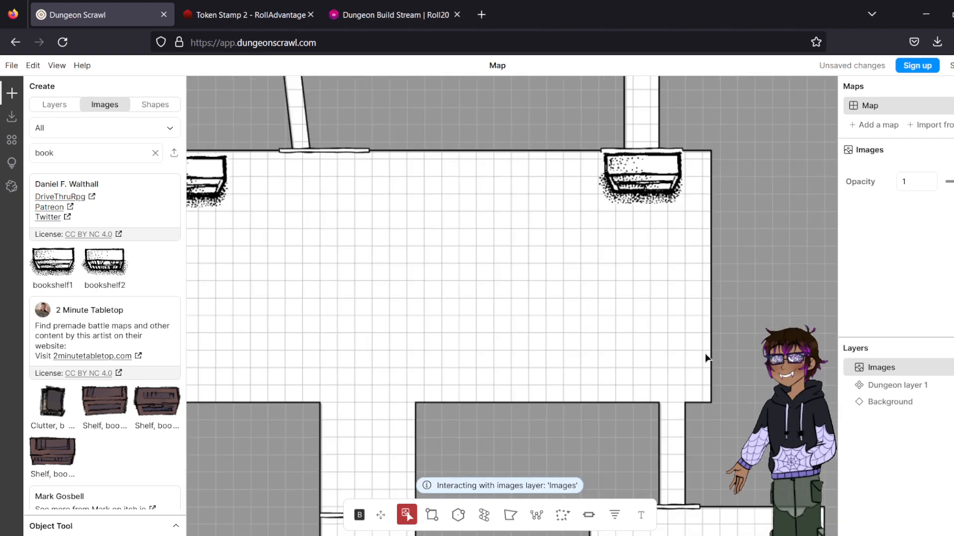
pyautogui.moveTo(708, 357); pyautogui.dragTo(662, 234)
pyautogui.moveTo(615, 261); pyautogui.dragTo(709, 315)
pyautogui.moveTo(733, 173); pyautogui.dragTo(708, 241)
pyautogui.moveTo(643, 281); pyautogui.dragTo(685, 216)
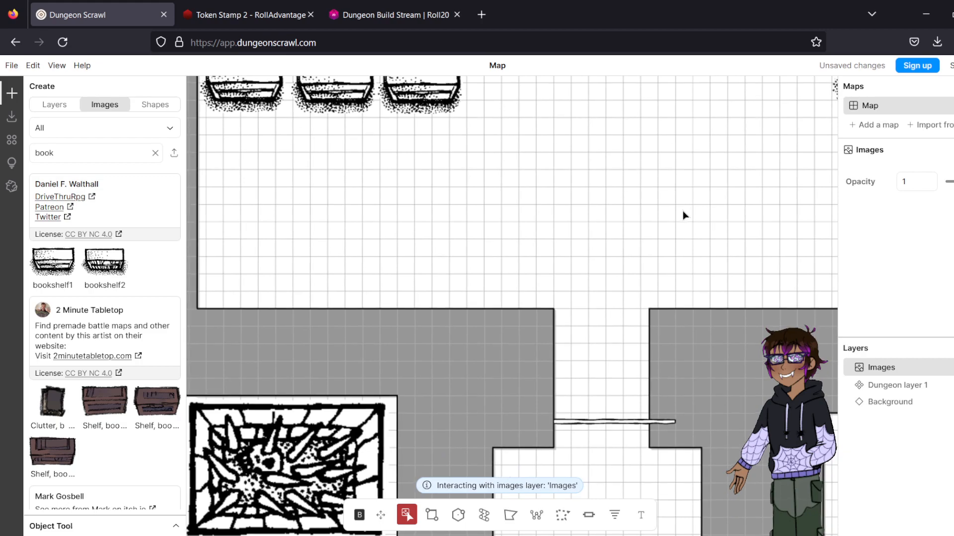
# - Center the door in the wide corridor below the large hall and the door at the upper-left room's lower wall over their corridors
pyautogui.click(619, 425)
pyautogui.moveTo(619, 424); pyautogui.dragTo(607, 426)
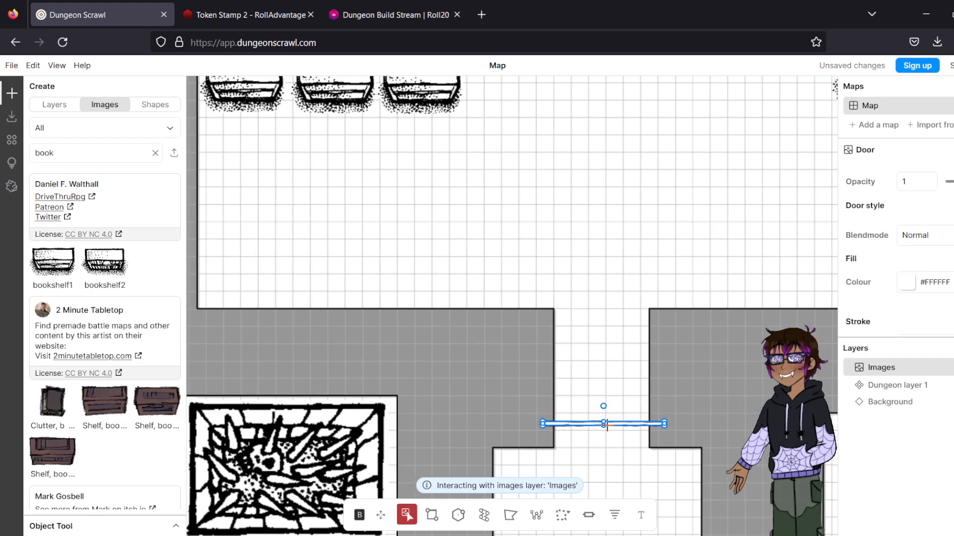
pyautogui.click(636, 378)
pyautogui.scroll(-4, 635, 374)
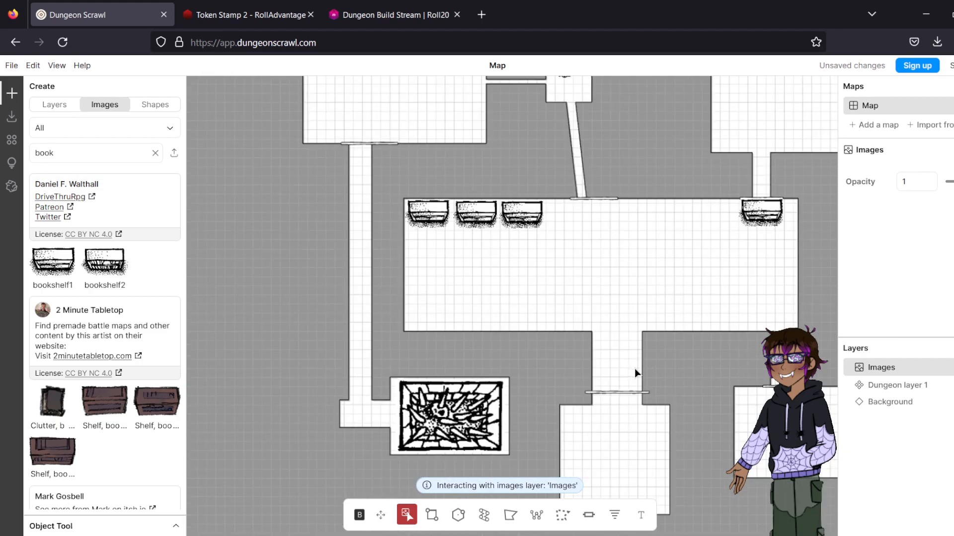
pyautogui.click(372, 144)
pyautogui.moveTo(372, 140); pyautogui.dragTo(361, 141)
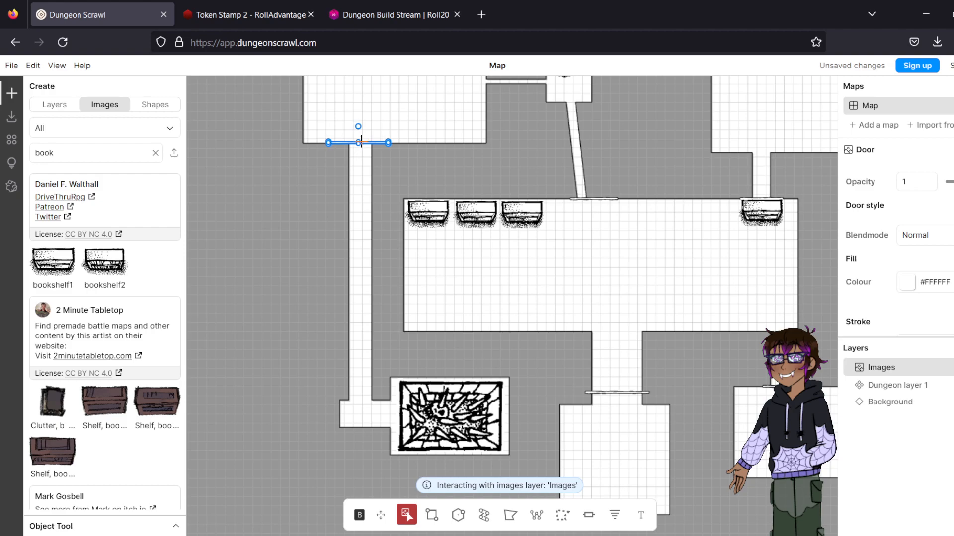
pyautogui.click(463, 144)
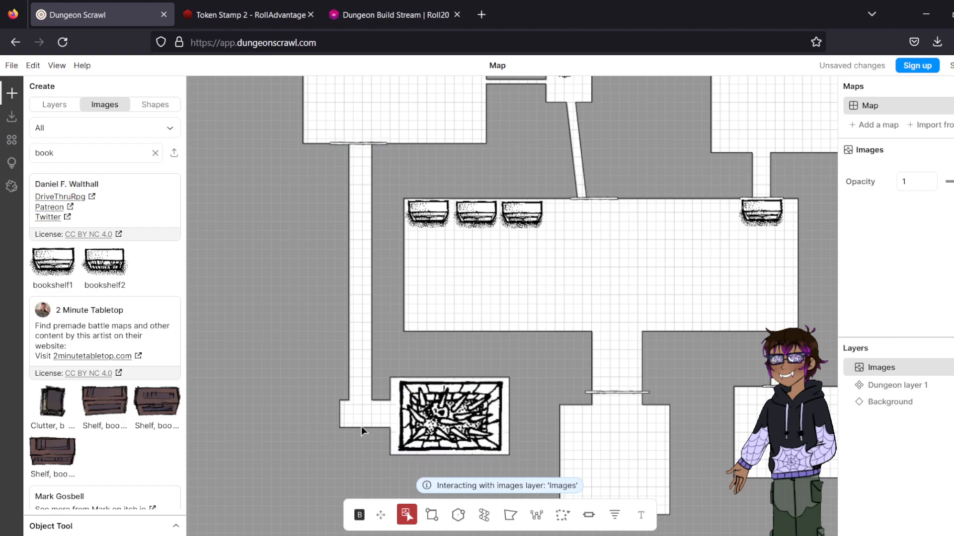
# - Look through the book results, clear the search and browse the full image library for further furnishings
pyautogui.scroll(-10, 102, 422)
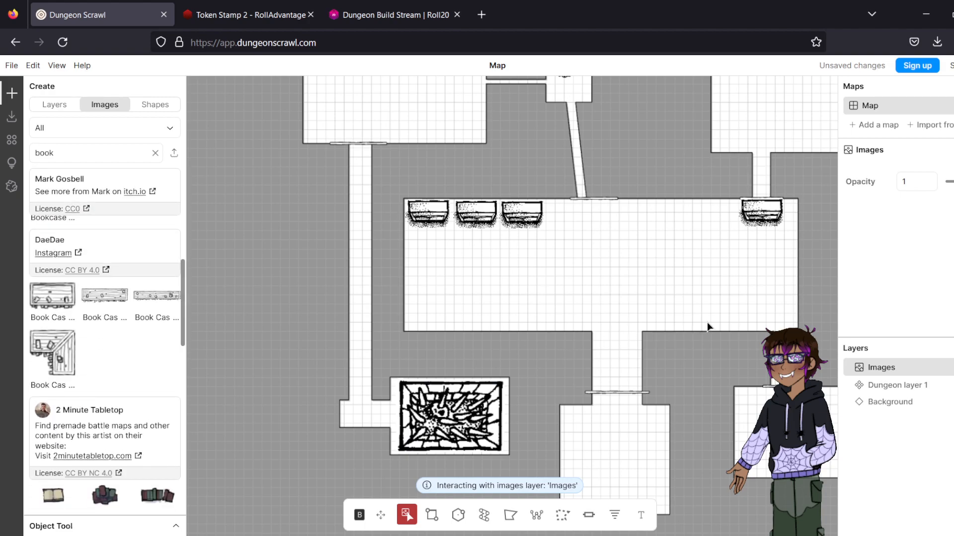
pyautogui.scroll(-5, 79, 356)
pyautogui.scroll(15, 132, 273)
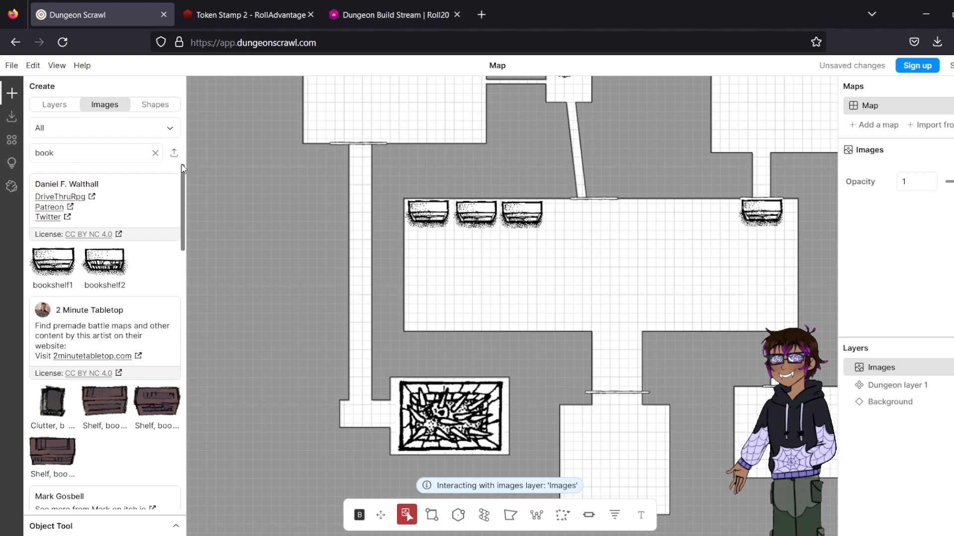
pyautogui.click(155, 153)
pyautogui.scroll(-3, 648, 294)
pyautogui.moveTo(648, 294); pyautogui.dragTo(520, 274)
pyautogui.scroll(1, 520, 273)
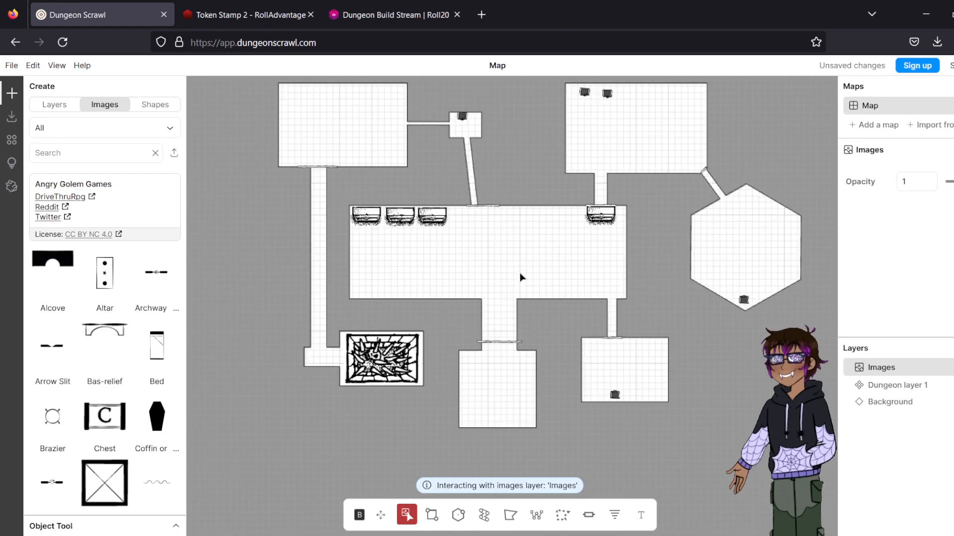
pyautogui.scroll(2, 520, 276)
pyautogui.scroll(-2, 520, 276)
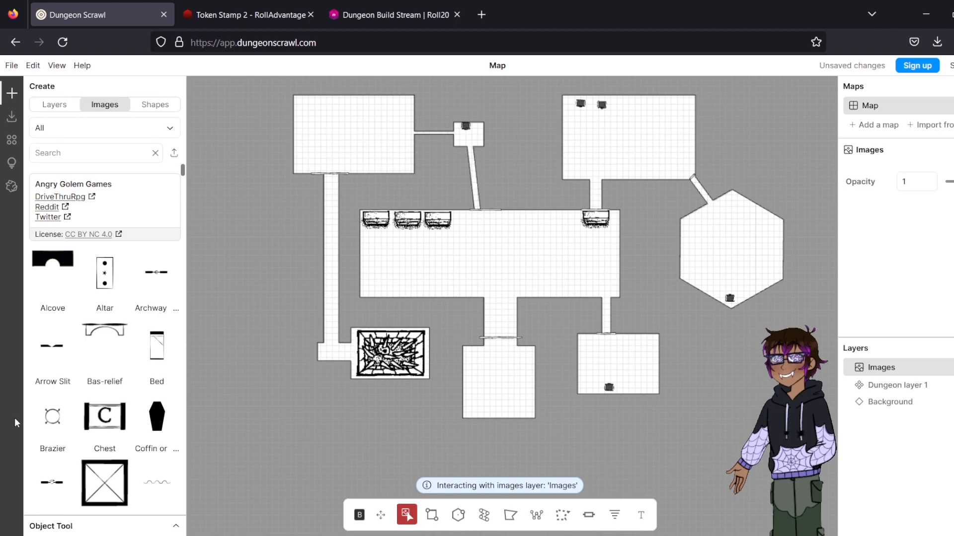
pyautogui.scroll(-3, 136, 393)
pyautogui.scroll(-3, 137, 393)
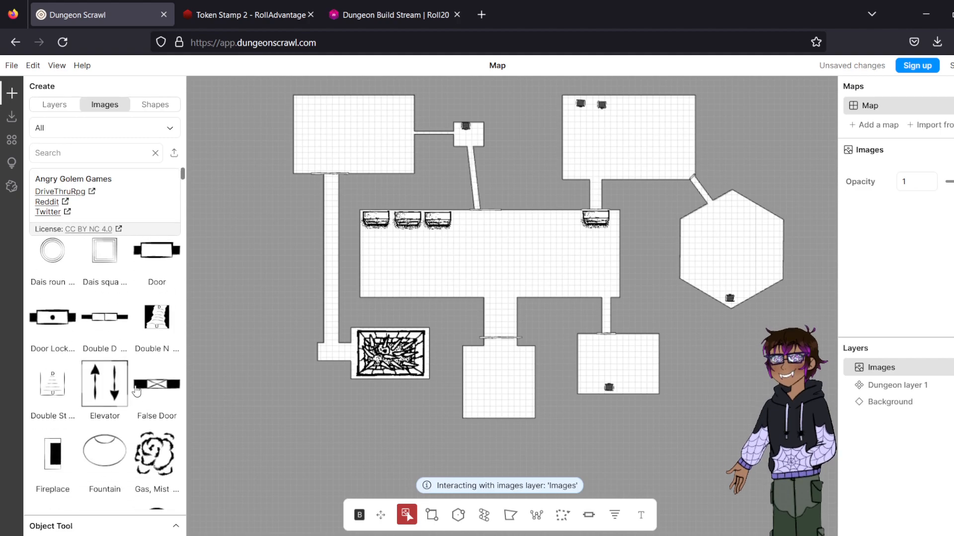
pyautogui.scroll(-3, 136, 392)
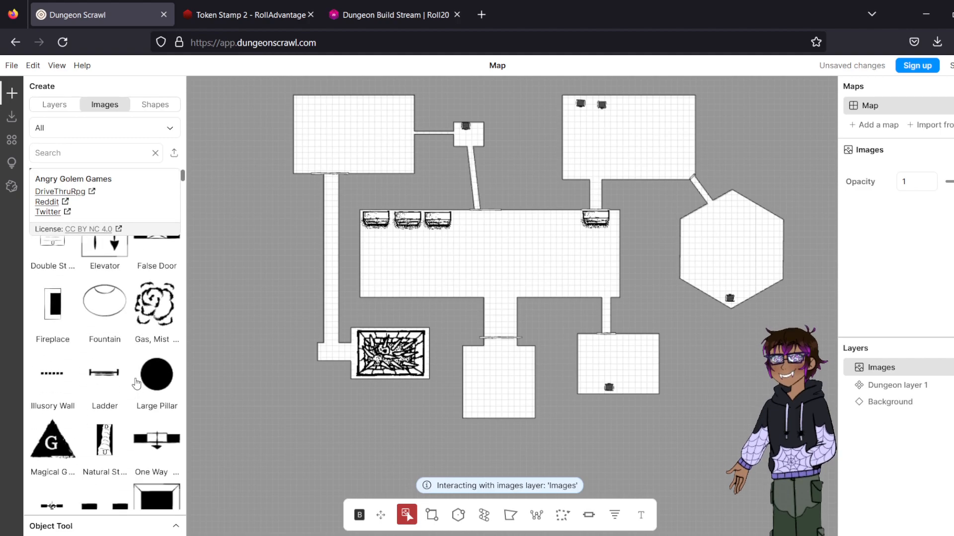
pyautogui.scroll(-5, 137, 383)
pyautogui.scroll(7, 136, 383)
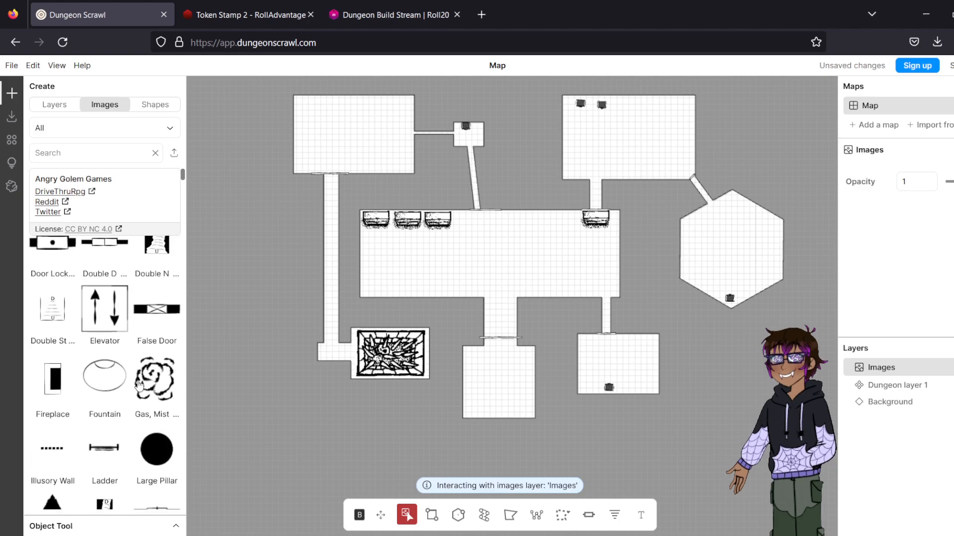
# - Place the Gas, Mist or Smoke image in the upper-left room, enlarged to about 12 grid squares wide, against the left wall
pyautogui.click(157, 380)
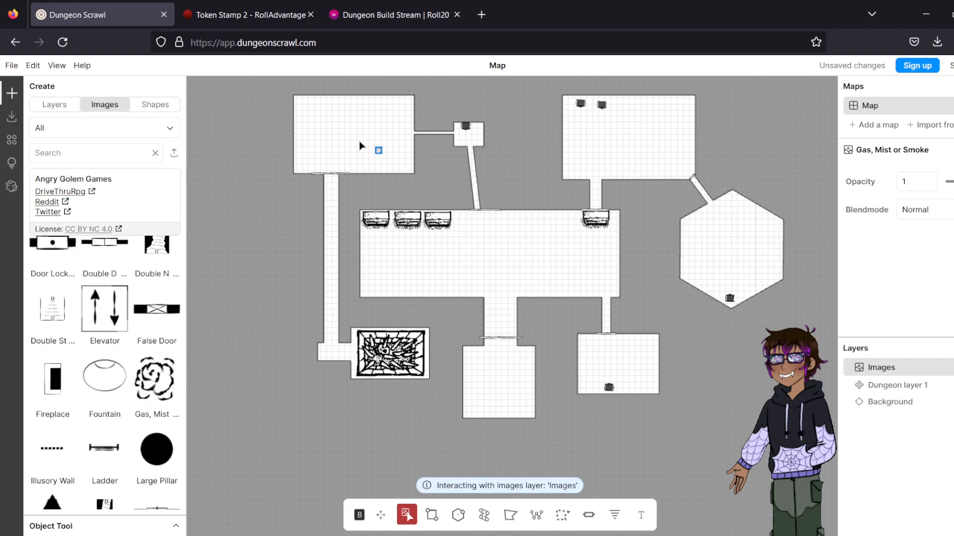
pyautogui.scroll(5, 339, 131)
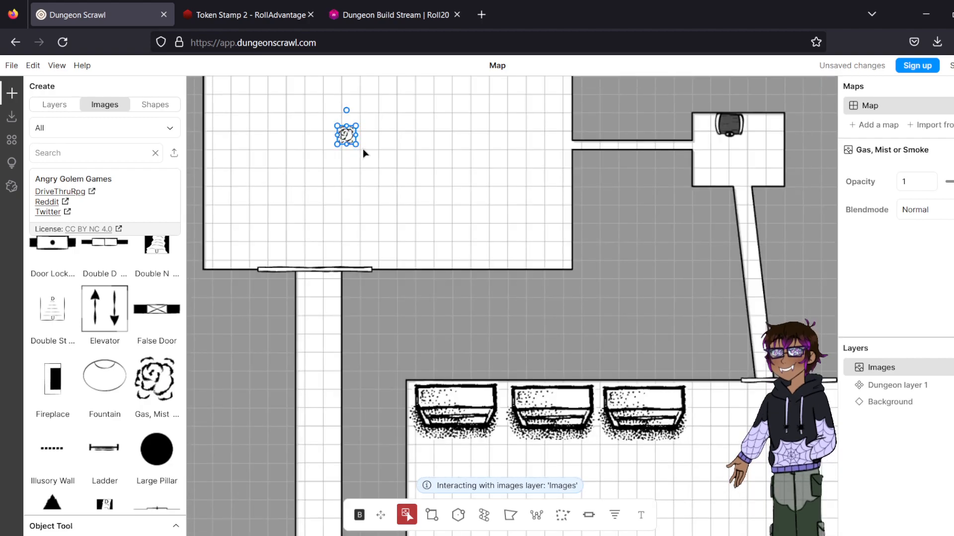
pyautogui.moveTo(358, 146); pyautogui.dragTo(563, 291)
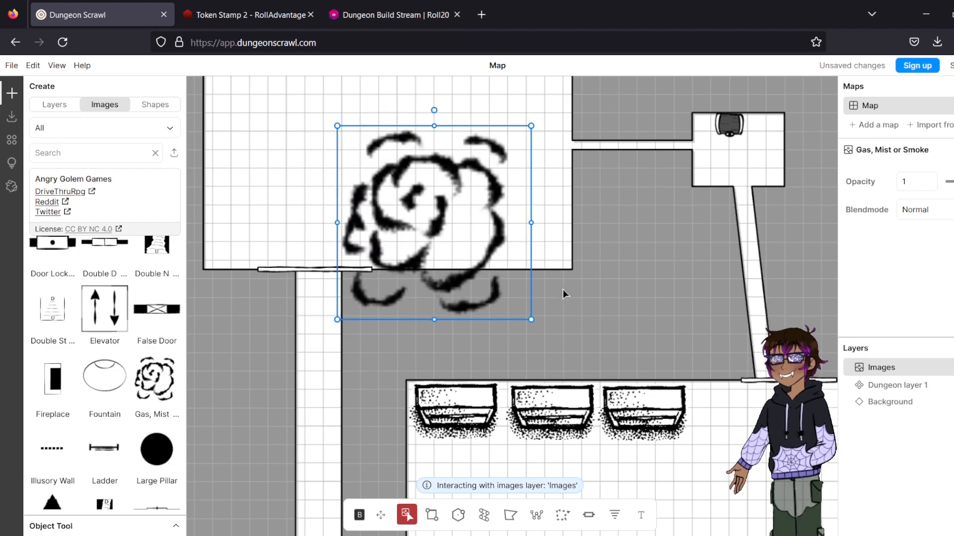
pyautogui.moveTo(332, 124); pyautogui.dragTo(252, 82)
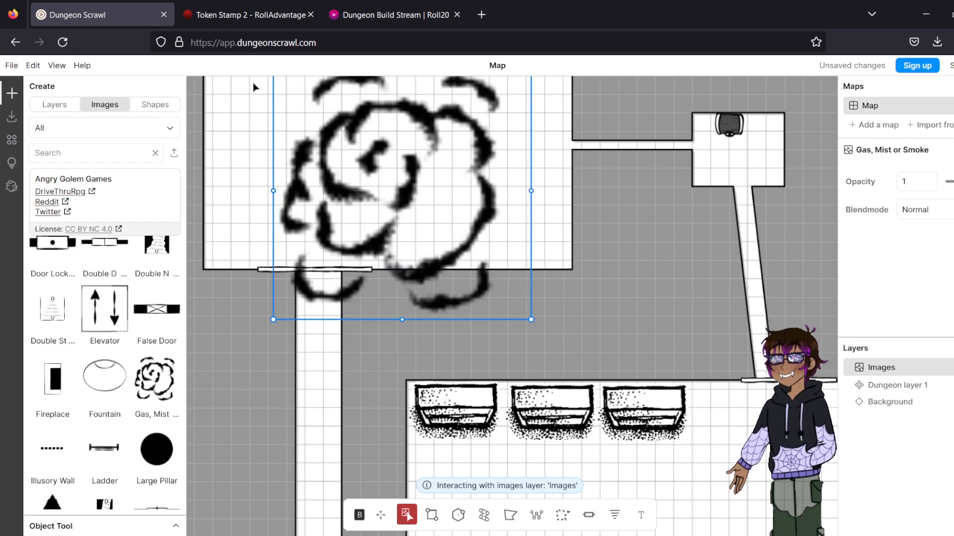
pyautogui.scroll(-1, 561, 178)
pyautogui.moveTo(561, 184); pyautogui.dragTo(565, 247)
pyautogui.moveTo(485, 243); pyautogui.dragTo(472, 212)
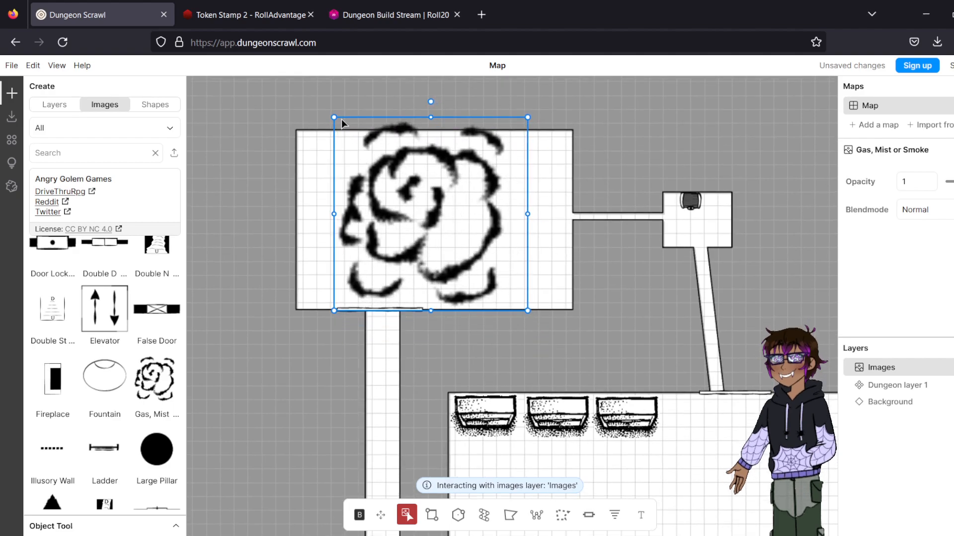
pyautogui.moveTo(333, 117); pyautogui.dragTo(362, 142)
pyautogui.moveTo(469, 197); pyautogui.dragTo(404, 189)
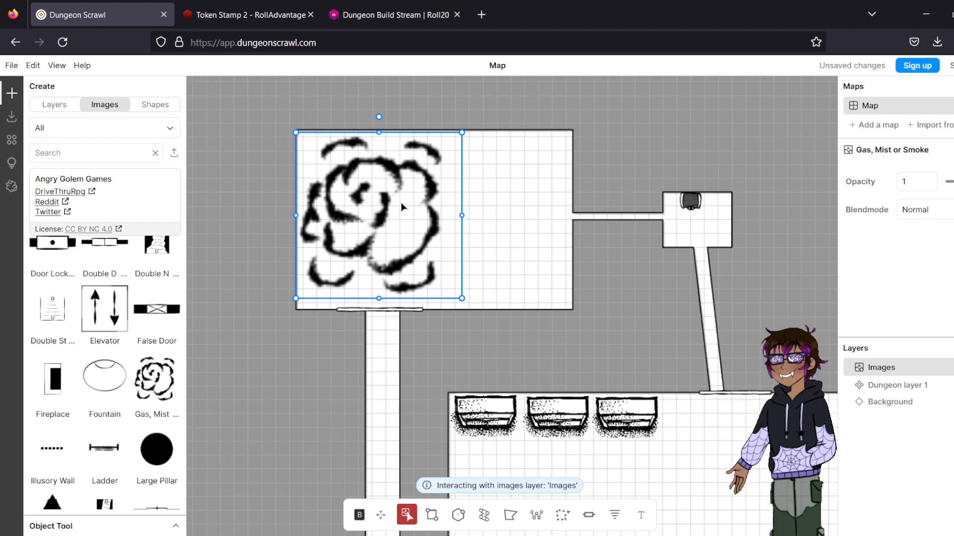
# - Duplicate the smoke image, rotate the copy about 180 degrees and fit it into the right half of the same room
pyautogui.rightClick(401, 208)
pyautogui.click(435, 217)
pyautogui.moveTo(410, 219); pyautogui.dragTo(517, 219)
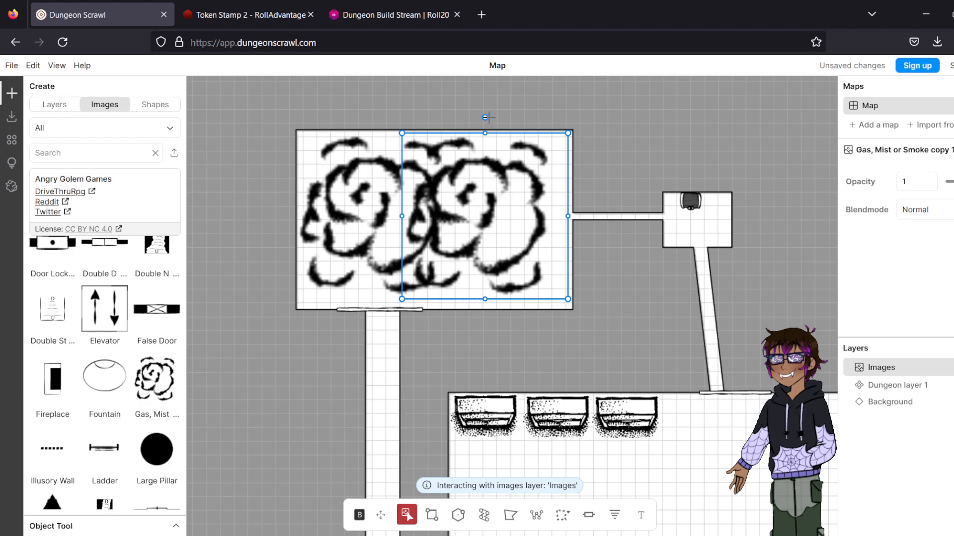
pyautogui.moveTo(485, 117); pyautogui.dragTo(483, 323)
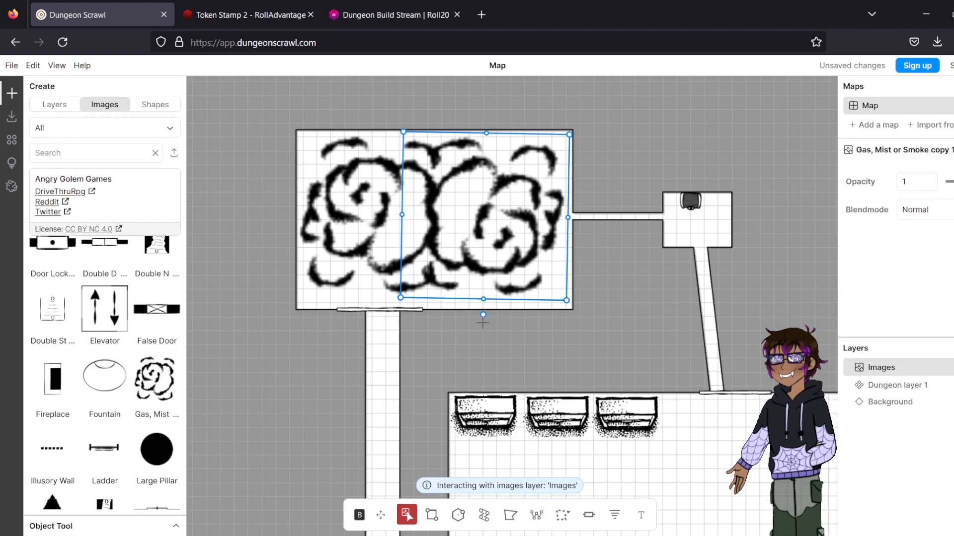
pyautogui.click(495, 309)
pyautogui.click(488, 252)
pyautogui.moveTo(488, 253)
pyautogui.mouseDown()
pyautogui.moveTo(505, 260)
pyautogui.moveTo(493, 256)
pyautogui.mouseUp()
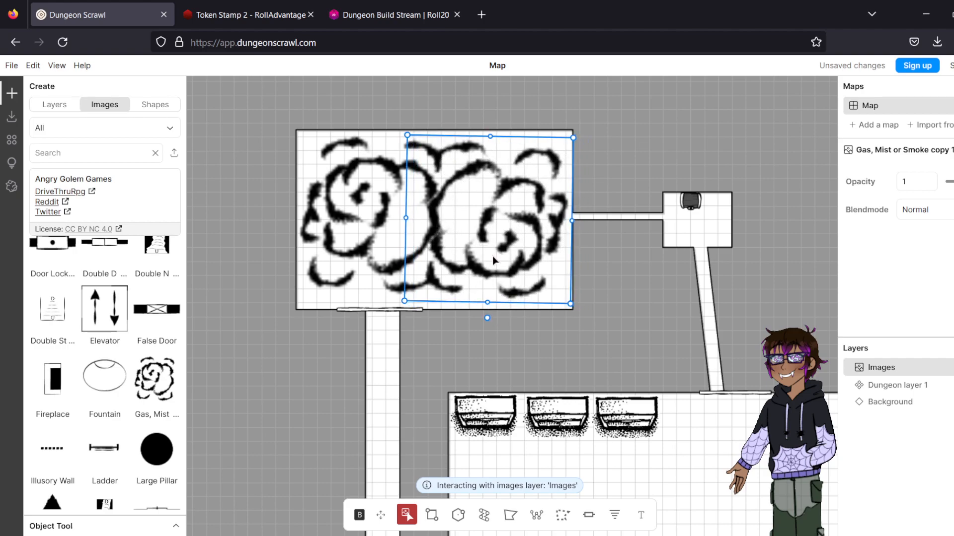
pyautogui.click(623, 228)
# - Place the bones3 image in the large hall near the lower wall, left of the wide corridor opening
pyautogui.moveTo(645, 281); pyautogui.dragTo(507, 181)
pyautogui.scroll(-5, 508, 180)
pyautogui.moveTo(651, 238); pyautogui.dragTo(528, 207)
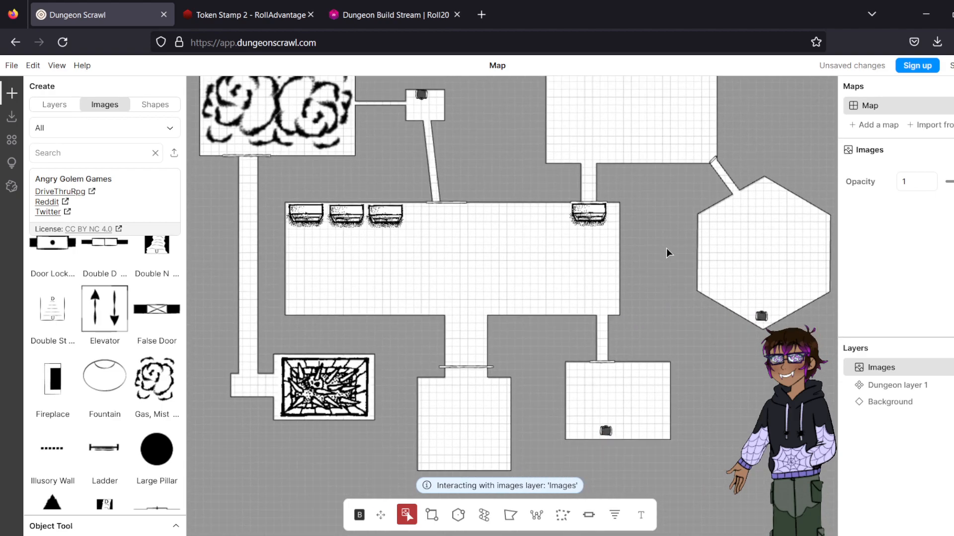
pyautogui.scroll(-10, 158, 350)
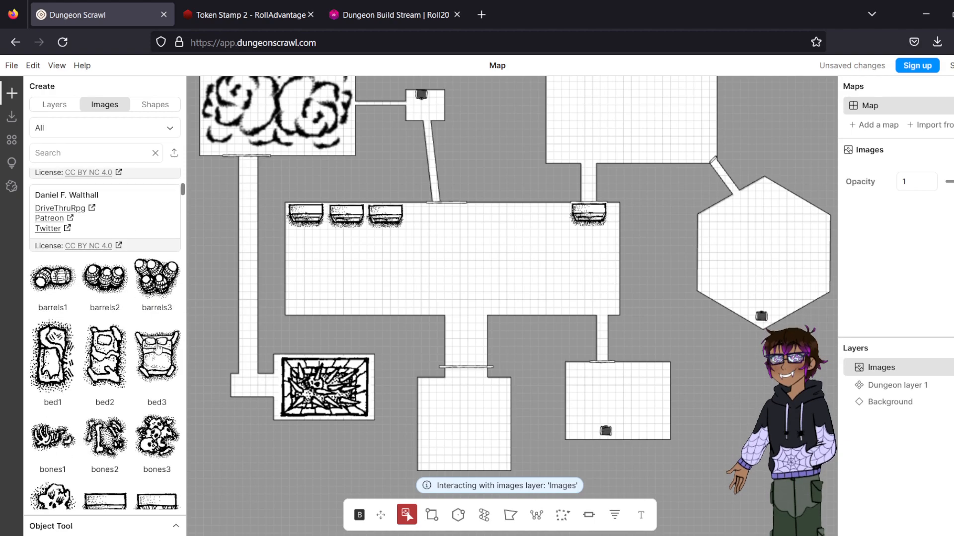
pyautogui.scroll(-2, 158, 350)
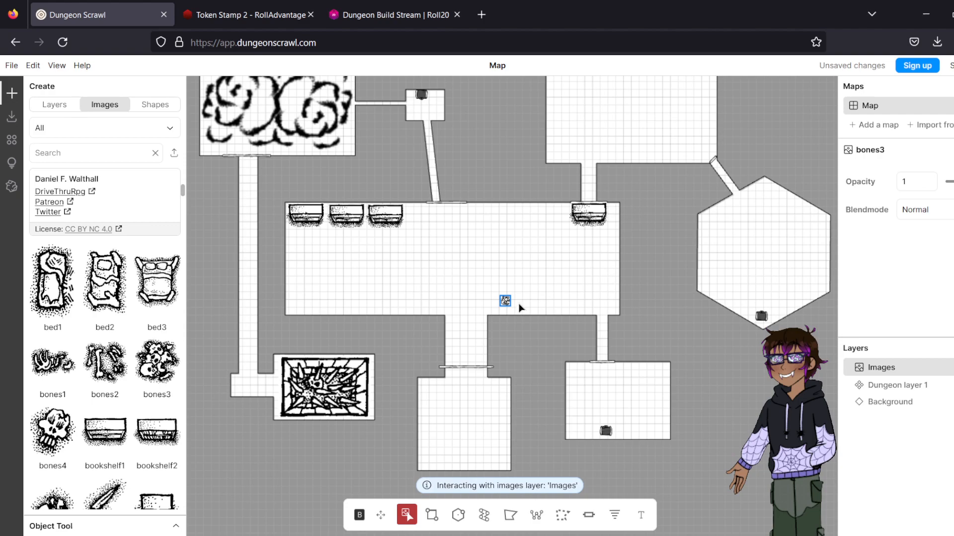
pyautogui.moveTo(502, 299); pyautogui.dragTo(395, 299)
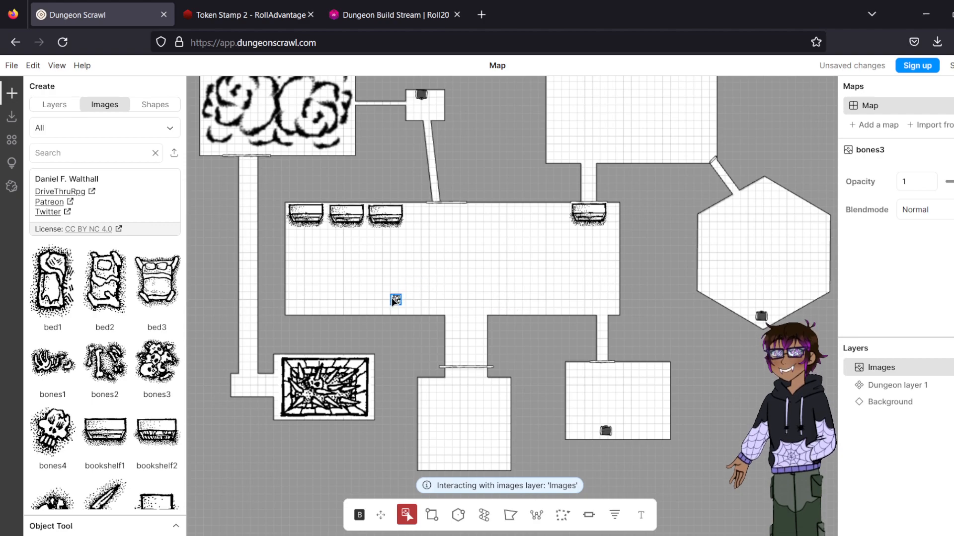
# - Duplicate bones3 twice and place the copies in the lower-right room, above-left of the chest and just right of it
pyautogui.rightClick(394, 299)
pyautogui.click(418, 311)
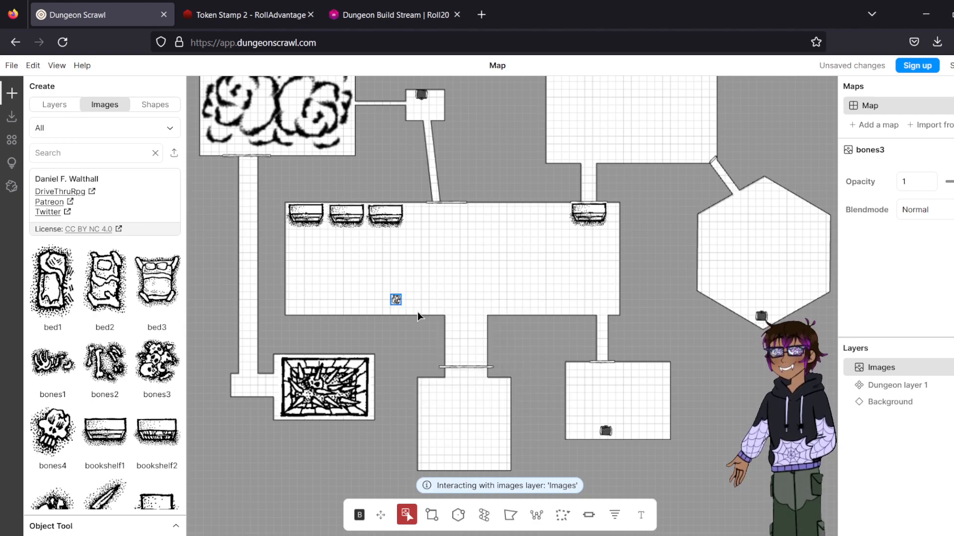
pyautogui.moveTo(398, 296); pyautogui.dragTo(595, 417)
pyautogui.rightClick(598, 413)
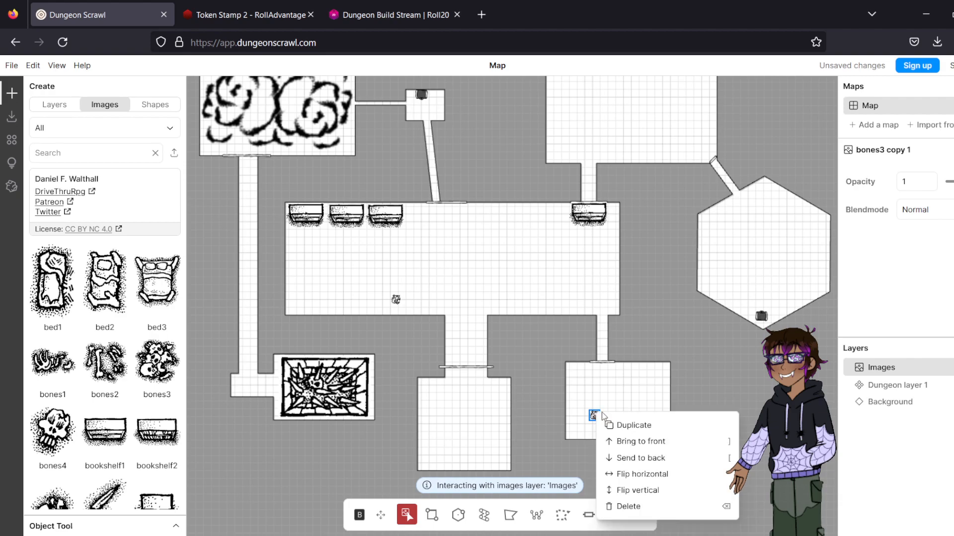
pyautogui.click(627, 424)
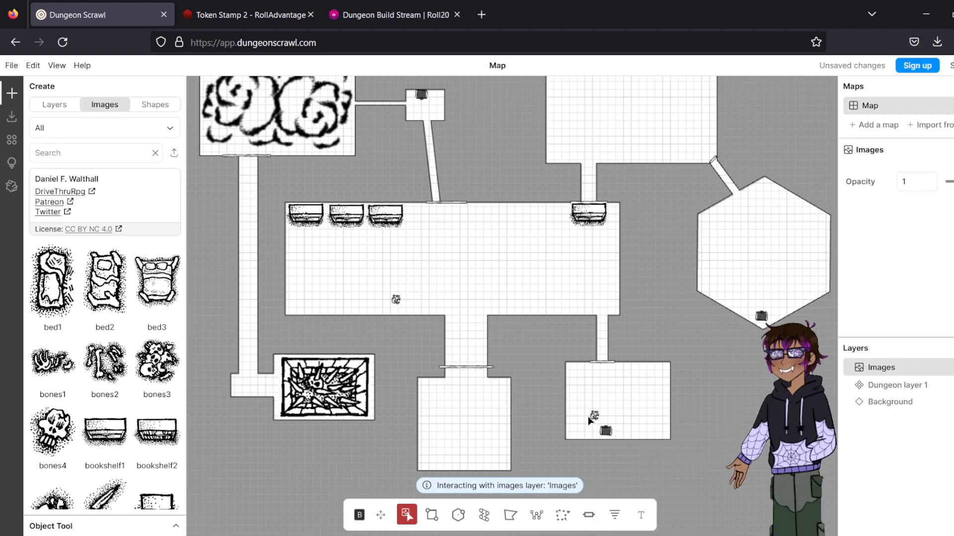
pyautogui.moveTo(617, 410)
pyautogui.mouseDown()
pyautogui.moveTo(604, 416)
pyautogui.moveTo(619, 418)
pyautogui.mouseUp()
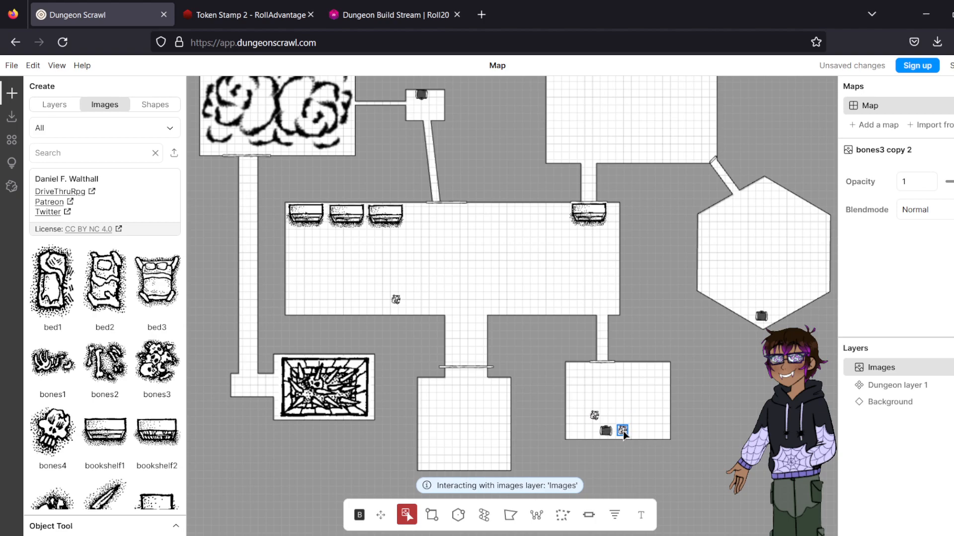
pyautogui.click(621, 406)
# - Move the large hall's bones3 image closer to the lower wall and duplicate it
pyautogui.click(397, 303)
pyautogui.rightClick(409, 311)
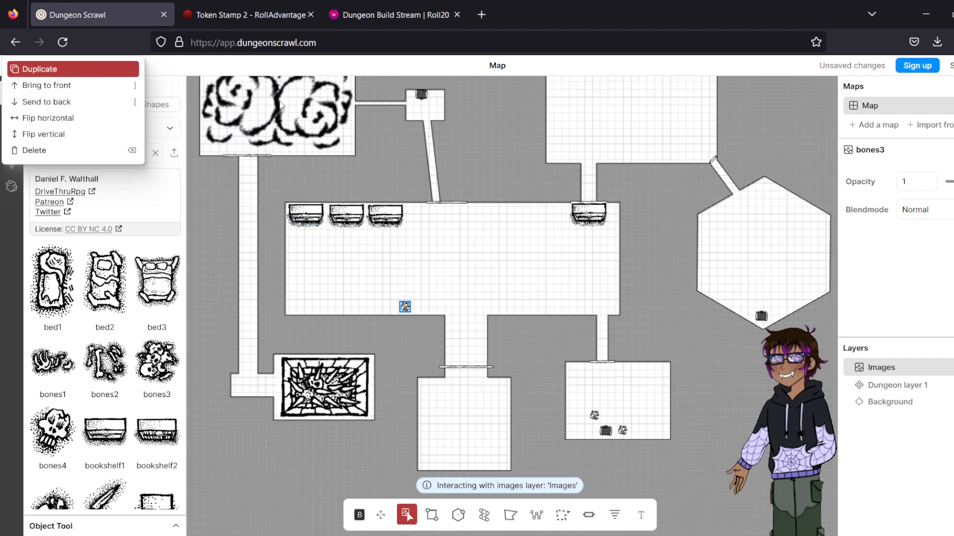
pyautogui.click(39, 69)
pyautogui.click(723, 222)
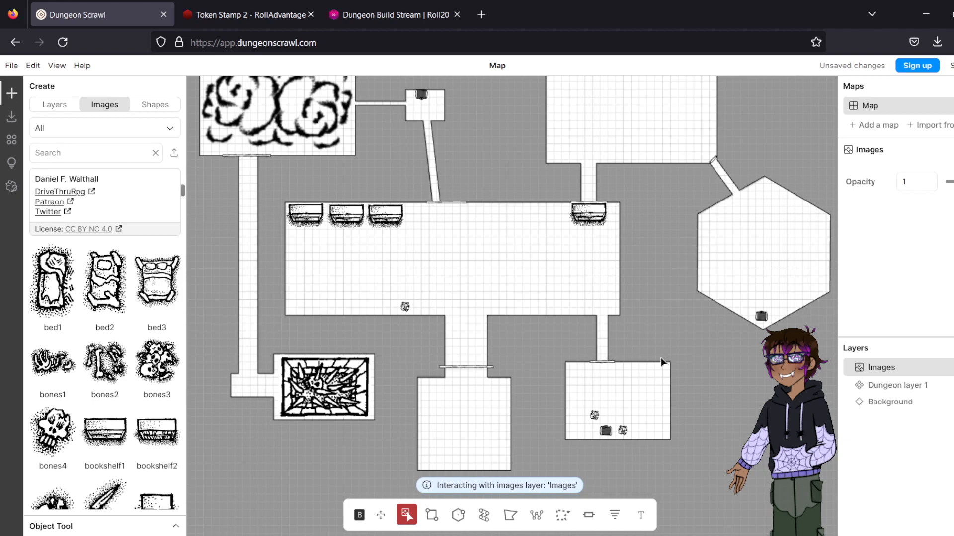
# - Place two bones3 copies in the hexagonal room, one near its upper-left wall and one farther down toward the chest
pyautogui.moveTo(593, 416); pyautogui.dragTo(575, 436)
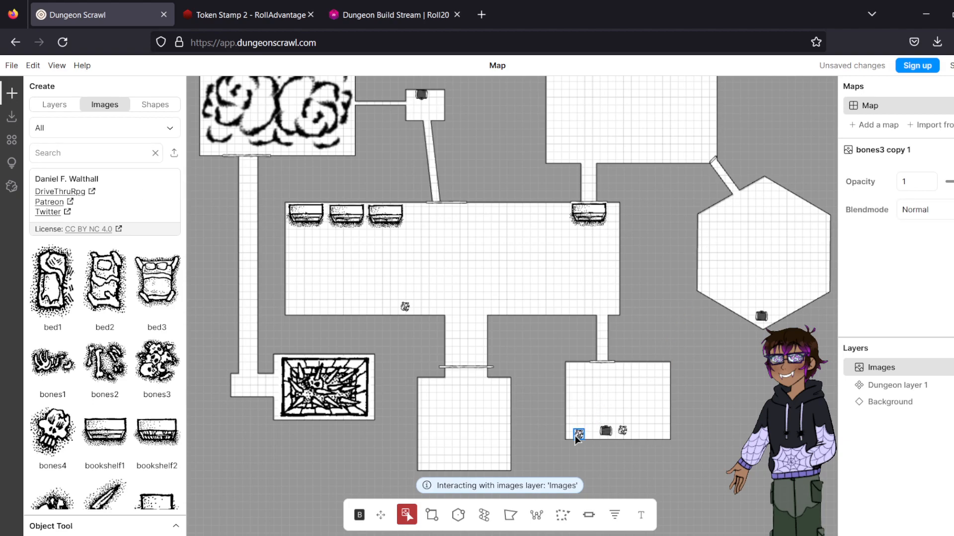
pyautogui.hotkey('ctrl', 'v')
pyautogui.moveTo(694, 249); pyautogui.dragTo(726, 276)
pyautogui.rightClick(716, 240)
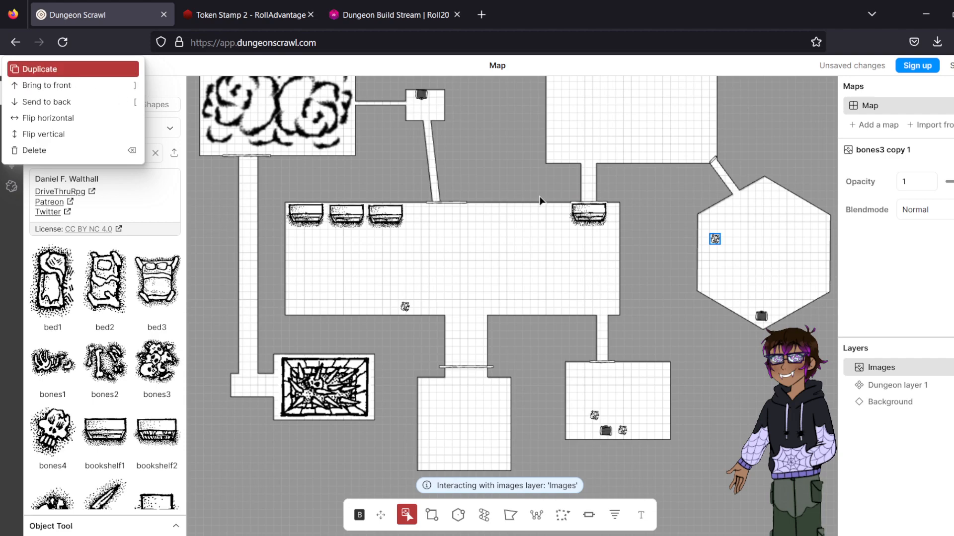
pyautogui.moveTo(715, 239); pyautogui.dragTo(735, 271)
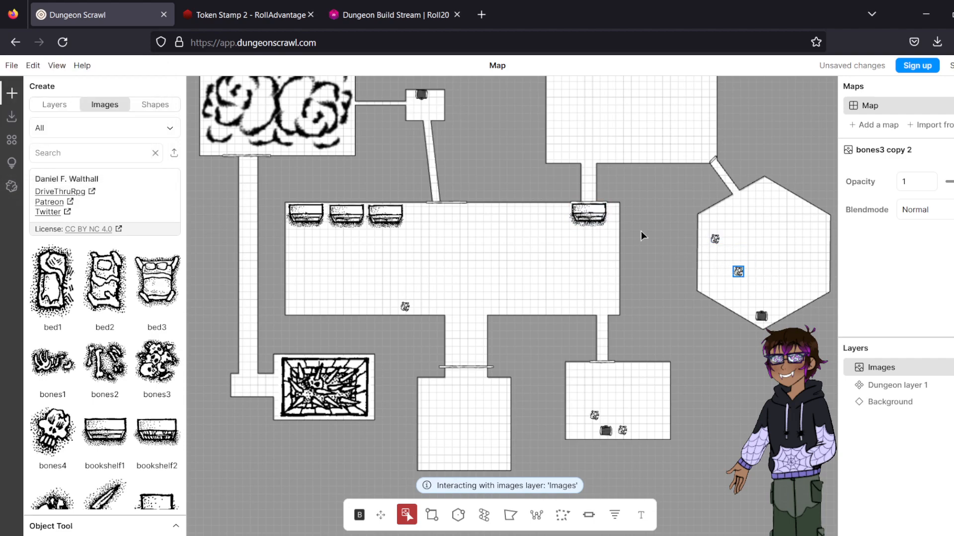
pyautogui.click(645, 234)
# - Place the bones4 skull near the large hall's lower wall, right of the wide corridor opening, and enlarge it to about half the hall's height
pyautogui.moveTo(52, 431); pyautogui.dragTo(504, 301)
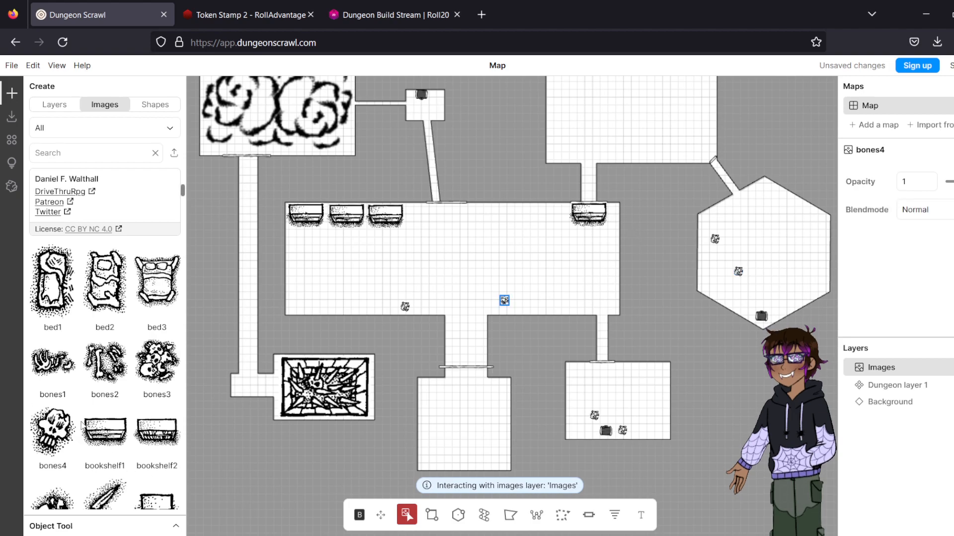
pyautogui.scroll(3, 514, 273)
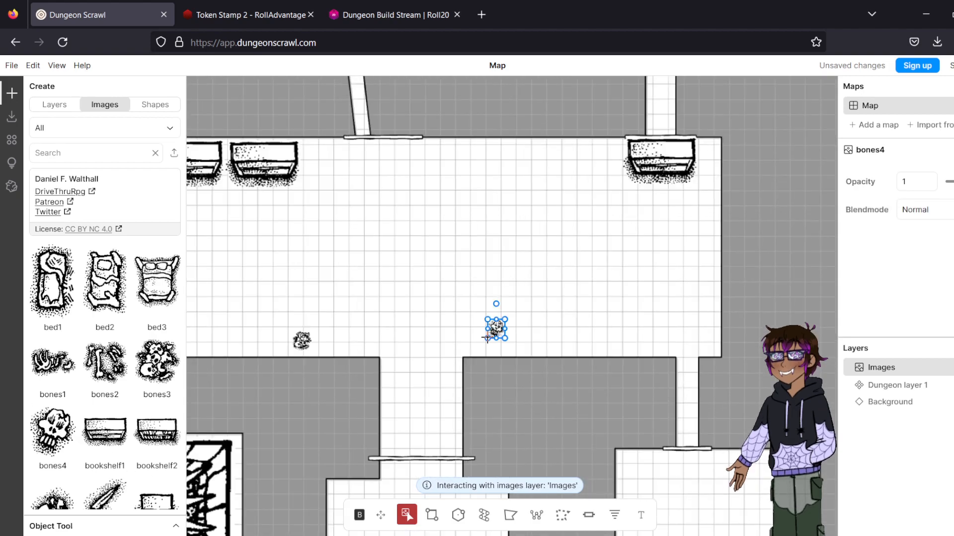
pyautogui.moveTo(503, 329)
pyautogui.mouseDown()
pyautogui.moveTo(410, 230)
pyautogui.moveTo(517, 330)
pyautogui.mouseUp()
pyautogui.moveTo(478, 295); pyautogui.dragTo(560, 322)
pyautogui.click(389, 296)
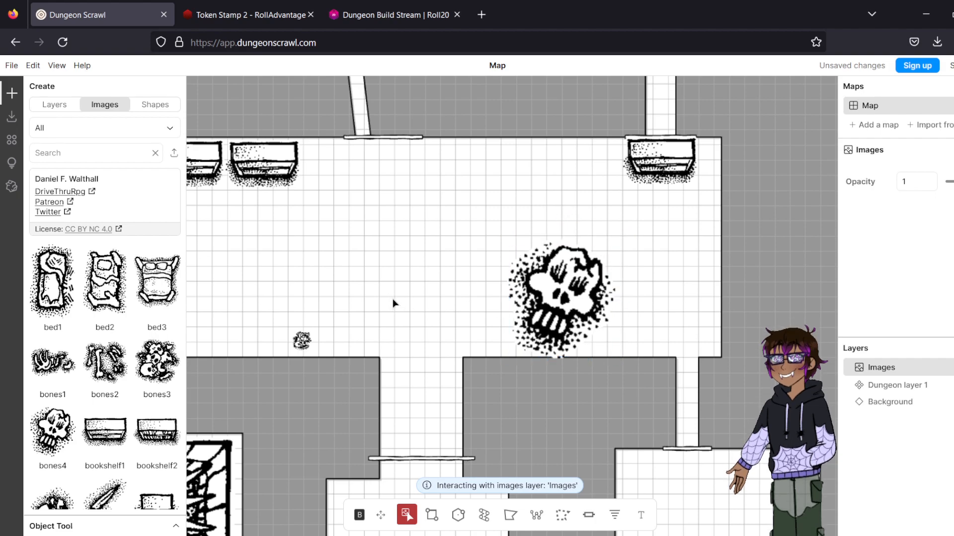
# - Look through the image library for more furnishings, from the bones down to the sarcophagus images
pyautogui.scroll(-1, 393, 303)
pyautogui.moveTo(393, 303); pyautogui.dragTo(434, 273)
pyautogui.scroll(-1, 607, 175)
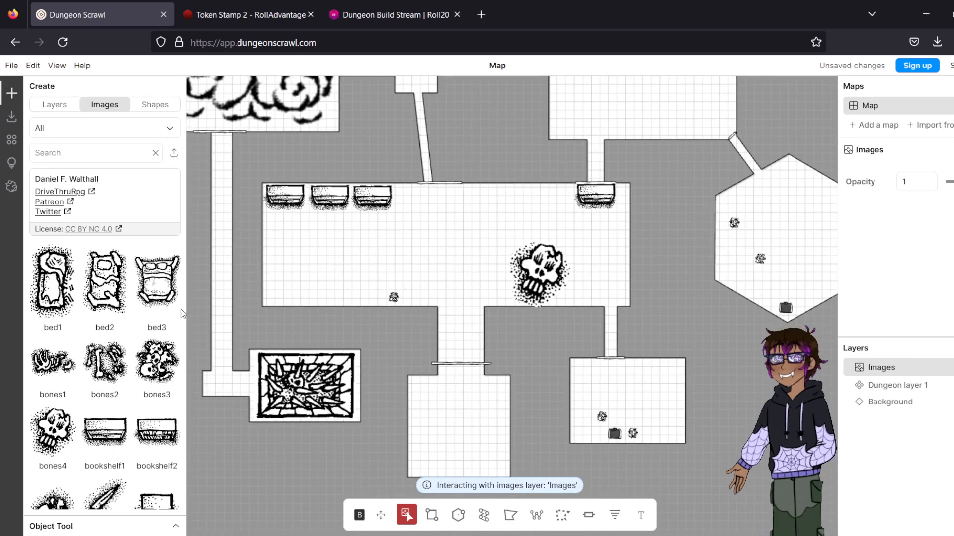
pyautogui.scroll(-10, 167, 308)
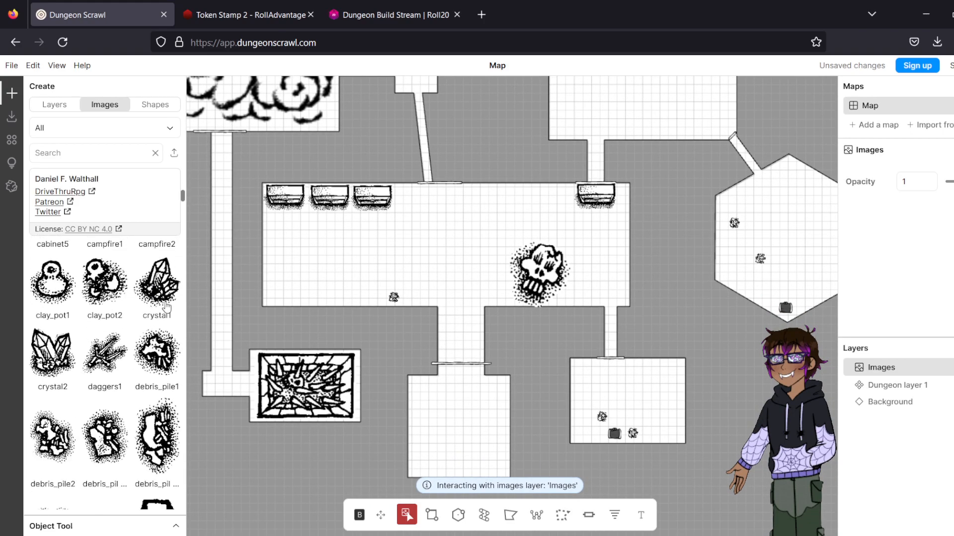
pyautogui.scroll(-3, 166, 308)
pyautogui.scroll(3, 165, 311)
pyautogui.scroll(-6, 174, 365)
pyautogui.scroll(-3, 175, 366)
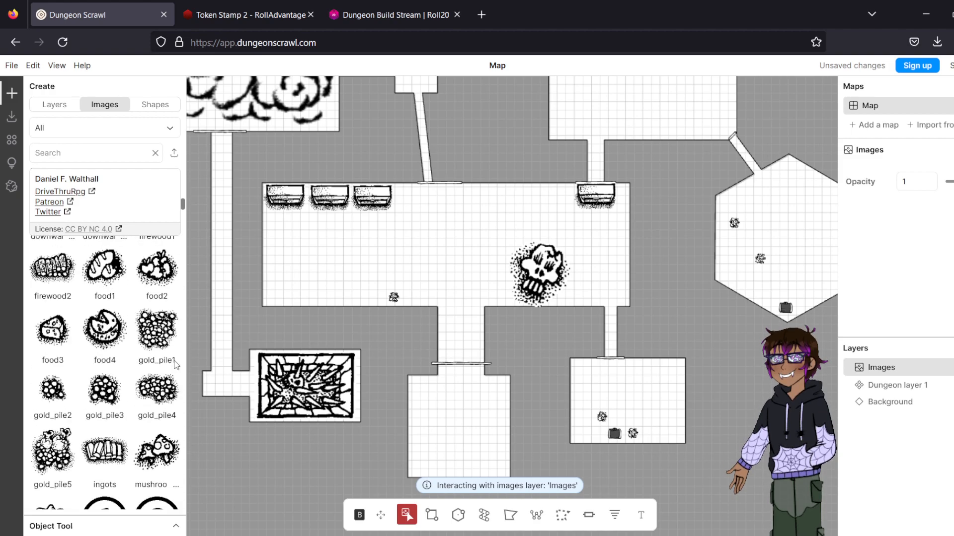
pyautogui.scroll(-15, 111, 357)
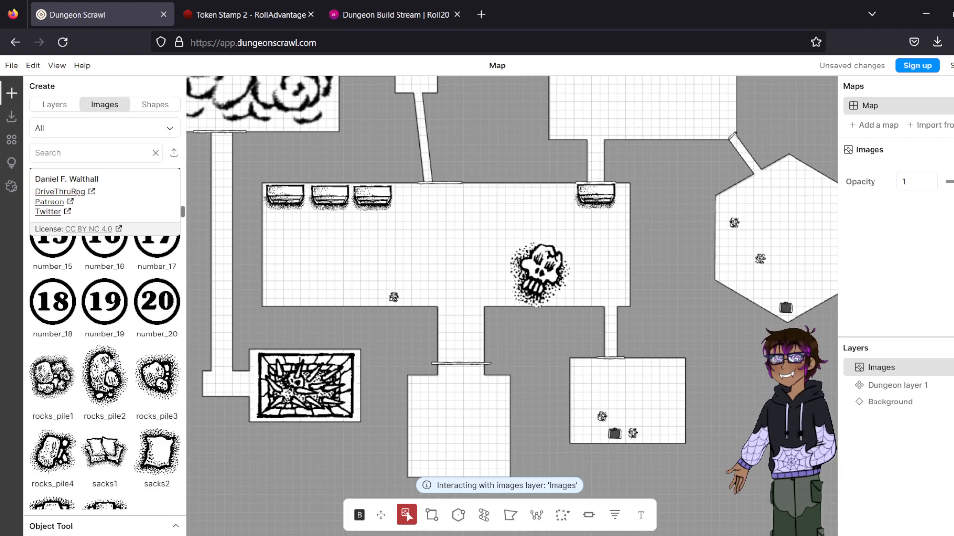
pyautogui.scroll(-1, 111, 363)
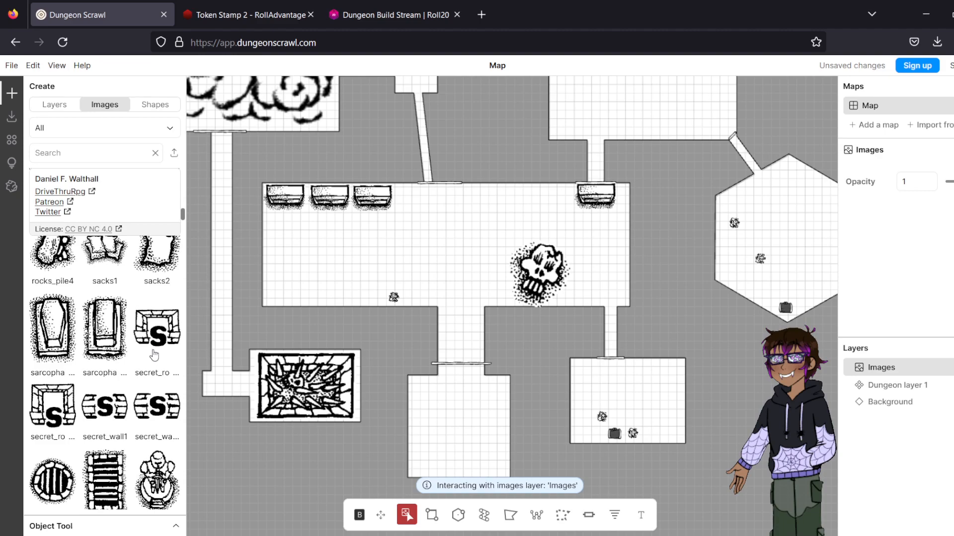
# - Place the sarcophagus1 image at the center of the hexagonal room and enlarge it to about three squares wide
pyautogui.moveTo(684, 192); pyautogui.dragTo(415, 304)
pyautogui.scroll(3, 543, 315)
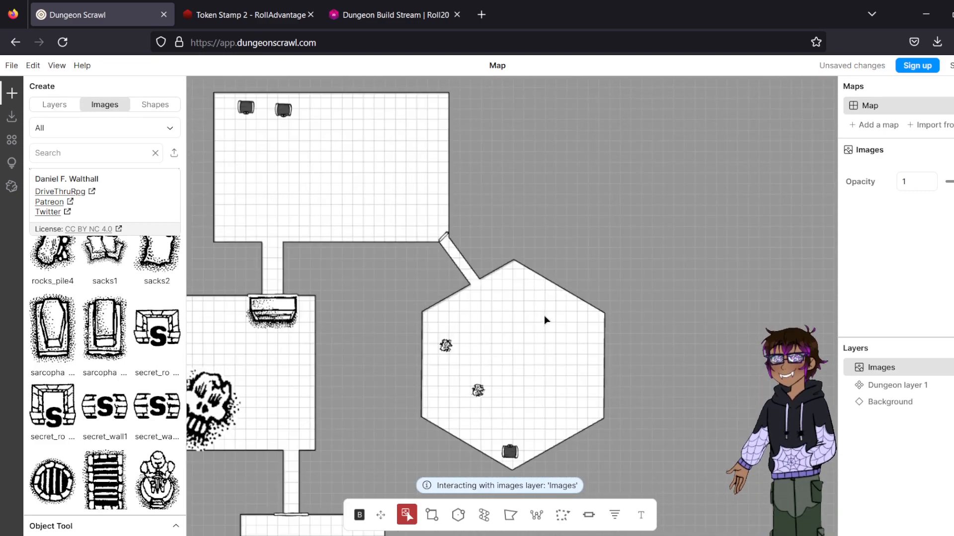
pyautogui.scroll(2, 544, 315)
pyautogui.moveTo(544, 317); pyautogui.dragTo(520, 219)
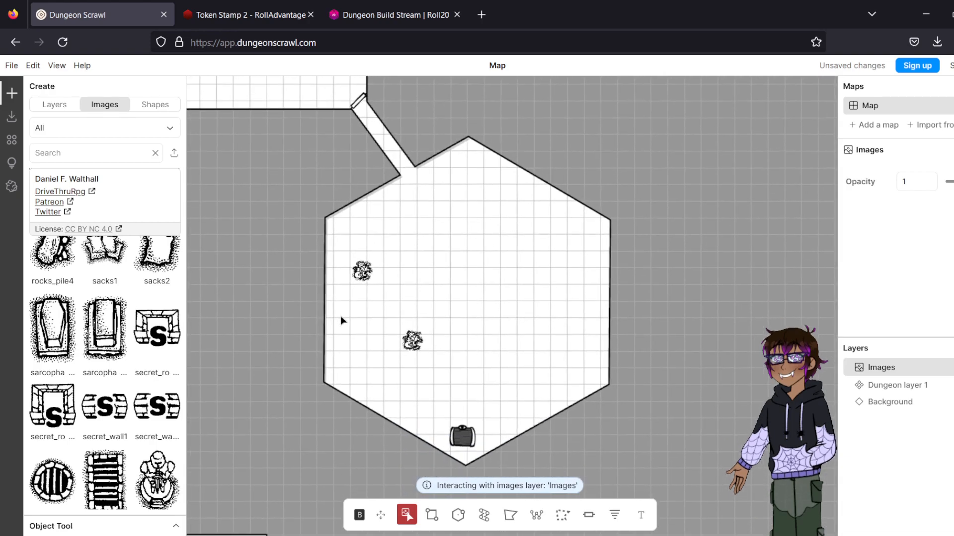
pyautogui.click(60, 345)
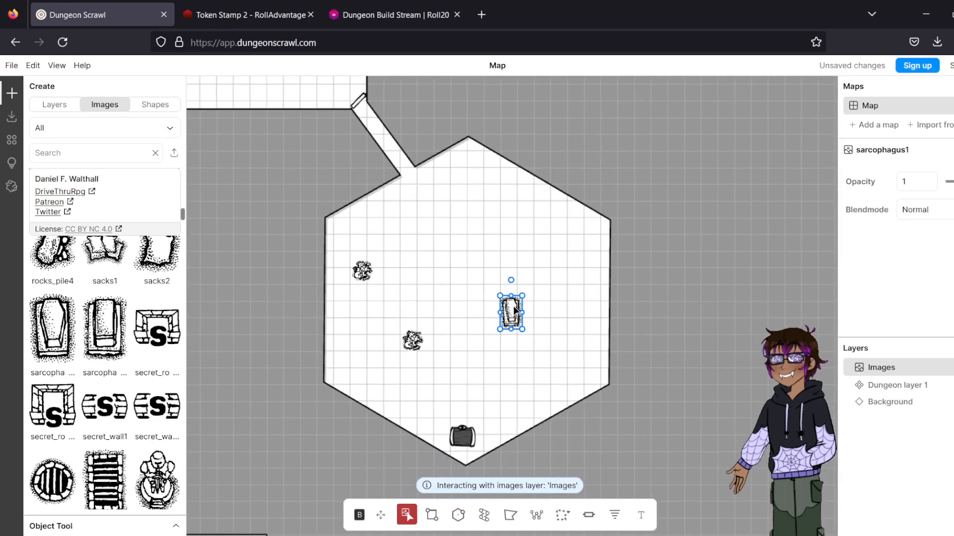
pyautogui.moveTo(506, 317); pyautogui.dragTo(485, 319)
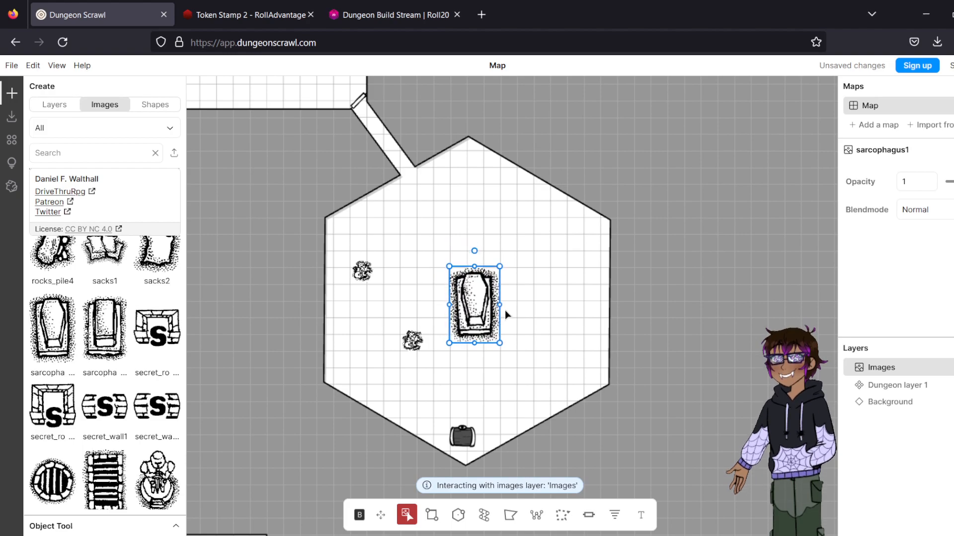
pyautogui.click(523, 312)
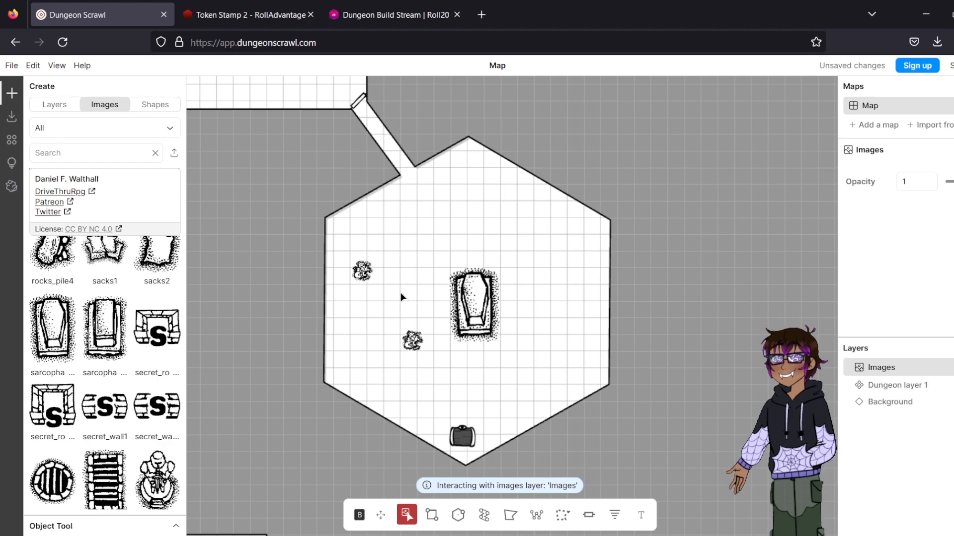
# - Place the round table_and_chairs1 image in the middle of the upper-right room and enlarge it to about six squares wide
pyautogui.scroll(-5, 132, 391)
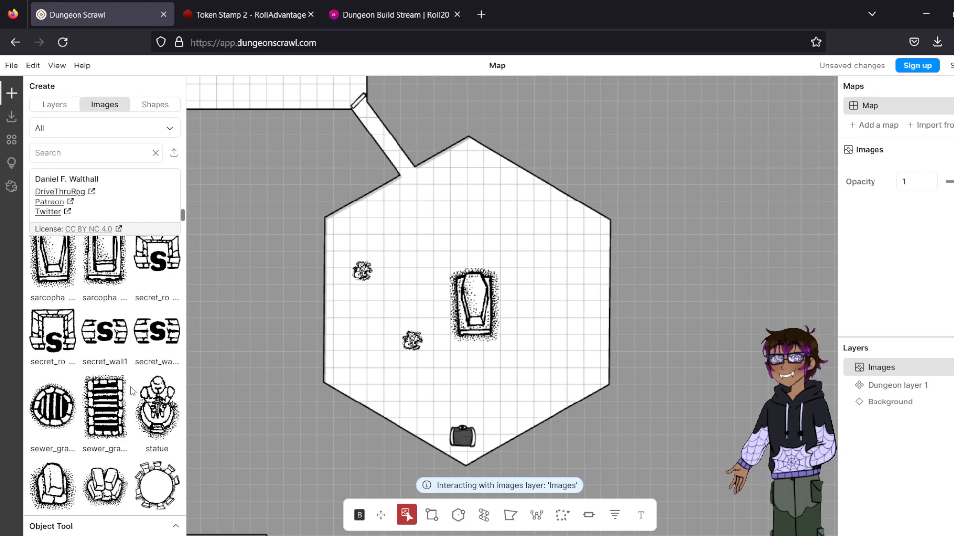
pyautogui.moveTo(280, 336); pyautogui.dragTo(645, 380)
pyautogui.scroll(-3, 646, 380)
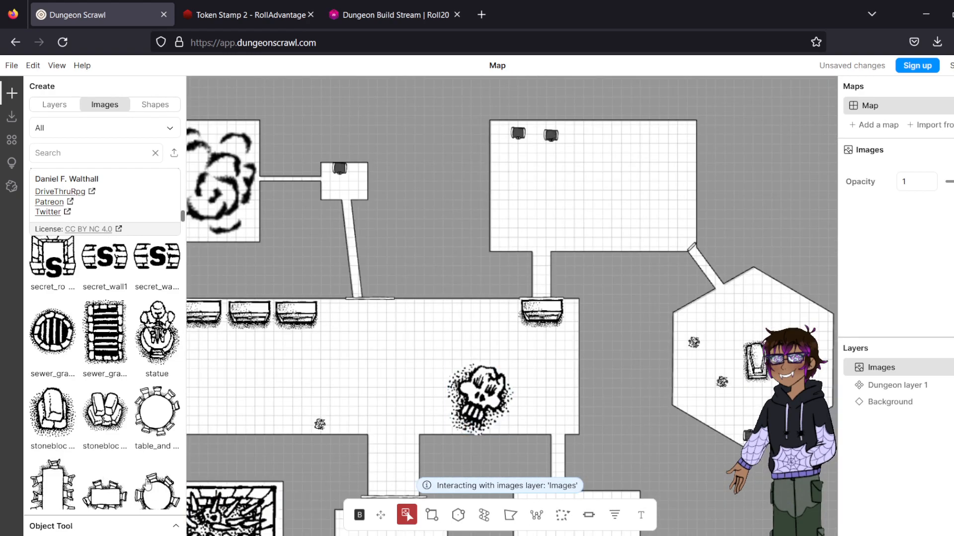
pyautogui.click(157, 423)
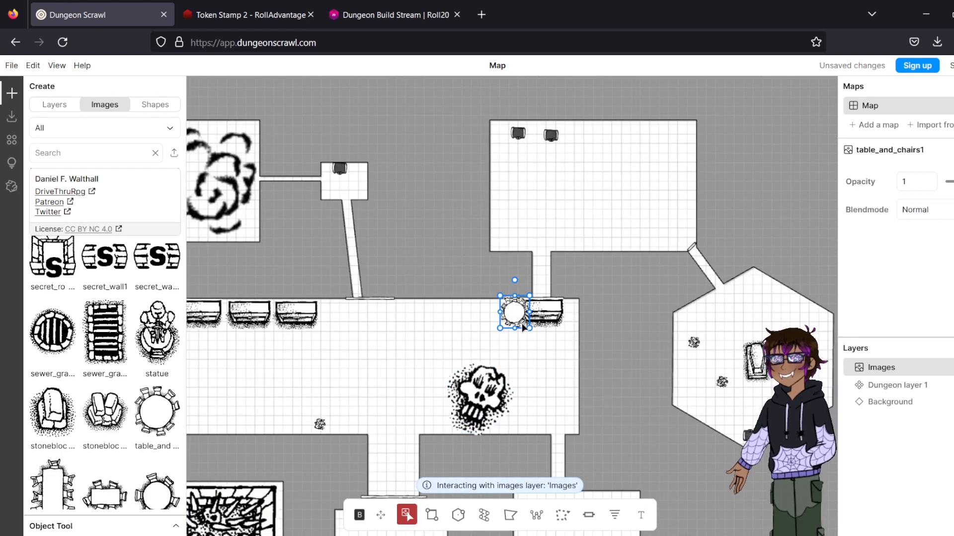
pyautogui.moveTo(523, 322); pyautogui.dragTo(619, 223)
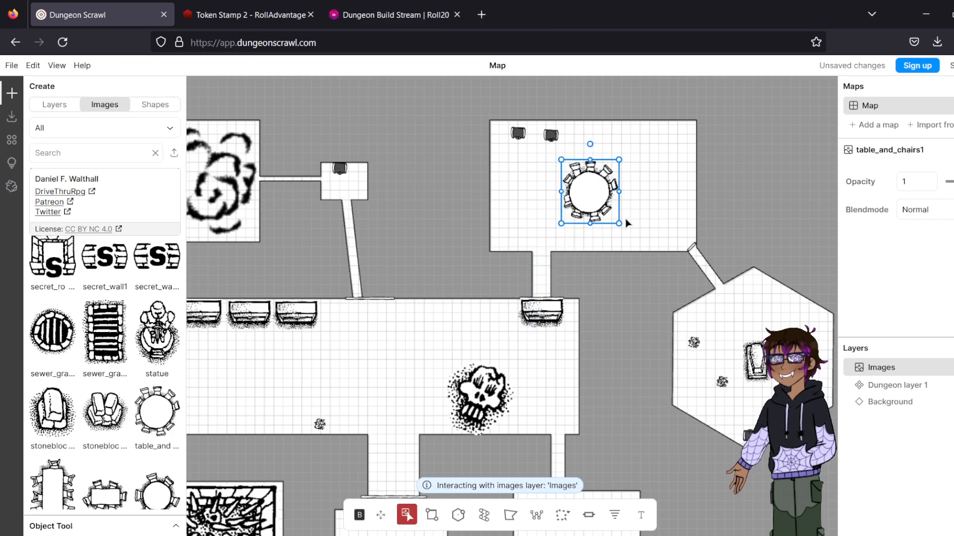
pyautogui.click(592, 231)
# - Place the statue image in the corridor corner left of the spiked pit, against the end wall, and rotate it a quarter turn counterclockwise
pyautogui.moveTo(430, 284); pyautogui.dragTo(609, 246)
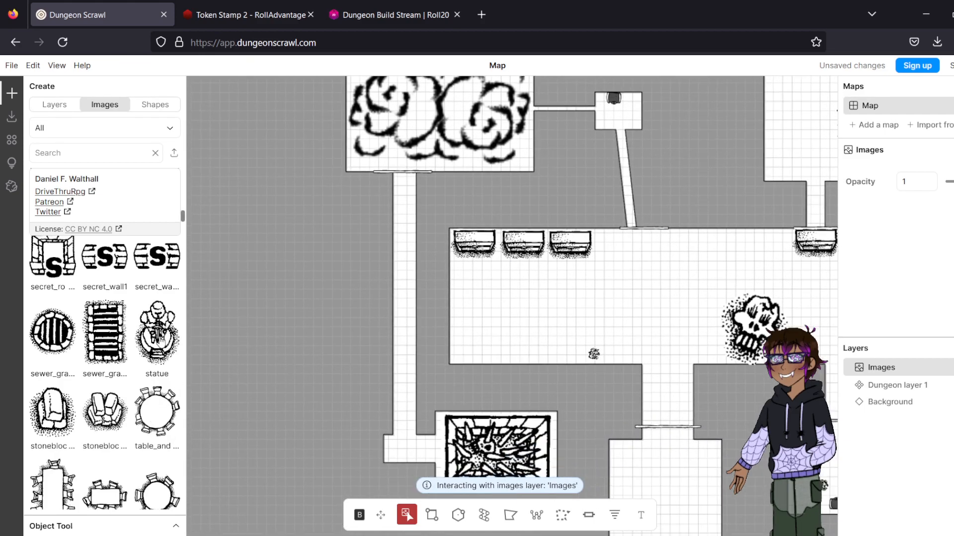
pyautogui.click(156, 338)
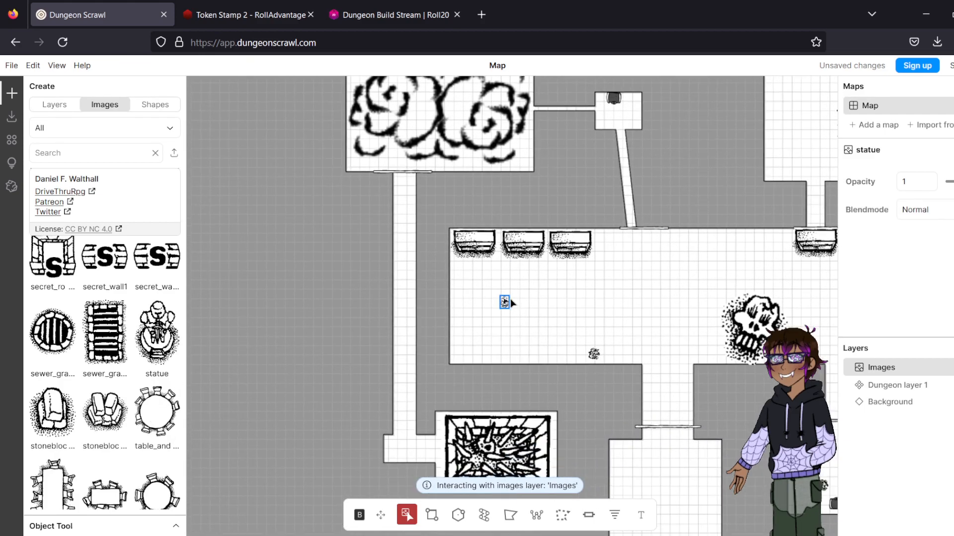
pyautogui.moveTo(503, 304); pyautogui.dragTo(482, 322)
pyautogui.moveTo(454, 352); pyautogui.dragTo(408, 414)
pyautogui.scroll(7, 393, 445)
pyautogui.moveTo(490, 413); pyautogui.dragTo(472, 304)
pyautogui.moveTo(388, 302); pyautogui.dragTo(338, 335)
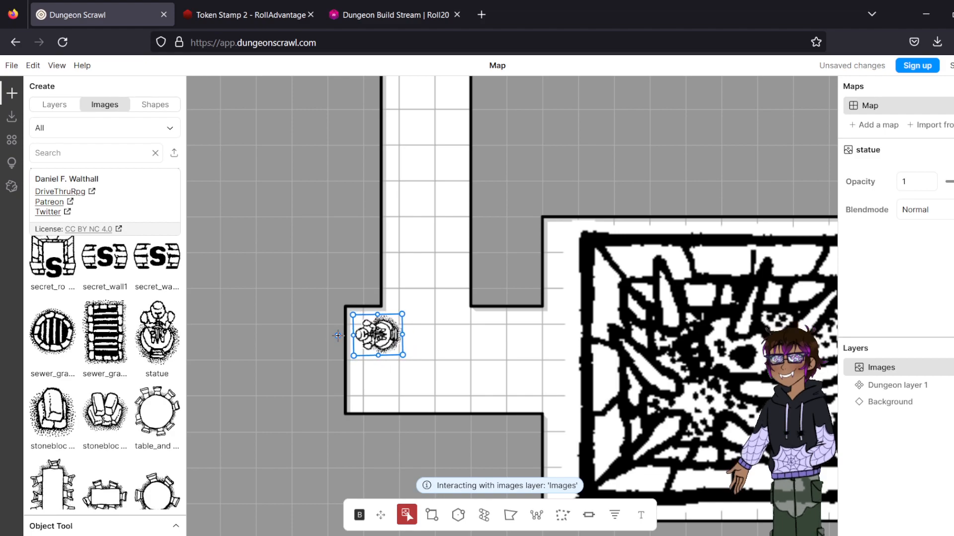
# - Duplicate the statue and place the copy directly below the original in the corridor corner
pyautogui.rightClick(390, 331)
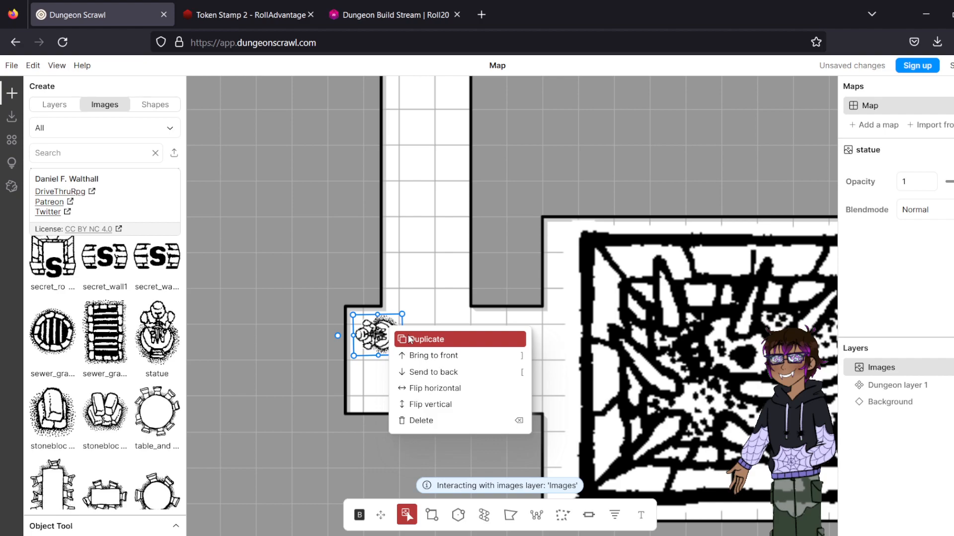
pyautogui.click(409, 339)
pyautogui.moveTo(376, 334); pyautogui.dragTo(372, 378)
pyautogui.click(413, 373)
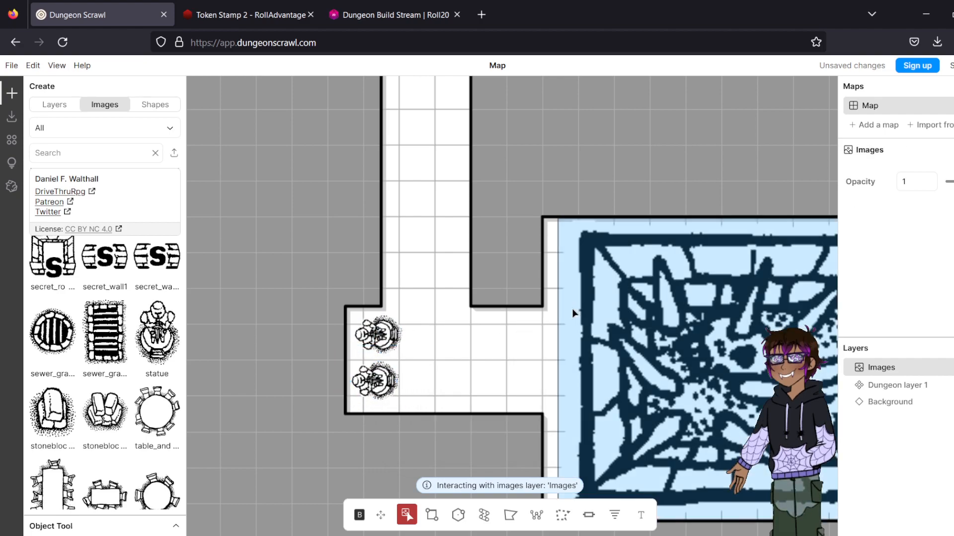
# - Move the large hall's bones4 skull slightly up, away from the lower wall
pyautogui.scroll(-2, 541, 311)
pyautogui.moveTo(631, 215); pyautogui.dragTo(338, 330)
pyautogui.scroll(-3, 619, 276)
pyautogui.moveTo(742, 206); pyautogui.dragTo(430, 222)
pyautogui.scroll(-3, 470, 192)
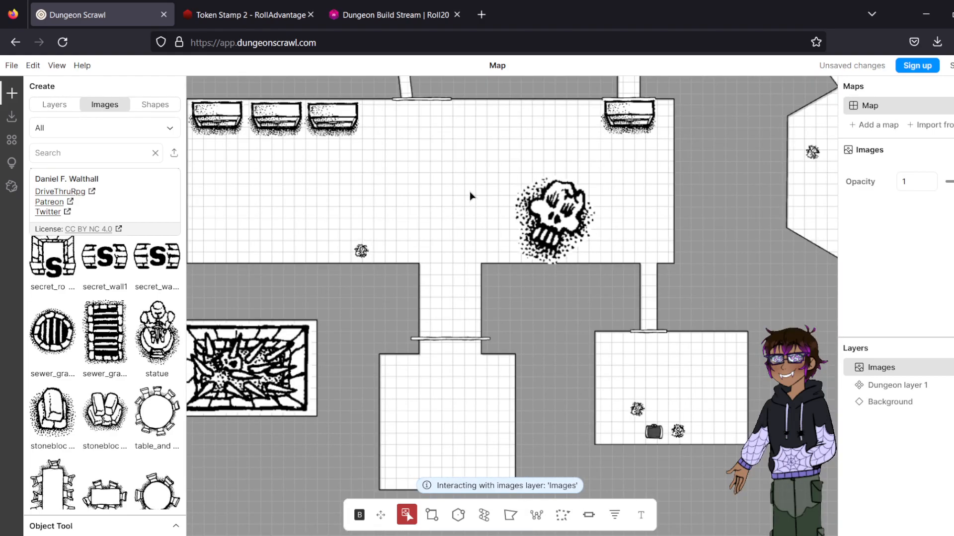
pyautogui.click(595, 231)
pyautogui.moveTo(524, 243); pyautogui.dragTo(523, 238)
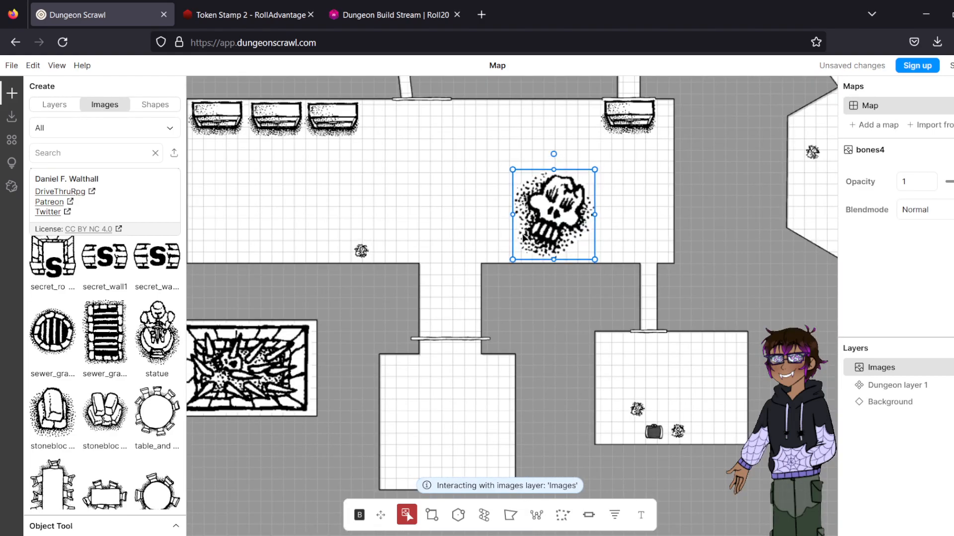
pyautogui.click(449, 255)
# - Look through the remaining library images, including the 2 Minute Tabletop set, and review the layout of the whole dungeon map
pyautogui.scroll(-5, 80, 392)
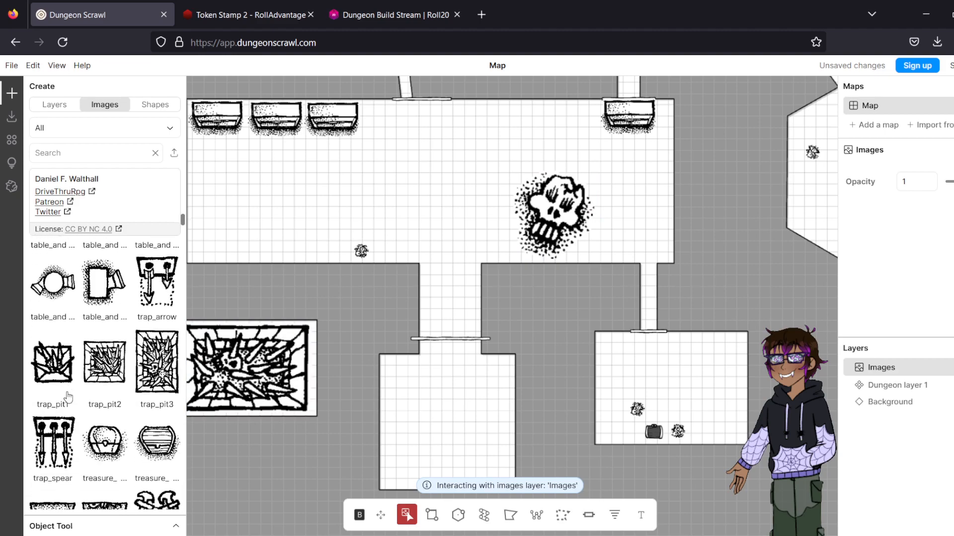
pyautogui.scroll(-10, 81, 391)
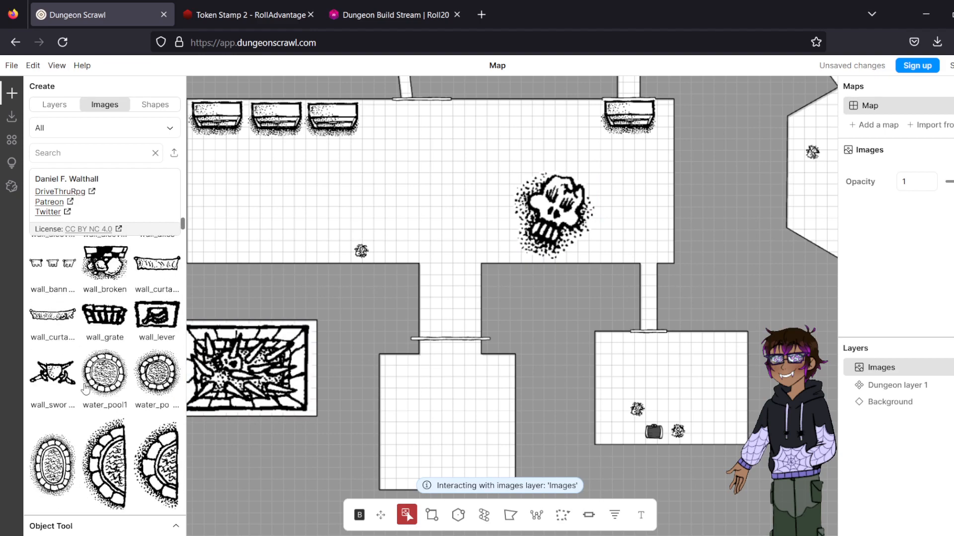
pyautogui.scroll(-5, 91, 386)
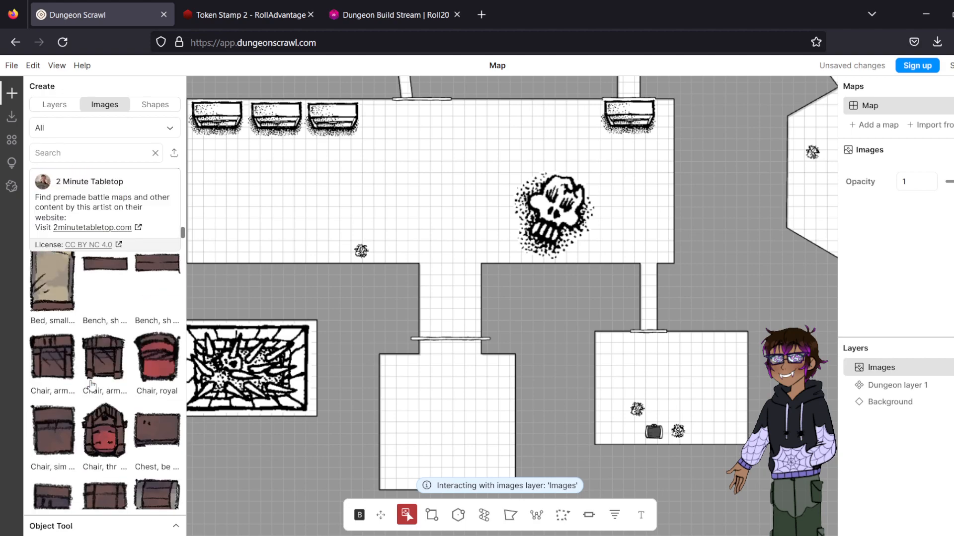
pyautogui.scroll(-1, 128, 358)
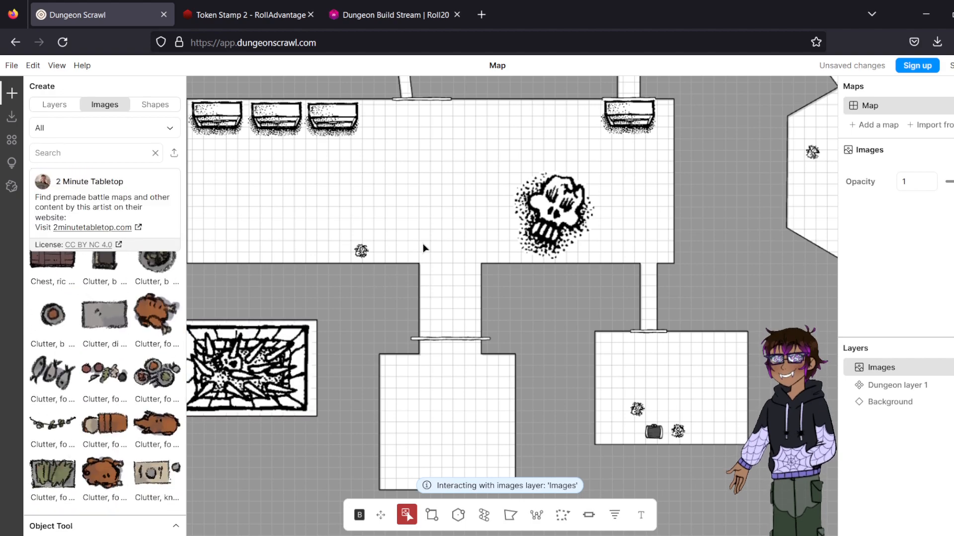
pyautogui.scroll(-5, 422, 247)
pyautogui.scroll(5, 462, 211)
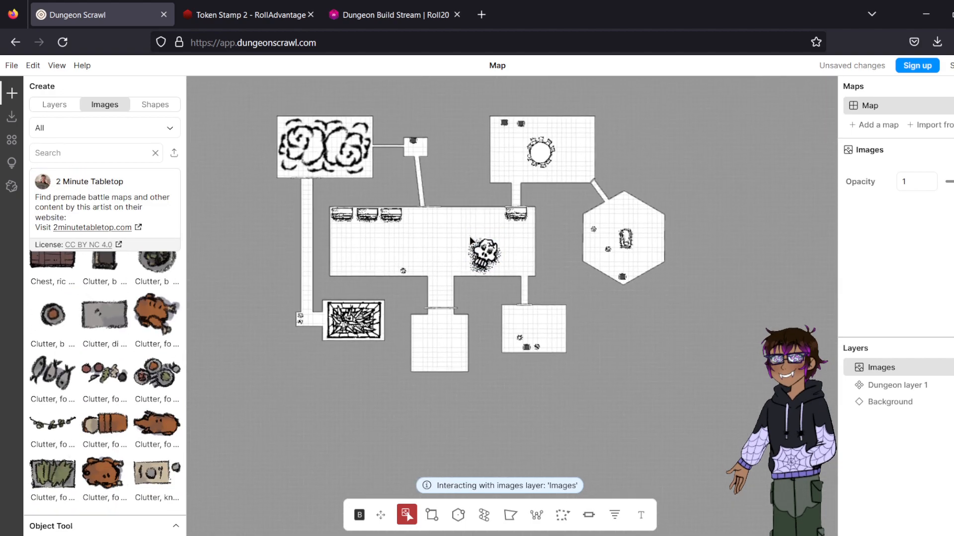
pyautogui.scroll(-2, 487, 287)
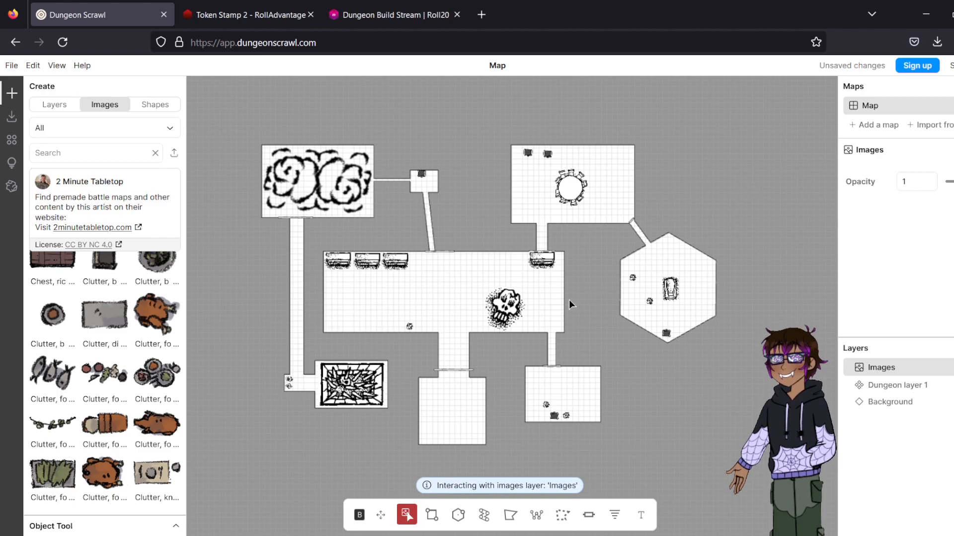
pyautogui.scroll(4, 569, 301)
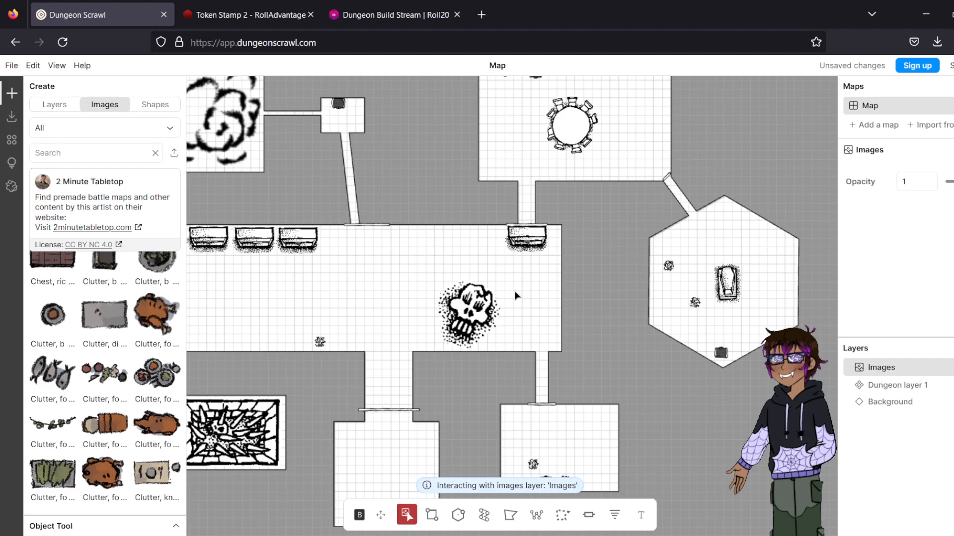
pyautogui.moveTo(443, 279); pyautogui.dragTo(531, 285)
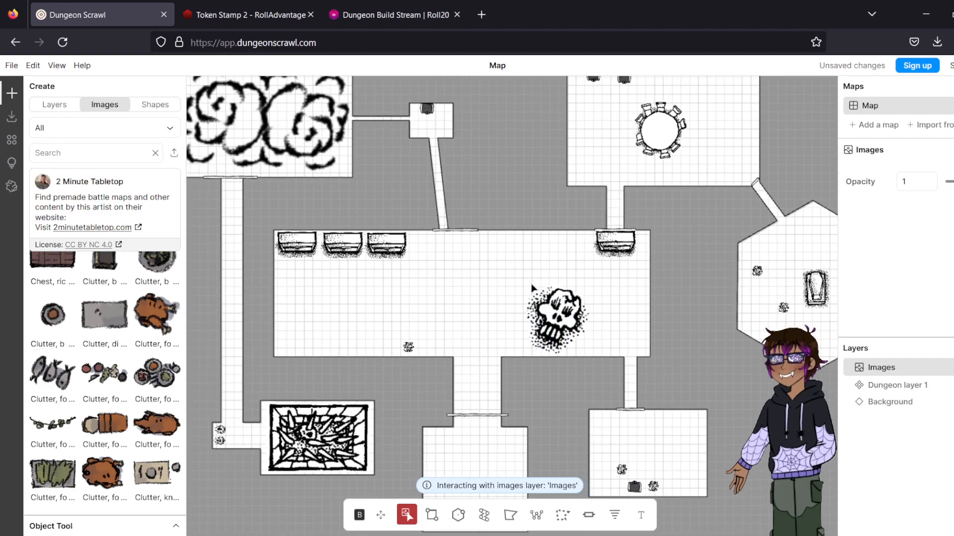
pyautogui.scroll(-2, 532, 287)
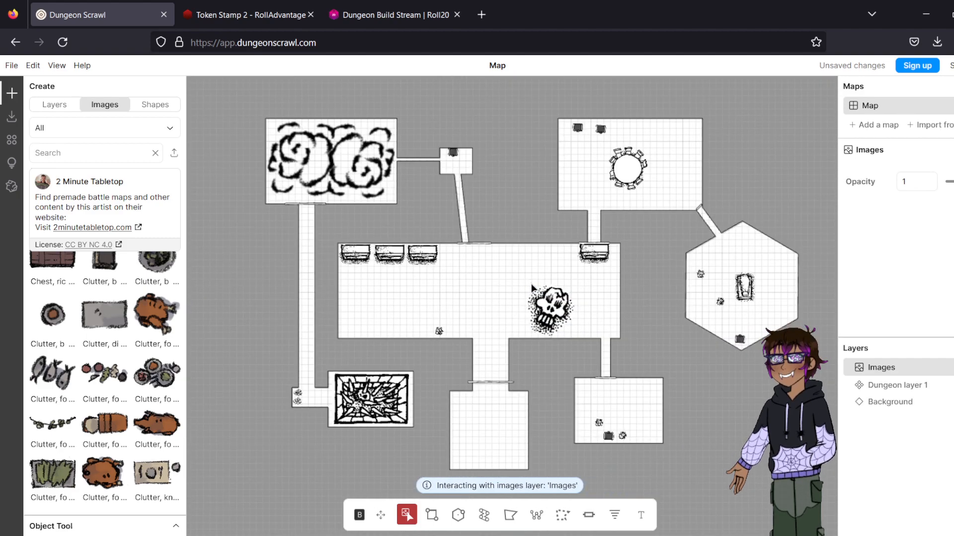